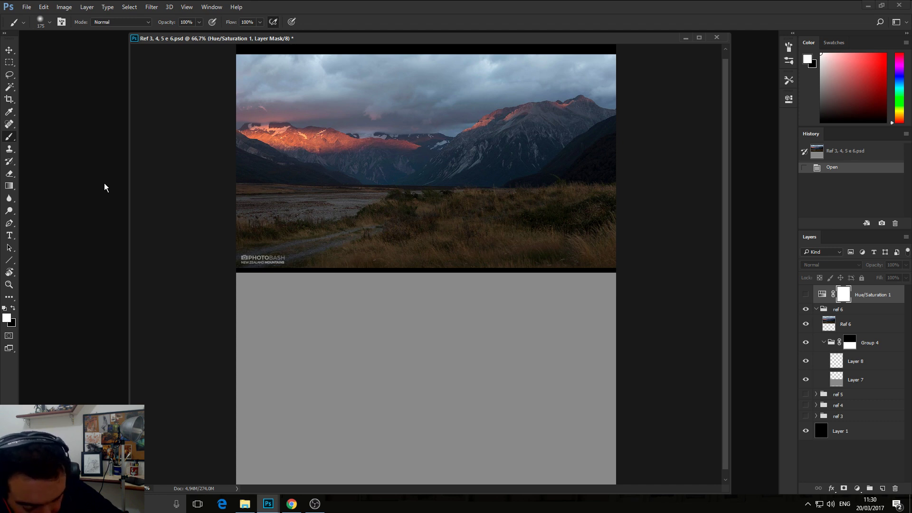
- On Layer 8, set up the 25 px brush with a dark orange-brown colour
click(858, 365)
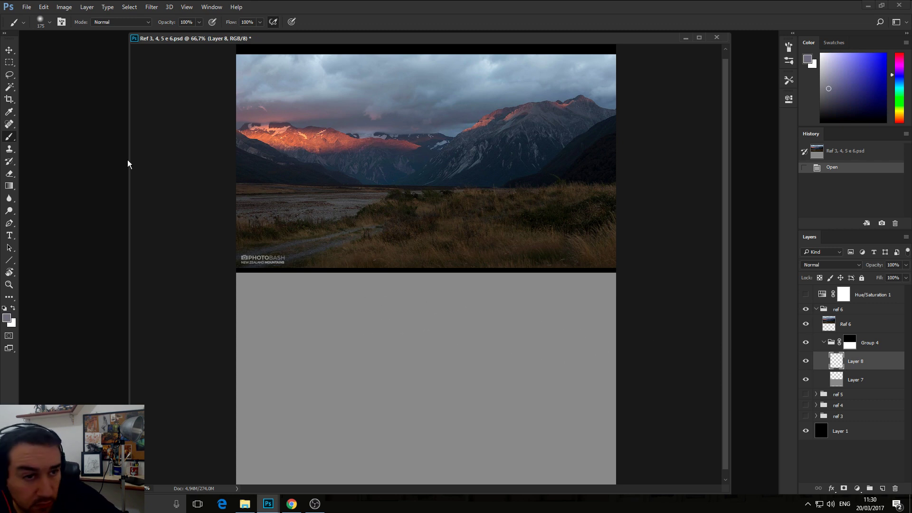
click(49, 21)
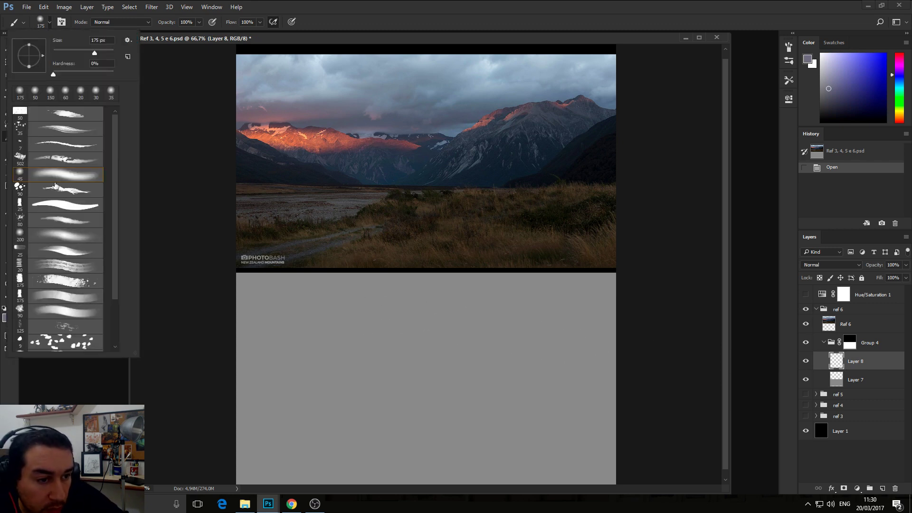
click(57, 206)
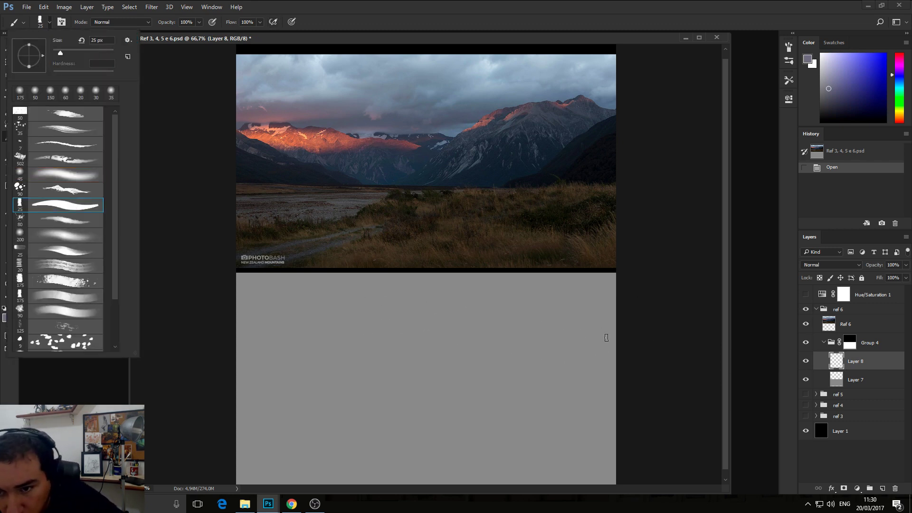
click(850, 362)
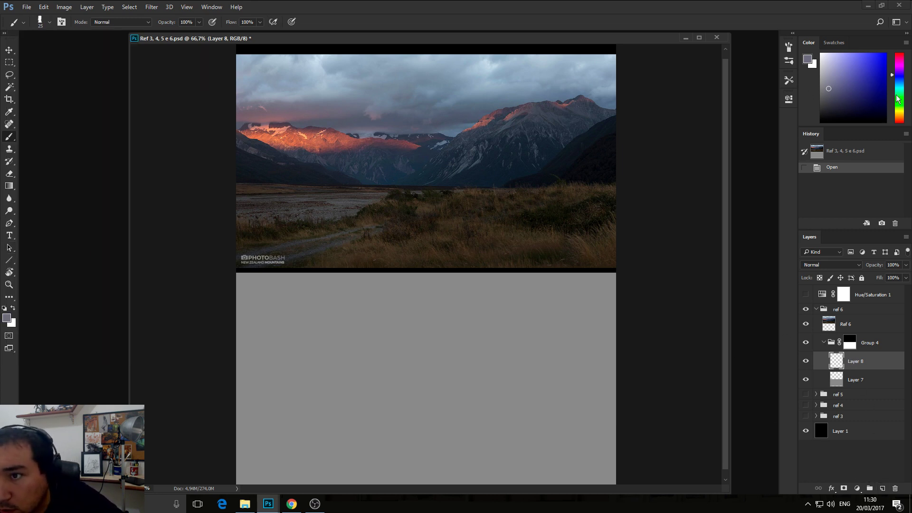
drag(898, 99, 898, 119)
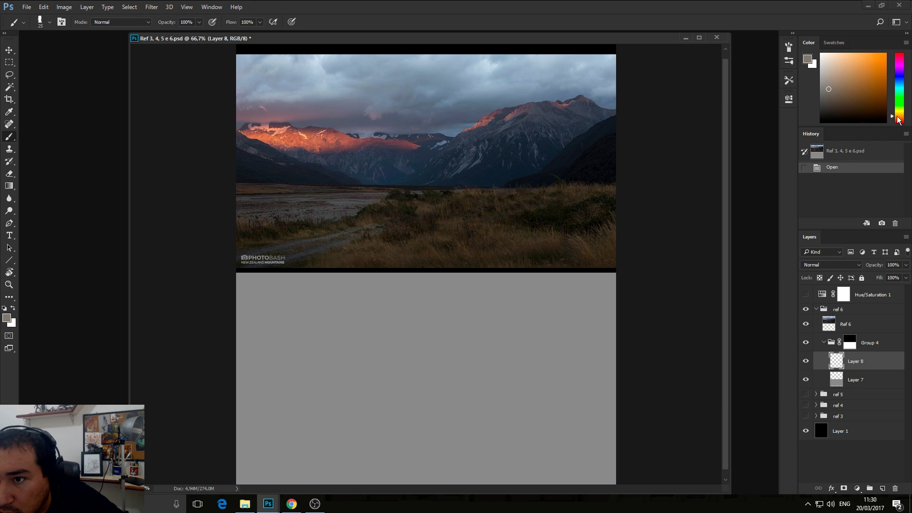
click(825, 101)
- Paint the flat brown ground band across the lower canvas, then add a new empty layer
drag(290, 442, 612, 441)
key(ctrl+z)
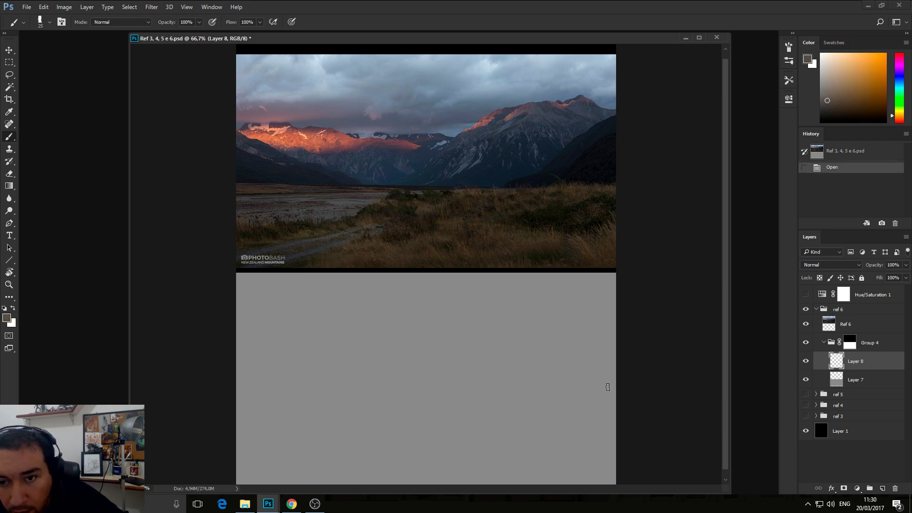
drag(621, 407, 236, 407)
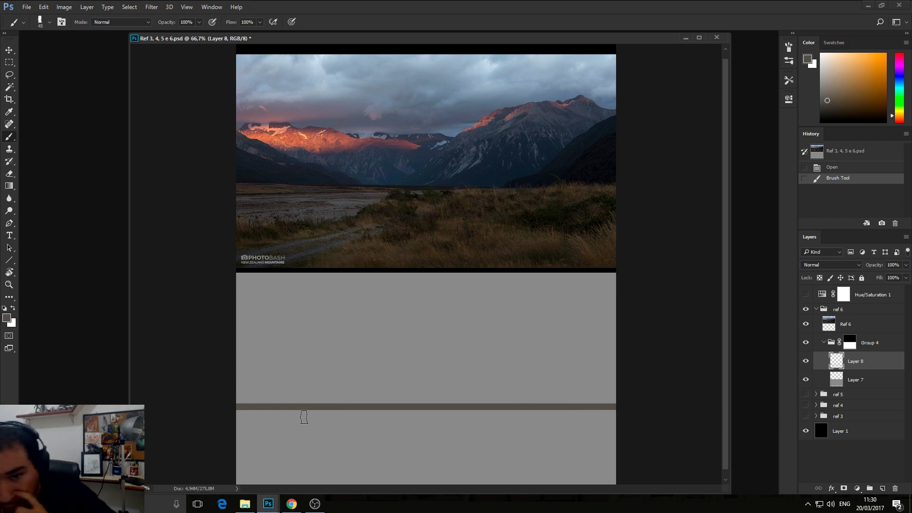
mouse_move(251, 427)
mouse_down()
mouse_move(238, 415)
mouse_move(230, 425)
mouse_move(293, 407)
mouse_move(271, 405)
mouse_move(578, 383)
mouse_move(532, 393)
mouse_up()
key(shift)
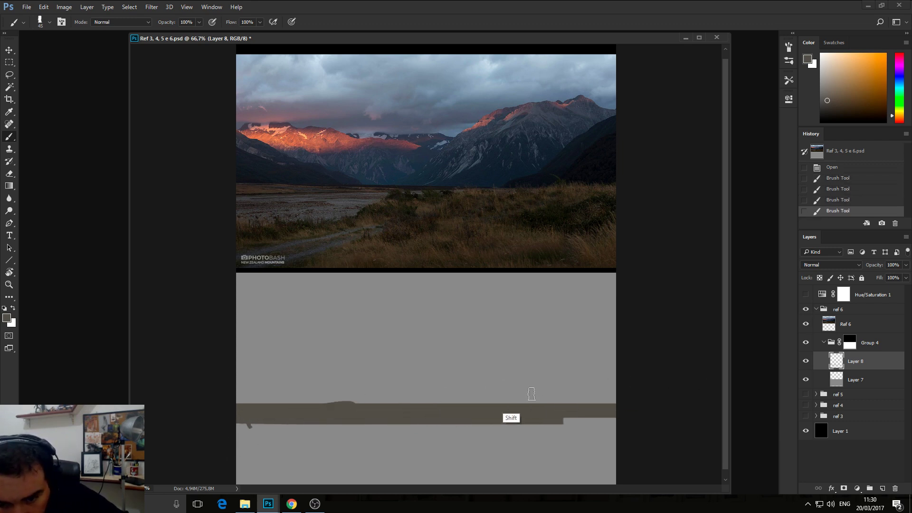
mouse_move(616, 414)
mouse_down()
mouse_move(530, 421)
mouse_move(559, 462)
mouse_move(615, 468)
mouse_move(590, 472)
mouse_move(579, 458)
mouse_move(546, 477)
mouse_up()
key(bracketright)
key(bracketright)
key(bracketright)
key(bracketright)
key(bracketright)
key(bracketright)
key(bracketright)
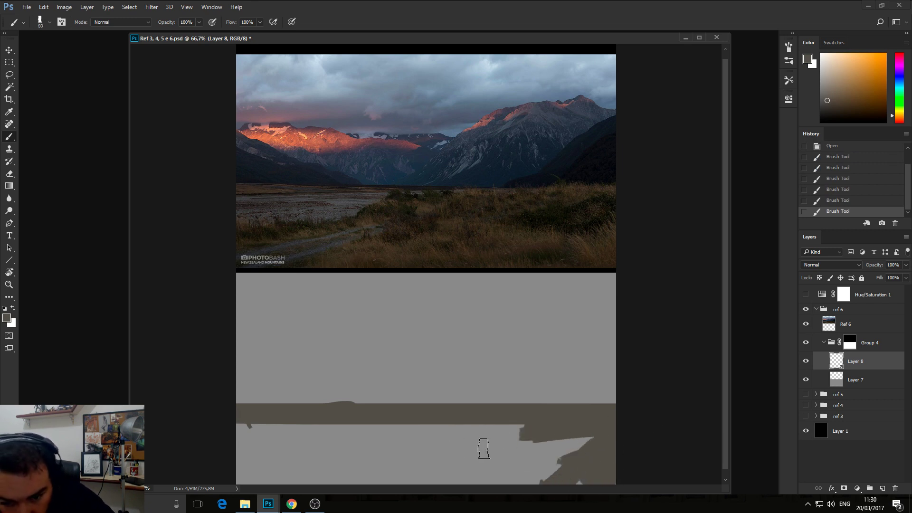
mouse_move(608, 455)
mouse_down()
mouse_move(482, 468)
mouse_move(499, 480)
mouse_move(577, 455)
mouse_move(539, 465)
mouse_move(590, 487)
mouse_move(435, 486)
mouse_move(345, 472)
mouse_move(393, 468)
mouse_move(309, 457)
mouse_move(244, 474)
mouse_move(239, 464)
mouse_move(206, 463)
mouse_move(228, 443)
mouse_up()
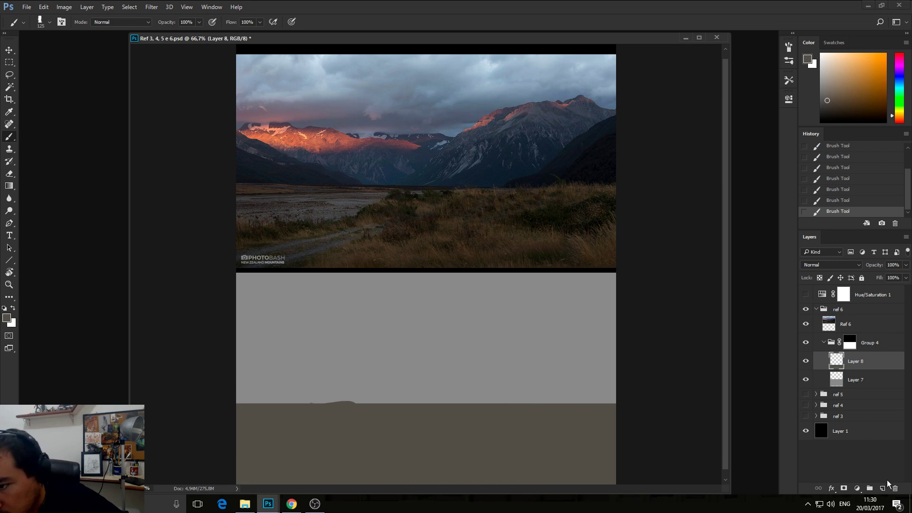
click(882, 487)
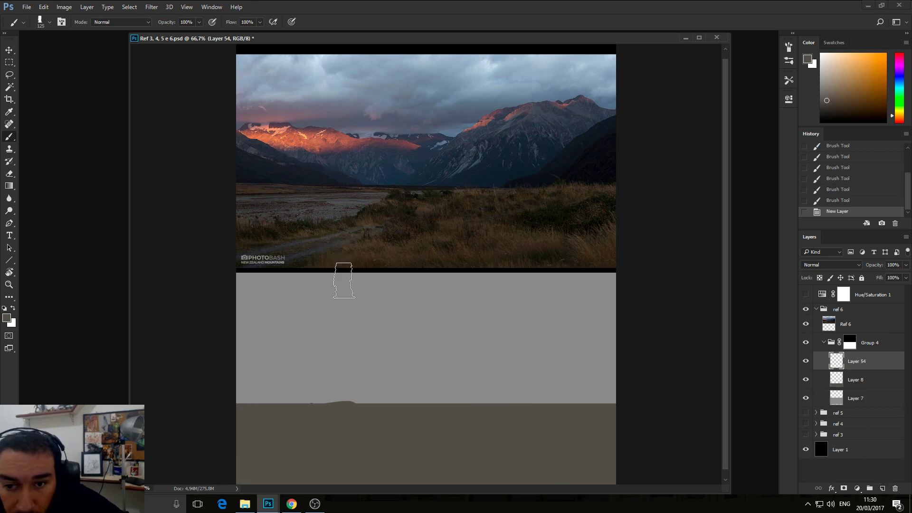
- Move the new layer below Layer 8 and sample a dark violet-blue mountain colour
drag(845, 364, 844, 388)
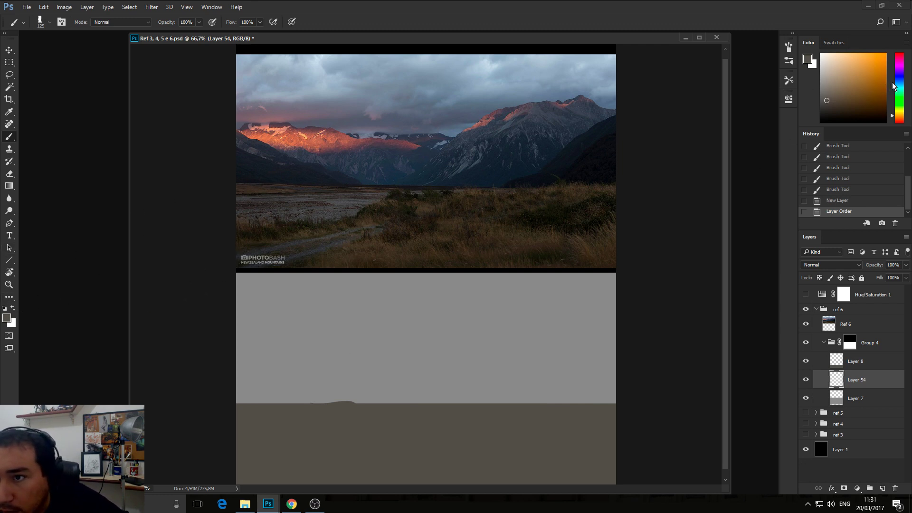
drag(892, 86, 892, 79)
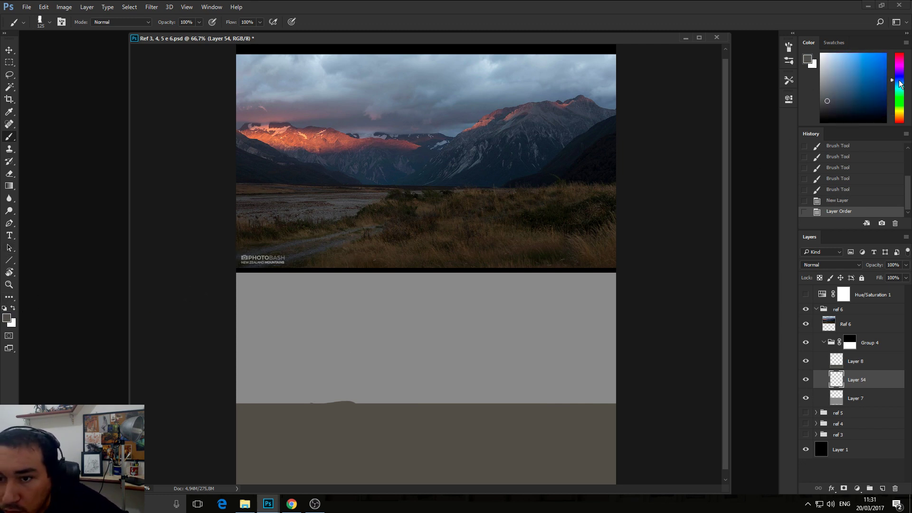
alt+click(578, 145)
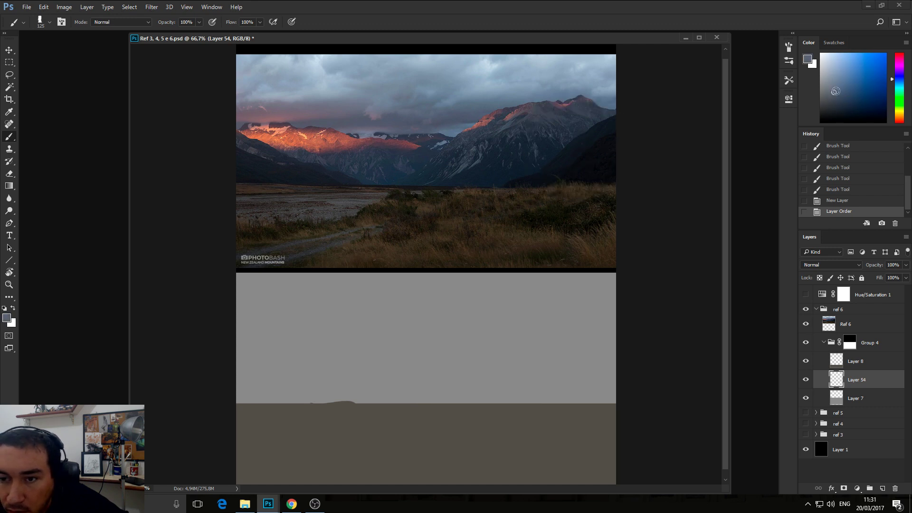
mouse_move(900, 79)
mouse_down()
mouse_move(900, 68)
mouse_move(899, 85)
mouse_up()
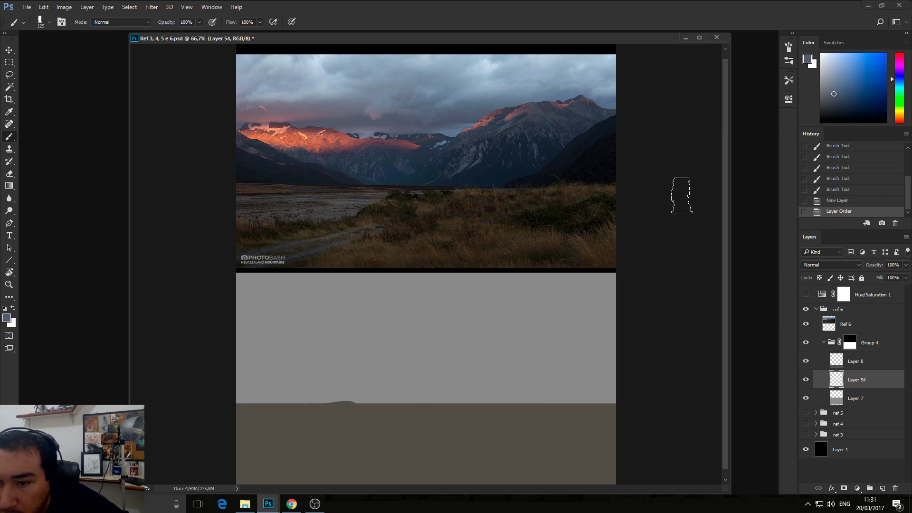
mouse_move(599, 309)
mouse_down()
mouse_move(566, 339)
mouse_move(562, 361)
mouse_up()
key(ctrl+z)
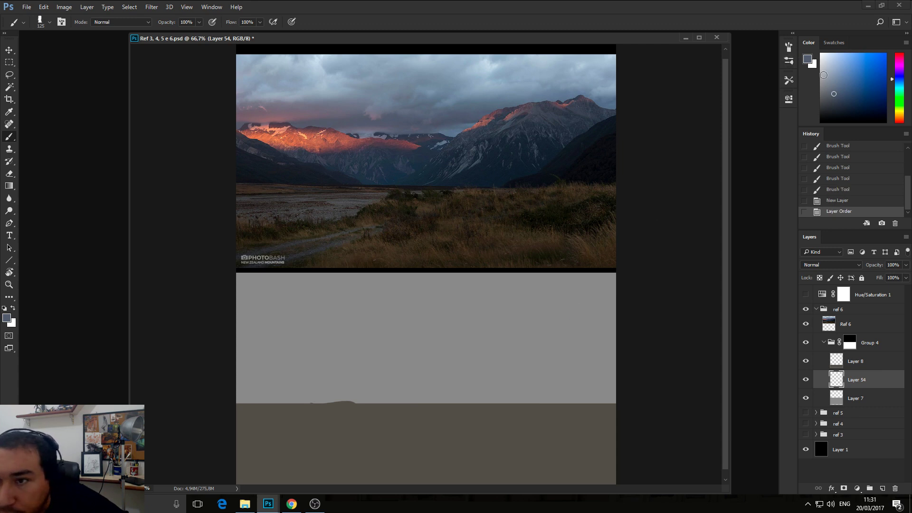
drag(833, 94, 841, 103)
- Block in the blue-grey mountain silhouette, refining the blue and shrinking the brush
click(572, 349)
drag(524, 369, 499, 366)
key(ctrl+z)
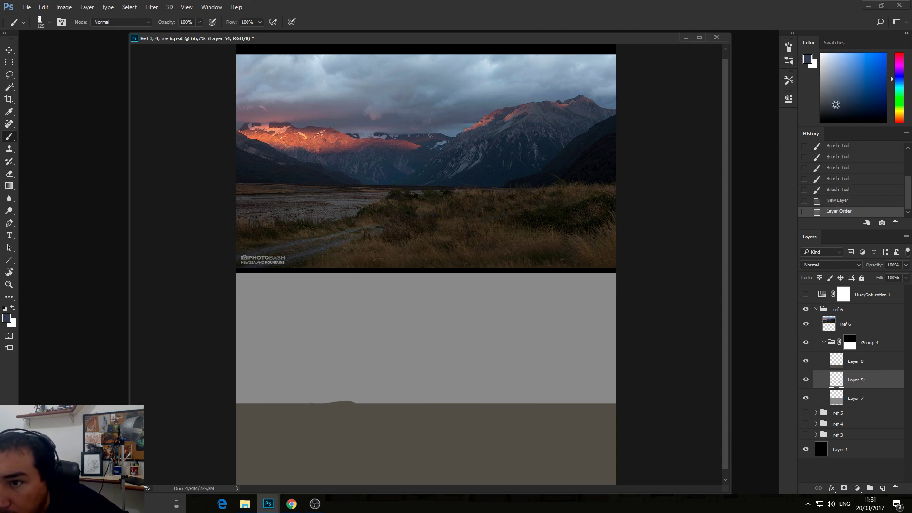
drag(836, 104, 835, 105)
drag(616, 351, 597, 357)
key(ctrl+z)
mouse_move(618, 318)
mouse_down()
mouse_move(614, 338)
mouse_move(595, 311)
mouse_move(599, 320)
mouse_move(603, 303)
mouse_move(579, 296)
mouse_move(444, 360)
mouse_move(433, 351)
mouse_move(453, 348)
mouse_move(361, 335)
mouse_move(326, 316)
mouse_move(304, 326)
mouse_move(254, 320)
mouse_move(222, 343)
mouse_move(245, 329)
mouse_move(246, 345)
mouse_move(266, 338)
mouse_move(249, 346)
mouse_move(264, 330)
mouse_move(322, 333)
mouse_move(328, 380)
mouse_move(298, 392)
mouse_move(319, 339)
mouse_move(407, 346)
mouse_move(315, 389)
mouse_move(464, 384)
mouse_move(451, 361)
mouse_move(458, 339)
mouse_up()
key(ctrl+z)
key(bracketleft)
key(bracketleft)
key(bracketleft)
key(bracketleft)
key(bracketleft)
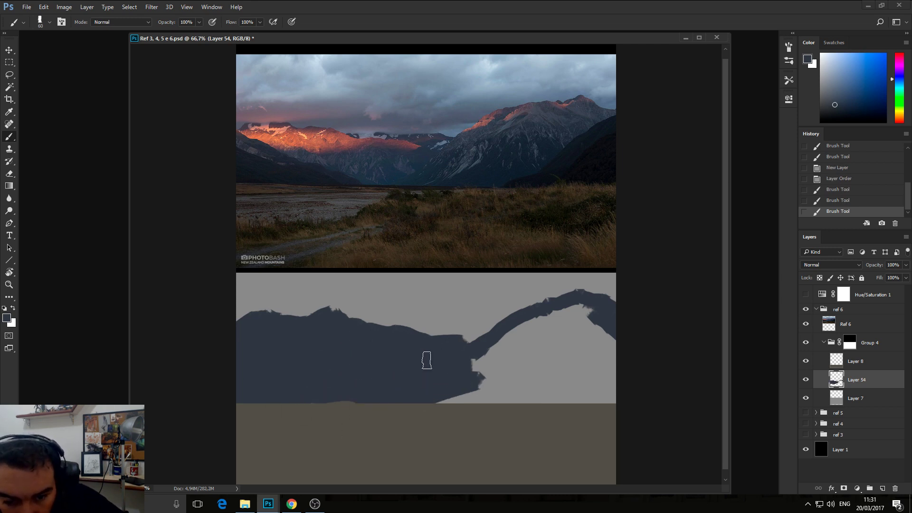
- Clean the ridge outline, fill the right mountain mass, and add another empty layer
key(e)
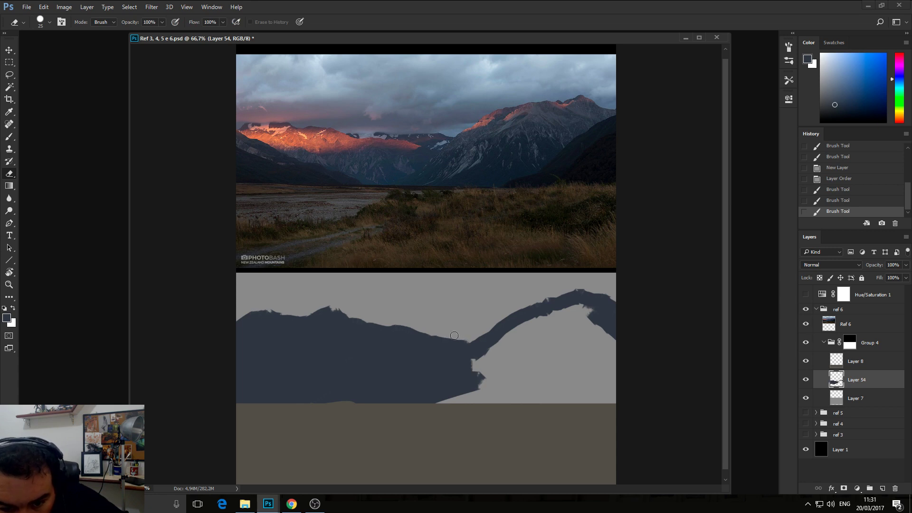
drag(454, 335, 464, 332)
key(b)
mouse_move(489, 366)
mouse_down()
mouse_move(480, 377)
mouse_move(526, 355)
mouse_up()
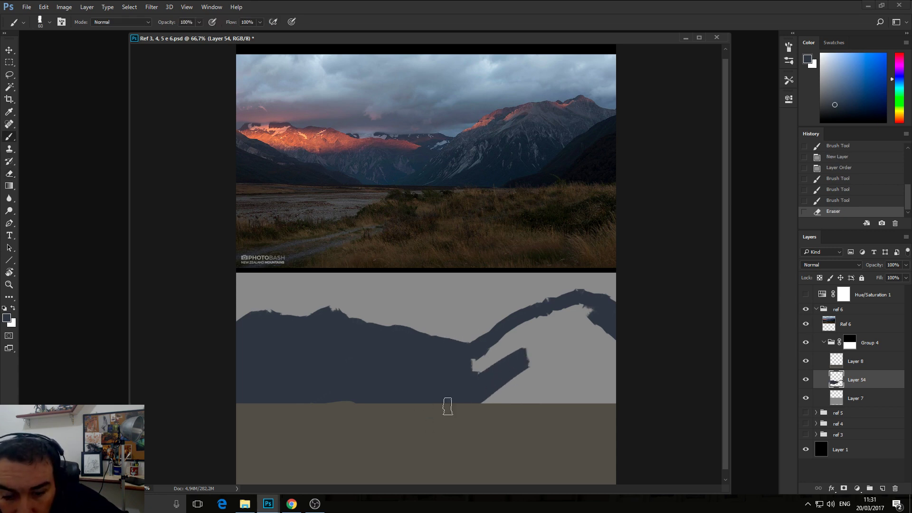
mouse_move(447, 406)
mouse_down()
mouse_move(472, 364)
mouse_move(553, 319)
mouse_move(478, 416)
mouse_move(448, 428)
mouse_move(617, 382)
mouse_move(642, 389)
mouse_move(569, 411)
mouse_move(538, 400)
mouse_move(517, 405)
mouse_move(543, 387)
mouse_move(517, 395)
mouse_move(553, 358)
mouse_move(597, 327)
mouse_move(570, 322)
mouse_move(590, 309)
mouse_move(557, 316)
mouse_move(505, 377)
mouse_up()
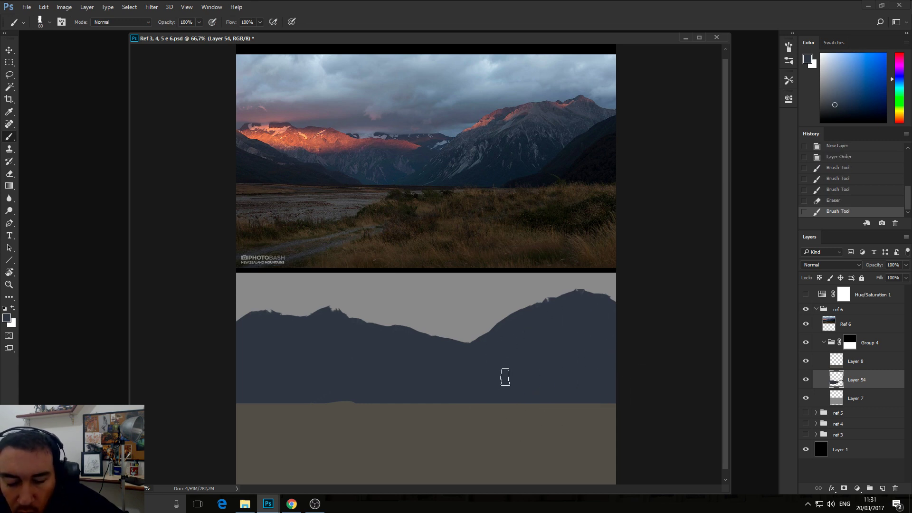
ctrl+click(880, 486)
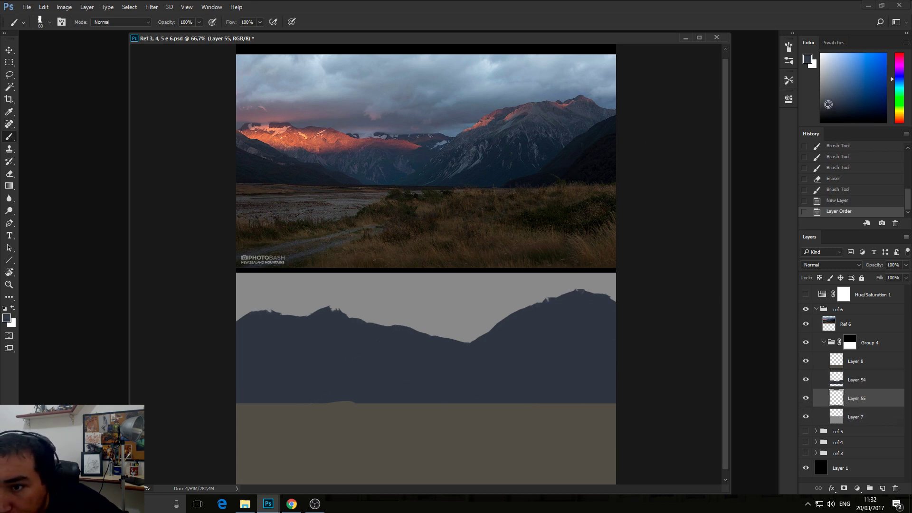
- Brush a lighter blue-grey distant ridge into the valley gap on Layer 55, then select Layer 54
click(828, 104)
mouse_move(477, 326)
mouse_down()
mouse_move(449, 340)
mouse_move(467, 336)
mouse_move(426, 340)
mouse_up()
key(ctrl+z)
key(ctrl+z)
mouse_move(490, 338)
mouse_down()
mouse_move(394, 321)
mouse_move(368, 322)
mouse_move(419, 325)
mouse_move(361, 334)
mouse_up()
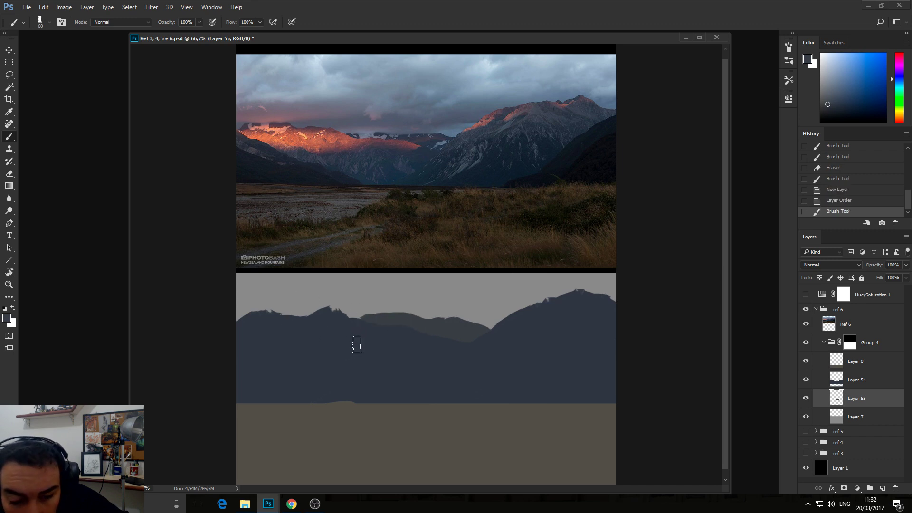
click(364, 326)
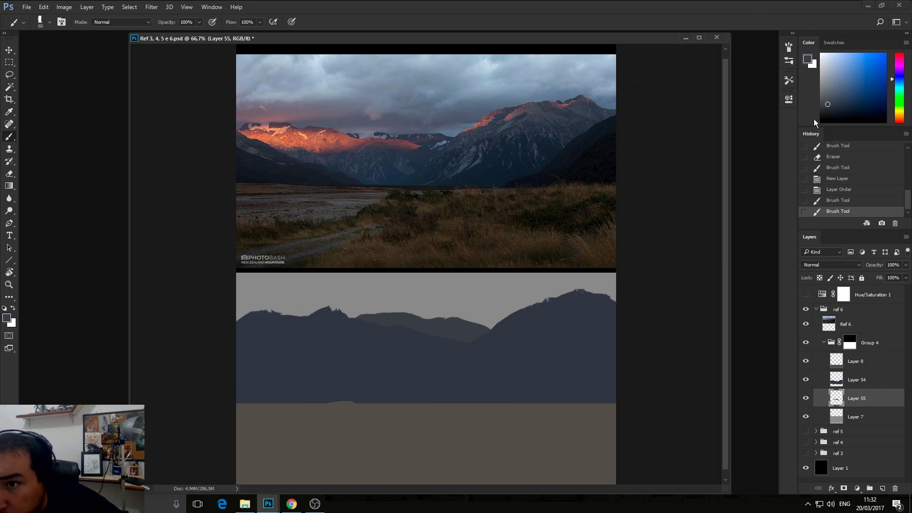
drag(830, 102, 844, 115)
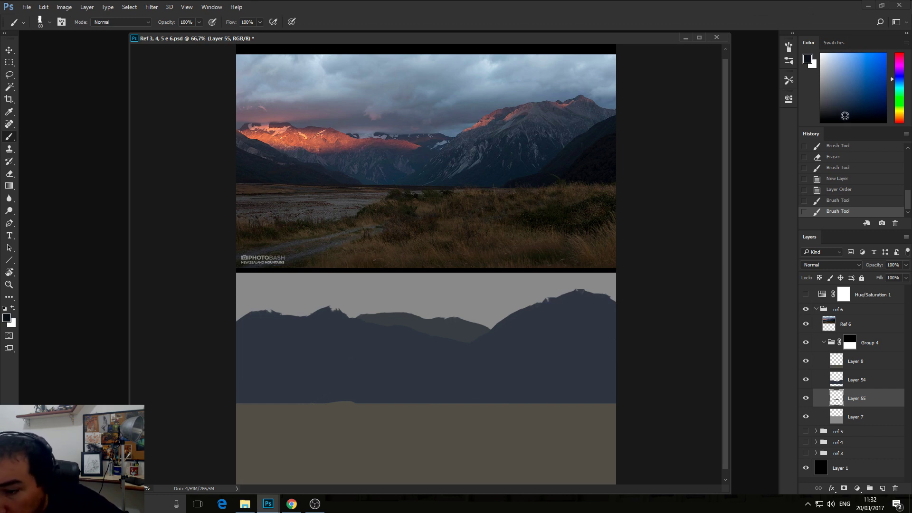
click(854, 382)
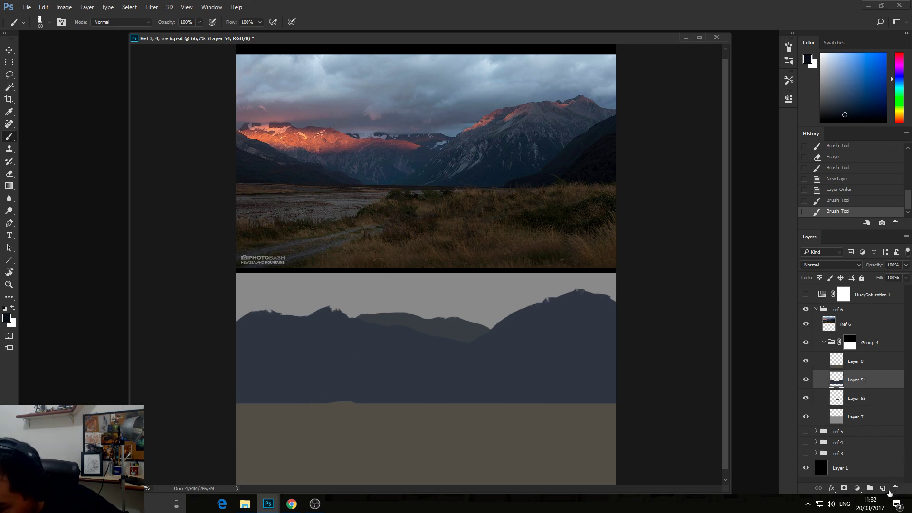
- On new Layer 56, paint near-black hills sloping from the right edge and along the left horizon
click(882, 489)
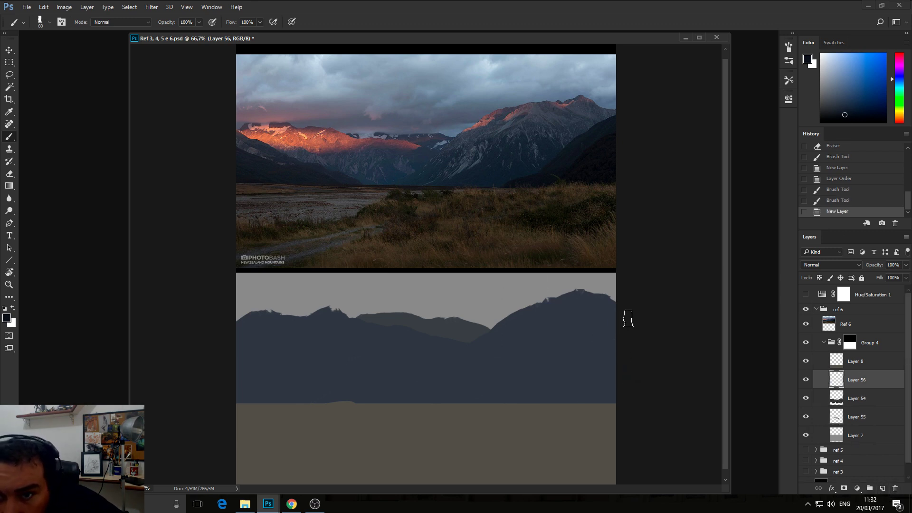
mouse_move(629, 319)
mouse_down()
mouse_move(571, 338)
mouse_move(518, 375)
mouse_move(502, 400)
mouse_move(462, 413)
mouse_move(526, 396)
mouse_move(577, 354)
mouse_move(559, 363)
mouse_move(563, 375)
mouse_move(583, 379)
mouse_move(557, 412)
mouse_move(601, 408)
mouse_move(628, 373)
mouse_move(625, 352)
mouse_move(575, 373)
mouse_move(586, 358)
mouse_move(553, 378)
mouse_move(587, 344)
mouse_move(608, 335)
mouse_up()
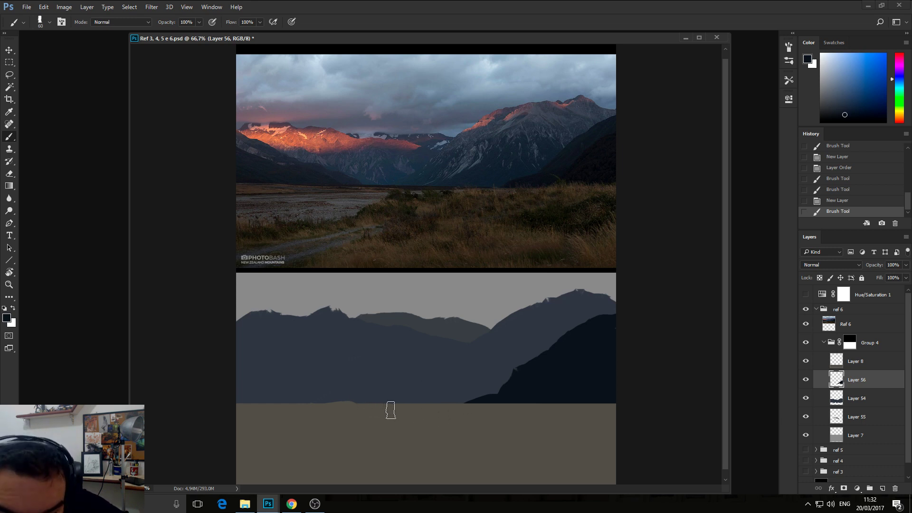
mouse_move(388, 407)
mouse_down()
mouse_move(225, 369)
mouse_move(305, 391)
mouse_move(222, 390)
mouse_move(264, 405)
mouse_up()
mouse_move(325, 411)
mouse_down()
mouse_move(357, 411)
mouse_move(346, 409)
mouse_up()
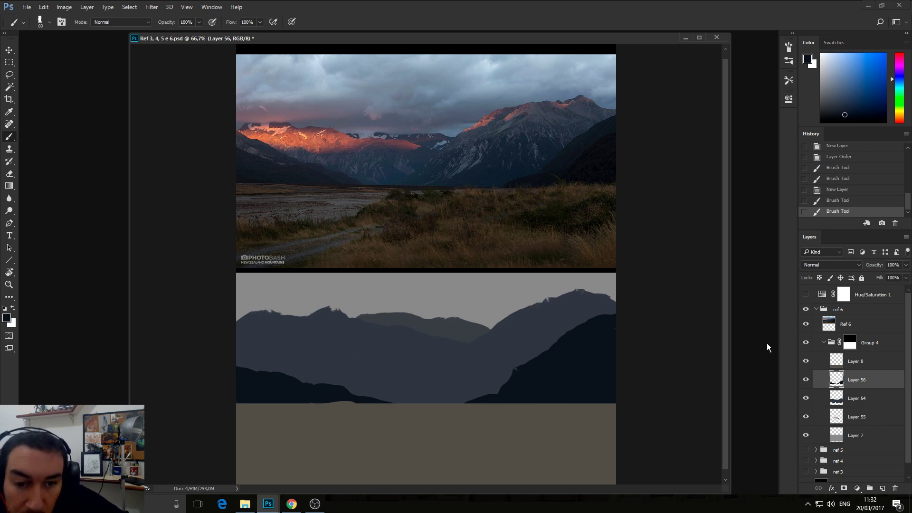
- Erase the dark horizon bumps on Layer 8 and add a new layer above Layer 56
click(860, 365)
key(e)
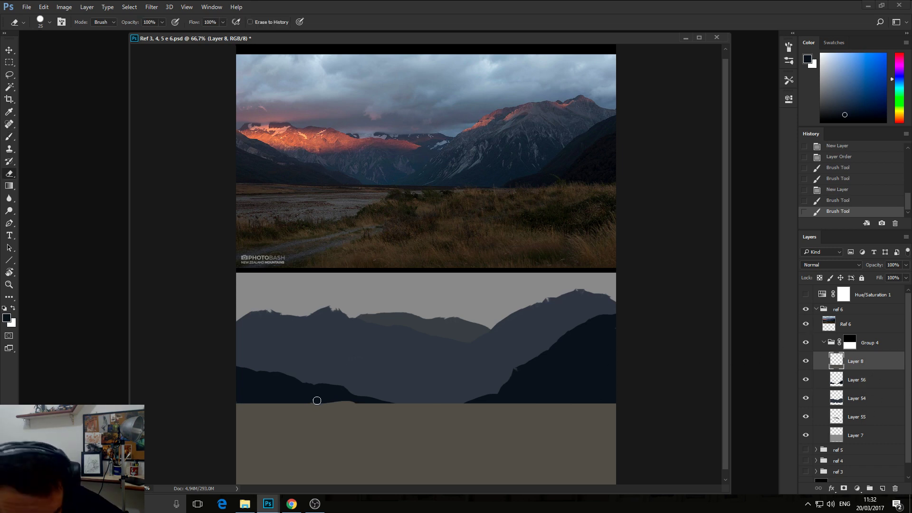
mouse_move(329, 398)
mouse_down()
mouse_move(357, 399)
mouse_move(321, 399)
mouse_up()
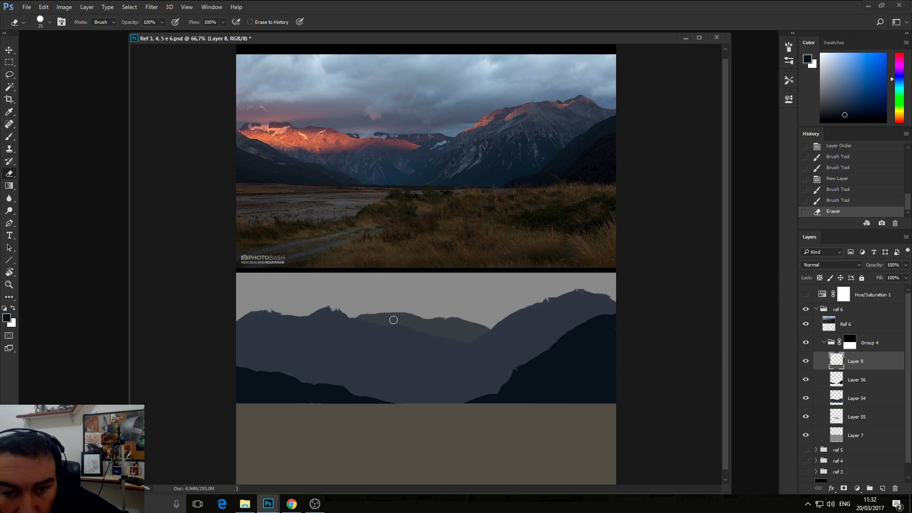
drag(850, 387, 896, 488)
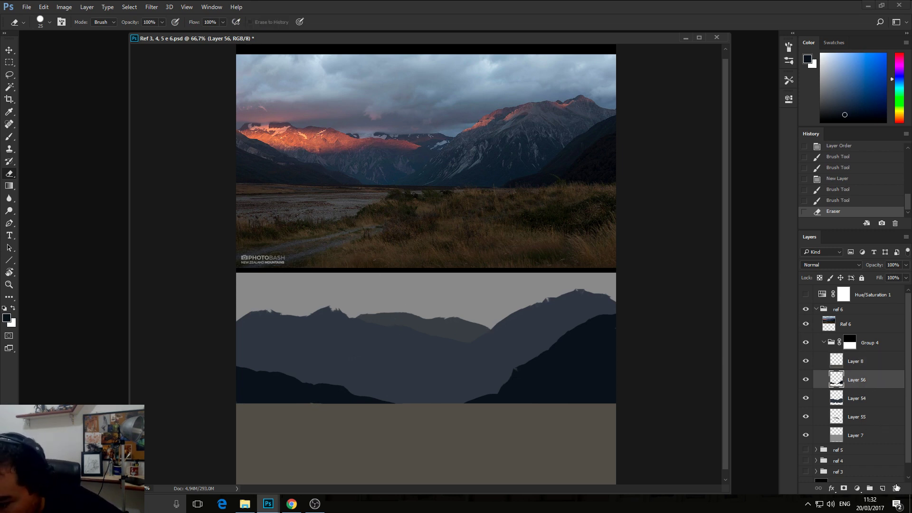
click(882, 488)
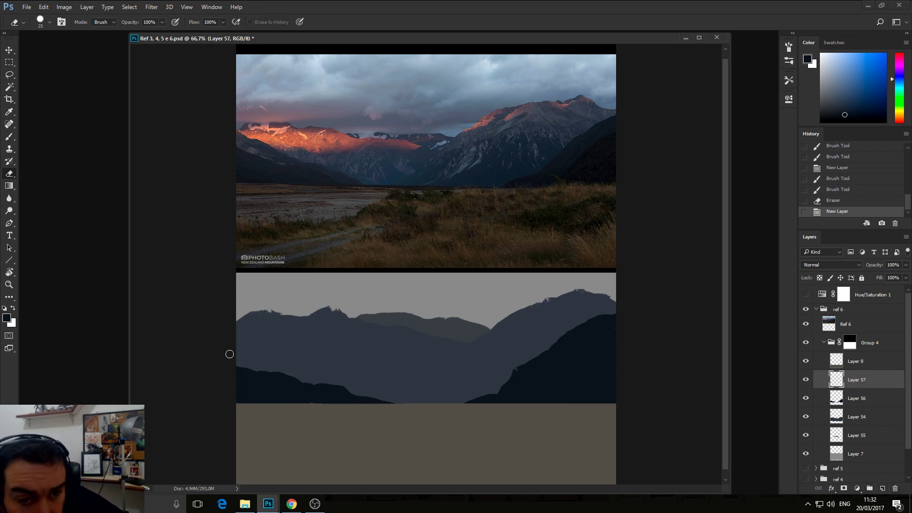
key(v)
key(alt+v)
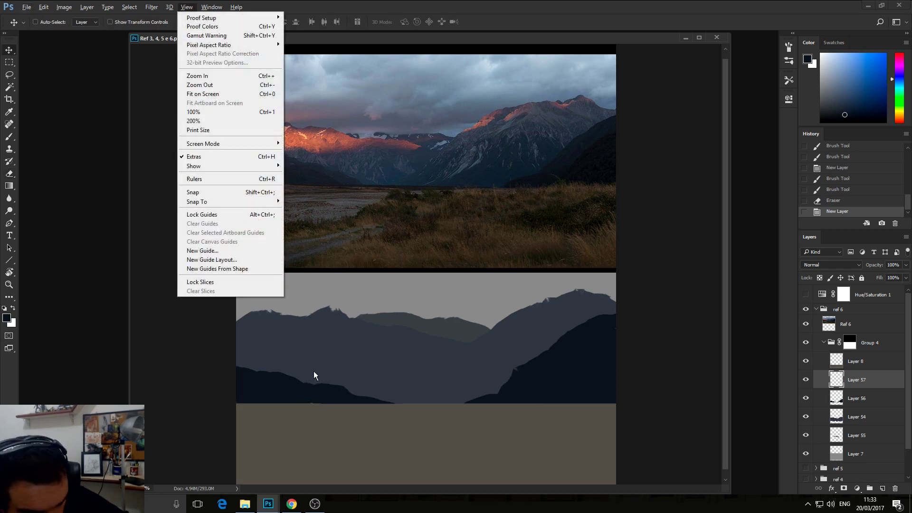
key(Escape)
key(e)
key(alt)
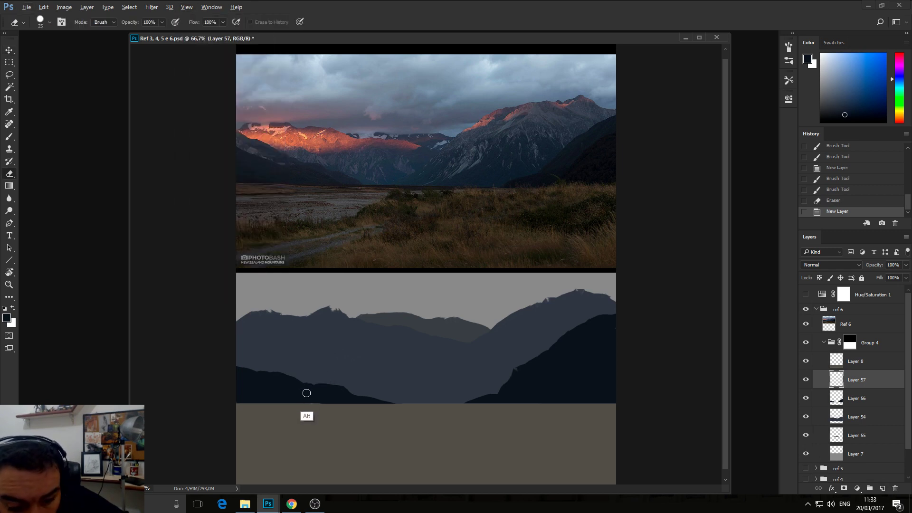
alt+click(306, 393)
click(456, 195)
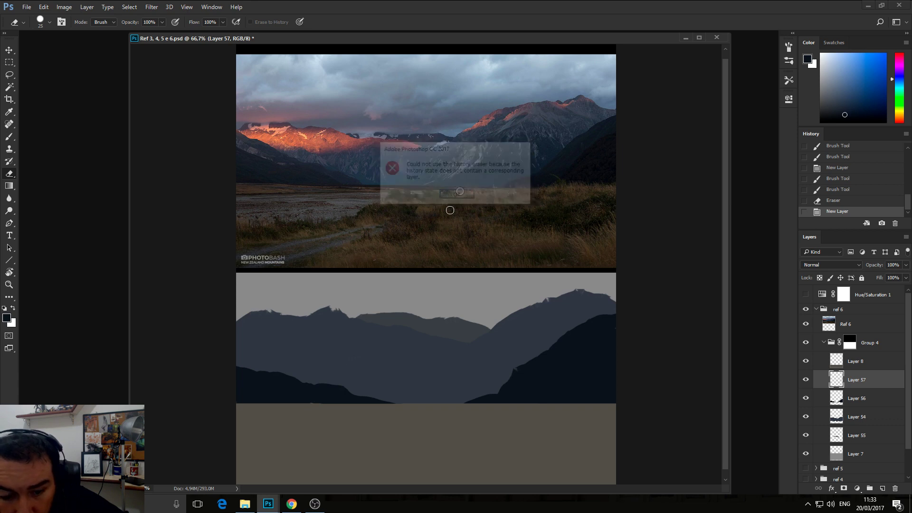
- Move Layer 57 below Layer 56 and paint a lighter mid-blue ridge over the left hills
key(b)
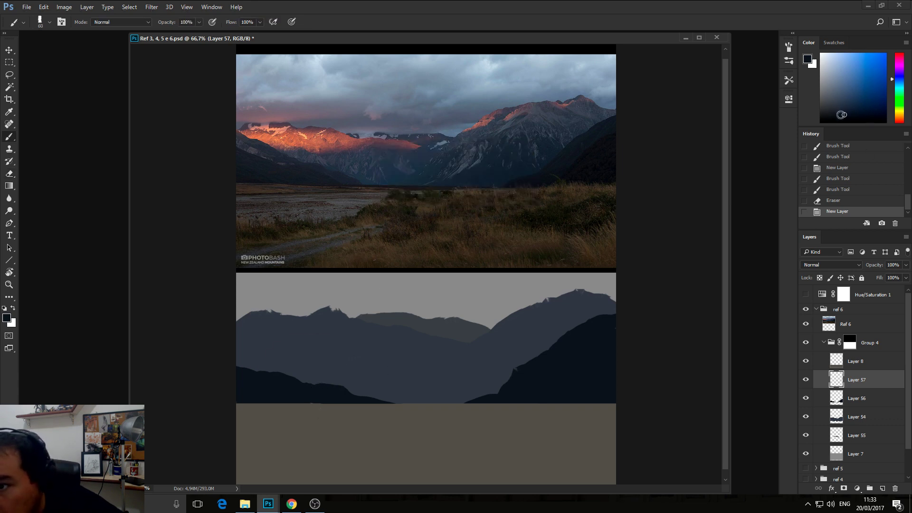
drag(841, 115, 837, 107)
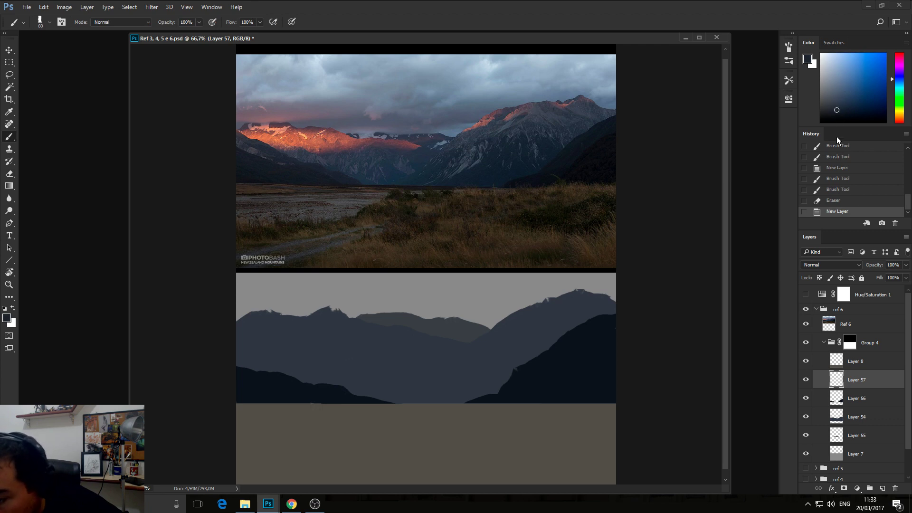
drag(841, 378, 837, 406)
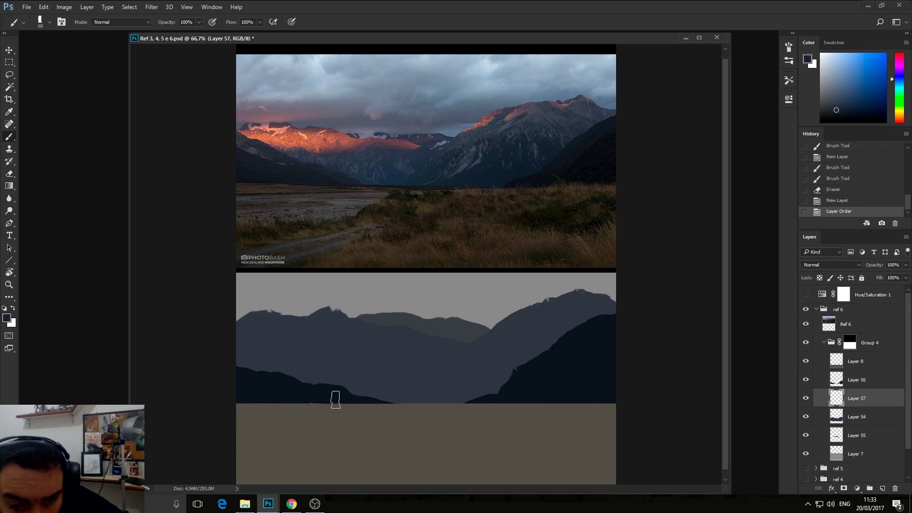
mouse_move(358, 397)
mouse_down()
mouse_move(307, 370)
mouse_move(354, 392)
mouse_move(354, 400)
mouse_move(311, 371)
mouse_move(366, 407)
mouse_up()
key(ctrl+z)
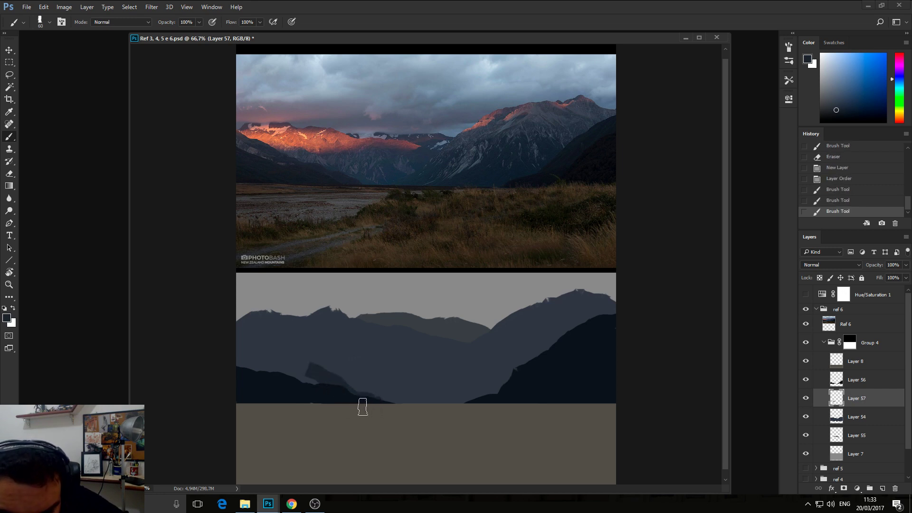
mouse_move(321, 382)
mouse_down()
mouse_move(219, 327)
mouse_move(247, 354)
mouse_up()
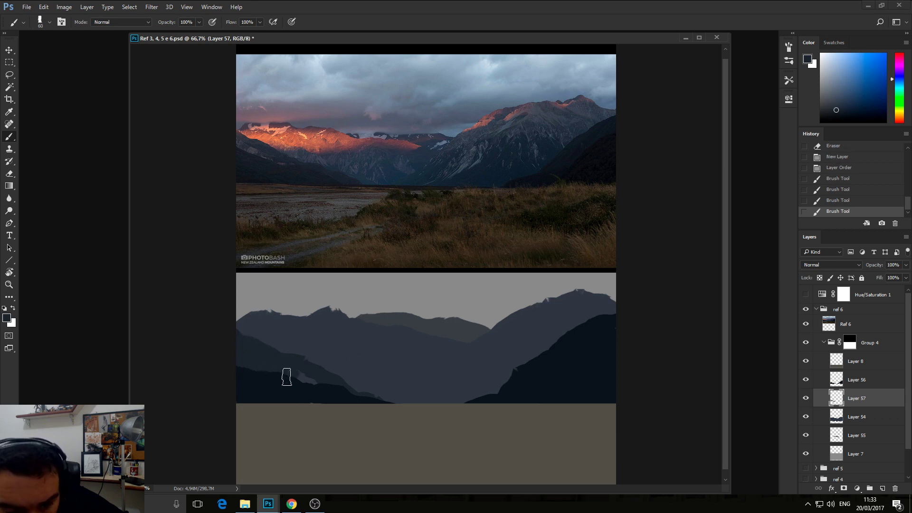
drag(298, 383, 317, 389)
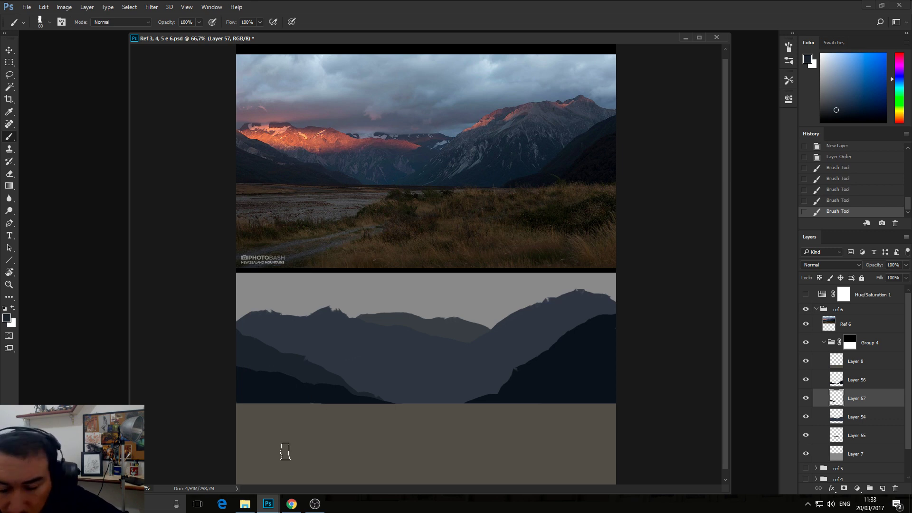
- Create Layer 58 above Layer 8 and clip it to the ground layer
click(857, 361)
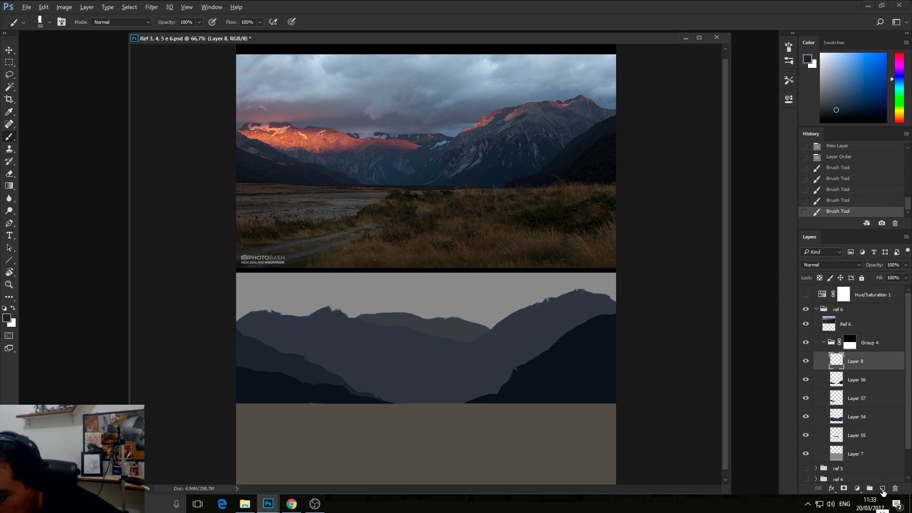
alt+click(882, 488)
key(Return)
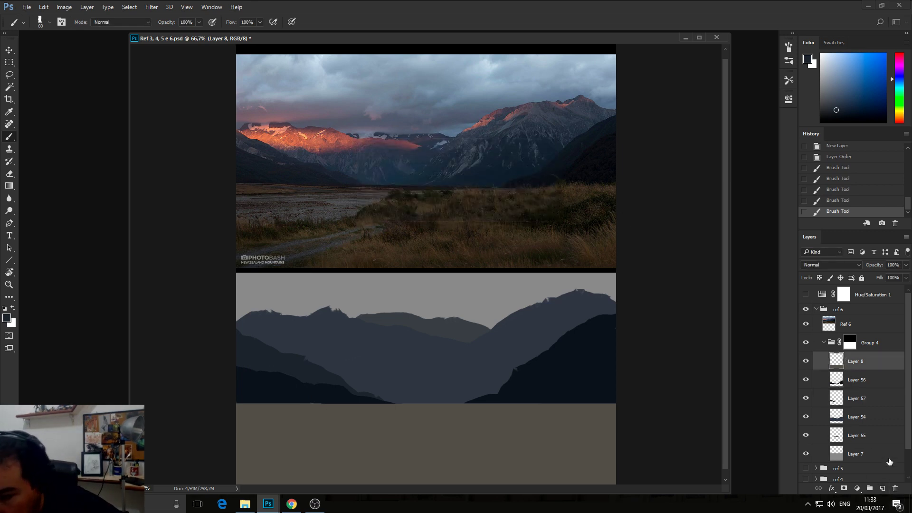
alt+click(848, 367)
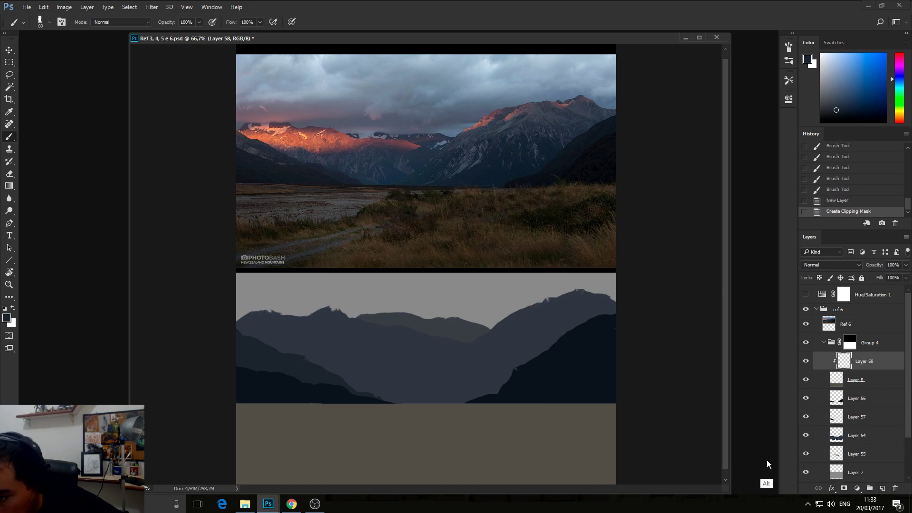
- Choose the soft round 45 brush, sample and darken the ground brown, and enlarge it to 400 px
click(49, 22)
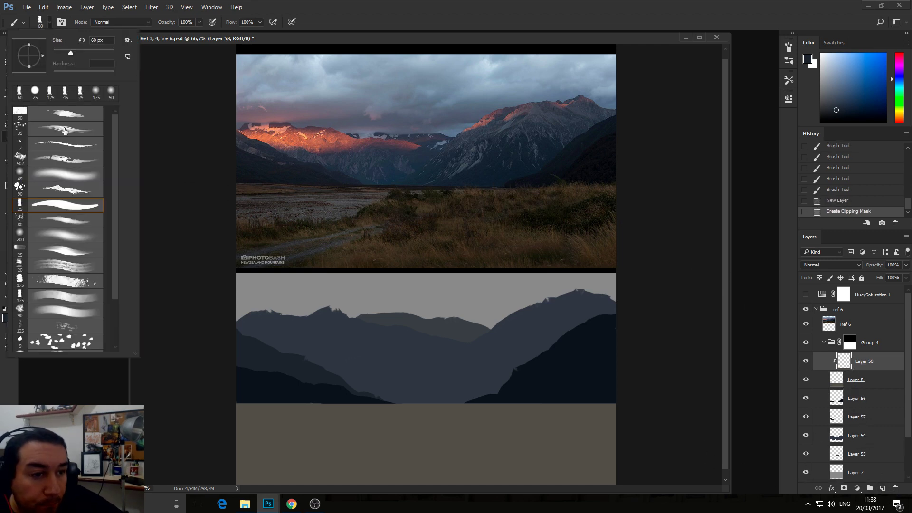
click(59, 174)
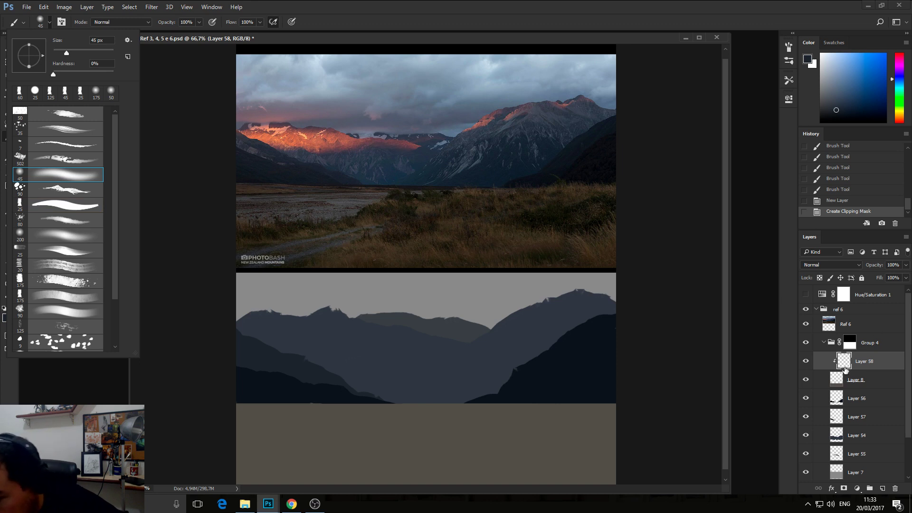
click(859, 362)
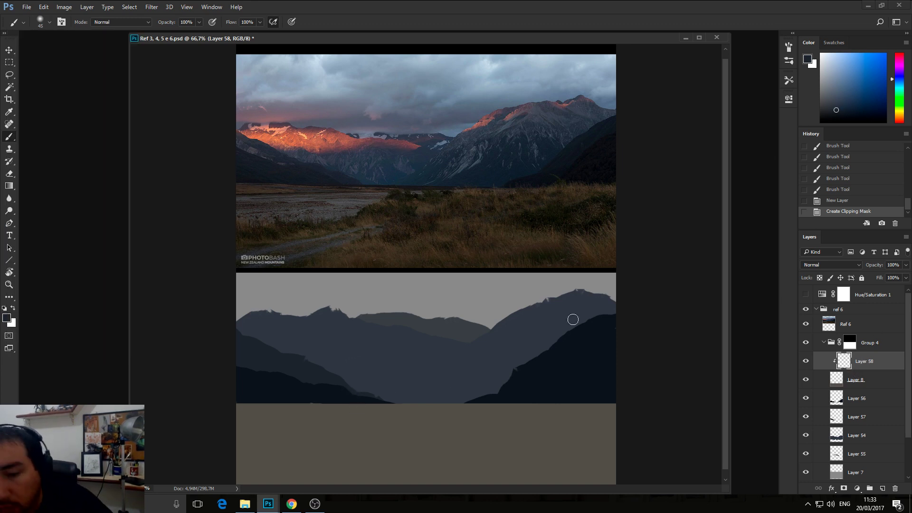
alt+click(494, 434)
click(832, 109)
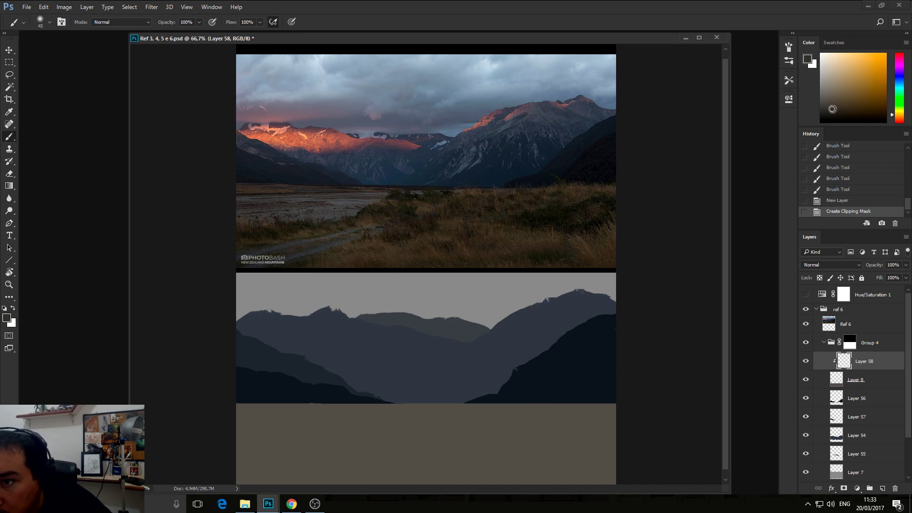
key(bracketright)
key(bracketright)
key(bracketright)
key(bracketright)
key(bracketright)
key(bracketright)
key(bracketright)
key(bracketright)
key(bracketright)
key(bracketright)
key(bracketright)
key(bracketright)
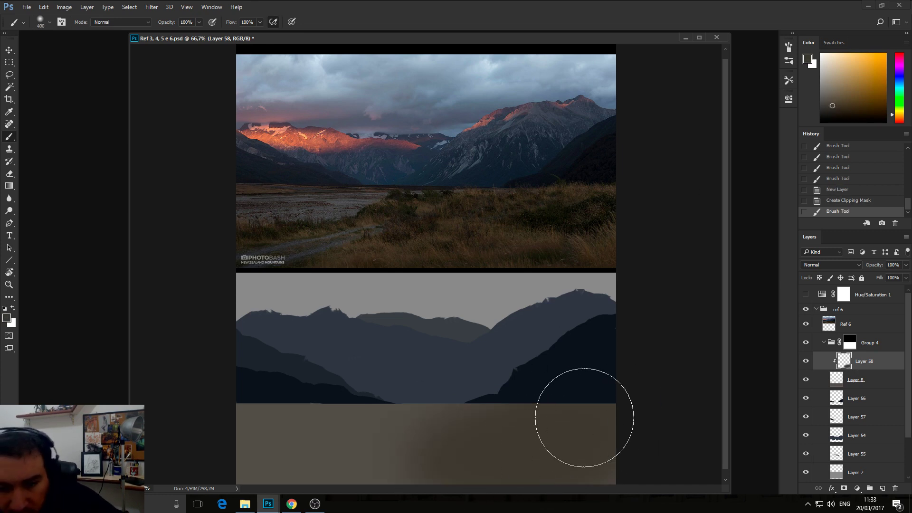
drag(465, 40, 460, 32)
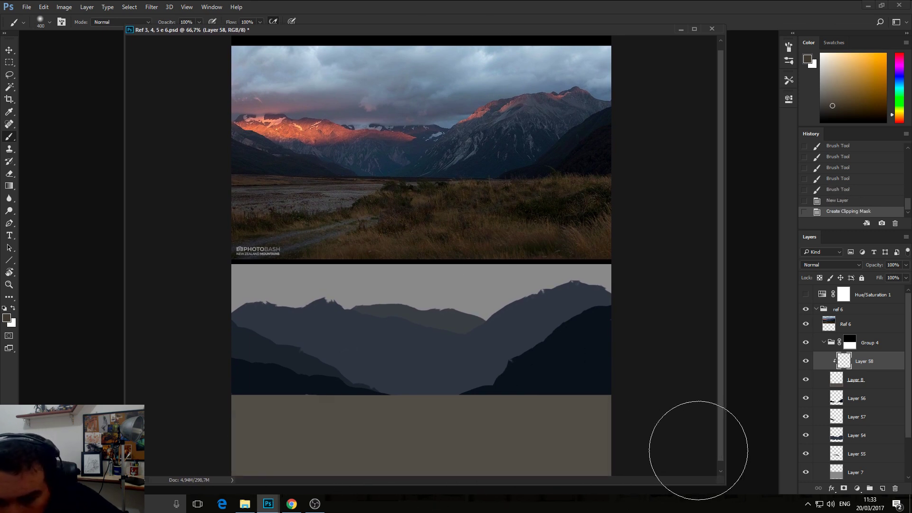
drag(723, 484, 750, 494)
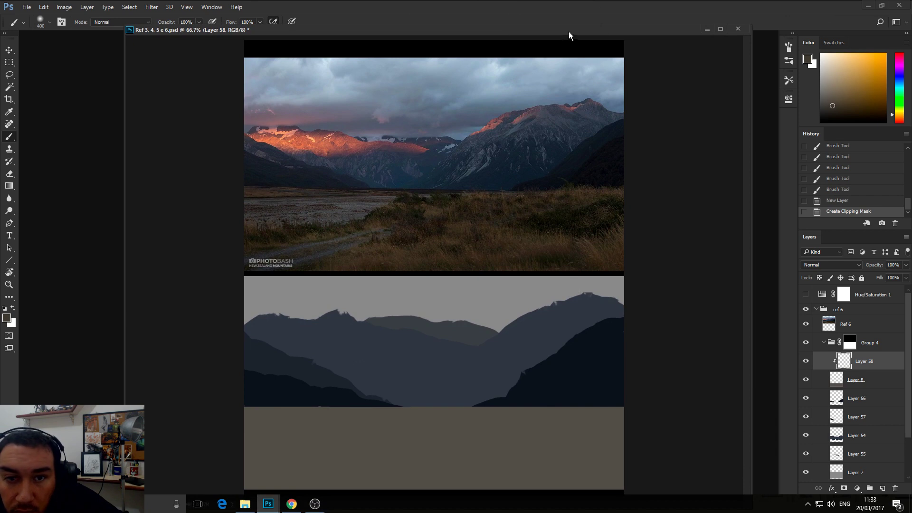
drag(568, 31, 568, 15)
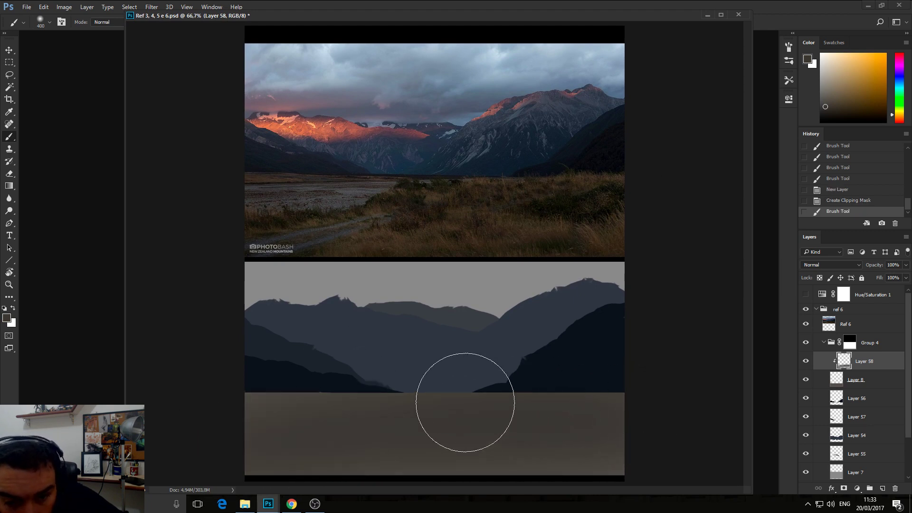
- Darken the ground band with broad strokes, strongest along the bottom strip
mouse_move(192, 417)
mouse_down()
mouse_move(692, 406)
mouse_move(461, 426)
mouse_move(423, 456)
mouse_move(129, 430)
mouse_move(665, 402)
mouse_up()
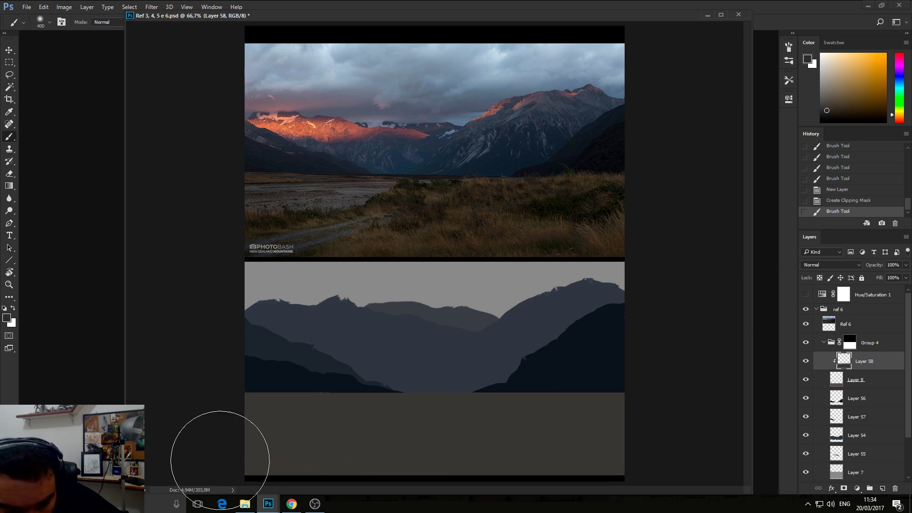
drag(220, 444, 671, 443)
drag(427, 459, 682, 458)
key(ctrl+z)
drag(165, 464, 704, 472)
- Blend soft horizontal shading across the ground with a 175 px brush
key(bracketleft)
key(bracketleft)
key(bracketleft)
key(bracketleft)
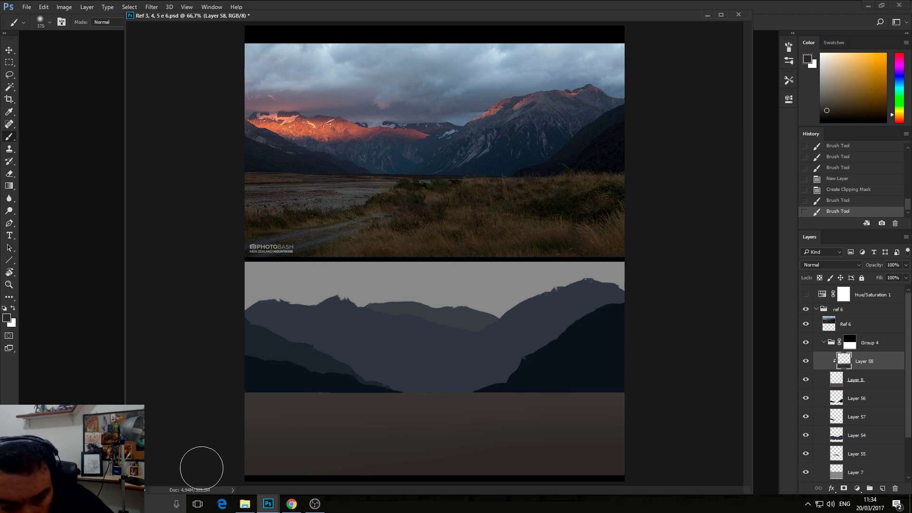
mouse_move(764, 453)
mouse_down()
mouse_move(221, 457)
mouse_move(722, 449)
mouse_up()
mouse_move(722, 449)
mouse_down()
mouse_move(651, 437)
mouse_move(426, 457)
mouse_move(230, 444)
mouse_move(212, 433)
mouse_up()
drag(212, 432, 707, 422)
drag(703, 425, 170, 474)
key(ctrl+alt+z)
key(ctrl+alt+z)
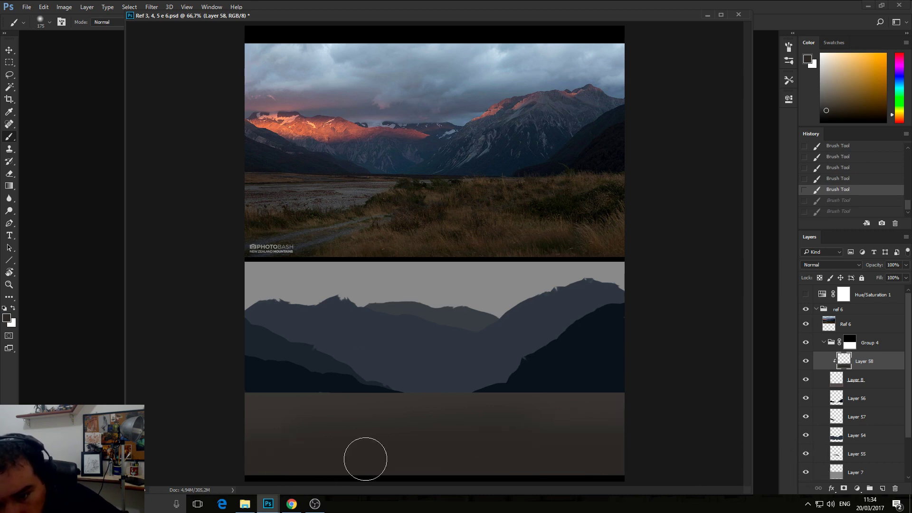
key(ctrl+shift+z)
key(ctrl+shift+z)
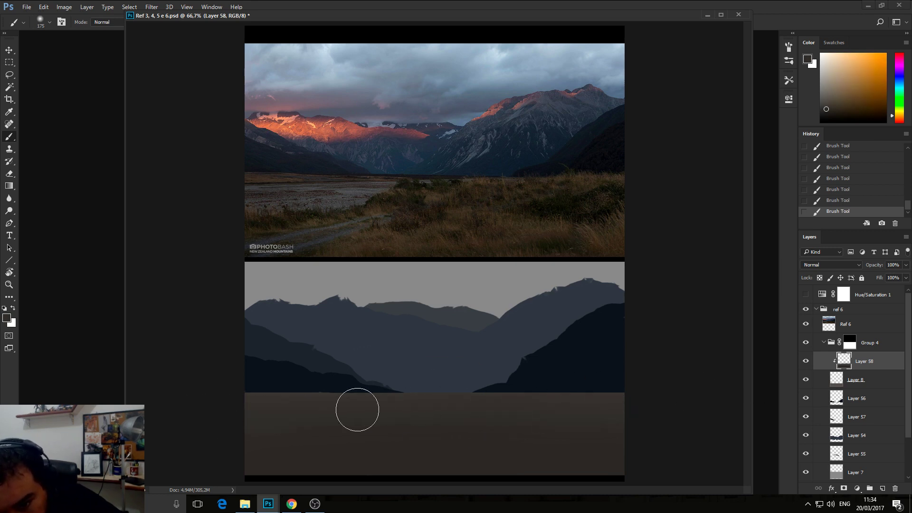
alt+click(393, 400)
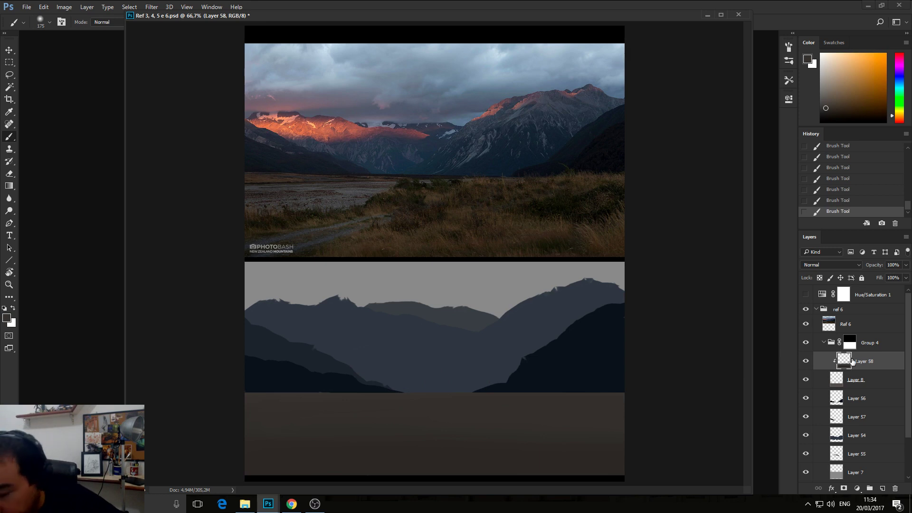
- Compare greyscale and colour via Hue/Saturation 1, leave it hidden, and select Layer 8
click(806, 295)
click(806, 294)
click(808, 294)
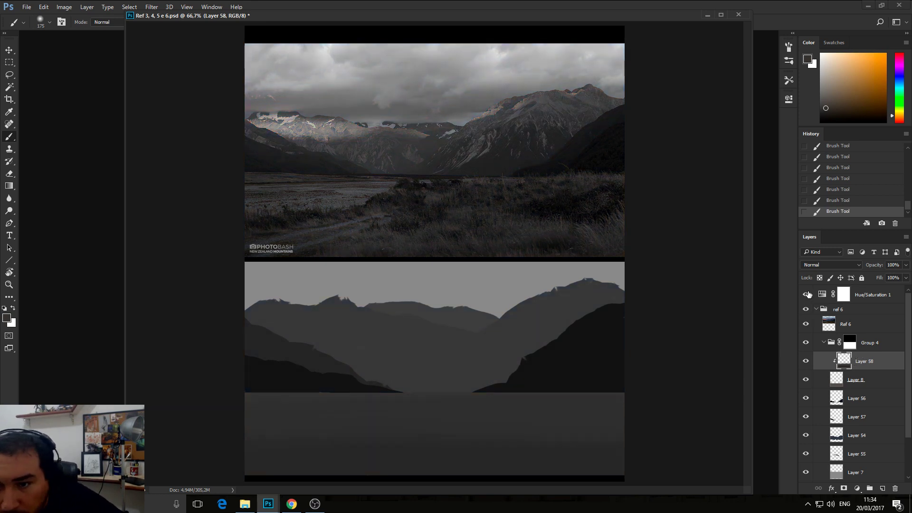
click(807, 294)
click(867, 298)
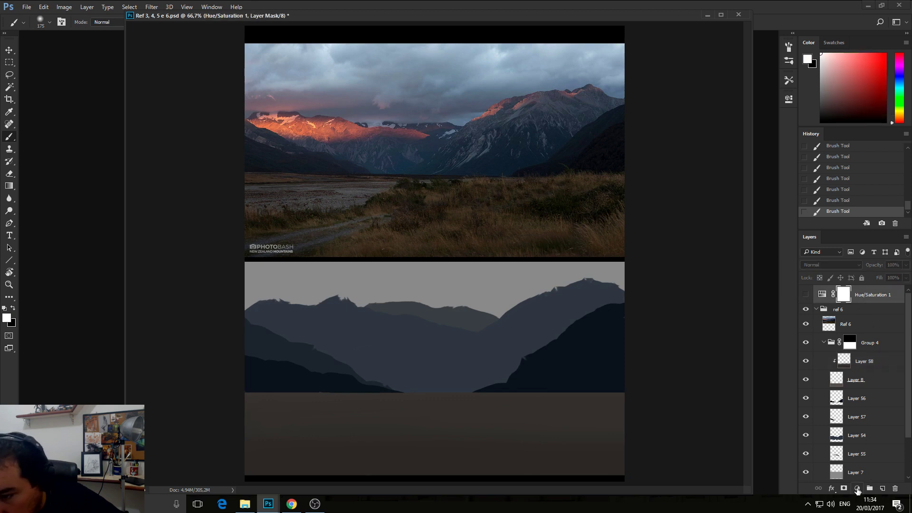
click(858, 488)
click(806, 295)
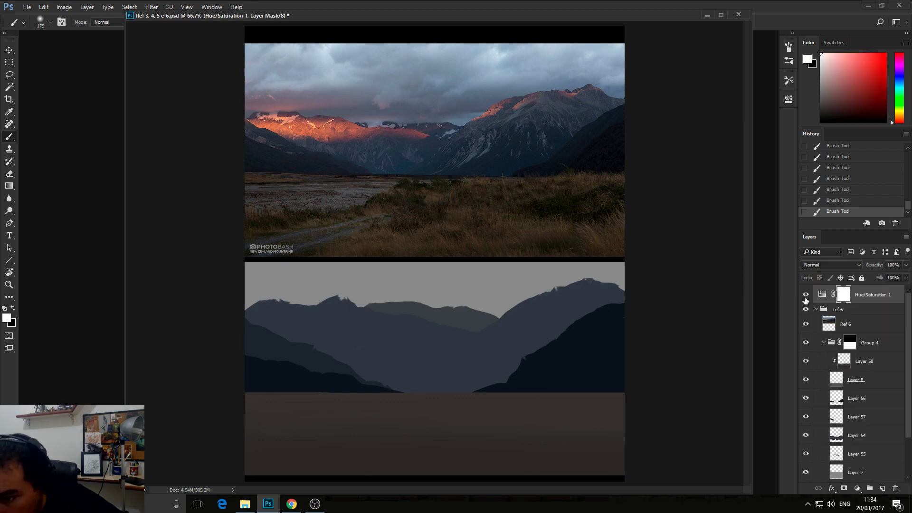
click(806, 295)
click(805, 295)
click(805, 294)
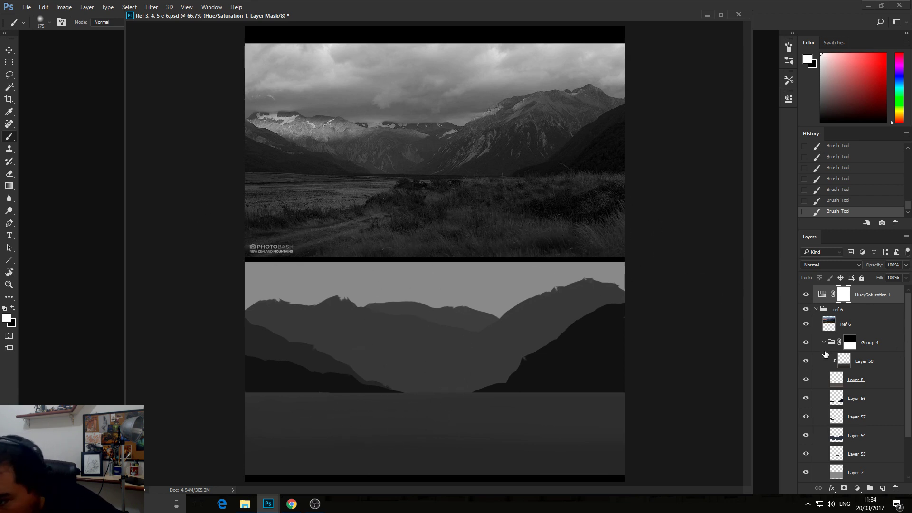
click(806, 294)
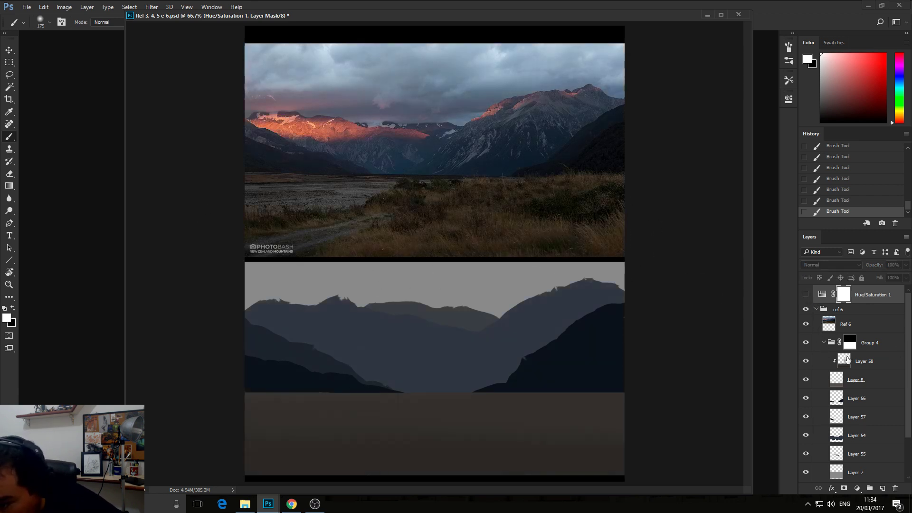
click(851, 379)
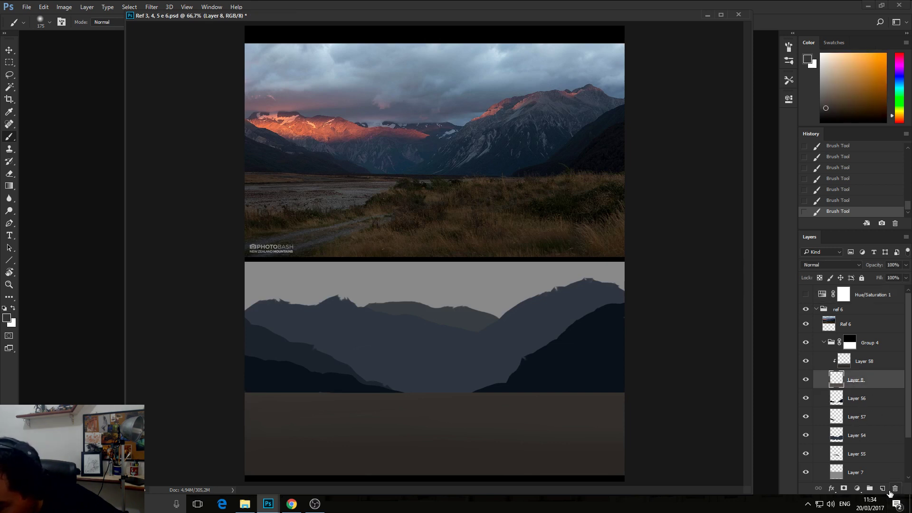
- Create Layer 59 above Layer 58, release its clipping mask, and choose the 25 px brush
key(ctrl+shift+alt+n)
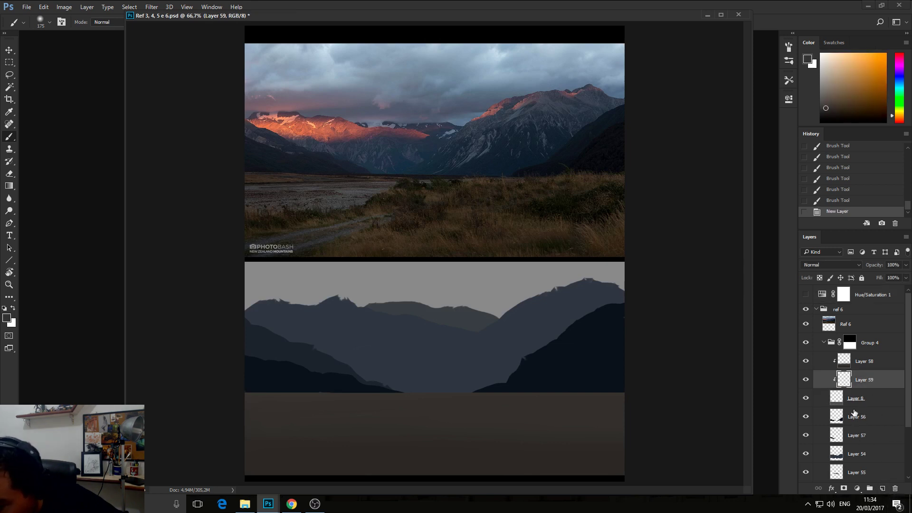
drag(855, 383, 858, 352)
alt+click(855, 370)
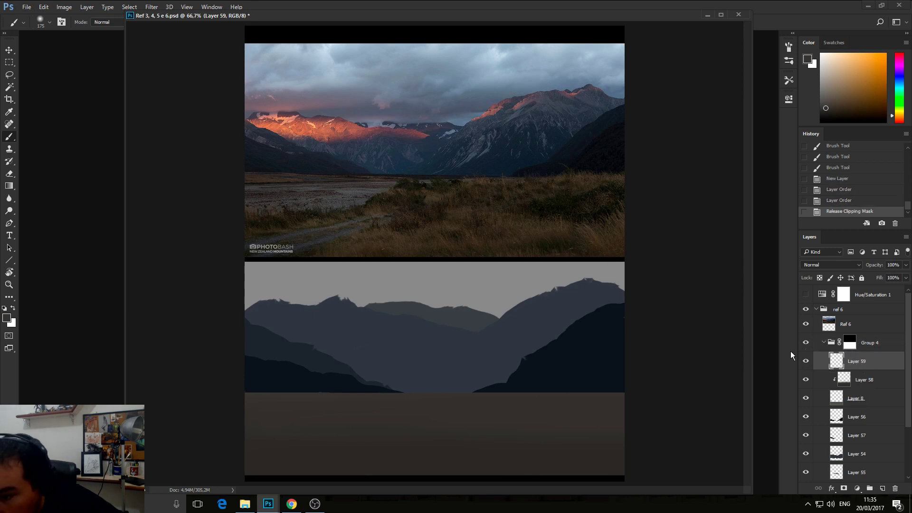
click(40, 22)
click(46, 205)
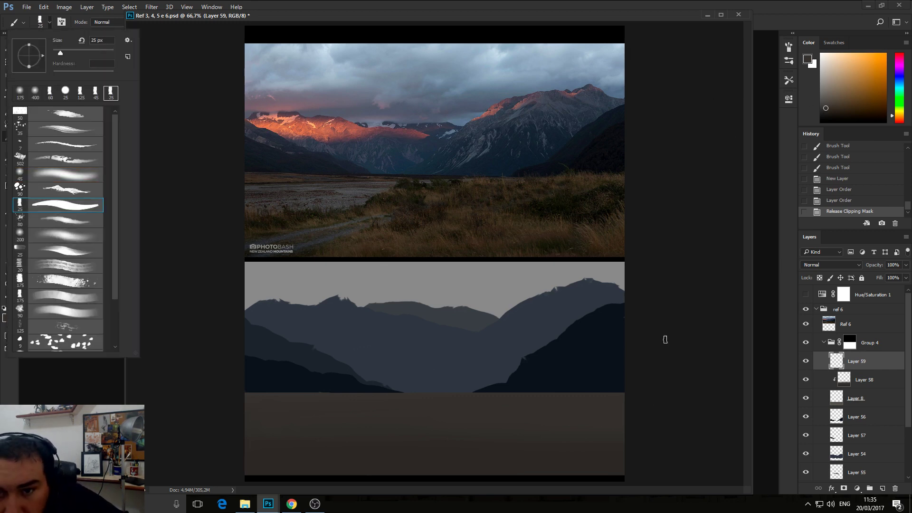
click(833, 107)
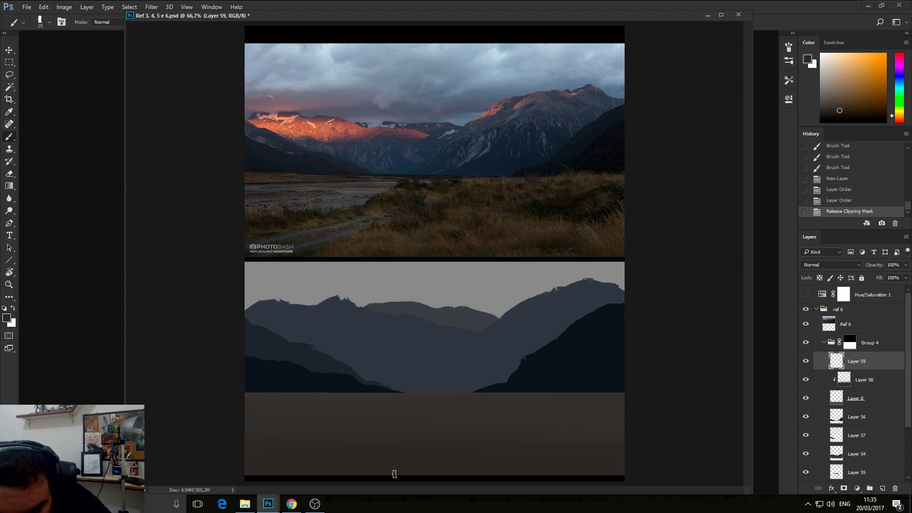
- Paint dark brown path and bank strokes winding across the ground
mouse_move(394, 473)
mouse_down()
mouse_move(243, 459)
mouse_move(299, 453)
mouse_move(282, 452)
mouse_move(347, 433)
mouse_up()
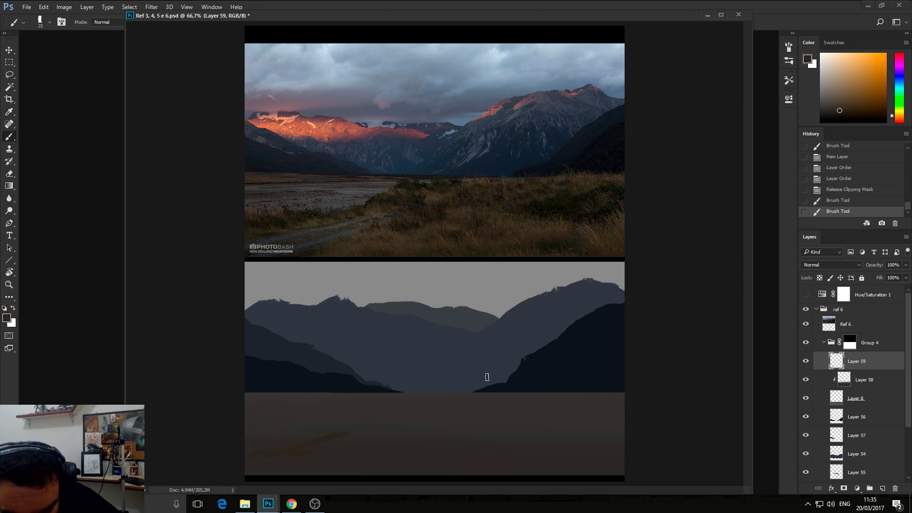
key(ctrl+z)
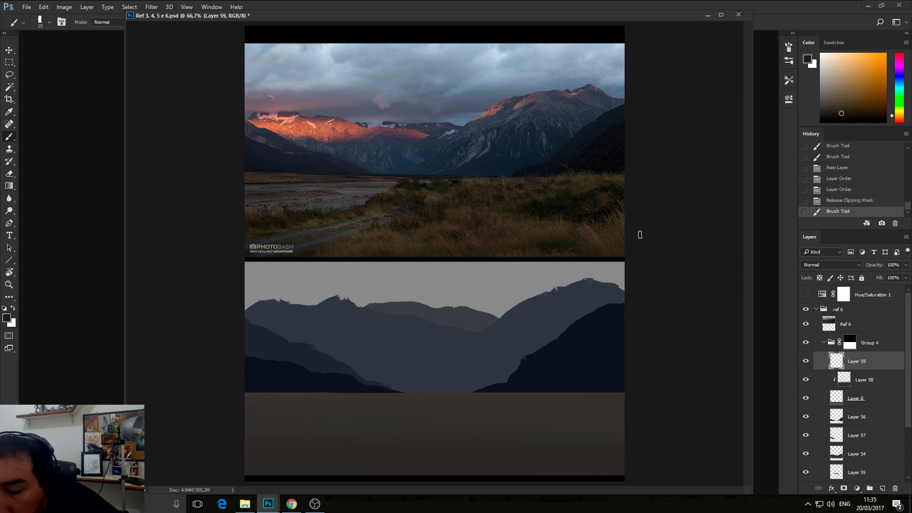
drag(288, 447, 347, 435)
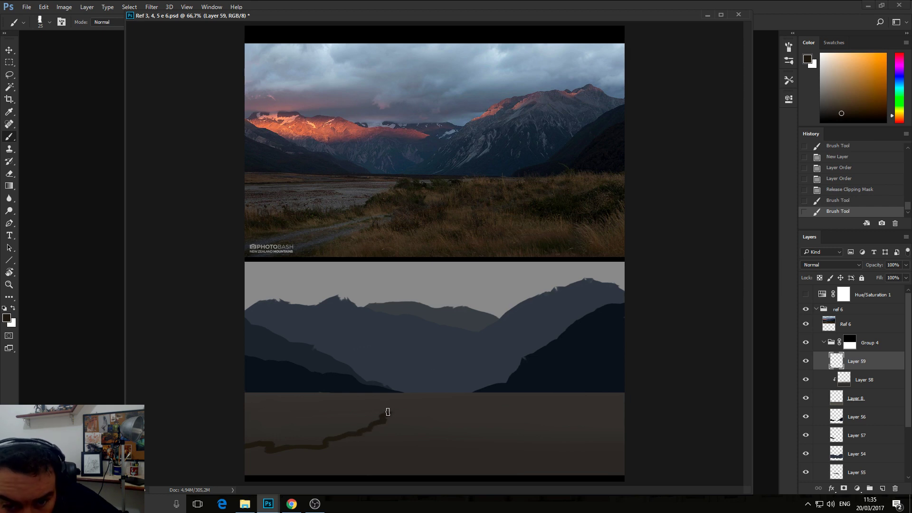
mouse_move(405, 398)
mouse_down()
mouse_move(438, 408)
mouse_move(405, 402)
mouse_move(413, 406)
mouse_move(389, 415)
mouse_move(463, 409)
mouse_up()
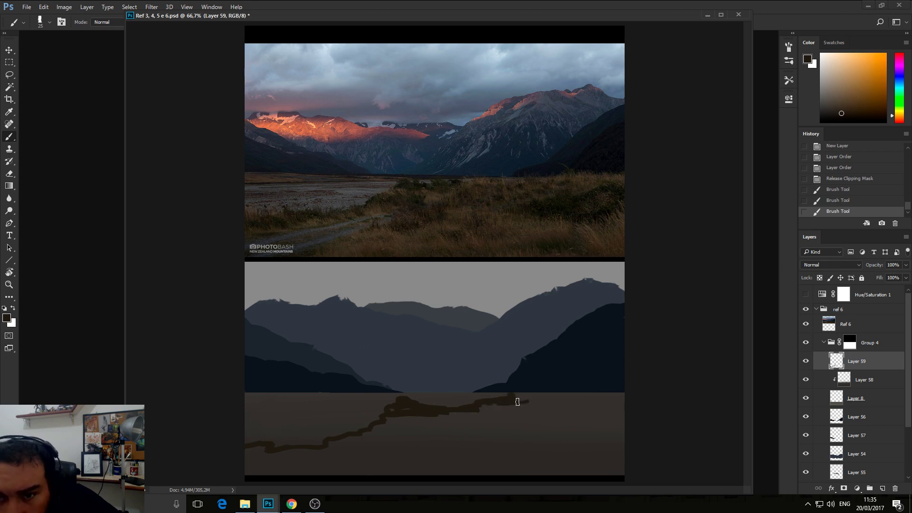
mouse_move(517, 401)
mouse_down()
mouse_move(490, 409)
mouse_move(619, 402)
mouse_move(470, 420)
mouse_move(601, 405)
mouse_move(561, 400)
mouse_up()
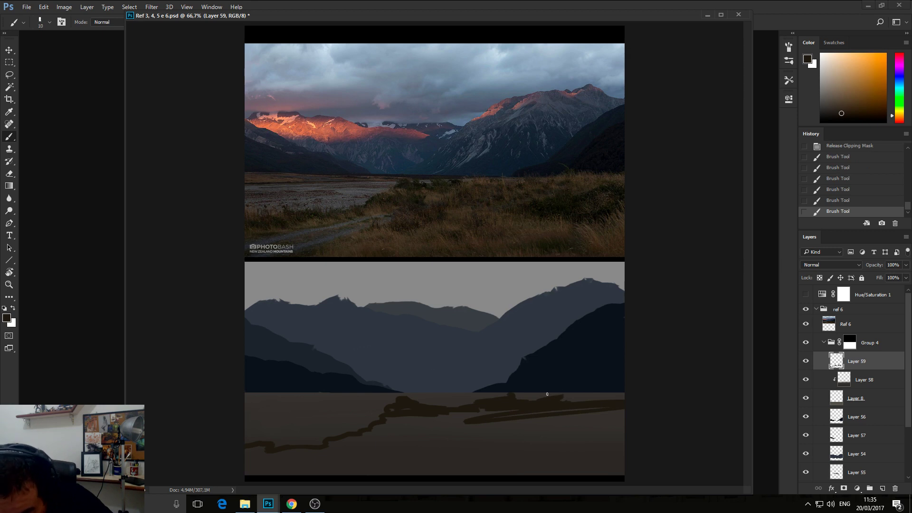
key(bracketleft)
key(bracketleft)
key(bracketleft)
click(549, 395)
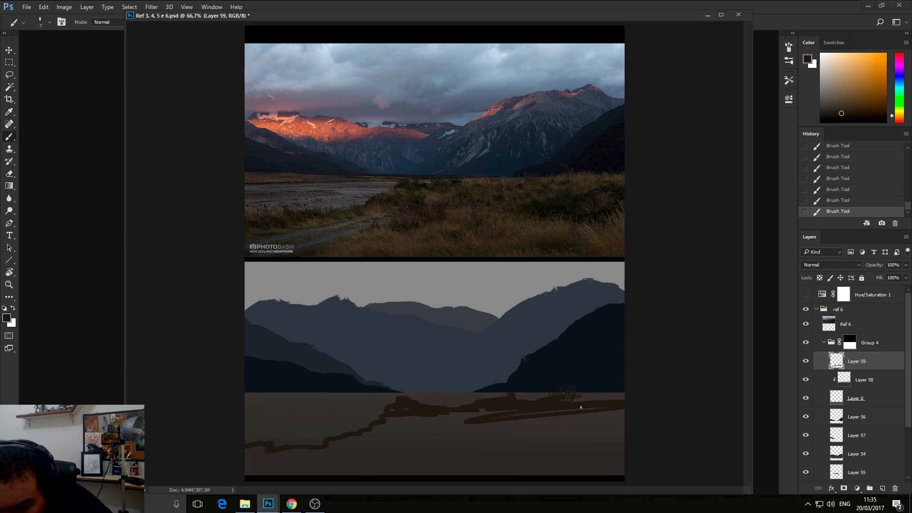
key(bracketright)
key(bracketright)
key(bracketright)
key(bracketright)
mouse_move(639, 413)
mouse_down()
mouse_move(602, 485)
mouse_move(637, 450)
mouse_move(618, 476)
mouse_move(616, 438)
mouse_move(551, 466)
mouse_move(578, 421)
mouse_move(504, 436)
mouse_move(469, 428)
mouse_move(434, 441)
mouse_move(426, 431)
mouse_move(469, 418)
mouse_move(386, 423)
mouse_move(396, 419)
mouse_move(320, 452)
mouse_move(347, 438)
mouse_move(230, 462)
mouse_move(300, 454)
mouse_move(232, 465)
mouse_move(256, 450)
mouse_move(319, 450)
mouse_move(309, 473)
mouse_move(360, 450)
mouse_up()
key(bracketleft)
key(bracketleft)
key(bracketleft)
key(bracketleft)
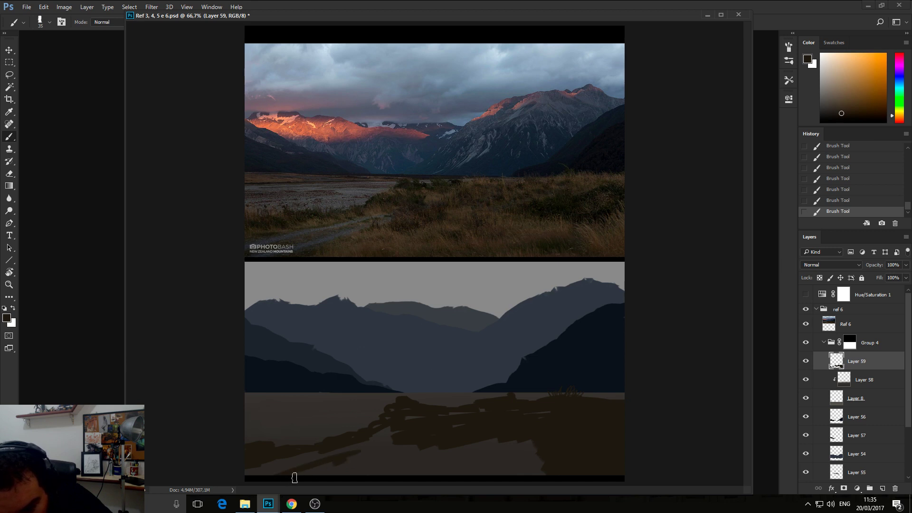
- Cover the lower and lighter ground areas with dark brown diagonal strokes
drag(294, 477, 382, 444)
key(bracketleft)
mouse_move(343, 470)
mouse_down()
mouse_move(385, 457)
mouse_move(333, 478)
mouse_move(496, 446)
mouse_up()
mouse_move(450, 463)
mouse_down()
mouse_move(392, 484)
mouse_move(467, 463)
mouse_up()
mouse_move(524, 443)
mouse_down()
mouse_move(531, 452)
mouse_move(509, 479)
mouse_up()
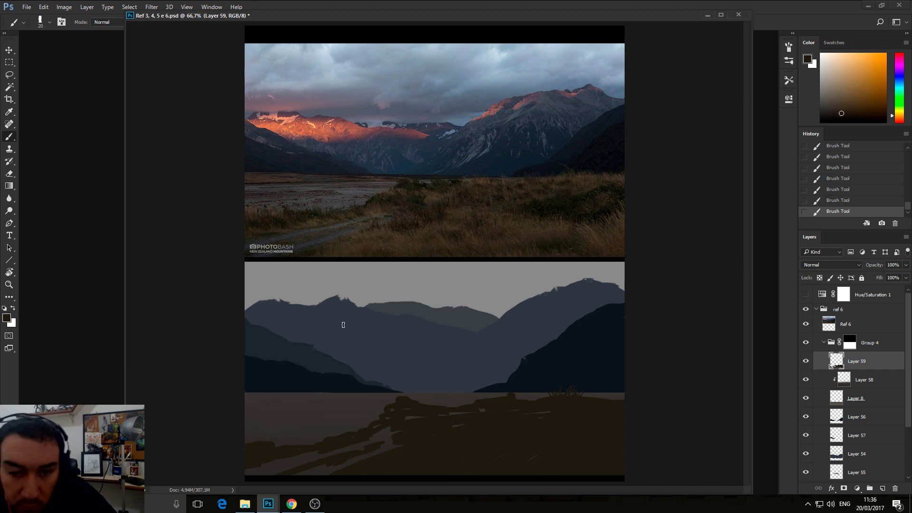
key(bracketright)
key(bracketright)
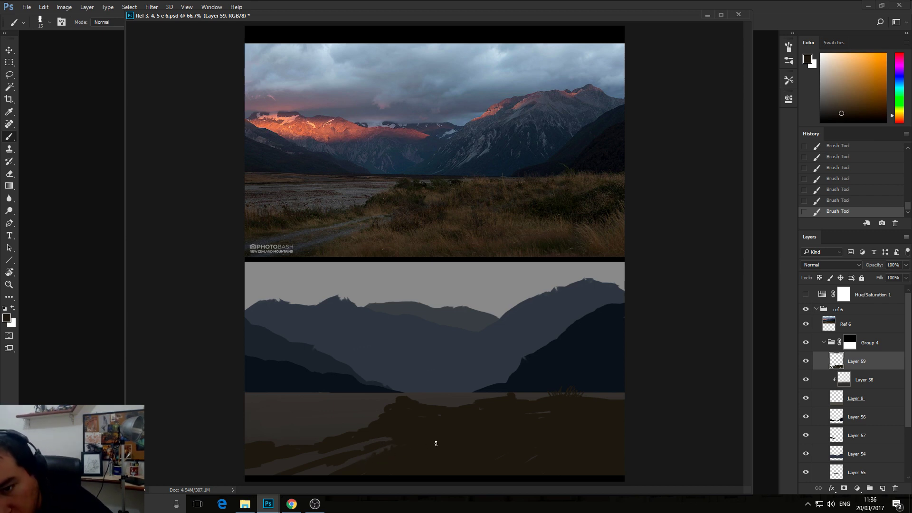
key(bracketleft)
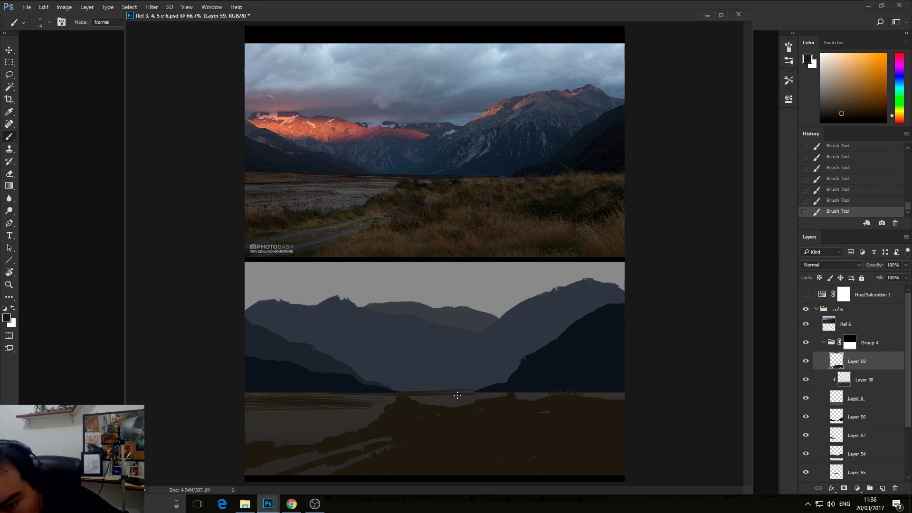
- Erase paint near the horizon and add small dark detail strokes by the mountain base
key(e)
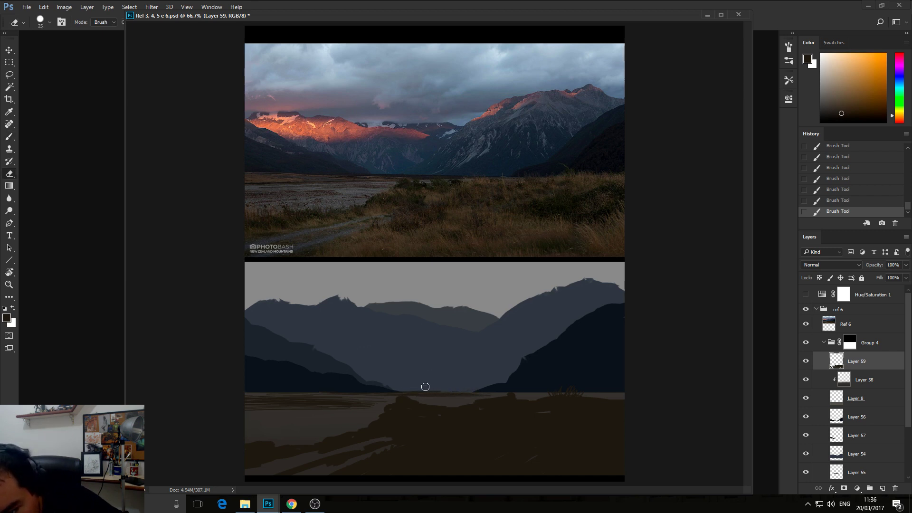
drag(425, 387, 428, 389)
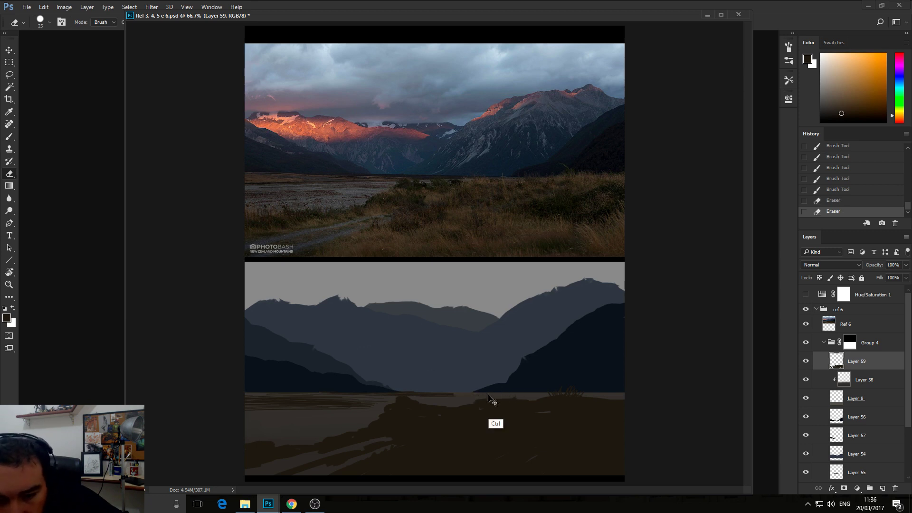
key(b)
mouse_move(480, 393)
mouse_down()
mouse_move(541, 396)
mouse_move(359, 404)
mouse_up()
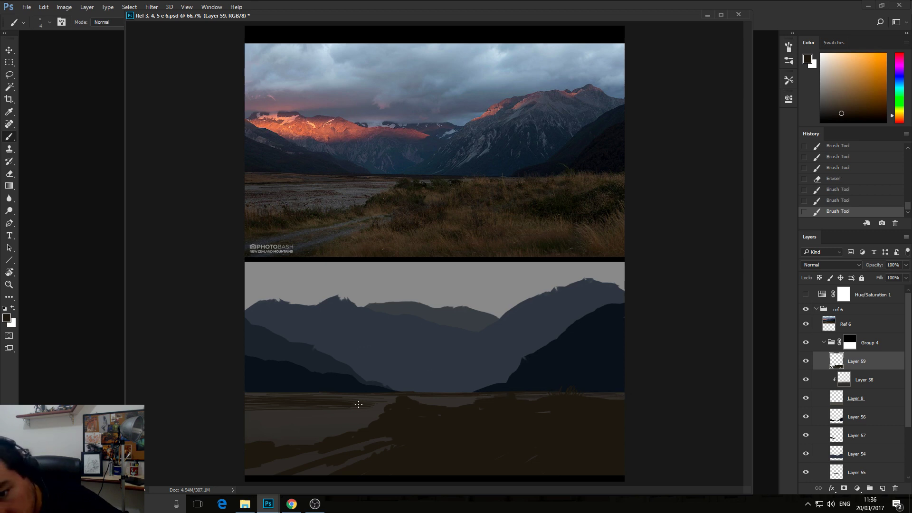
drag(289, 412, 321, 411)
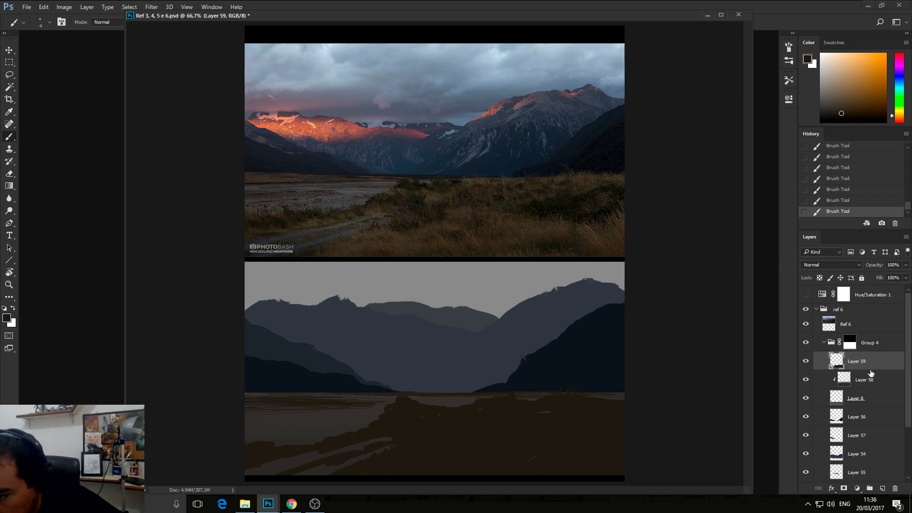
- On new Layer 60 clipped to Layer 59, brush a faint greyer dark-brown stroke with a soft round 45 px brush
click(882, 488)
key(ctrl+alt+g)
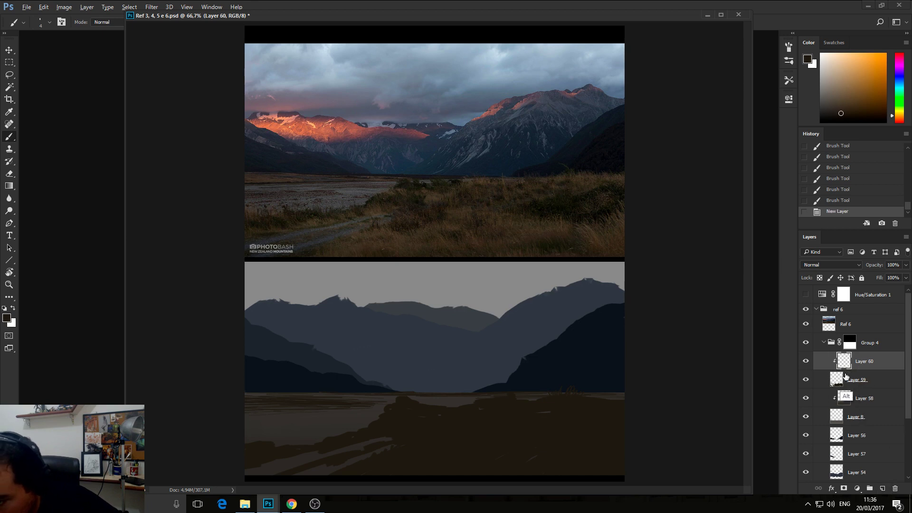
click(50, 22)
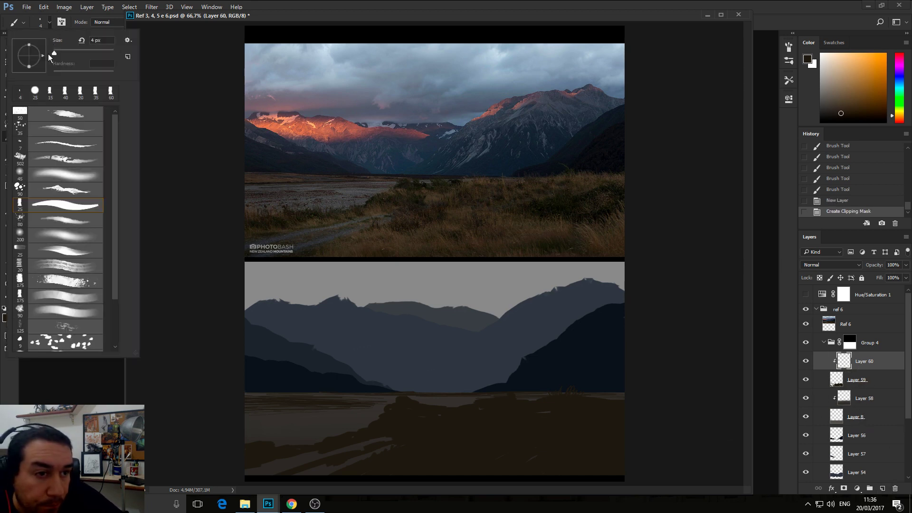
click(49, 178)
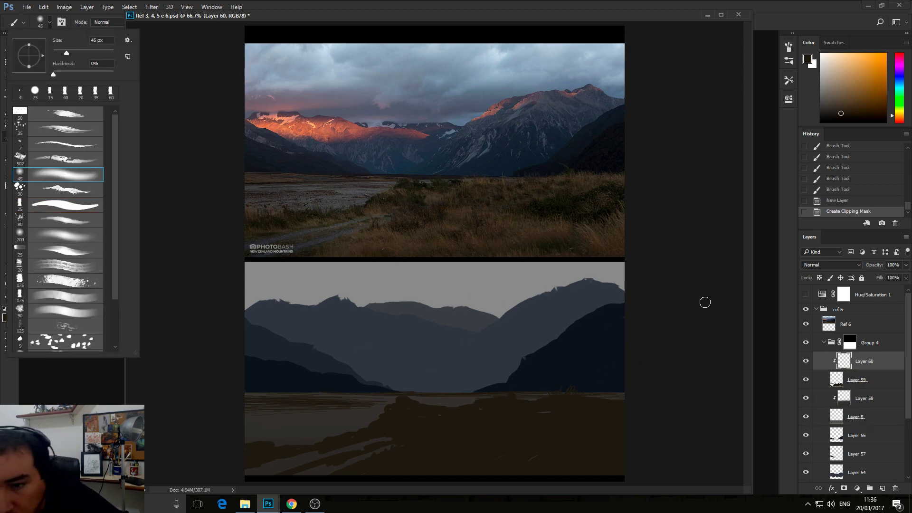
click(834, 109)
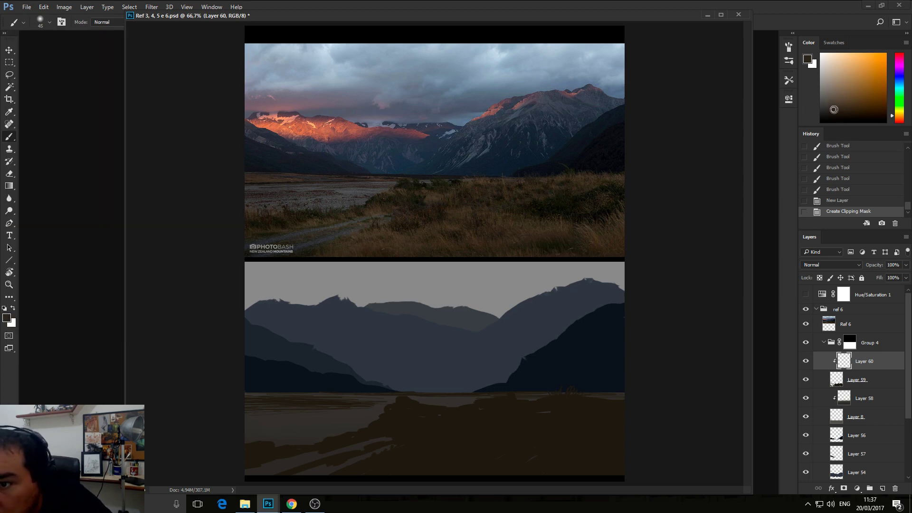
mouse_move(560, 445)
mouse_down()
mouse_move(516, 436)
mouse_move(417, 456)
mouse_up()
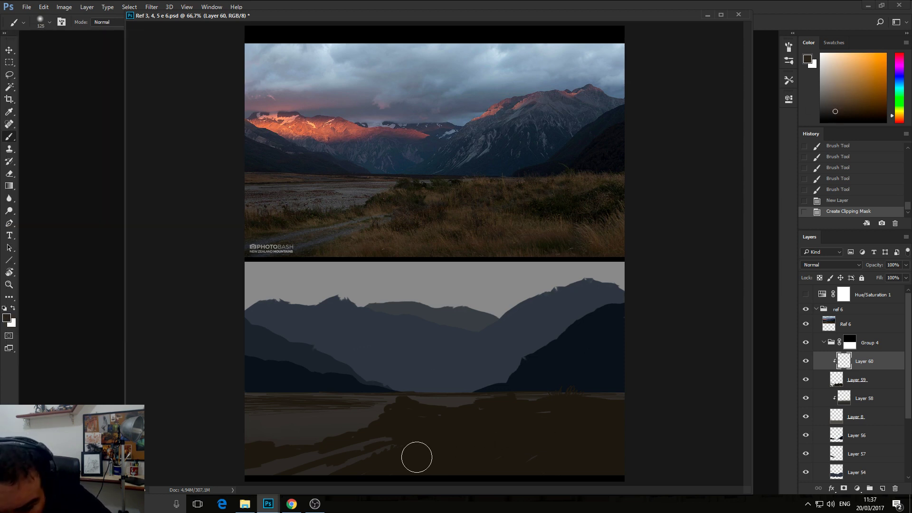
key(bracketright)
key(bracketright)
key(bracketright)
key(bracketright)
key(bracketright)
key(bracketright)
key(bracketleft)
key(bracketleft)
key(bracketleft)
key(bracketleft)
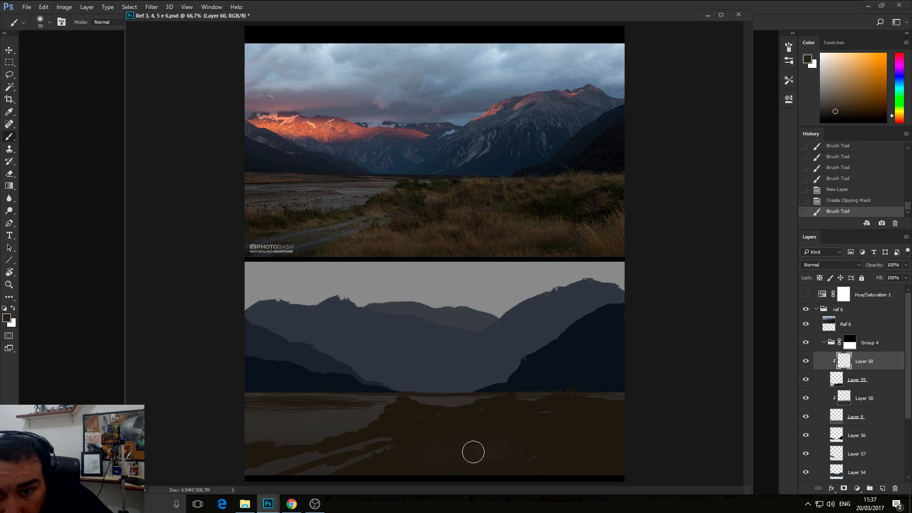
- Lasso zigzag ground shapes across the dark foreground and hide the selection edges
click(8, 76)
mouse_move(419, 455)
mouse_down()
mouse_move(443, 460)
mouse_move(463, 441)
mouse_move(469, 449)
mouse_move(481, 440)
mouse_move(439, 468)
mouse_move(420, 455)
mouse_up()
mouse_move(423, 447)
mouse_down()
mouse_move(436, 459)
mouse_move(431, 441)
mouse_move(441, 453)
mouse_move(480, 456)
mouse_move(526, 432)
mouse_move(535, 442)
mouse_move(630, 440)
mouse_move(635, 451)
mouse_move(624, 437)
mouse_move(623, 462)
mouse_move(479, 468)
mouse_move(493, 455)
mouse_up()
mouse_move(494, 456)
mouse_down()
mouse_move(501, 444)
mouse_move(537, 438)
mouse_move(591, 446)
mouse_move(493, 444)
mouse_move(518, 442)
mouse_move(520, 451)
mouse_move(496, 453)
mouse_move(524, 446)
mouse_move(516, 439)
mouse_up()
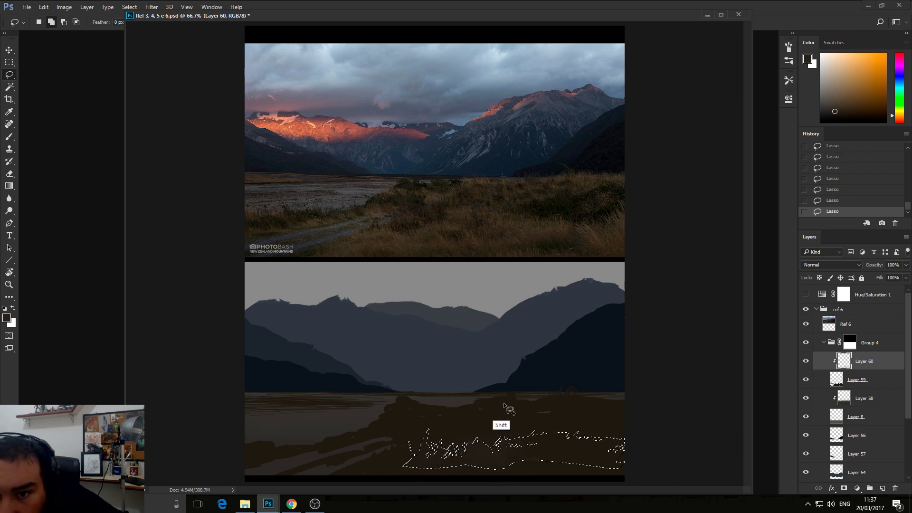
mouse_move(526, 402)
mouse_down()
mouse_move(552, 395)
mouse_move(560, 405)
mouse_move(590, 396)
mouse_move(607, 408)
mouse_move(494, 397)
mouse_move(390, 426)
mouse_move(393, 415)
mouse_move(418, 422)
mouse_move(406, 429)
mouse_move(421, 426)
mouse_move(392, 422)
mouse_move(423, 418)
mouse_up()
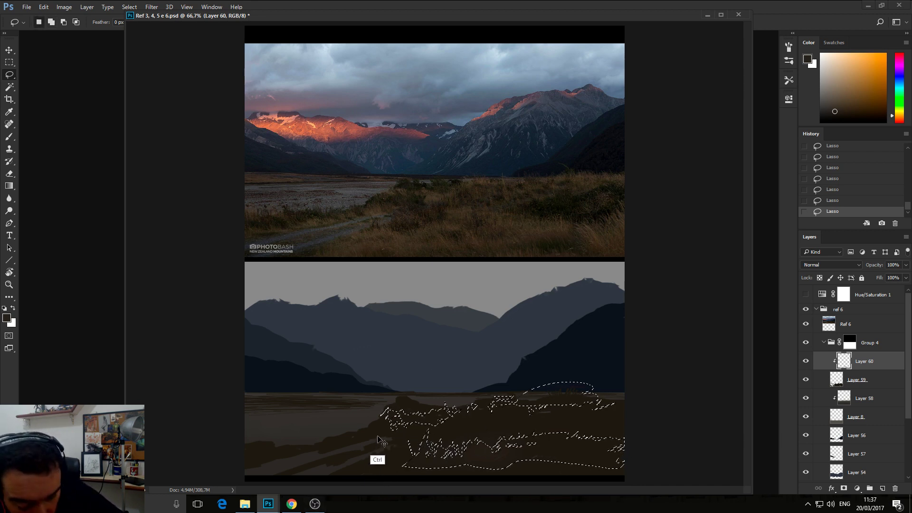
key(ctrl+h)
- Paint soft lighter-brown strokes inside the selected lower-right foreground, then deselect
key(b)
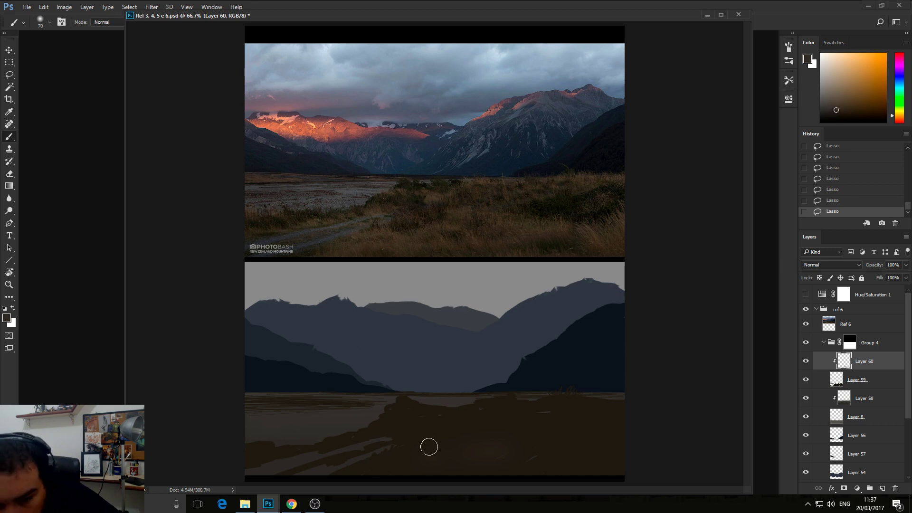
drag(427, 443, 617, 441)
key(ctrl+z)
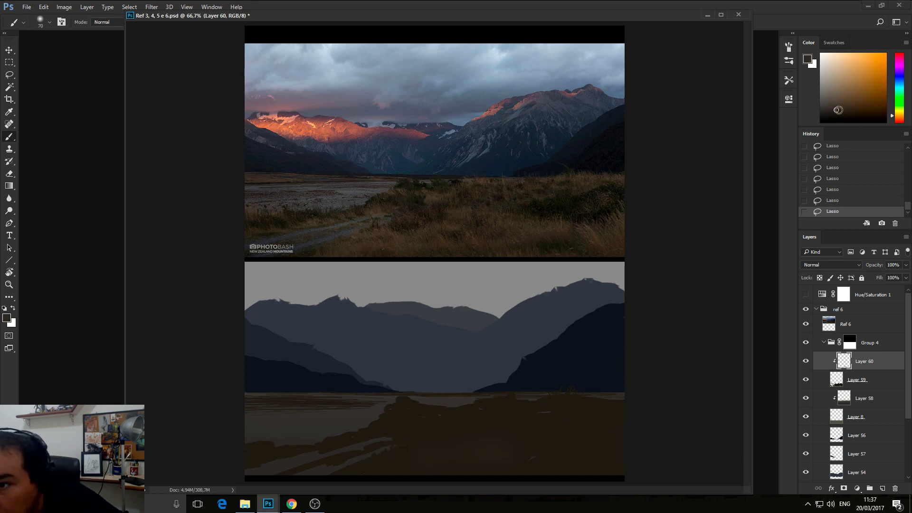
click(846, 110)
mouse_move(608, 426)
mouse_down()
mouse_move(430, 447)
mouse_move(445, 480)
mouse_move(472, 462)
mouse_move(470, 442)
mouse_move(454, 434)
mouse_move(651, 454)
mouse_move(551, 440)
mouse_move(619, 423)
mouse_move(613, 465)
mouse_up()
key(bracketright)
key(bracketright)
key(bracketright)
key(bracketright)
drag(612, 465, 555, 465)
mouse_move(556, 466)
mouse_down()
mouse_move(625, 482)
mouse_move(639, 451)
mouse_up()
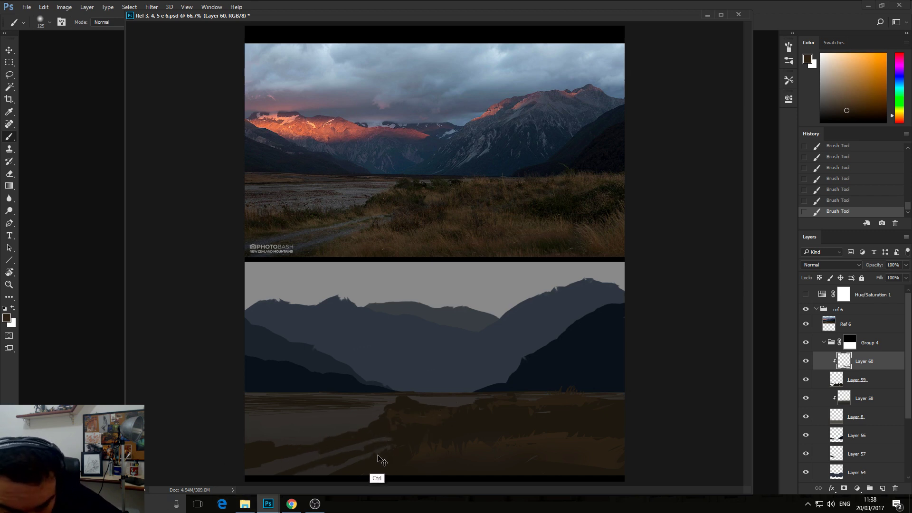
key(ctrl+d)
- Brush strokes along the lower-left path and darken the foreground grass with a darker brown
drag(380, 436, 393, 430)
key(bracketleft)
key(bracketleft)
key(bracketleft)
key(bracketleft)
key(bracketleft)
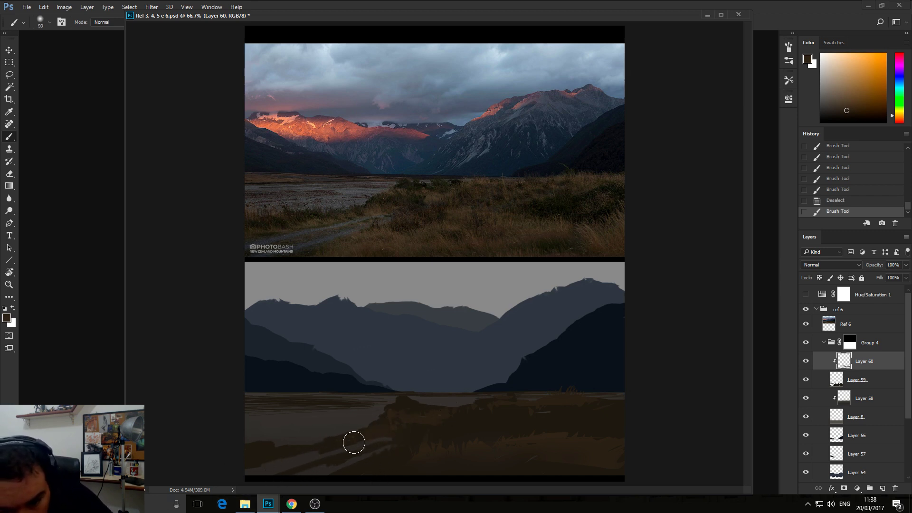
drag(338, 442, 249, 466)
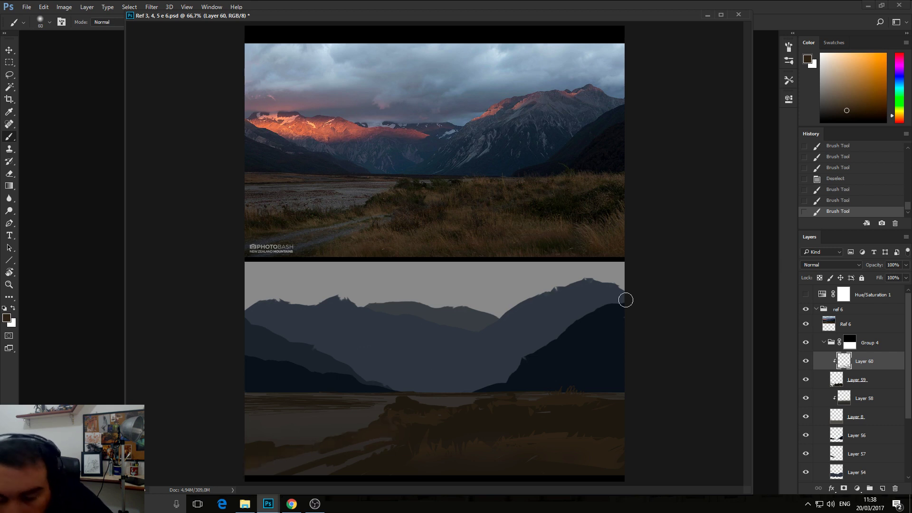
click(854, 116)
key(bracketright)
key(bracketright)
key(bracketright)
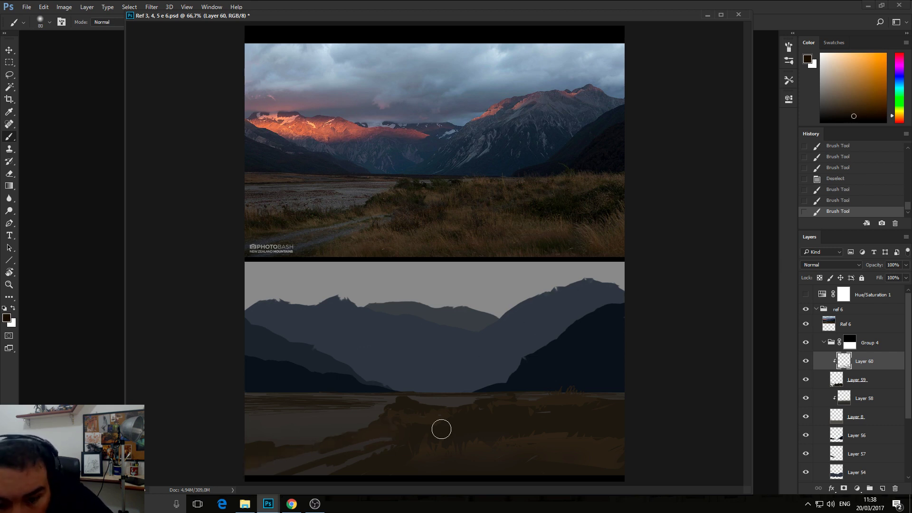
drag(441, 428, 393, 433)
mouse_move(469, 432)
mouse_down()
mouse_move(409, 430)
mouse_move(443, 421)
mouse_up()
- Adjust the brush size and pick darker ground browns, sampling from the painted ground
key(bracketleft)
key(bracketleft)
key(bracketleft)
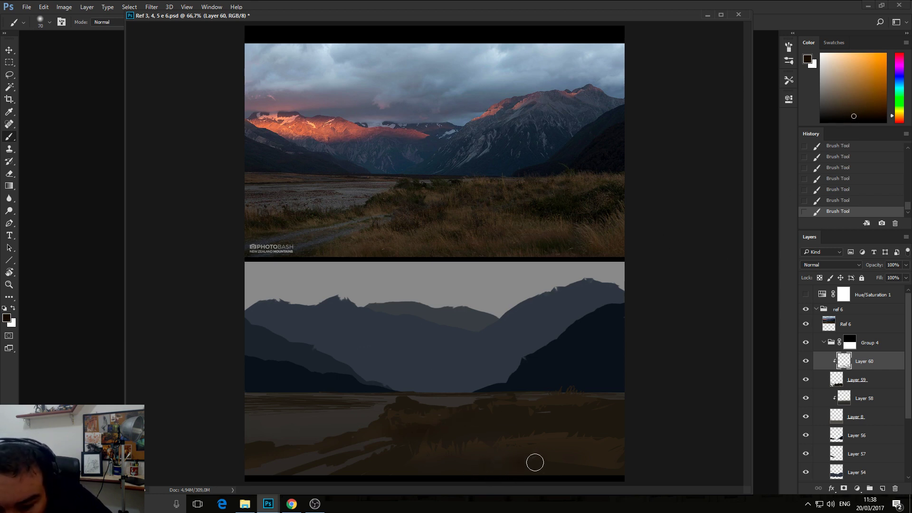
key(bracketright)
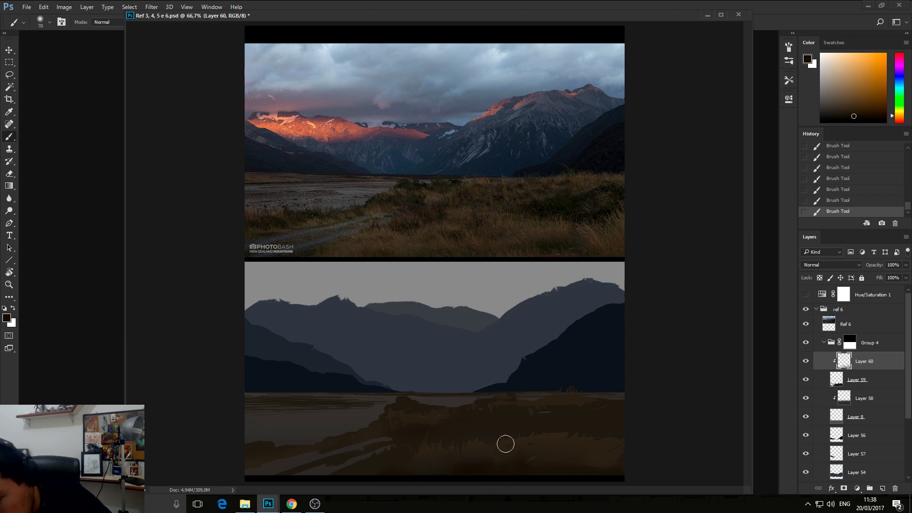
key(bracketleft)
key(bracketleft)
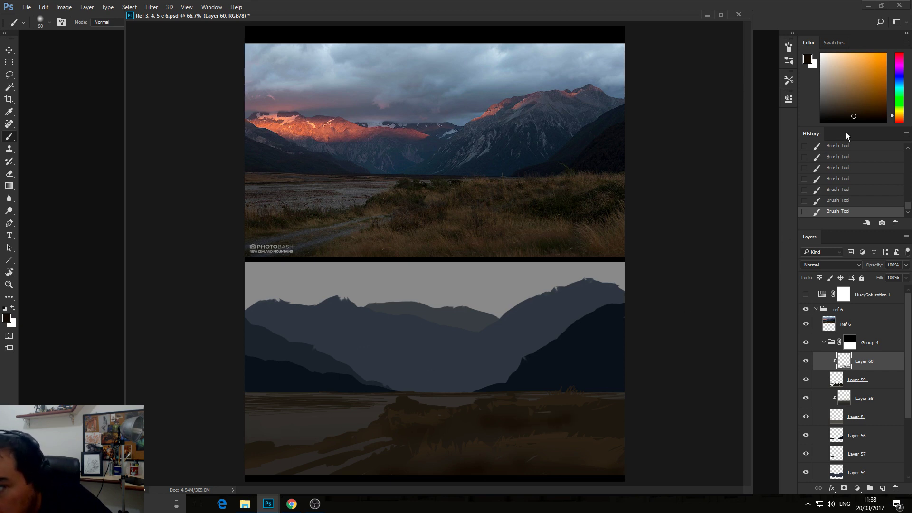
click(846, 114)
key(bracketleft)
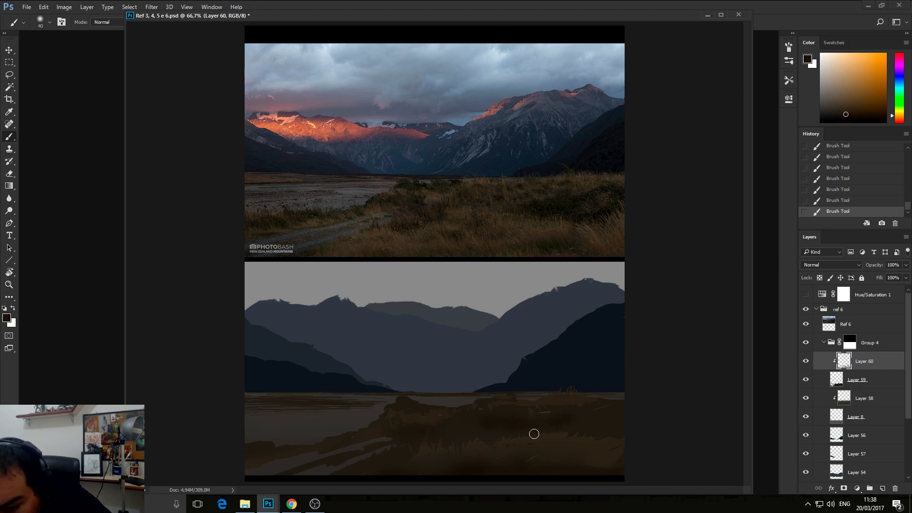
click(837, 118)
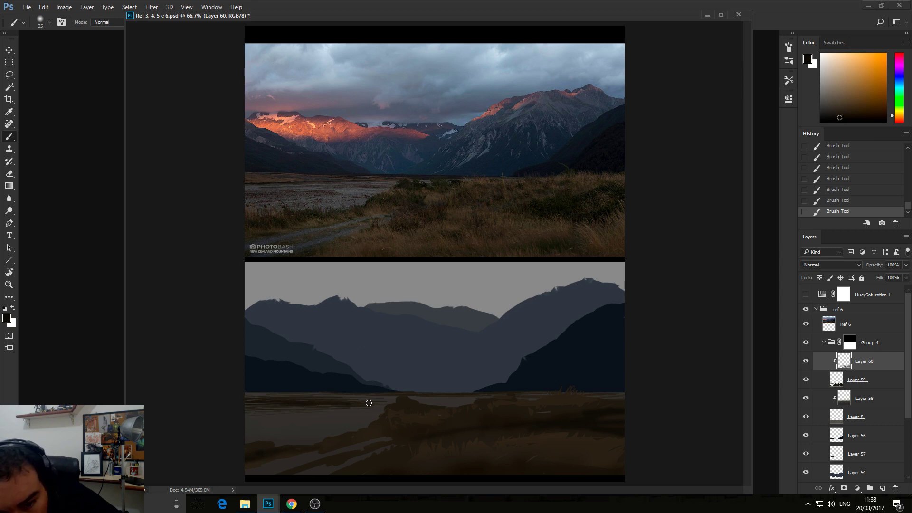
alt+click(495, 433)
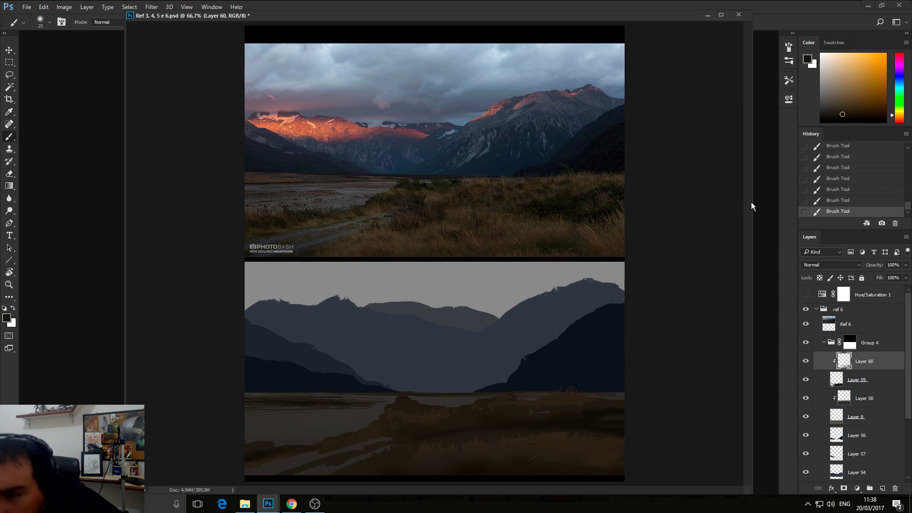
drag(844, 115, 856, 113)
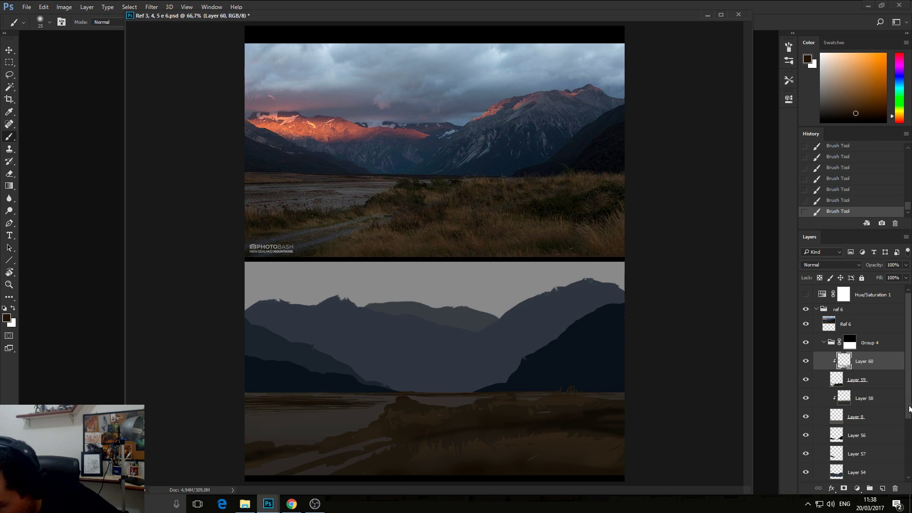
scroll(909, 408, down, 4)
- Add a new Layer 61 clipped to Layer 7, choose a new colour, and toggle Layer 7 to check it
click(855, 425)
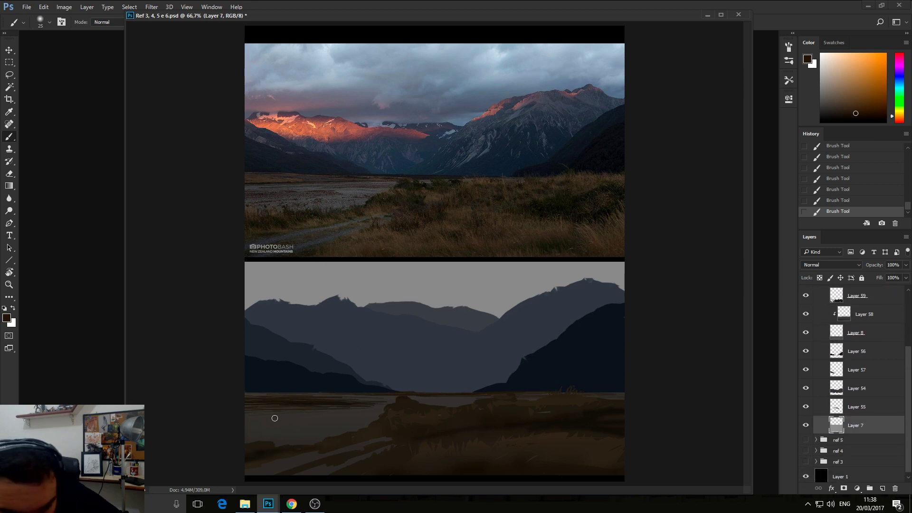
click(882, 488)
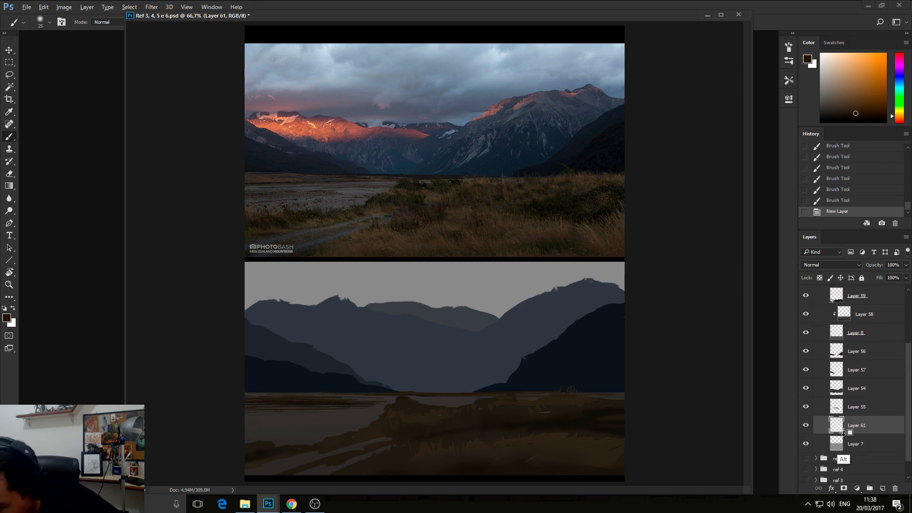
alt+click(842, 432)
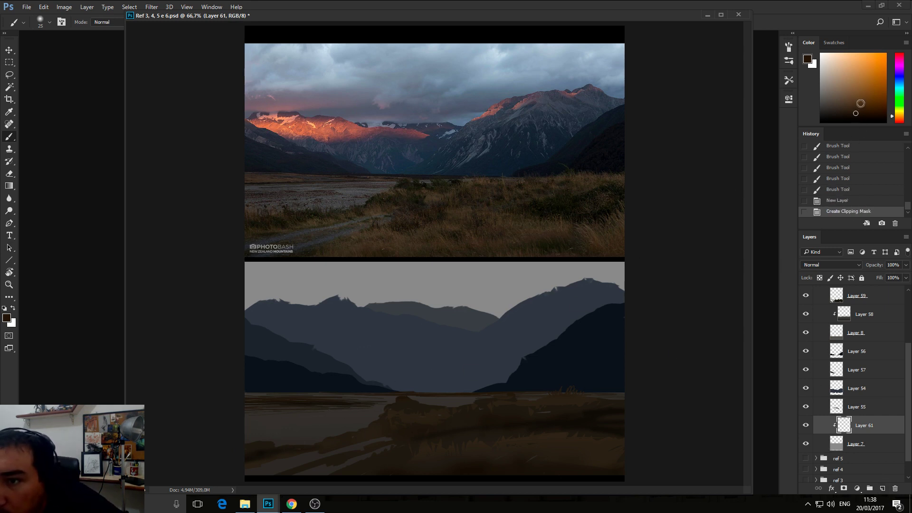
click(869, 112)
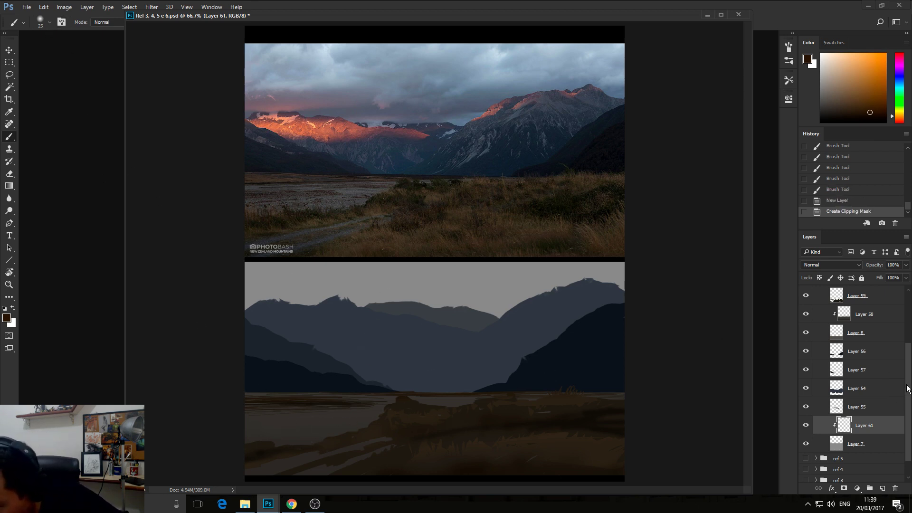
drag(908, 390, 905, 305)
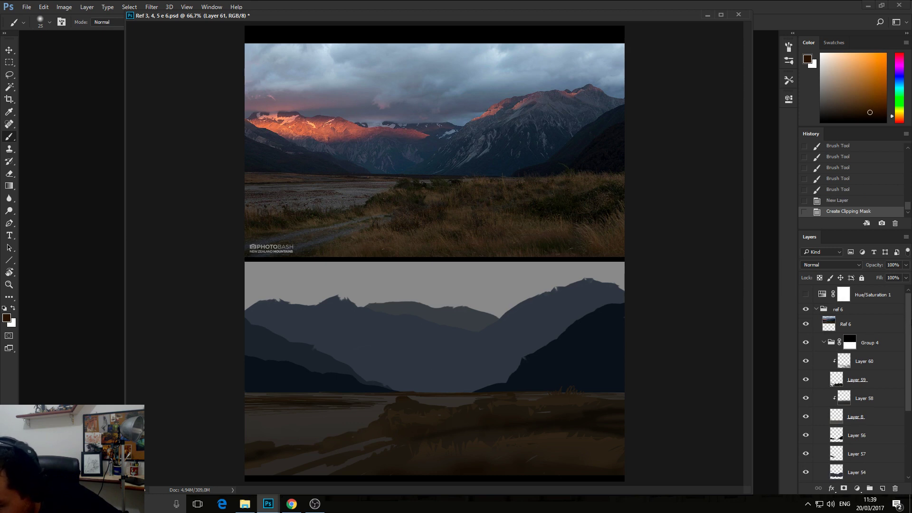
scroll(909, 426, down, 3)
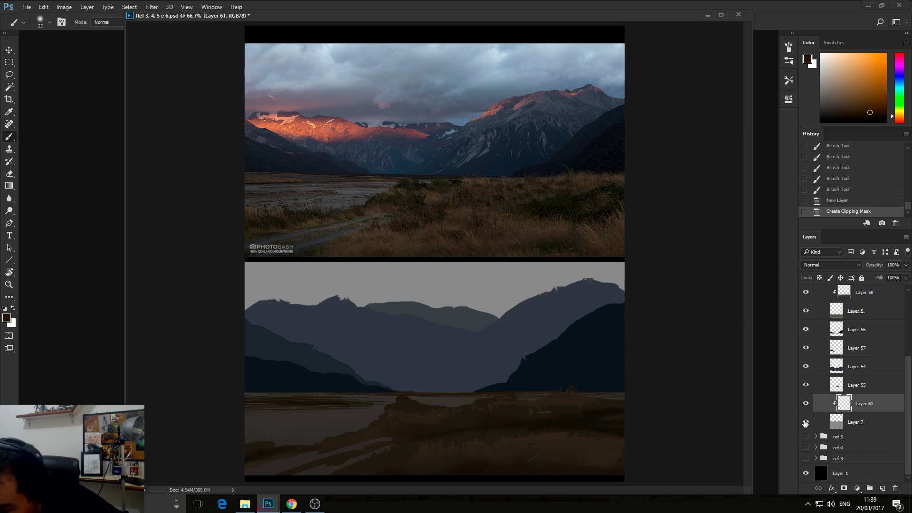
click(805, 422)
click(804, 422)
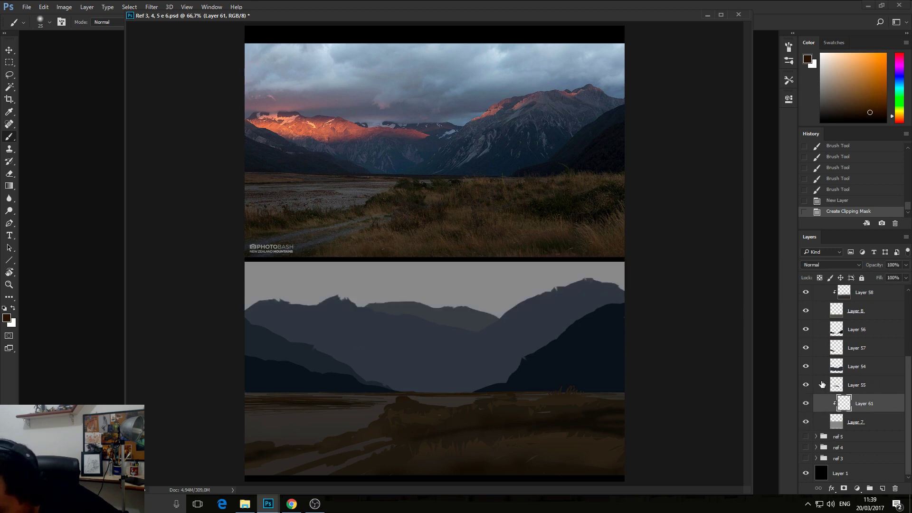
scroll(855, 352, up, 3)
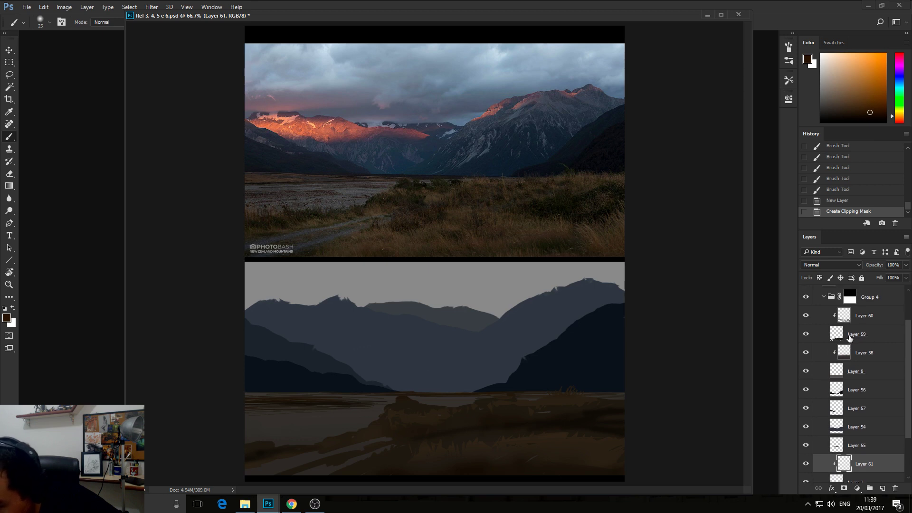
- On Layer 59, paint a dark stroke along the lower ground
click(838, 354)
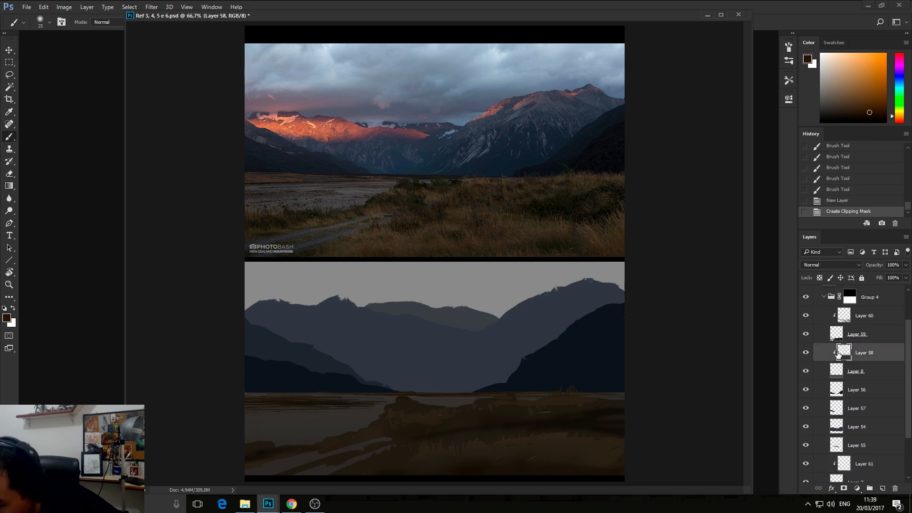
click(872, 334)
drag(230, 426, 332, 426)
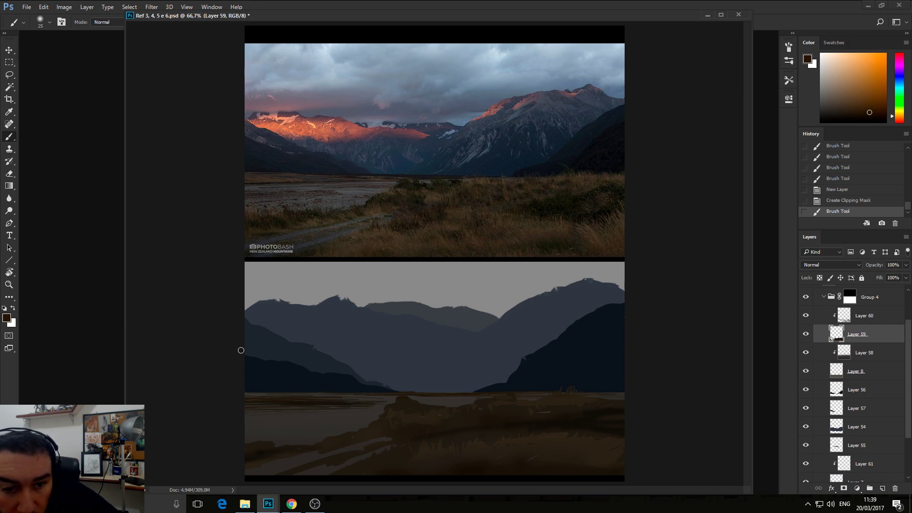
- Lasso a band along the ground's far edge, adding a second region with Shift
click(10, 75)
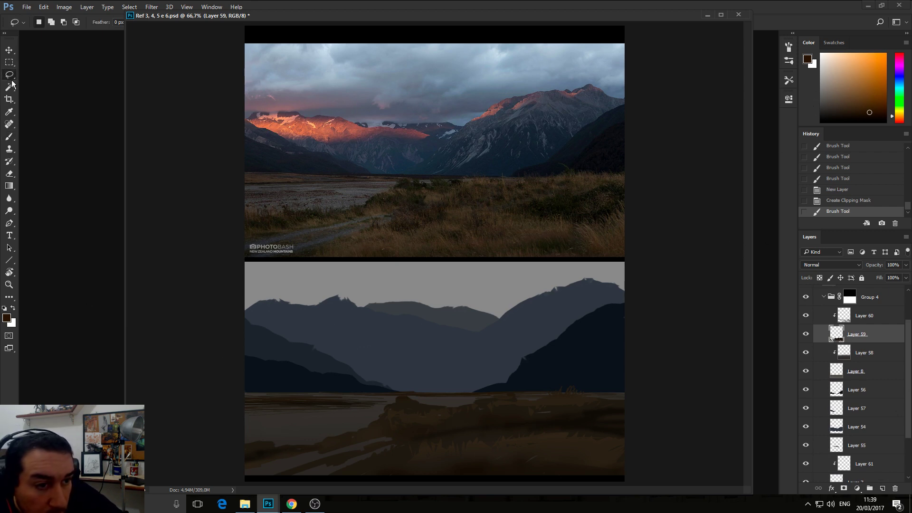
key(shift)
mouse_move(236, 417)
mouse_down()
mouse_move(345, 420)
mouse_move(205, 428)
mouse_move(425, 412)
mouse_move(400, 412)
mouse_up()
mouse_move(398, 409)
mouse_down()
mouse_move(502, 404)
mouse_move(375, 403)
mouse_move(386, 404)
mouse_up()
- Paint dark strokes inside the band, deselect, and hide the Ref 6 reference photo
key(b)
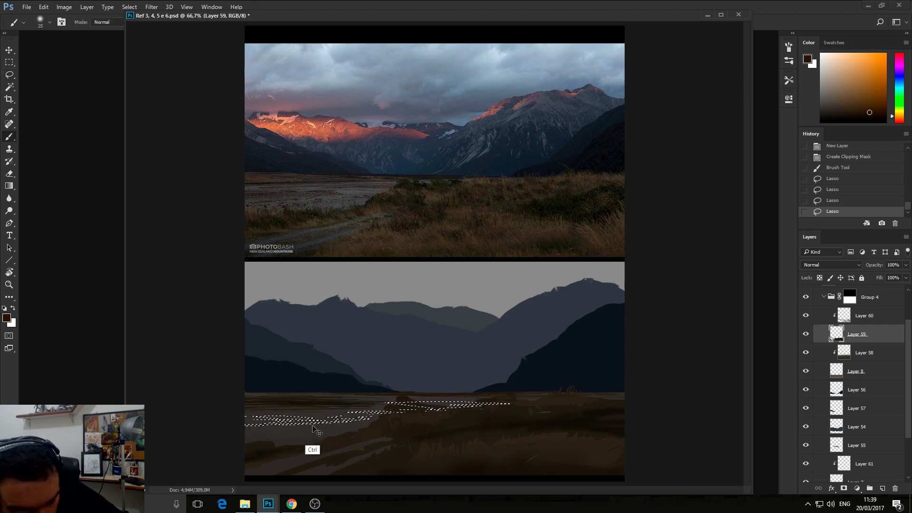
key(ctrl+h)
drag(235, 413, 388, 410)
drag(382, 411, 473, 403)
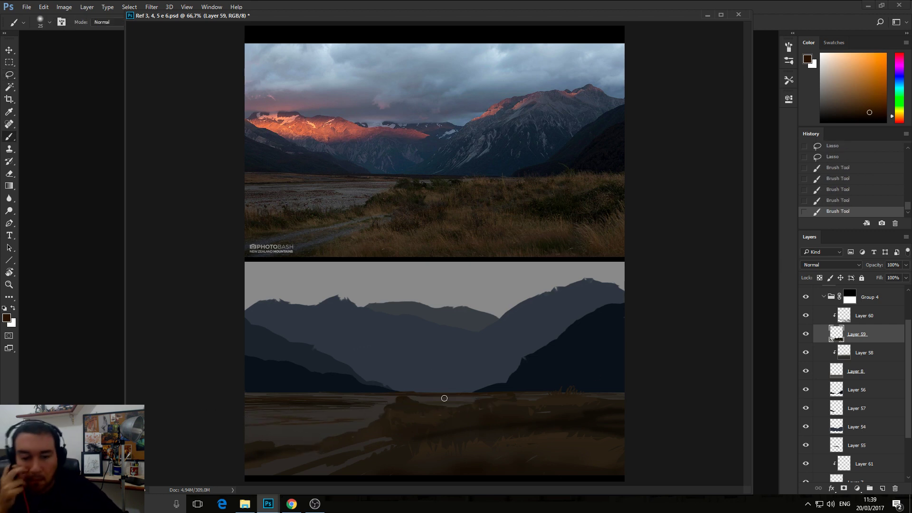
key(ctrl+d)
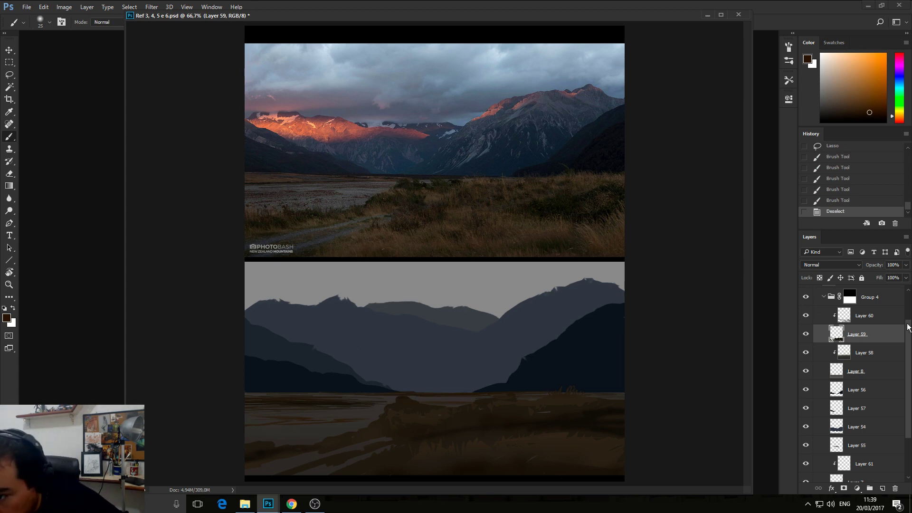
drag(908, 342, 907, 323)
click(806, 308)
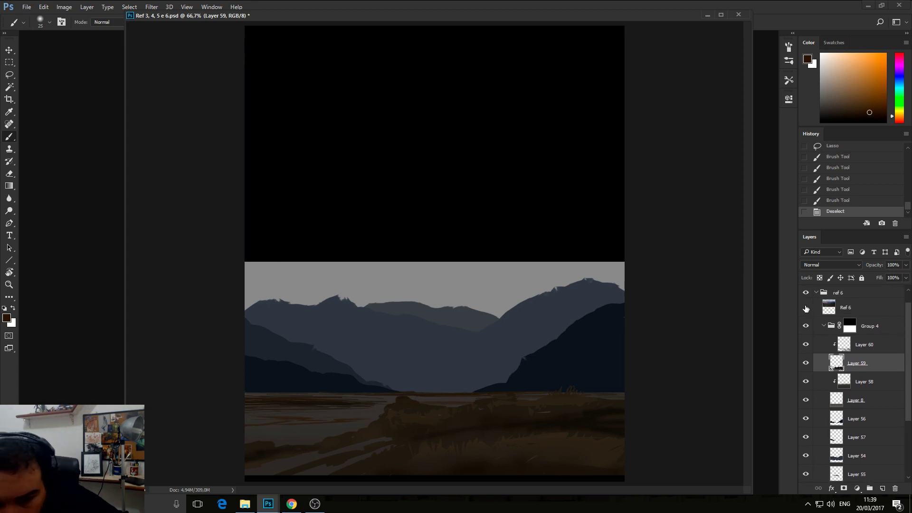
- Show Ref 6 again and toggle Hue/Saturation 1, ending in greyscale to compare values
click(805, 307)
scroll(849, 307, up, 1)
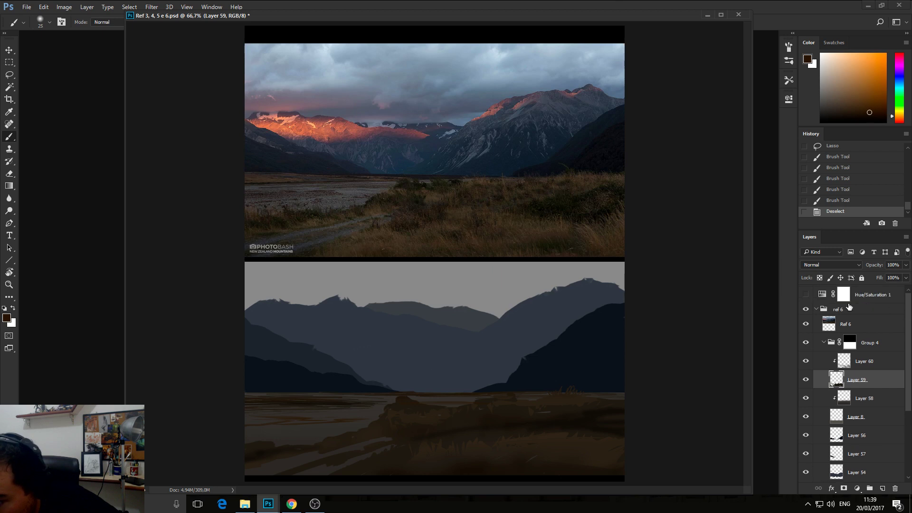
click(806, 295)
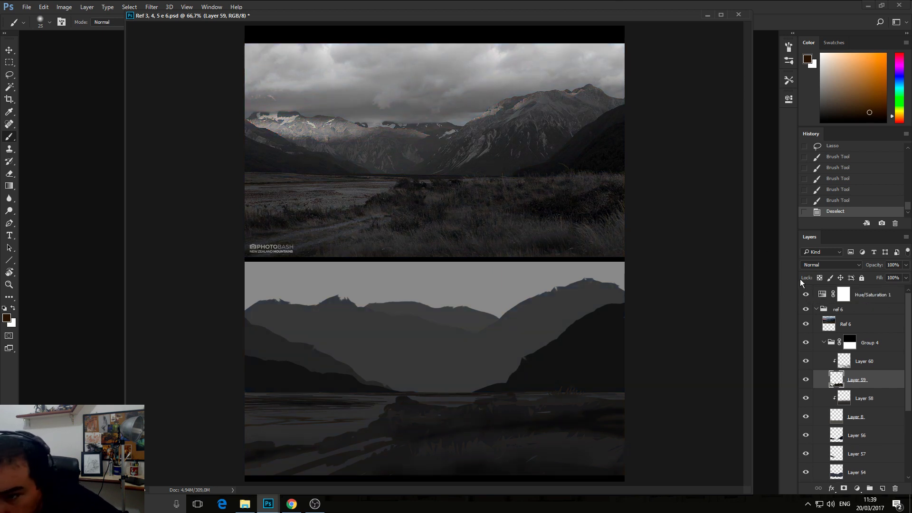
click(806, 296)
click(805, 295)
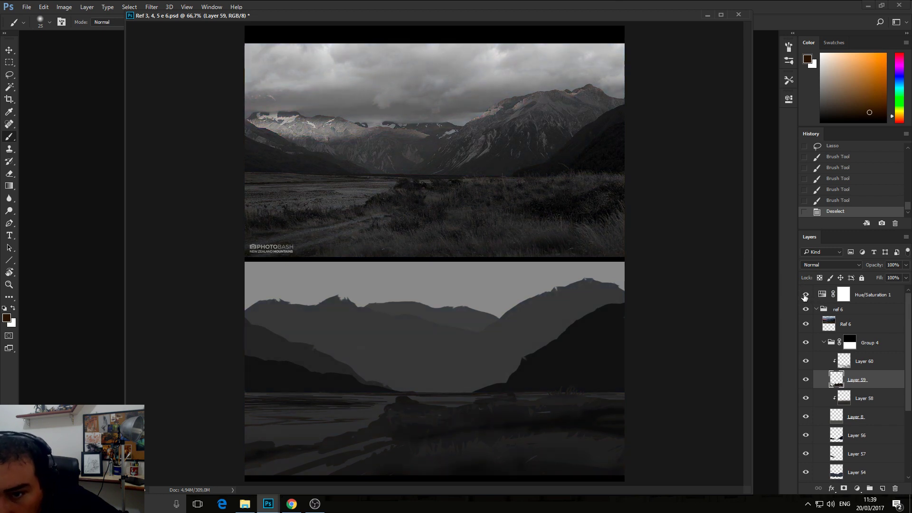
click(805, 296)
click(806, 295)
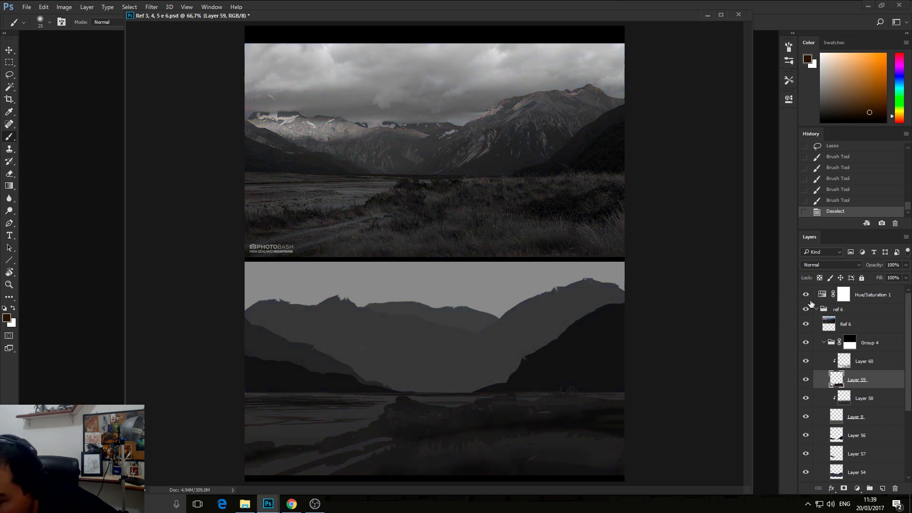
click(805, 295)
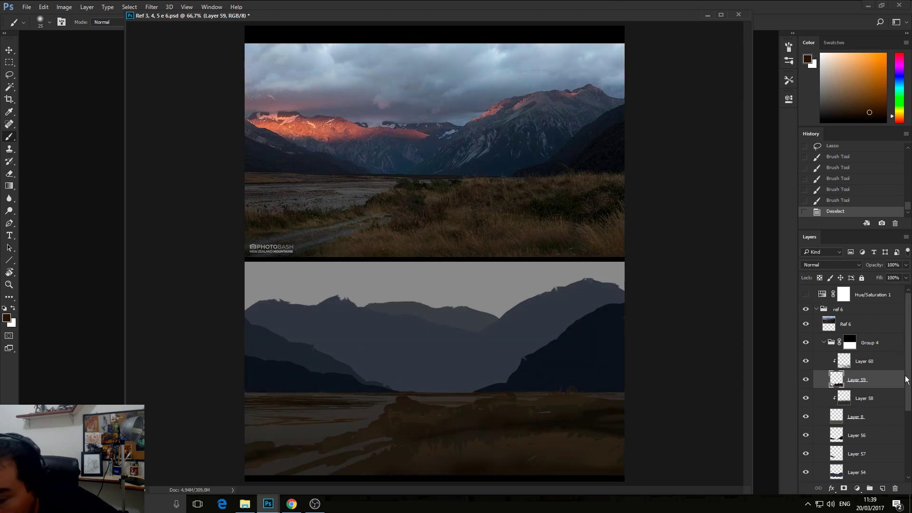
mouse_move(910, 375)
mouse_down()
mouse_move(907, 388)
mouse_move(908, 366)
mouse_up()
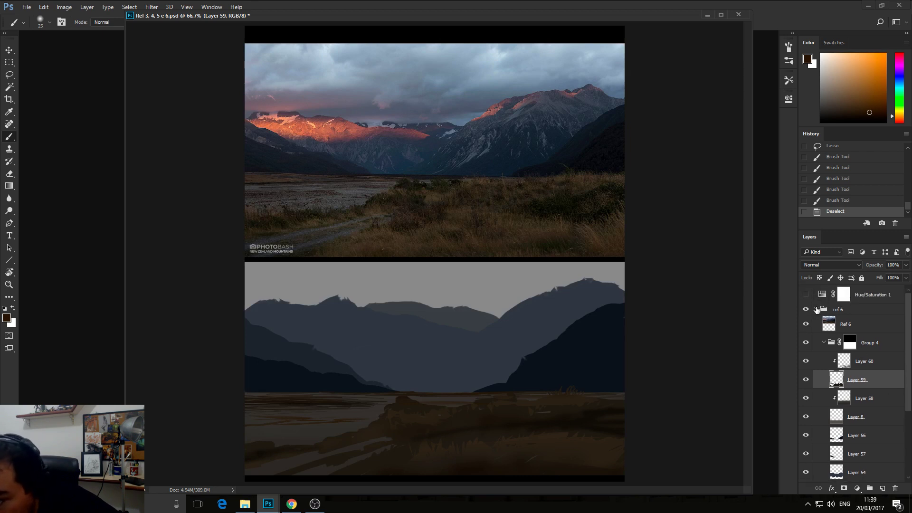
click(806, 295)
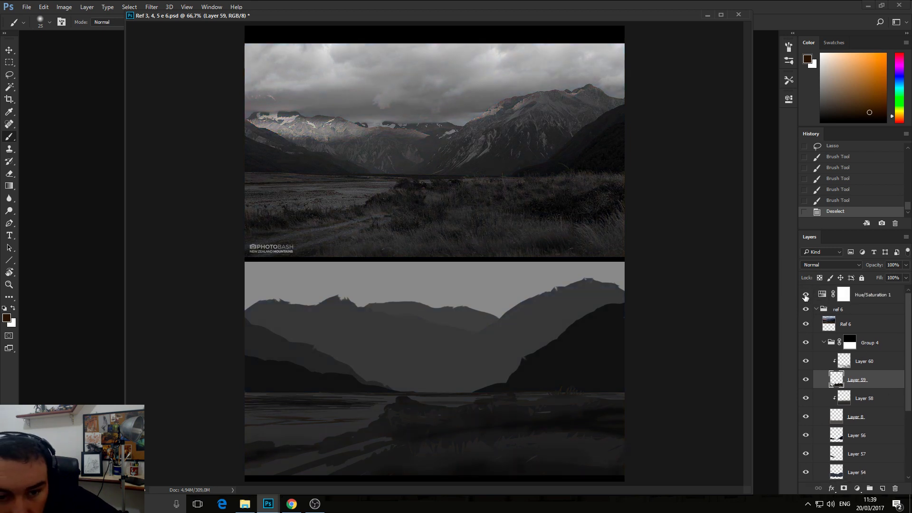
- Select Layer 58 and Layer 59 in the Layers panel, ending on Layer 59
click(863, 398)
click(868, 382)
shift+click(870, 399)
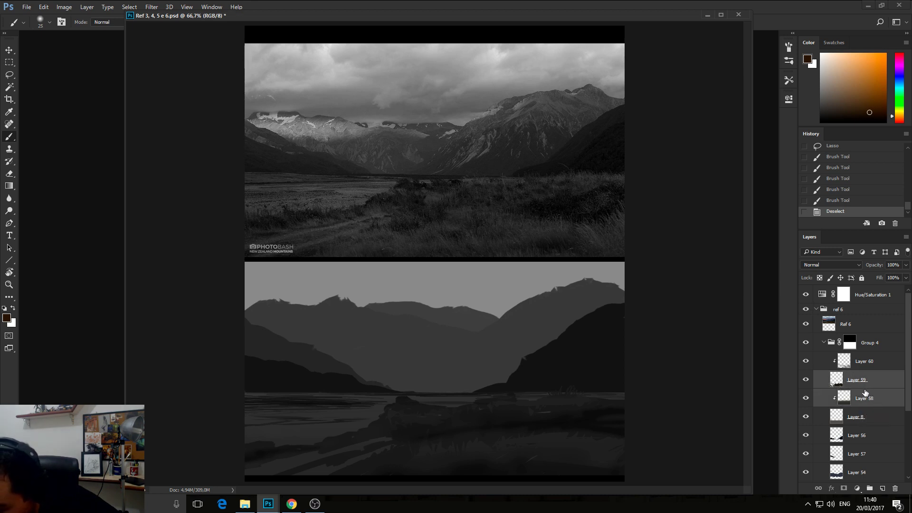
click(862, 384)
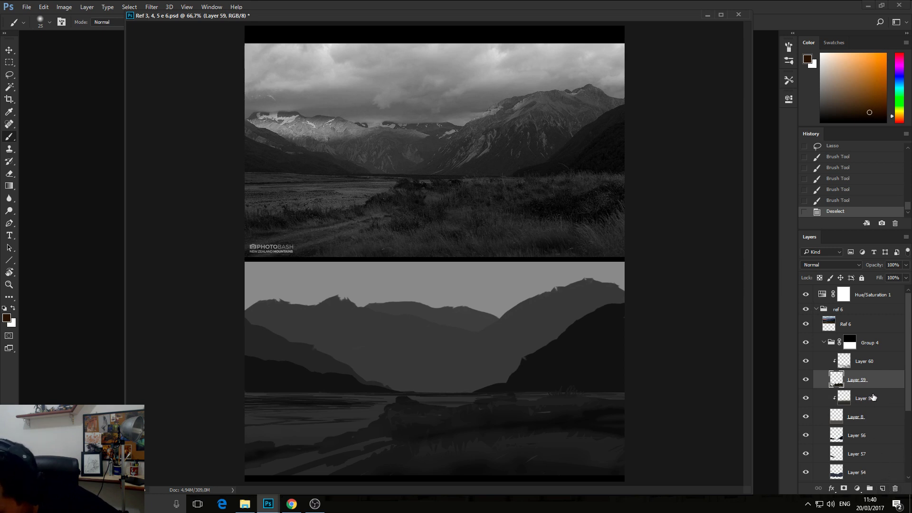
click(872, 398)
click(872, 377)
- Group Layer 58 and Layer 8 into Group 6, after undoing a first grouping attempt
shift+click(873, 398)
key(ctrl+g)
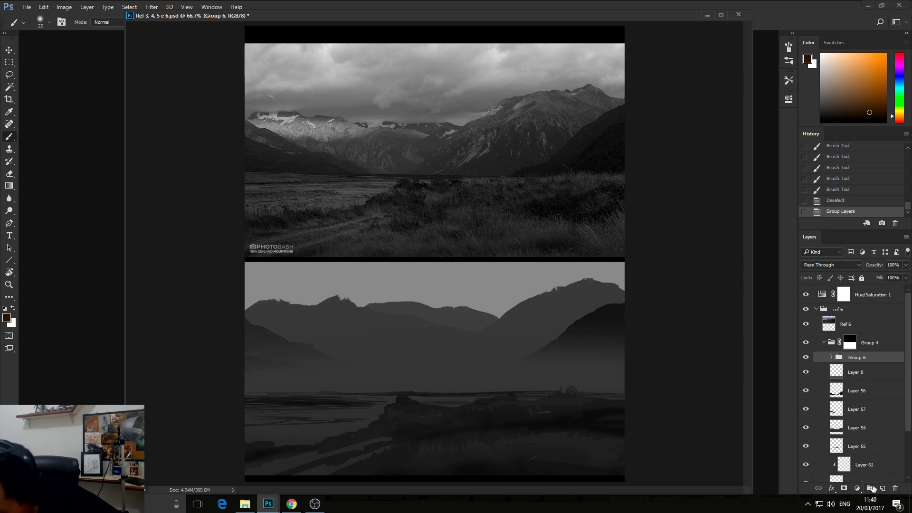
key(ctrl+z)
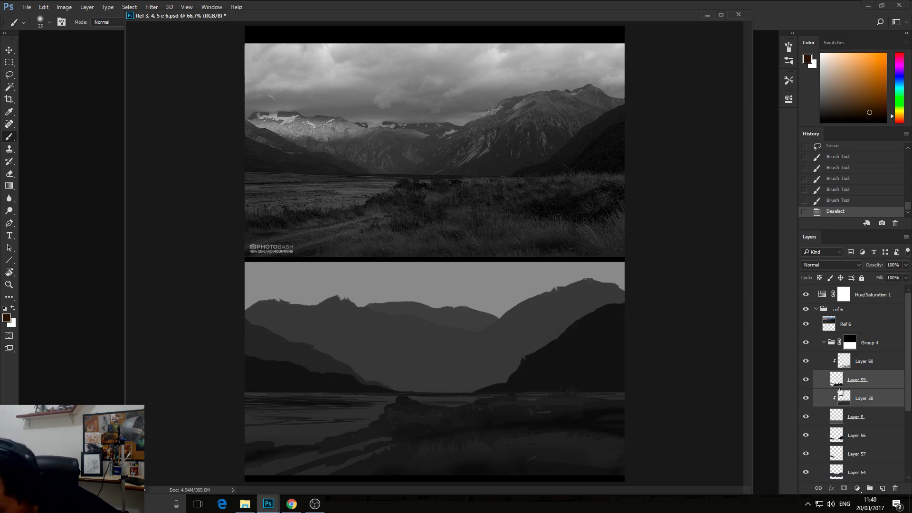
click(878, 384)
click(865, 403)
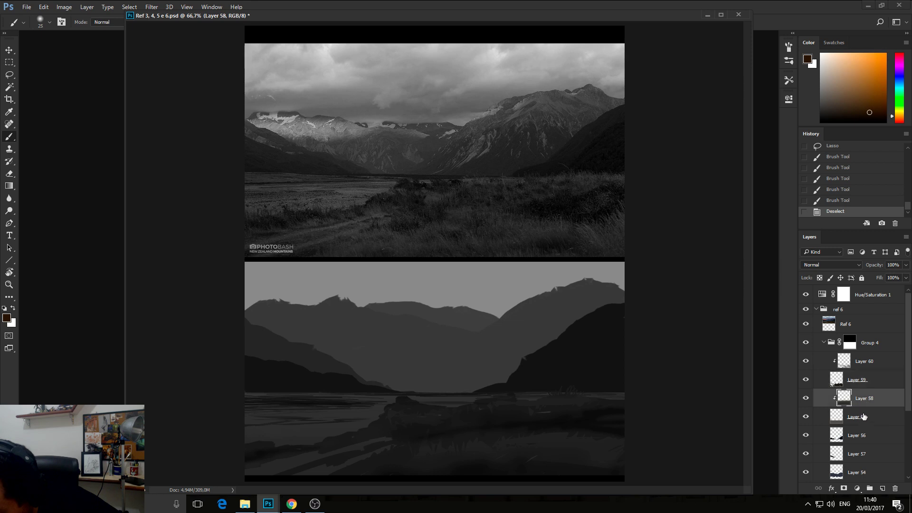
shift+click(864, 417)
key(ctrl+g)
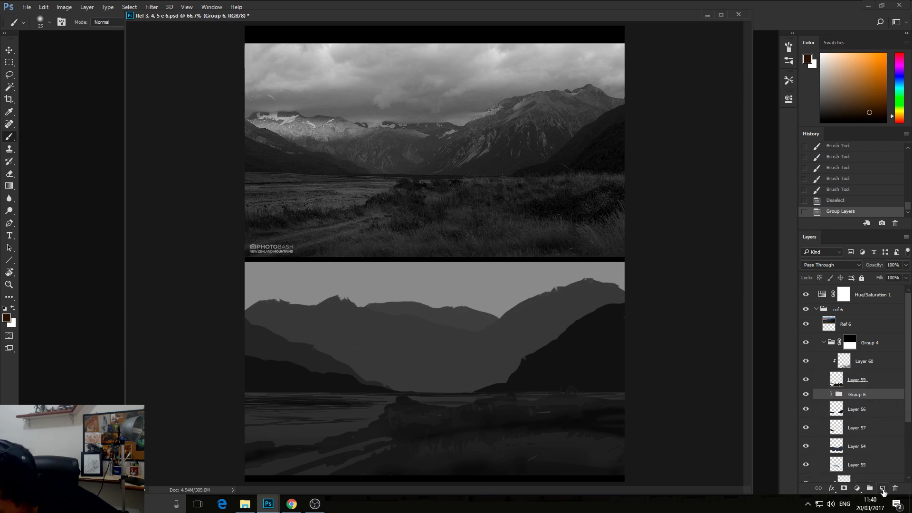
- Add a Levels adjustment clipped to Group 6 and nudge its midtone slider to brighten slightly
click(857, 488)
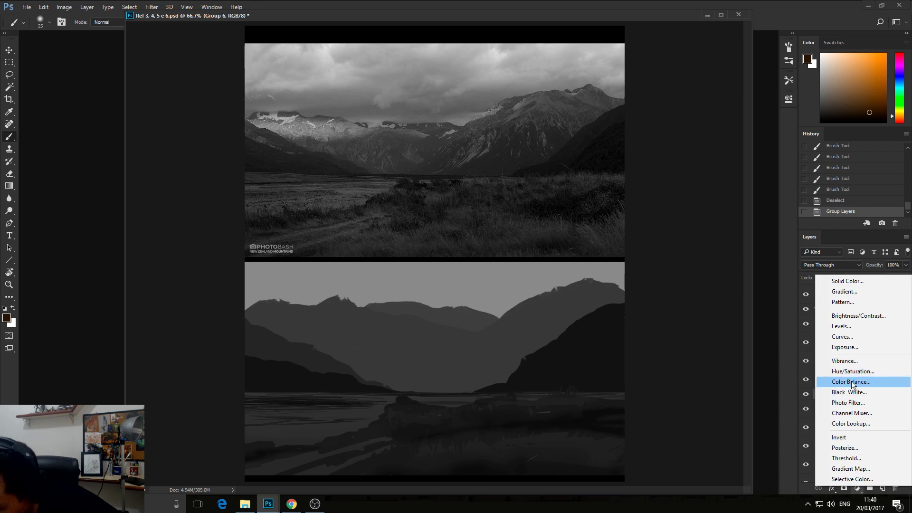
click(841, 326)
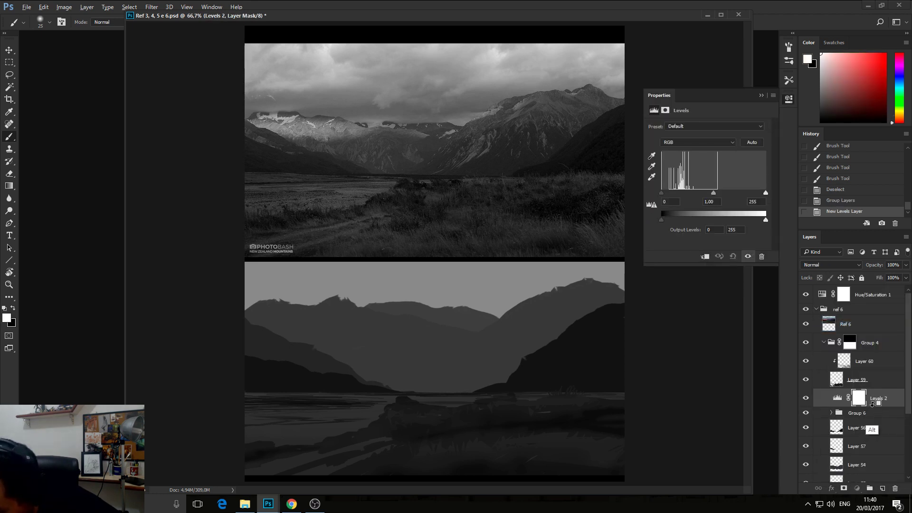
key(ctrl+alt+g)
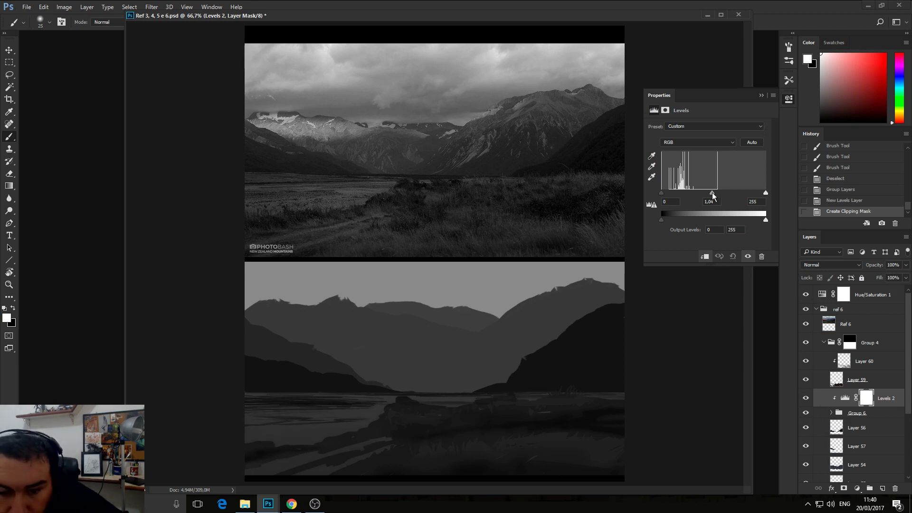
drag(712, 193, 713, 193)
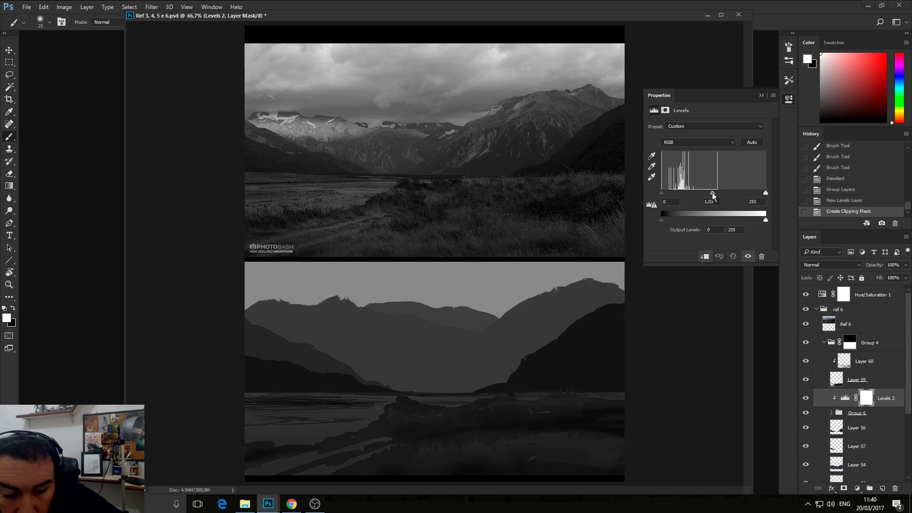
drag(713, 195, 714, 195)
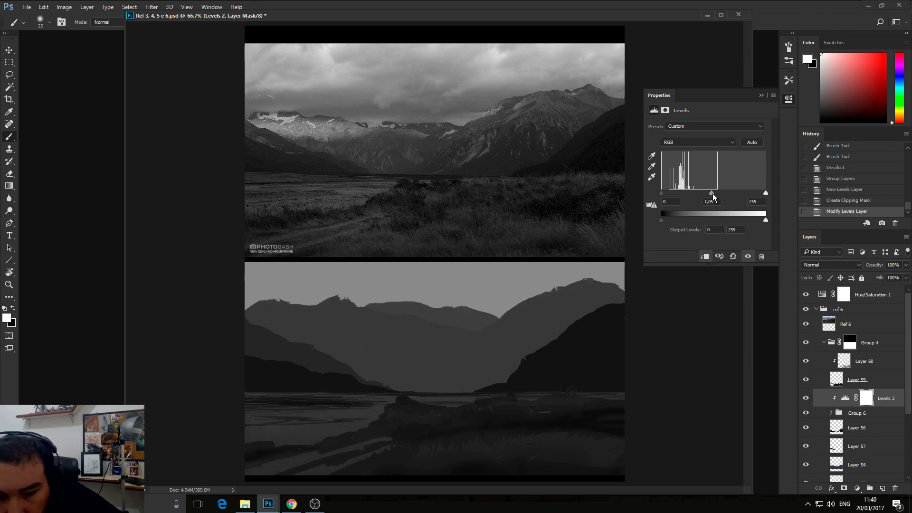
click(761, 95)
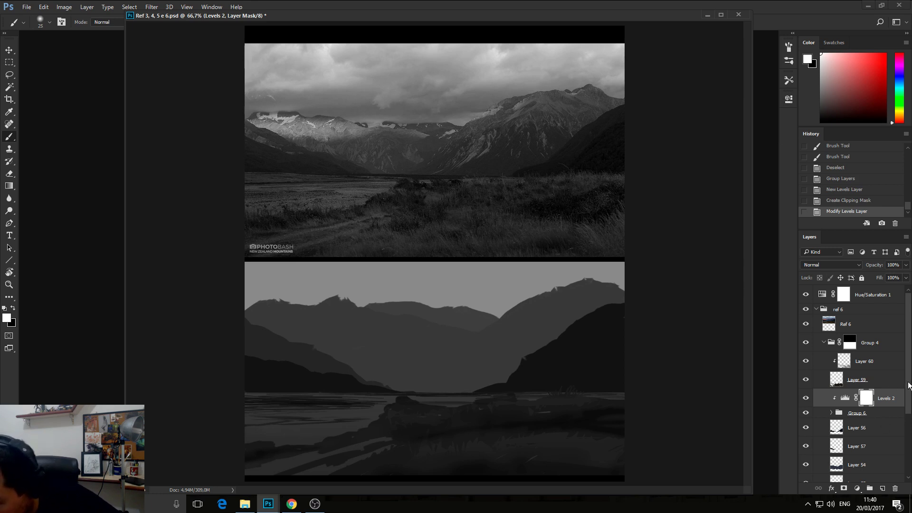
scroll(908, 384, down, 5)
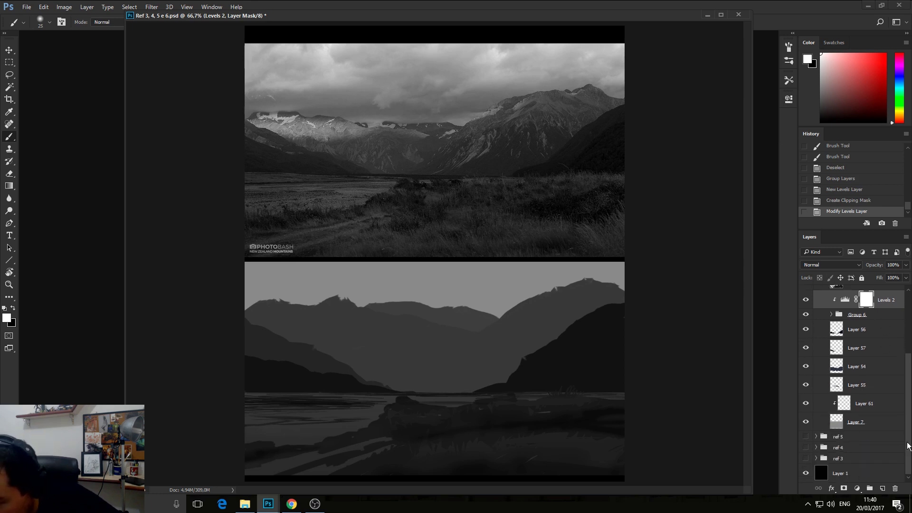
- Check Layers 54 and 56 by toggling them, select Layer 56, and return the scene to colour
click(805, 369)
click(805, 369)
click(805, 331)
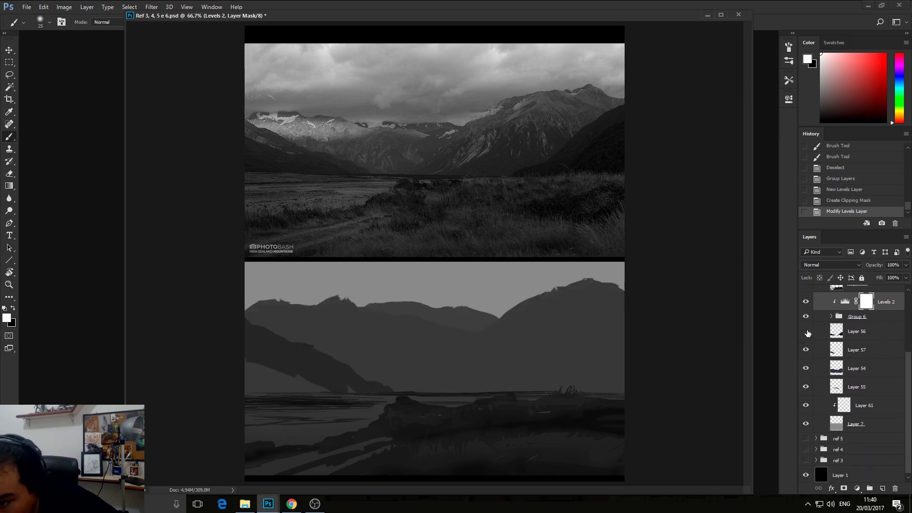
click(806, 331)
click(845, 332)
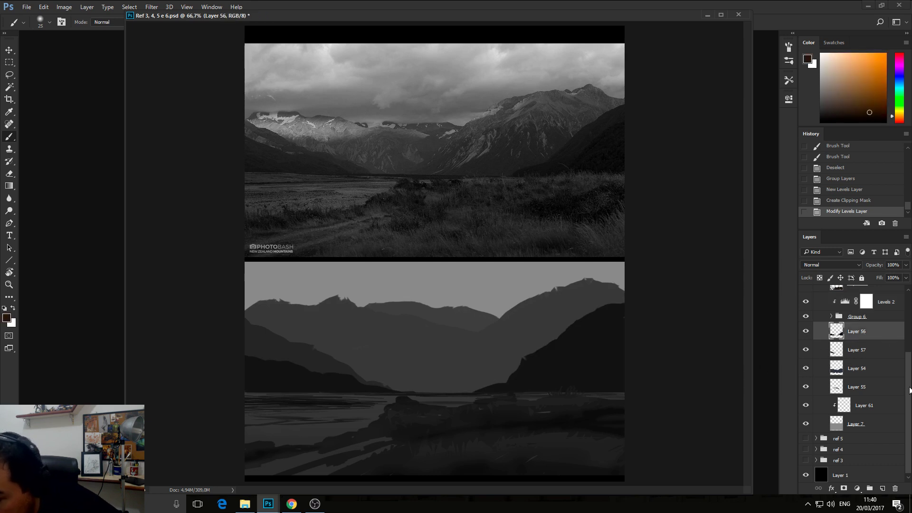
drag(910, 391, 910, 323)
click(805, 295)
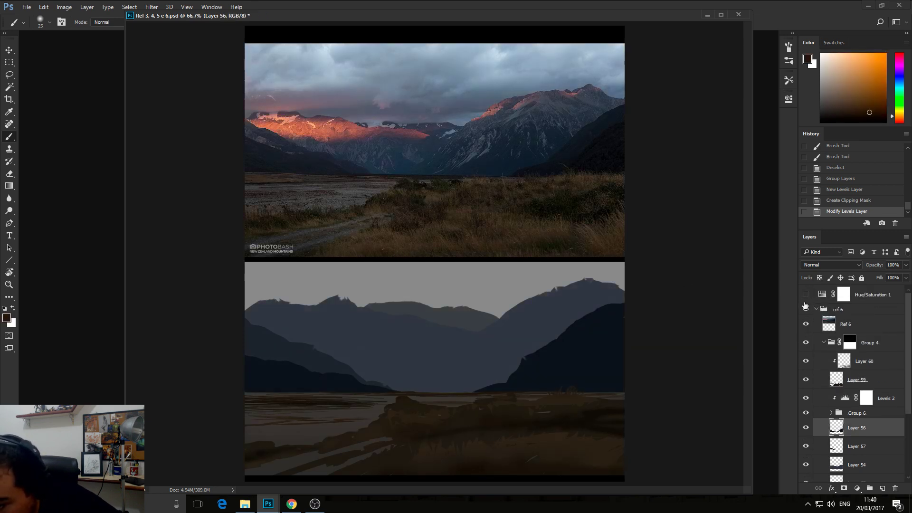
click(805, 295)
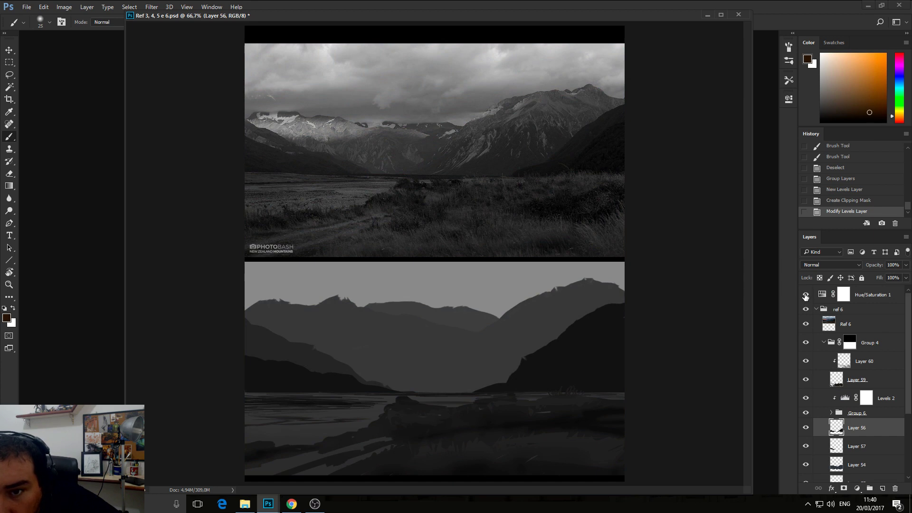
click(805, 296)
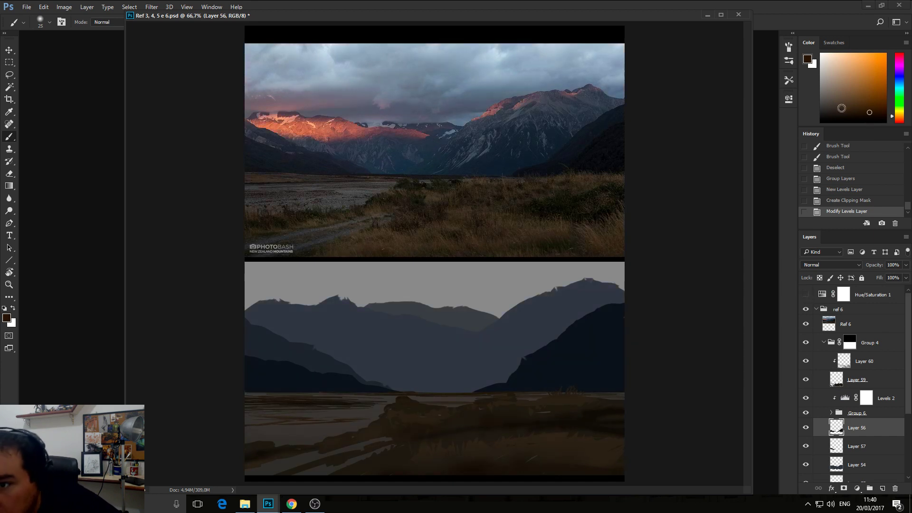
- On new Layer 62 clipped to Layer 56, sample the mountain's dark blue and paint a 70 px stroke
click(882, 487)
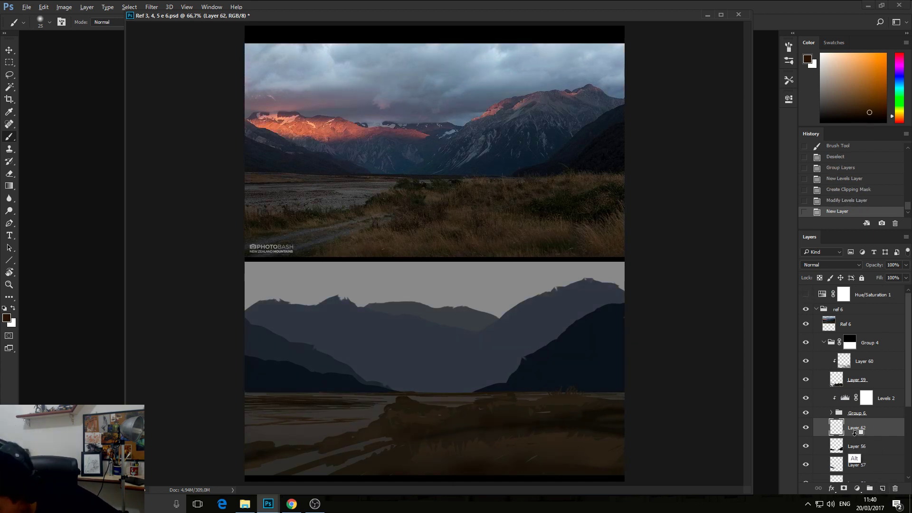
key(ctrl+alt+g)
alt+click(582, 348)
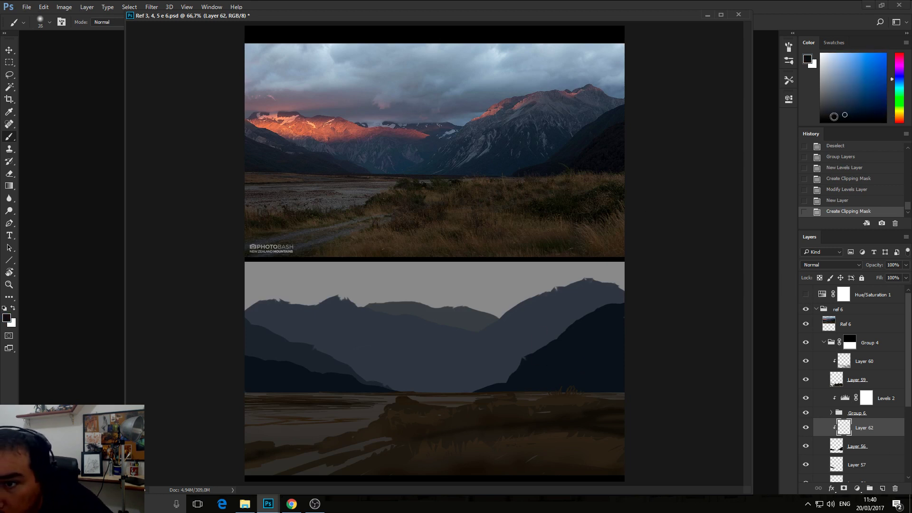
key(bracketright)
key(bracketright)
drag(529, 387, 528, 394)
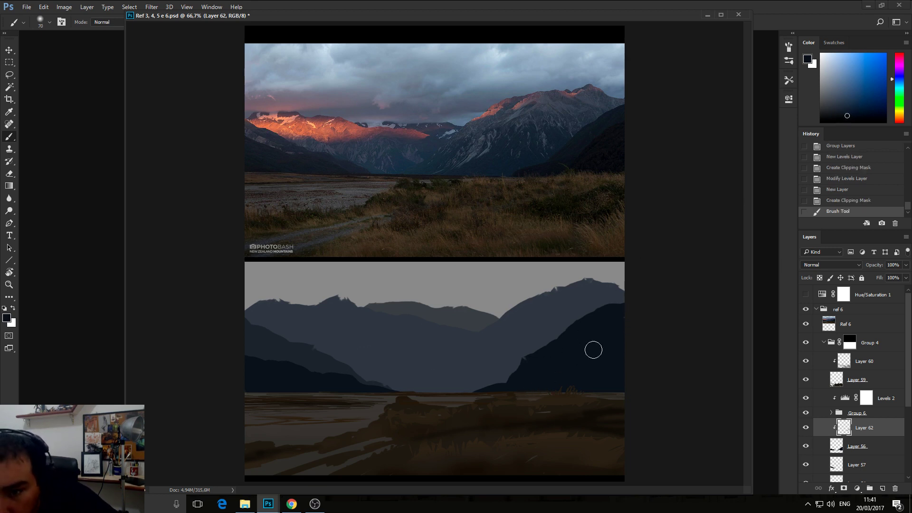
- With a 150 px soft brush, darken the right mountain, its base, and the middle ground
key(bracketright)
key(bracketright)
key(bracketright)
key(bracketright)
key(bracketright)
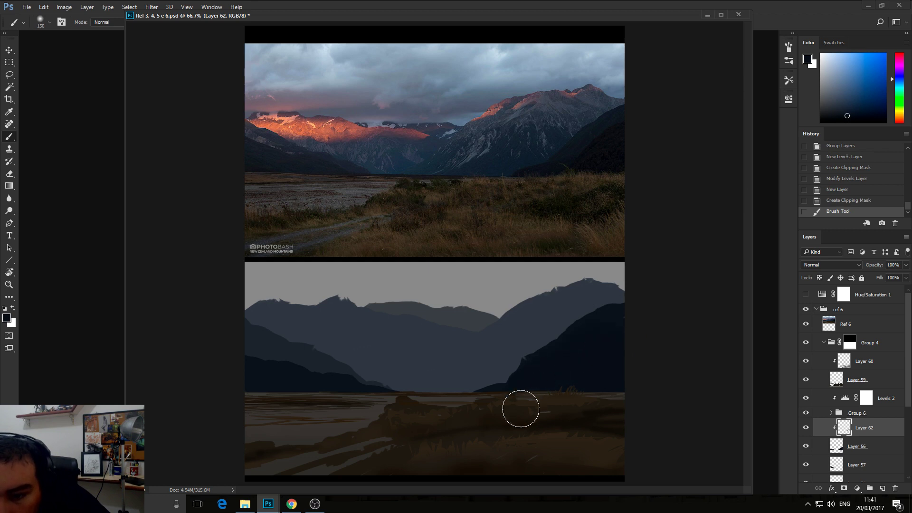
click(520, 409)
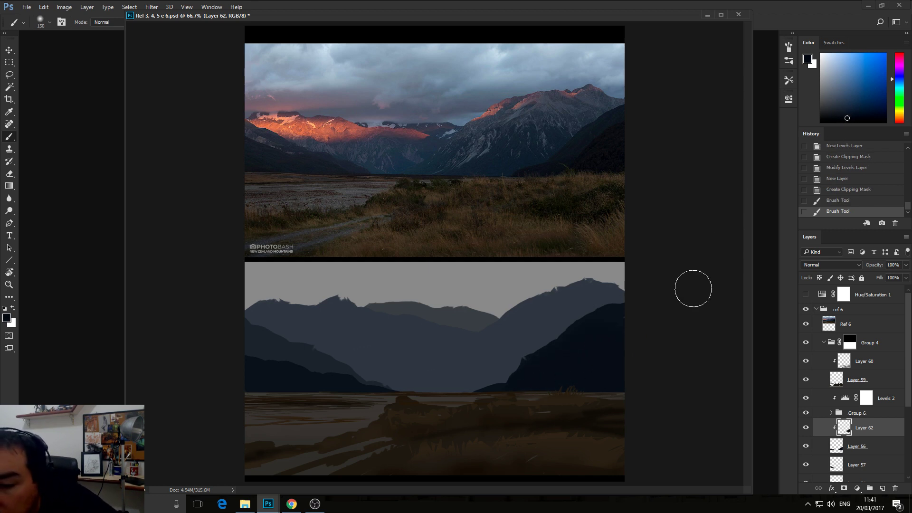
drag(619, 366, 602, 346)
mouse_move(586, 381)
mouse_down()
mouse_move(578, 418)
mouse_move(526, 448)
mouse_up()
drag(533, 391, 484, 424)
drag(558, 383, 494, 415)
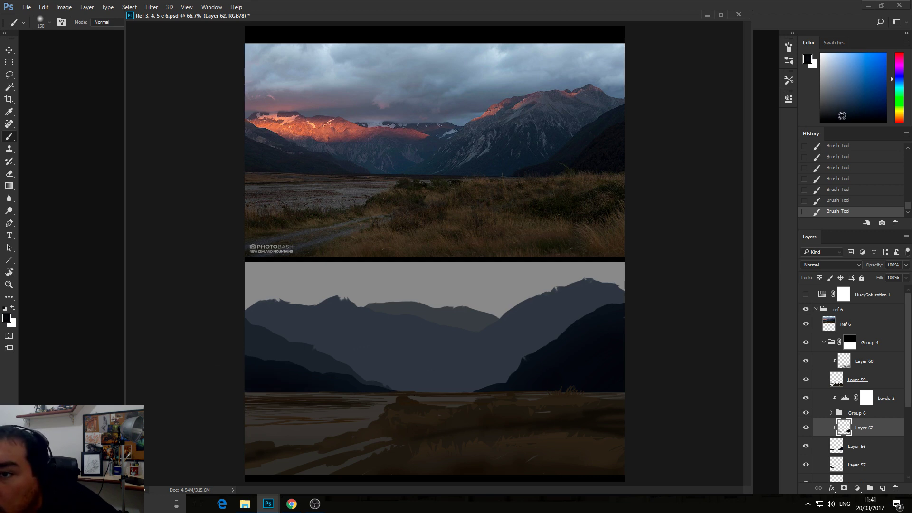
click(843, 116)
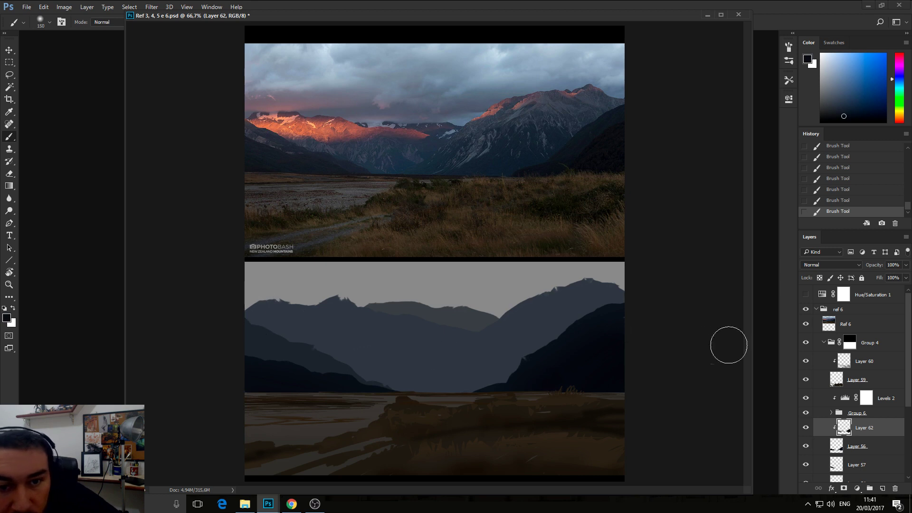
click(878, 461)
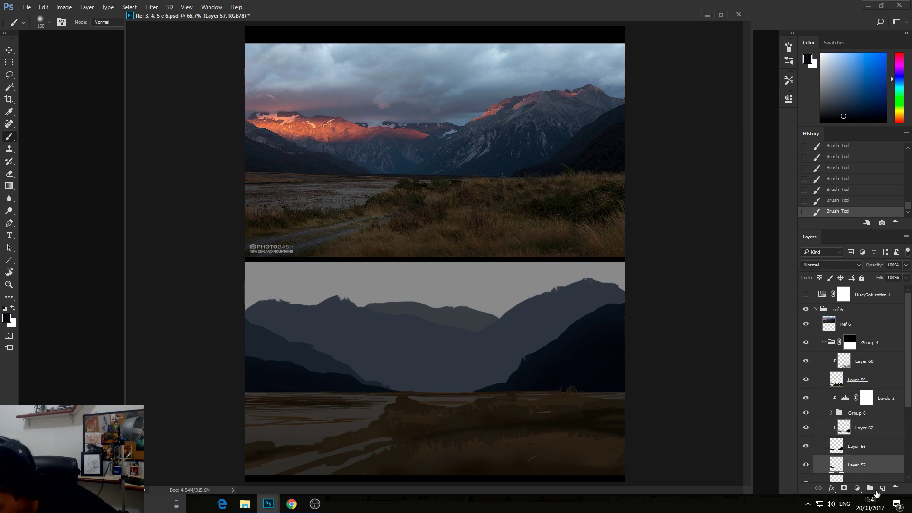
- On new Layer 63 clipped to Layer 57, darken the upper left slope with a 400 px blue brush
click(882, 488)
alt+click(853, 473)
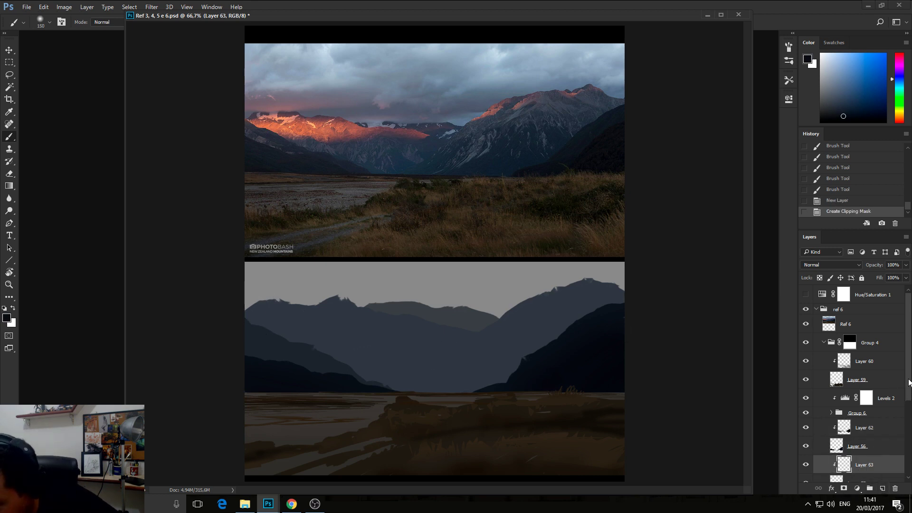
scroll(908, 383, down, 3)
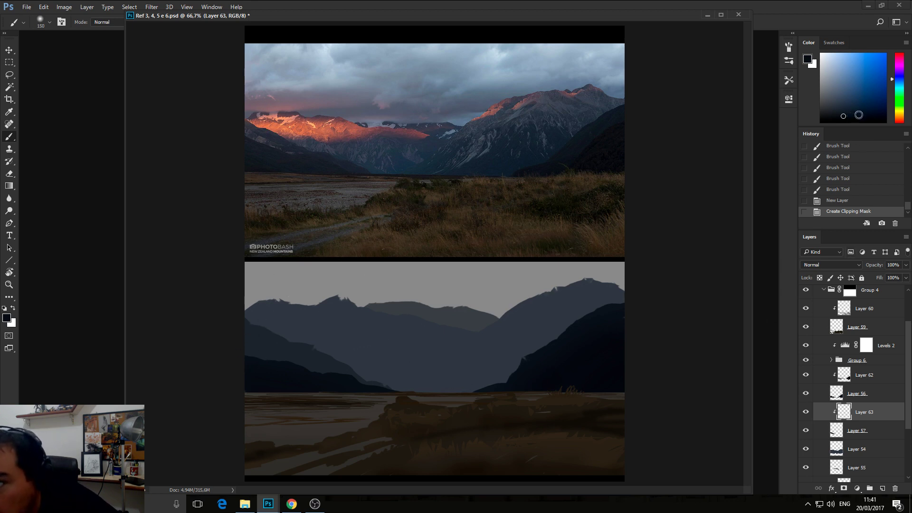
click(859, 116)
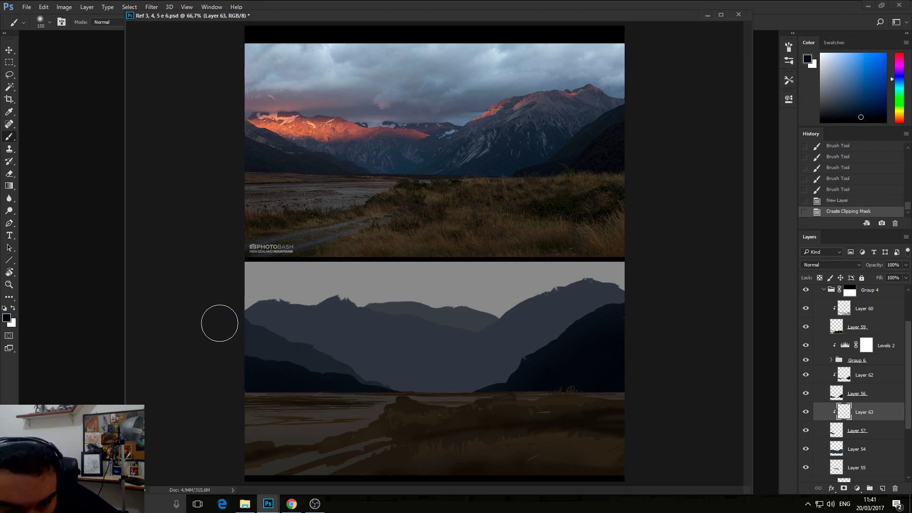
key(bracketright)
key(bracketright)
key(bracketright)
key(bracketright)
key(bracketright)
click(346, 364)
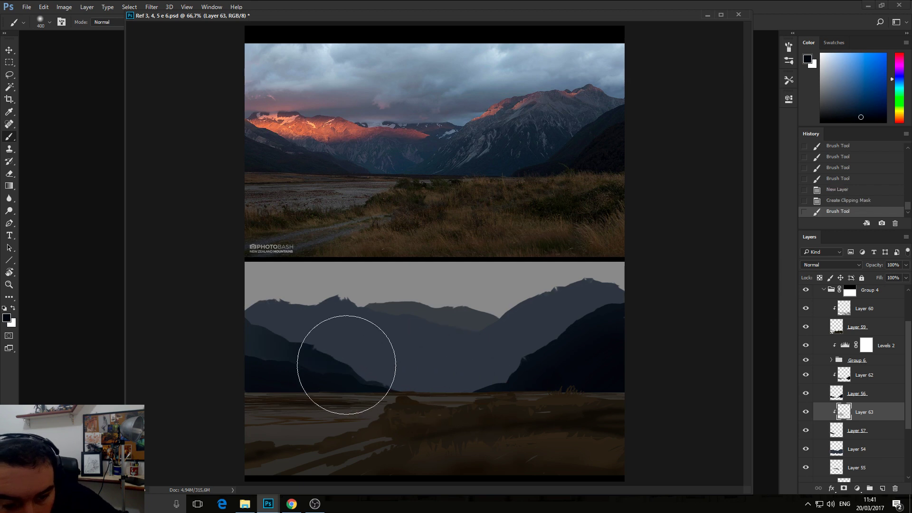
key(ctrl+z)
click(255, 330)
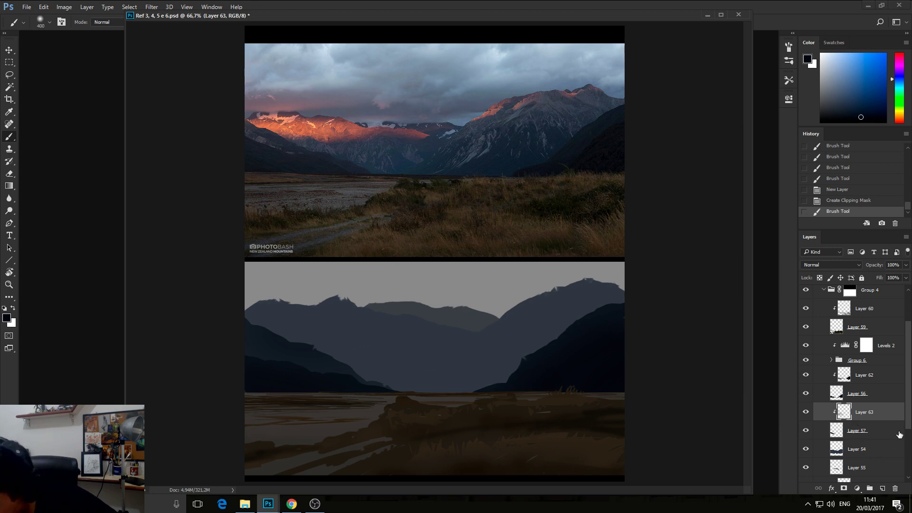
scroll(908, 415, down, 1)
click(855, 438)
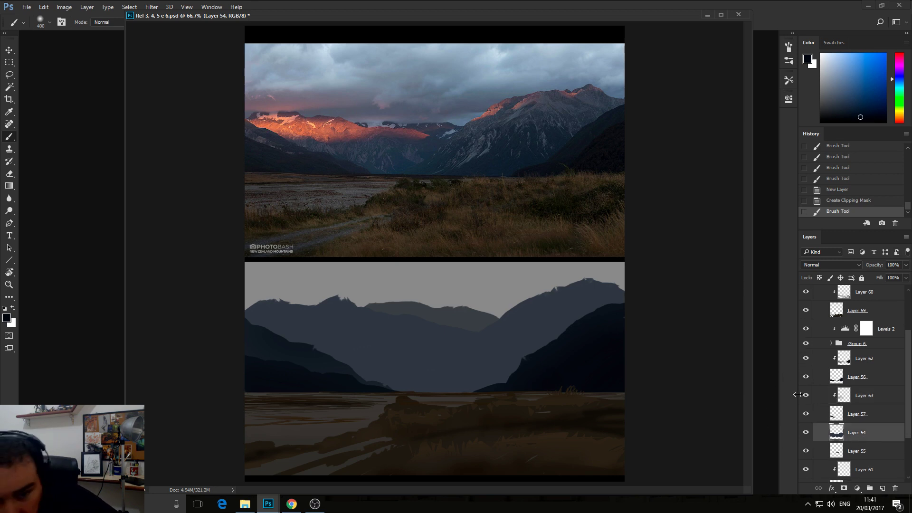
- Create Layer 64 and clip it to Layer 54
alt+click(881, 488)
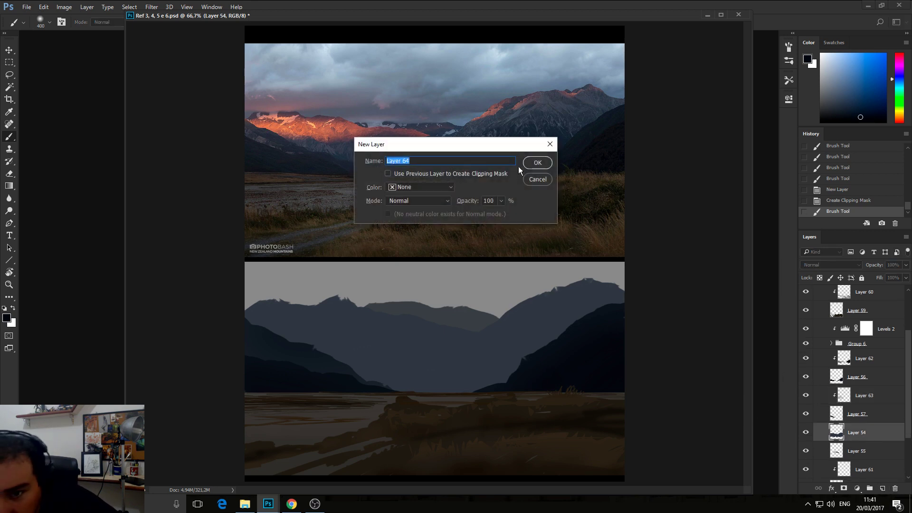
key(Return)
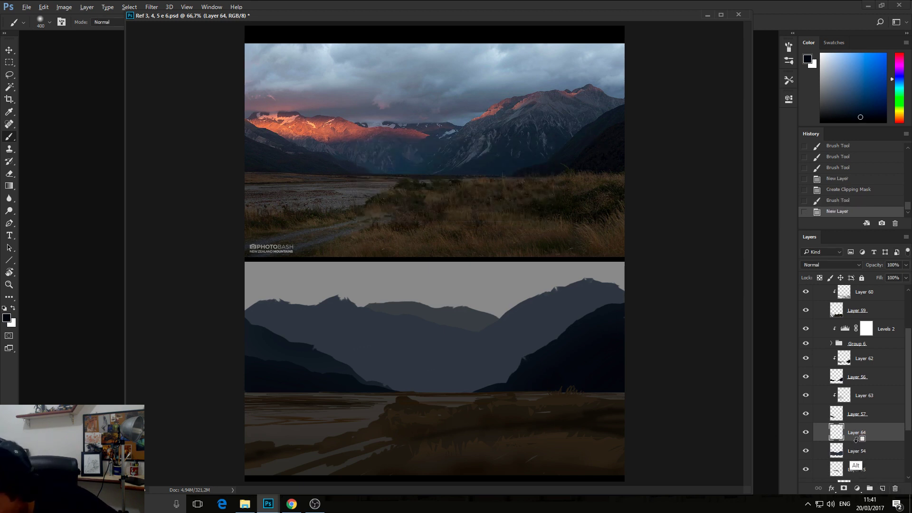
alt+click(857, 439)
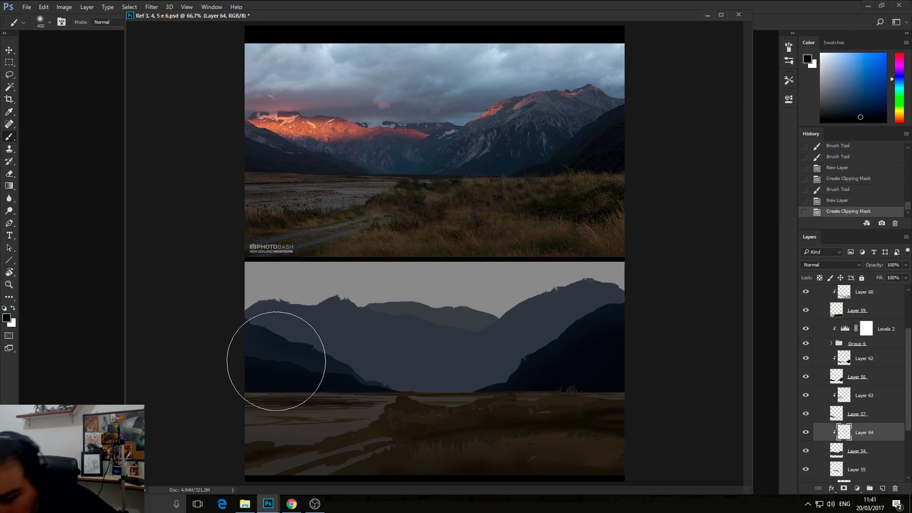
- Brush sampled blue-grey over the mountains, toggling Layer 64 and Layer 54 to compare
alt+click(449, 354)
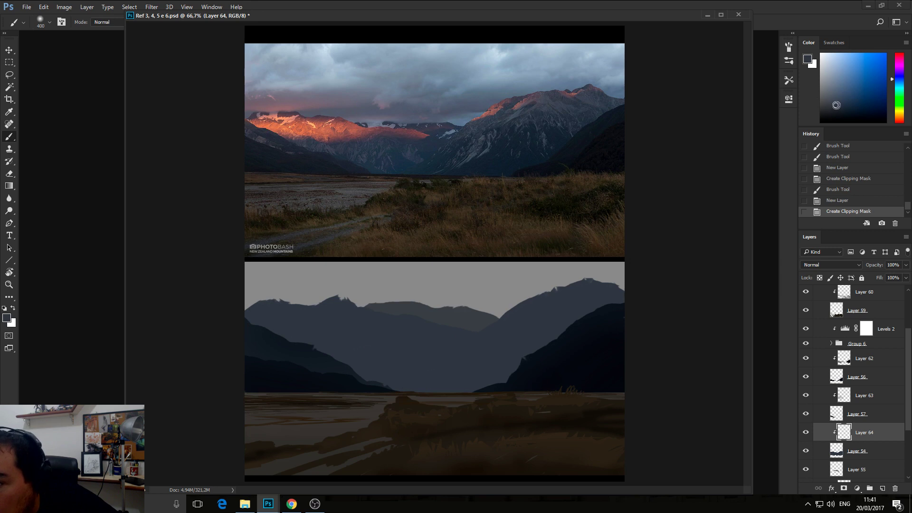
mouse_move(346, 372)
mouse_down()
mouse_move(684, 387)
mouse_move(638, 364)
mouse_up()
key(ctrl+alt+z)
key(ctrl+alt+z)
drag(520, 358, 712, 383)
click(804, 433)
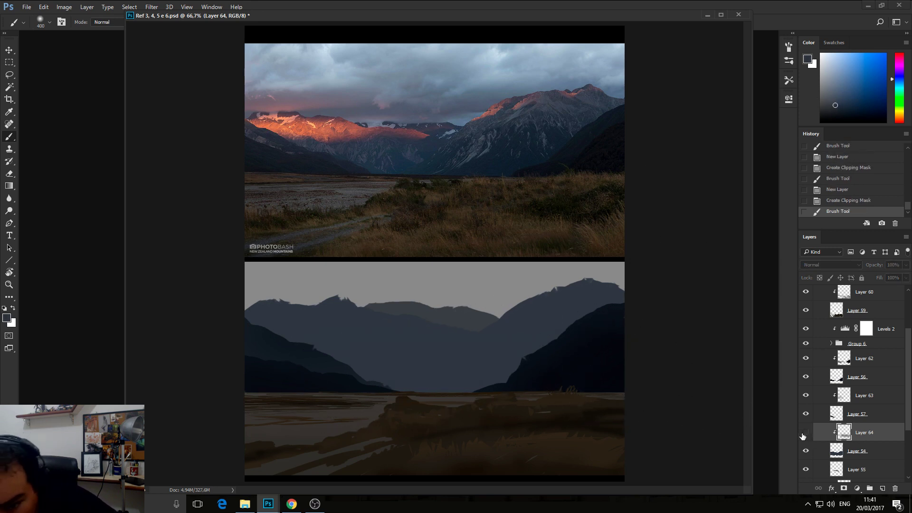
click(803, 435)
click(804, 449)
click(803, 449)
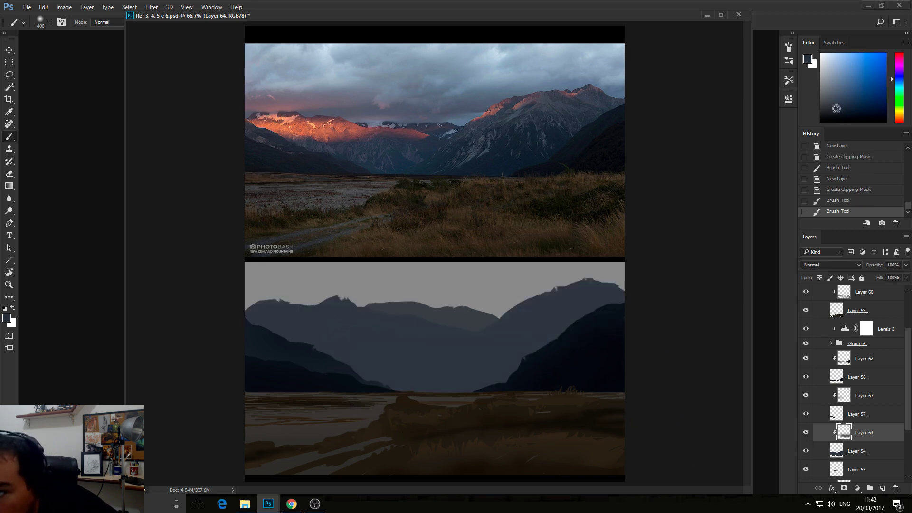
- Darken the valley and distant mountains with deeper blue-grey, then add Layer 65 clipped above
click(837, 108)
drag(387, 356, 366, 362)
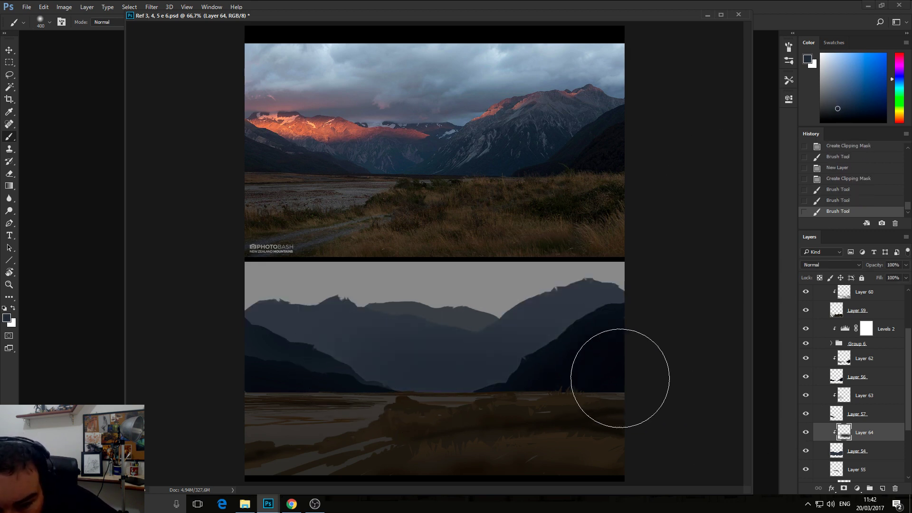
alt+click(484, 387)
drag(484, 387, 287, 389)
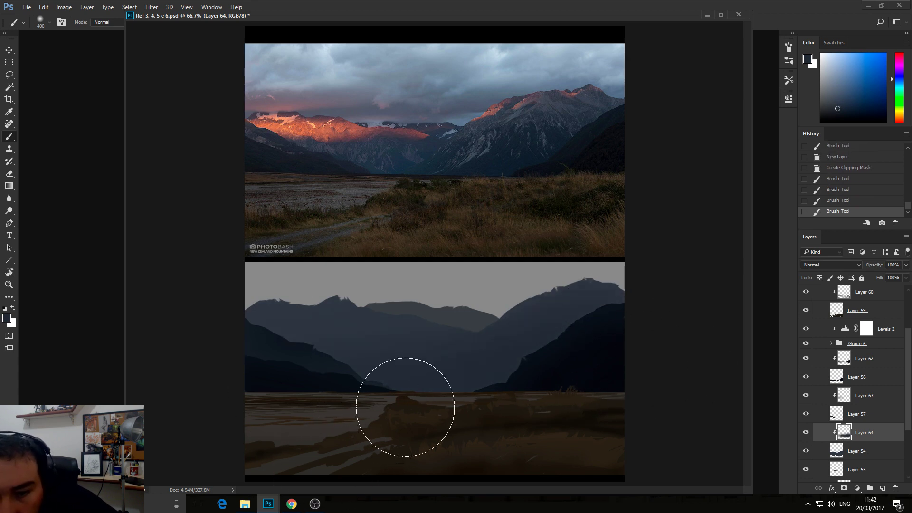
drag(490, 368, 297, 408)
drag(372, 366, 495, 388)
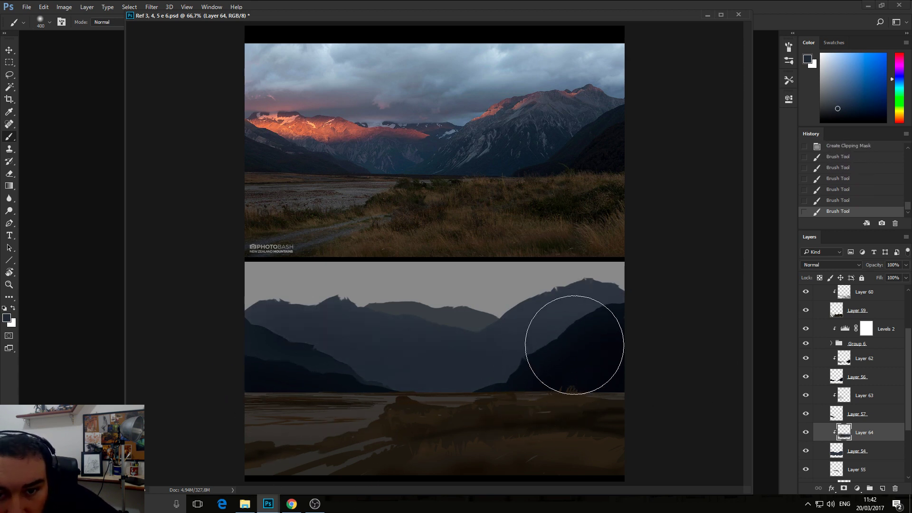
drag(574, 345, 596, 344)
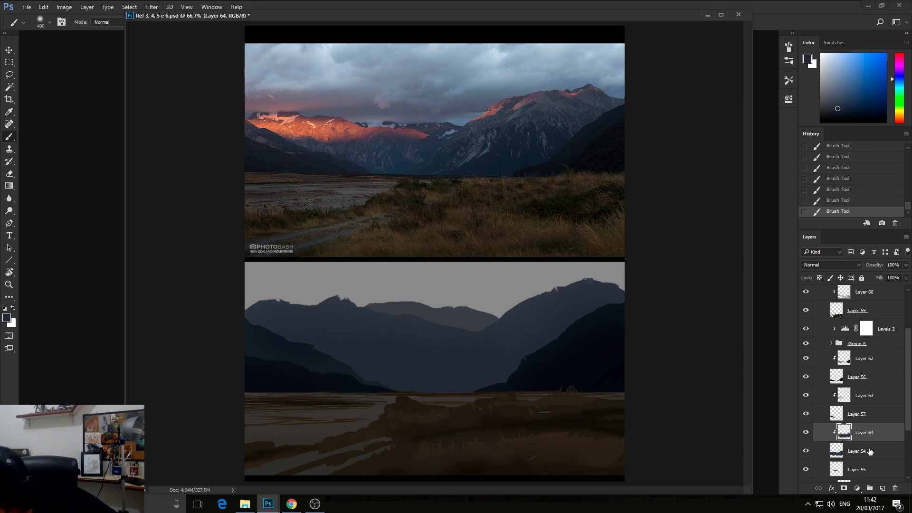
click(882, 488)
key(ctrl+alt+g)
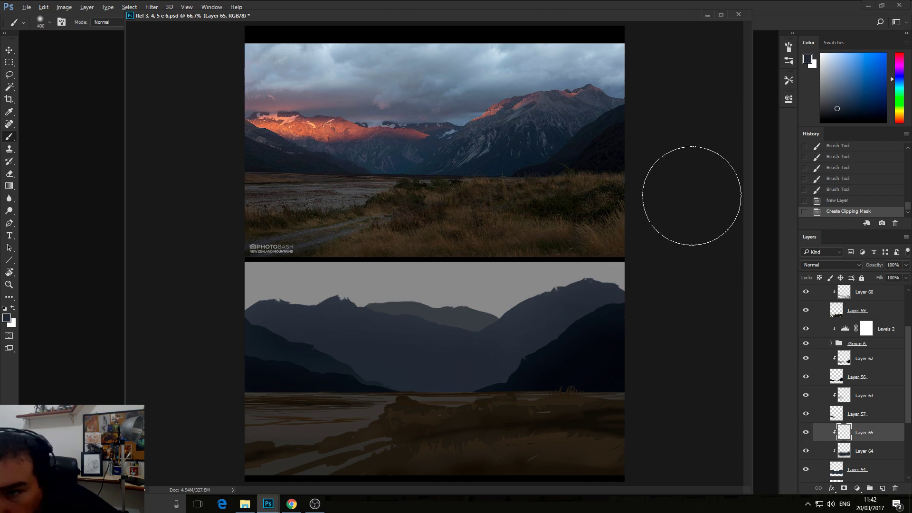
- Choose a bright orange and shrink the brush to 175, undoing a trial stroke
click(896, 115)
click(875, 84)
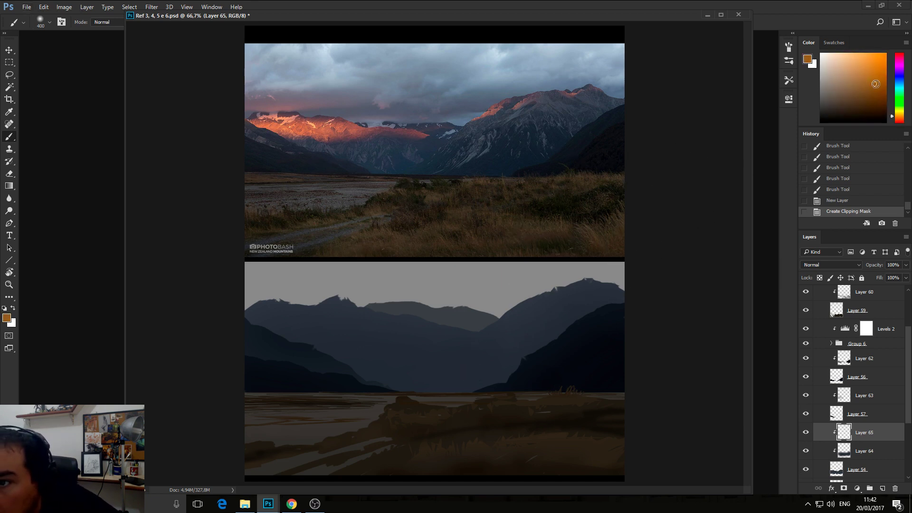
drag(898, 115, 898, 120)
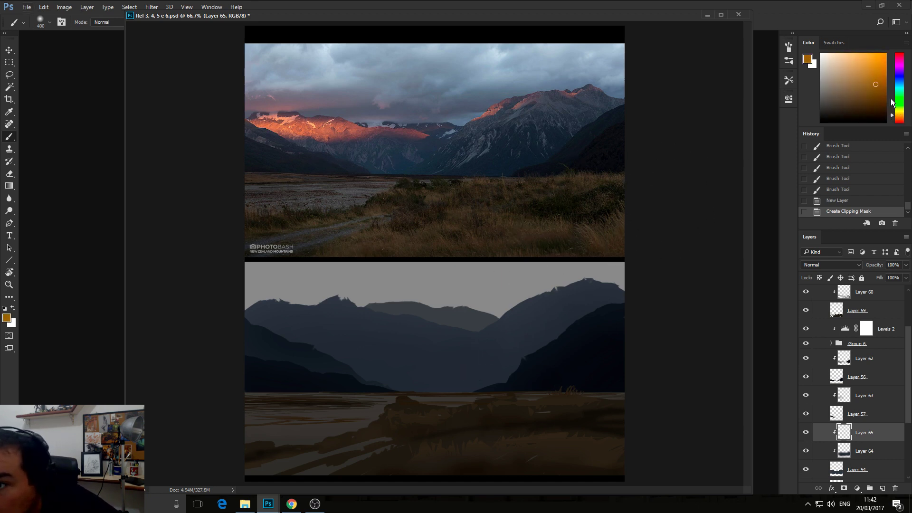
click(878, 71)
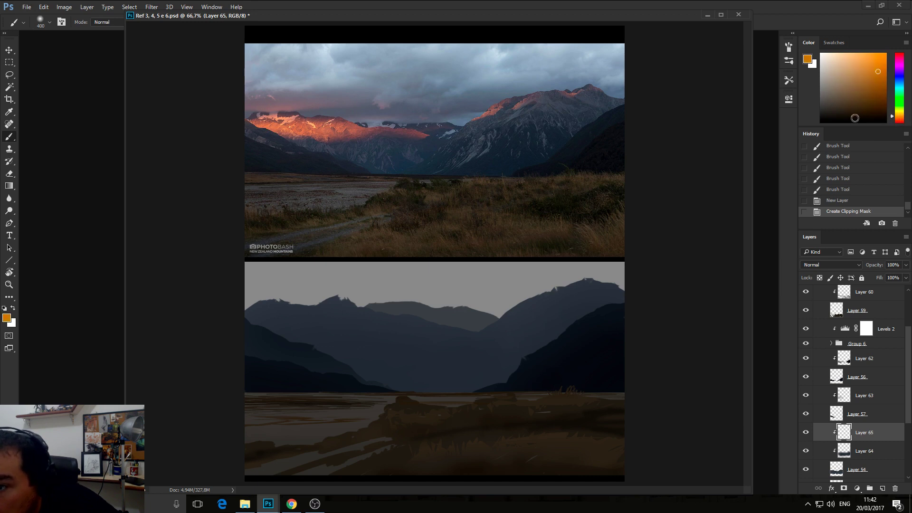
key(bracketleft)
key(bracketleft)
key(bracketleft)
key(bracketleft)
drag(262, 324, 228, 315)
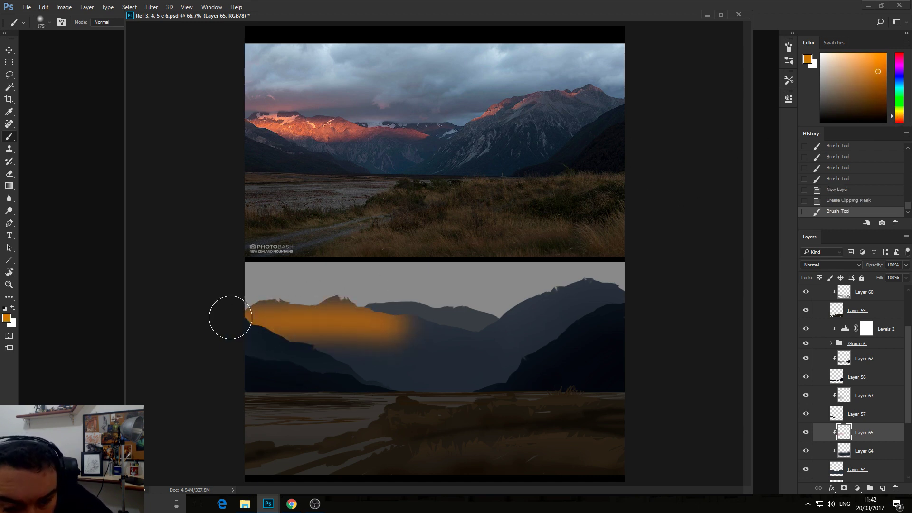
key(ctrl+z)
- Paint a red-orange glow across the left ridges, extending it rightward with a smaller brush
drag(904, 128, 901, 119)
drag(268, 325, 429, 321)
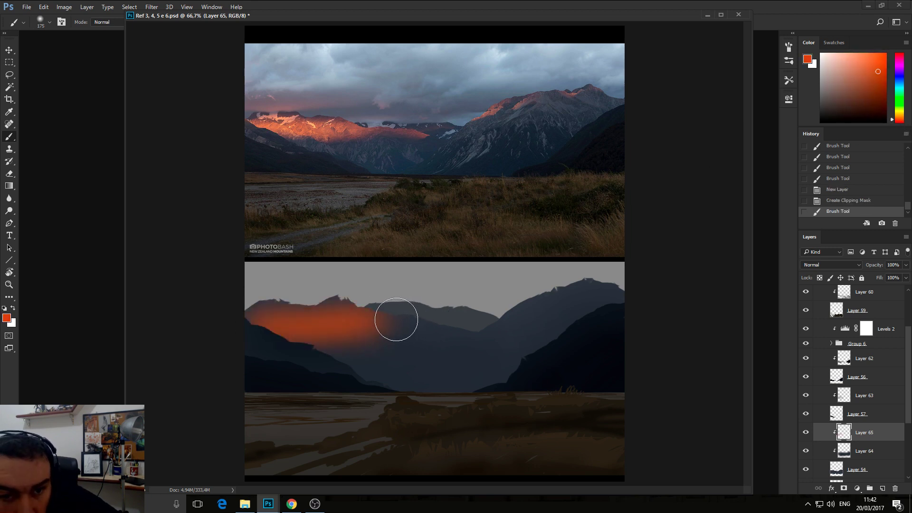
key(bracketleft)
key(bracketleft)
key(bracketleft)
key(bracketleft)
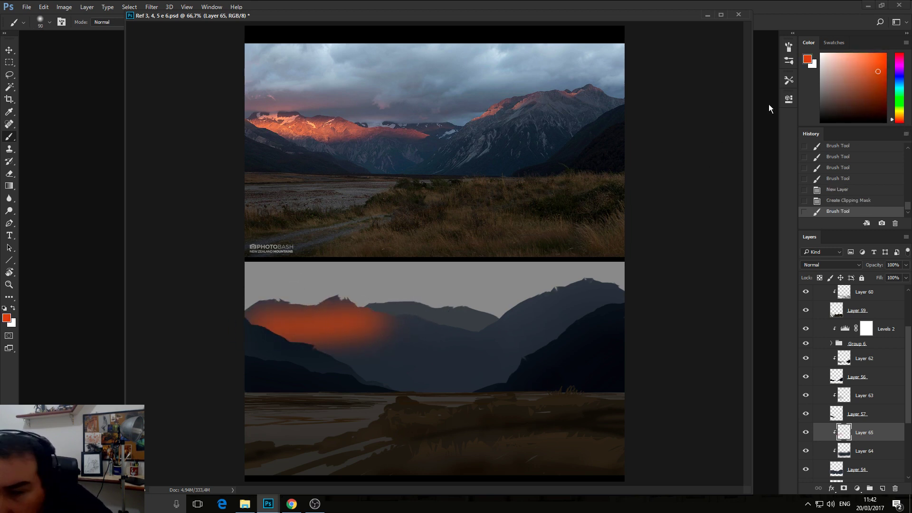
drag(895, 121, 897, 121)
key(bracketleft)
mouse_move(369, 327)
mouse_down()
mouse_move(460, 327)
mouse_move(411, 337)
mouse_move(404, 327)
mouse_move(438, 322)
mouse_move(468, 330)
mouse_up()
key(bracketright)
key(bracketright)
key(bracketright)
key(bracketright)
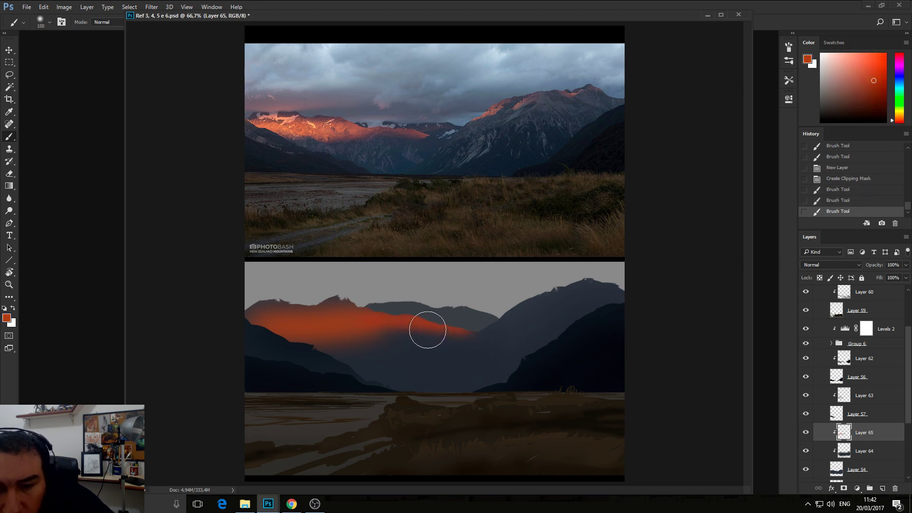
- Darken beneath the glow with dark blue-grey, then sample dark red and set brush to 70
alt+click(414, 368)
drag(369, 316, 462, 330)
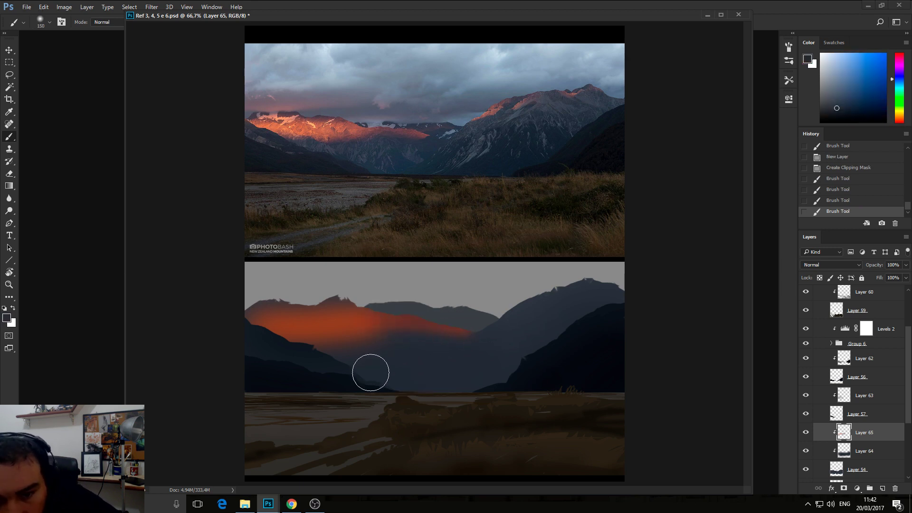
alt+click(444, 328)
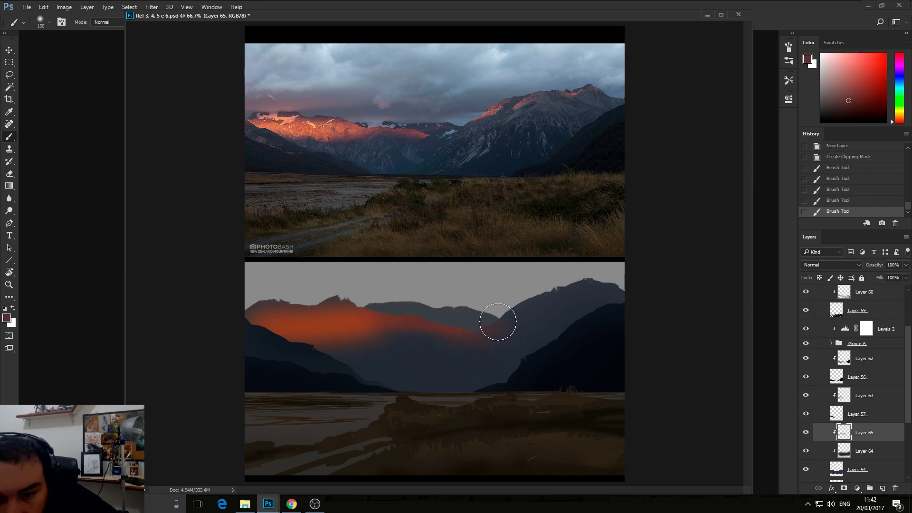
key(bracketleft)
key(bracketleft)
key(bracketleft)
key(bracketleft)
key(bracketleft)
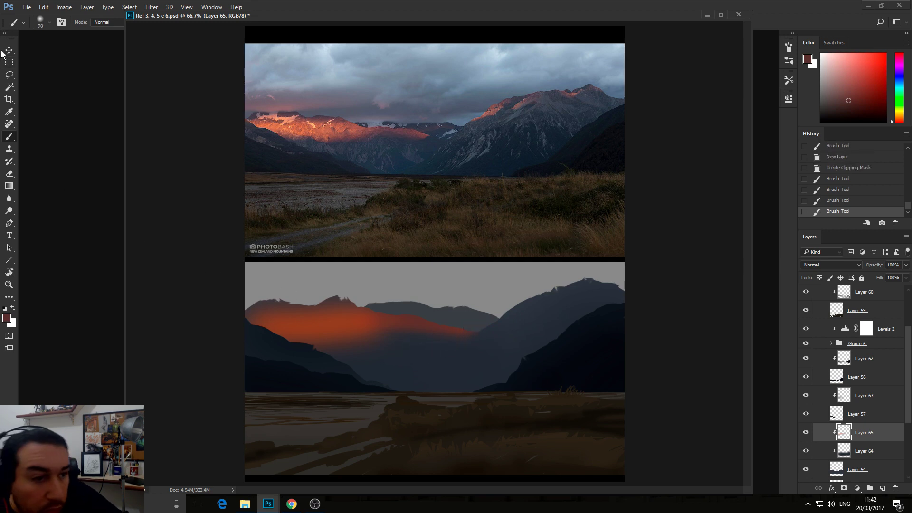
- Lasso the glow band, invert, erase the orange spill outside, then invert back and hide the selection
key(l)
mouse_move(483, 331)
mouse_down()
mouse_move(330, 357)
mouse_move(193, 330)
mouse_move(405, 271)
mouse_up()
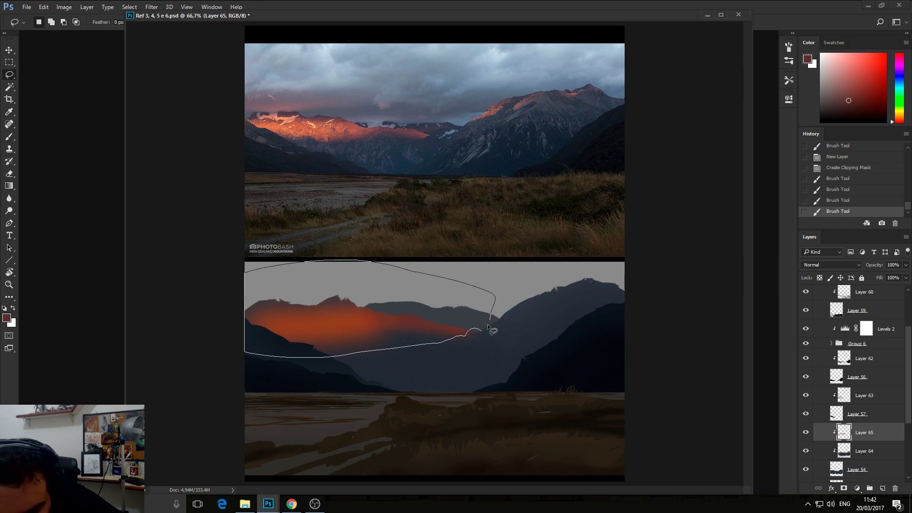
drag(487, 324, 467, 337)
key(e)
key(ctrl+z)
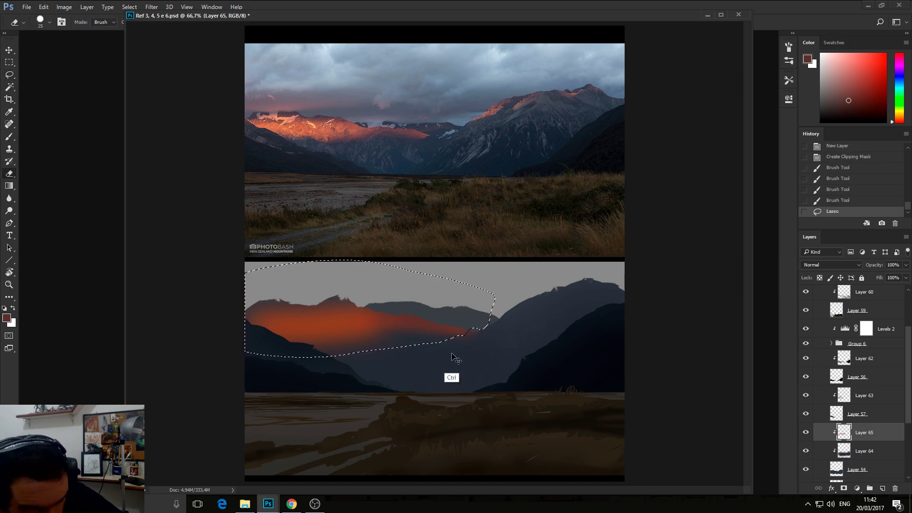
key(ctrl+shift+i)
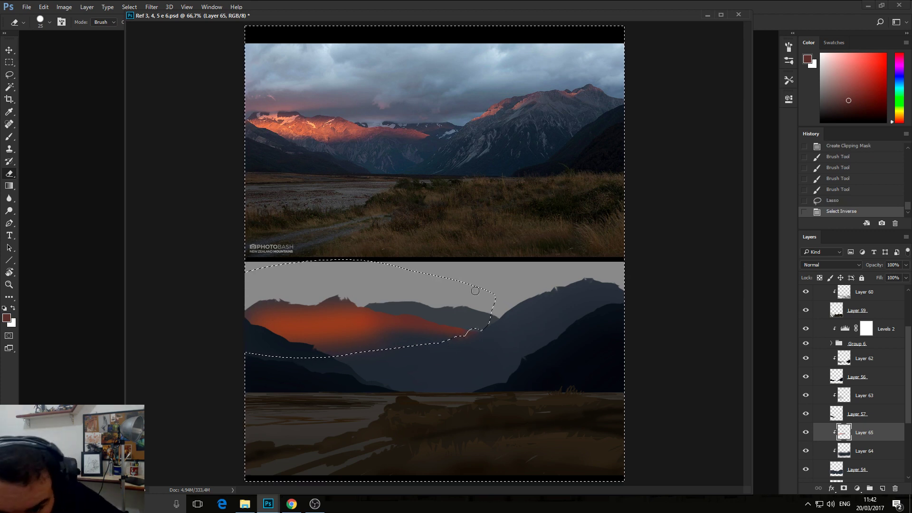
click(473, 340)
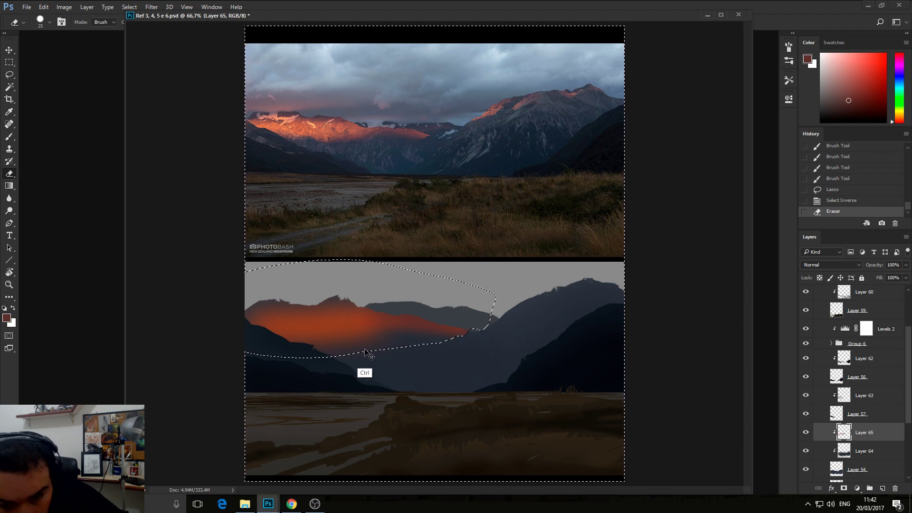
key(ctrl+shift+i)
key(ctrl+h)
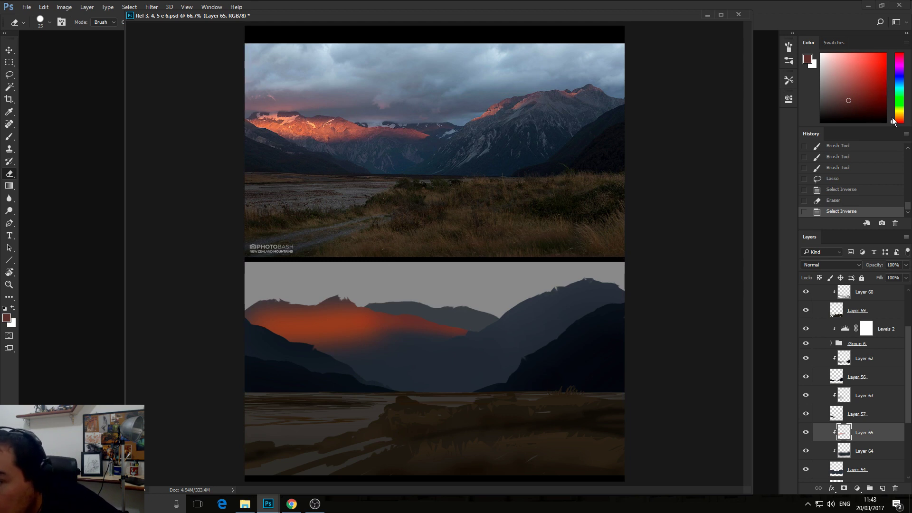
drag(893, 121, 893, 119)
- Dab darker strokes along the orange ridge glow with a smaller brush
click(896, 59)
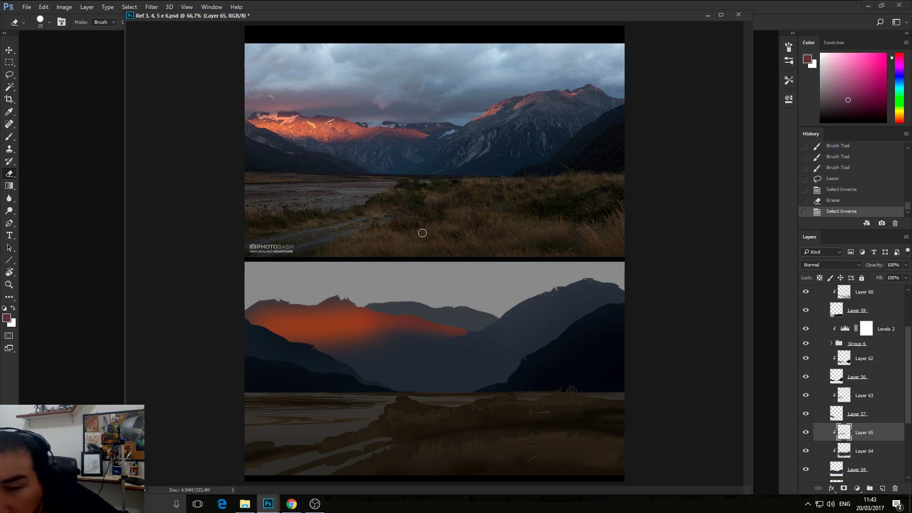
key(b)
drag(409, 328, 386, 332)
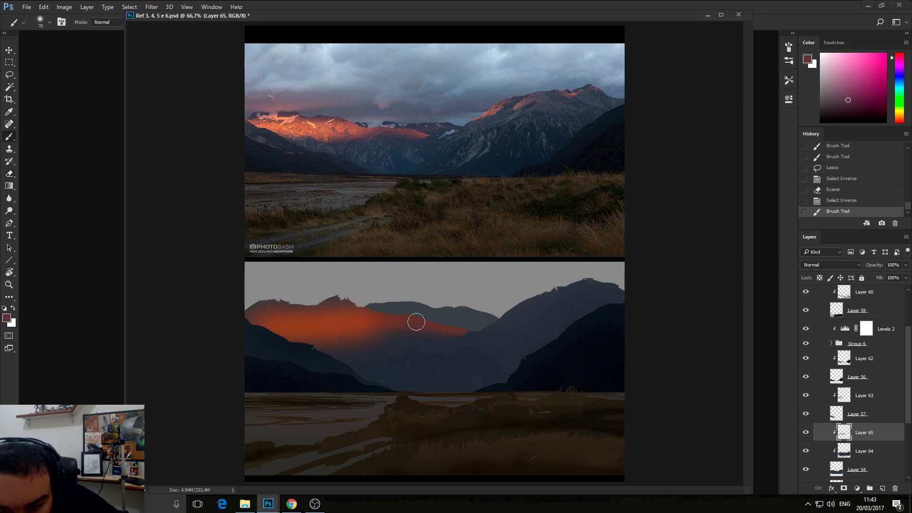
drag(839, 106, 837, 109)
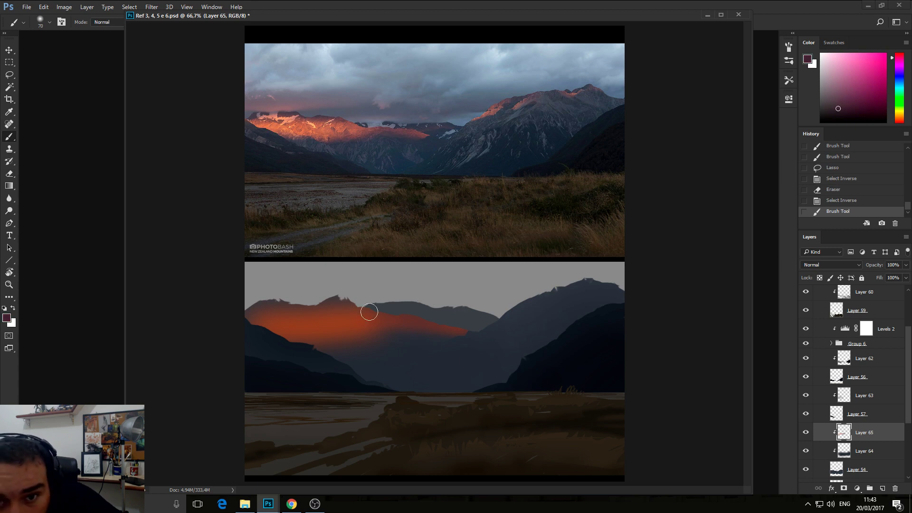
key(bracketleft)
key(bracketleft)
mouse_move(402, 331)
mouse_down()
mouse_move(447, 342)
mouse_move(415, 331)
mouse_move(455, 335)
mouse_move(391, 358)
mouse_move(436, 338)
mouse_move(392, 332)
mouse_move(403, 333)
mouse_up()
drag(401, 333, 389, 335)
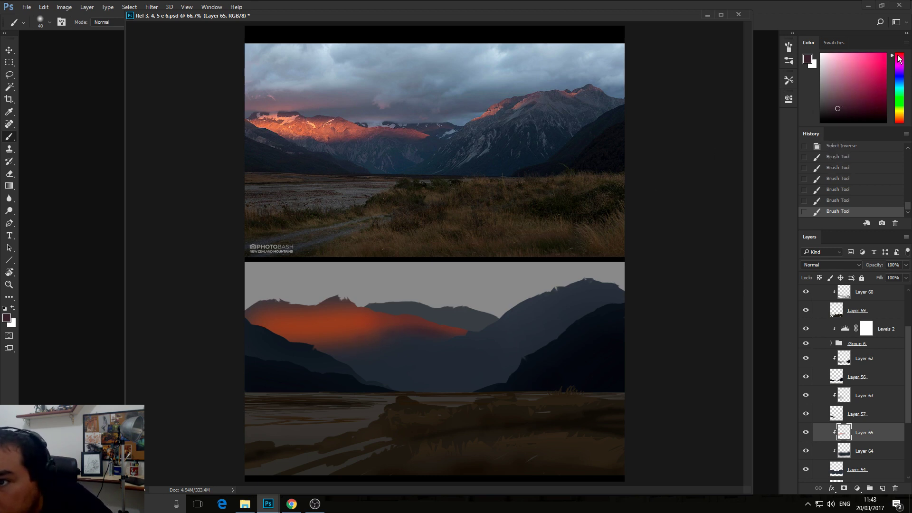
drag(397, 334, 358, 356)
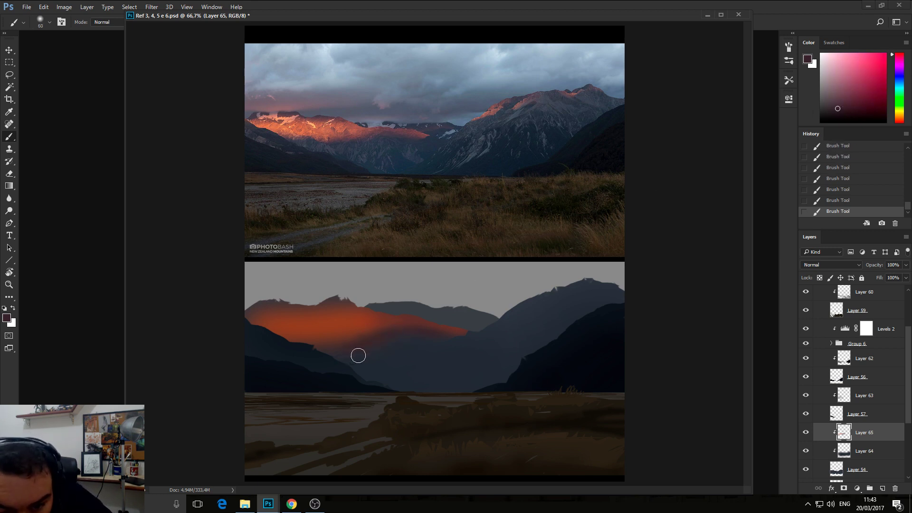
- Brighten the left part of the glow with a lighter orange using a larger brush
alt+click(404, 345)
key(bracketright)
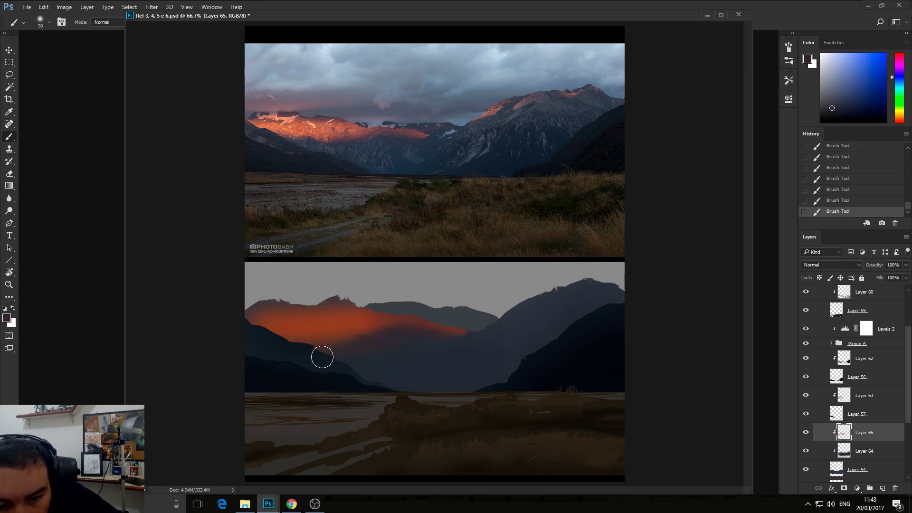
alt+click(385, 333)
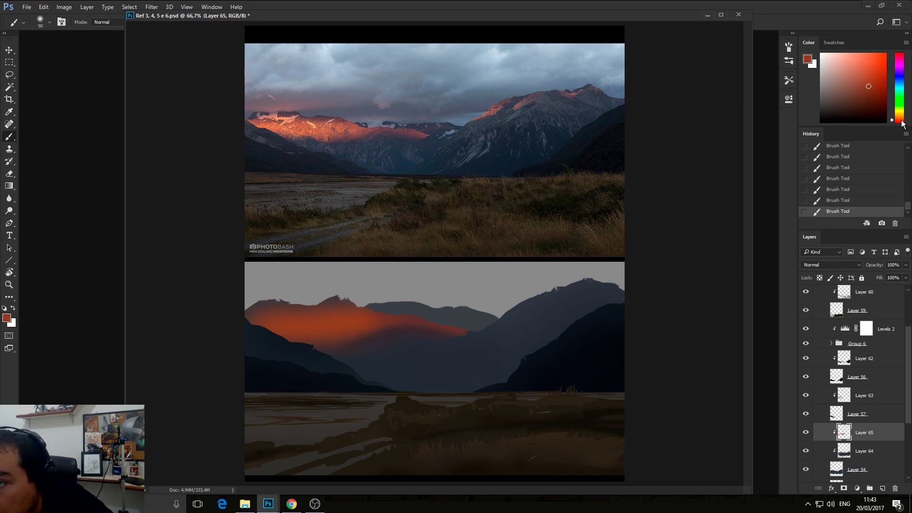
click(902, 119)
click(860, 74)
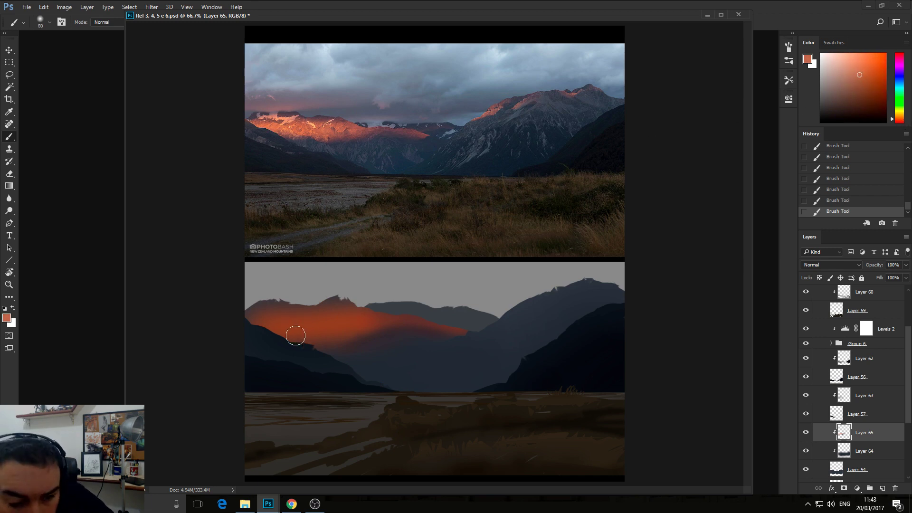
key(bracketright)
key(bracketright)
key(bracketright)
key(bracketright)
key(bracketright)
drag(261, 323, 313, 331)
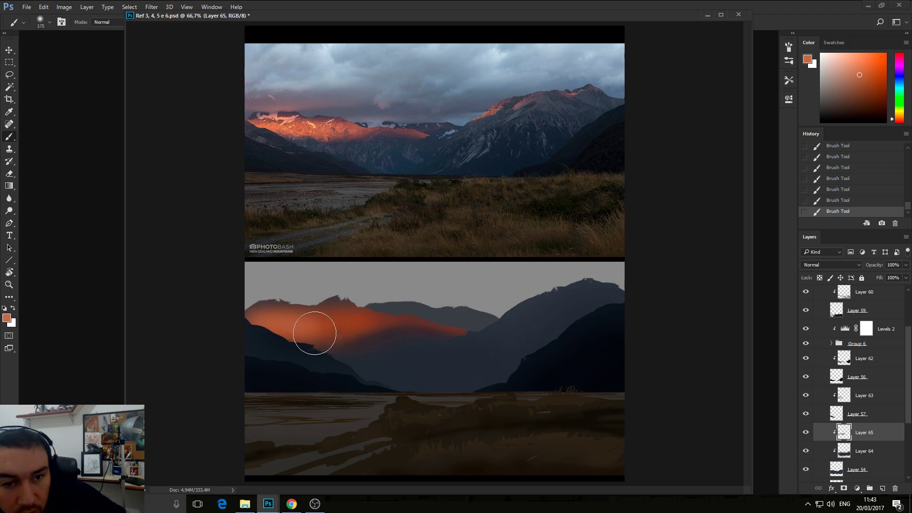
key(bracketright)
click(856, 67)
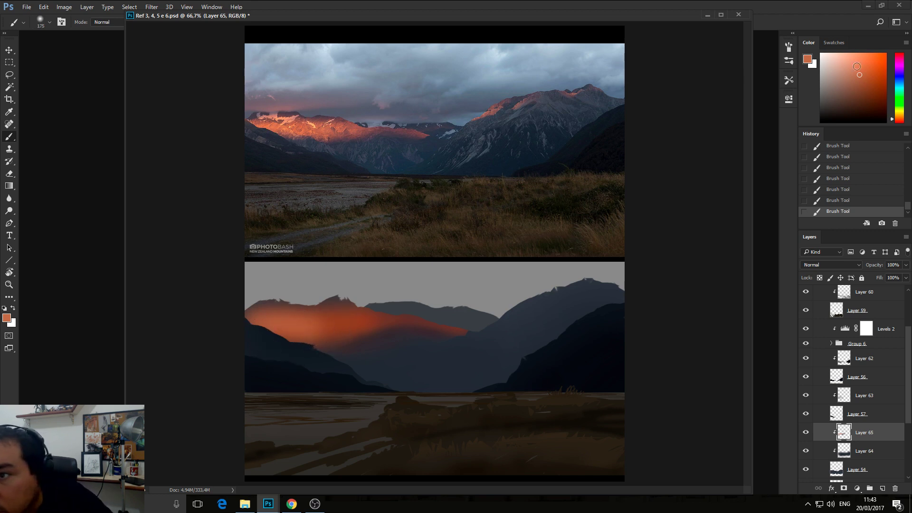
key(bracketleft)
key(bracketleft)
key(bracketleft)
key(bracketleft)
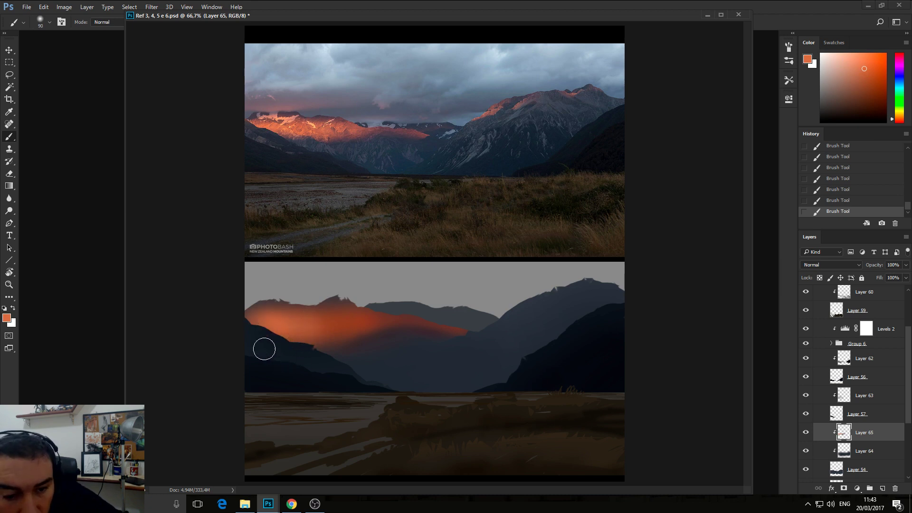
- Lasso slivers on the left slope and paint darker orange rock streaks inside them
click(10, 76)
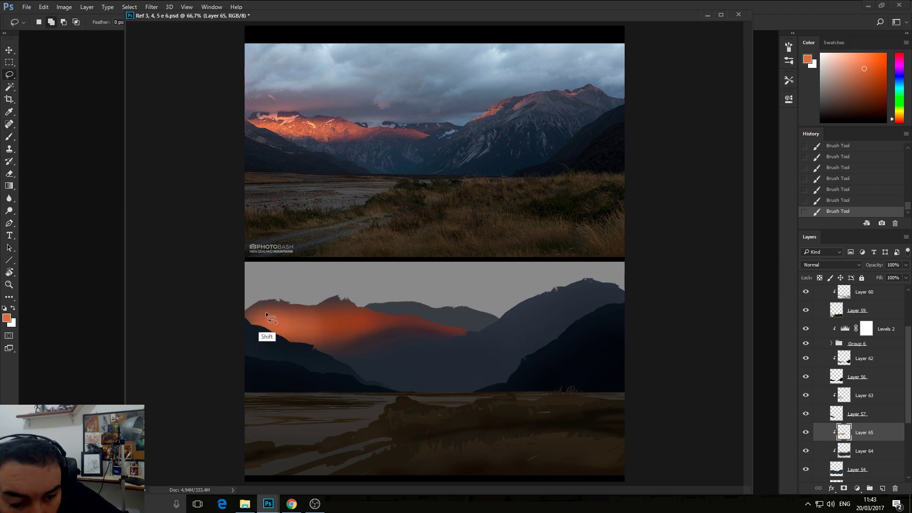
mouse_move(265, 314)
mouse_down()
mouse_move(298, 327)
mouse_move(275, 327)
mouse_move(287, 329)
mouse_up()
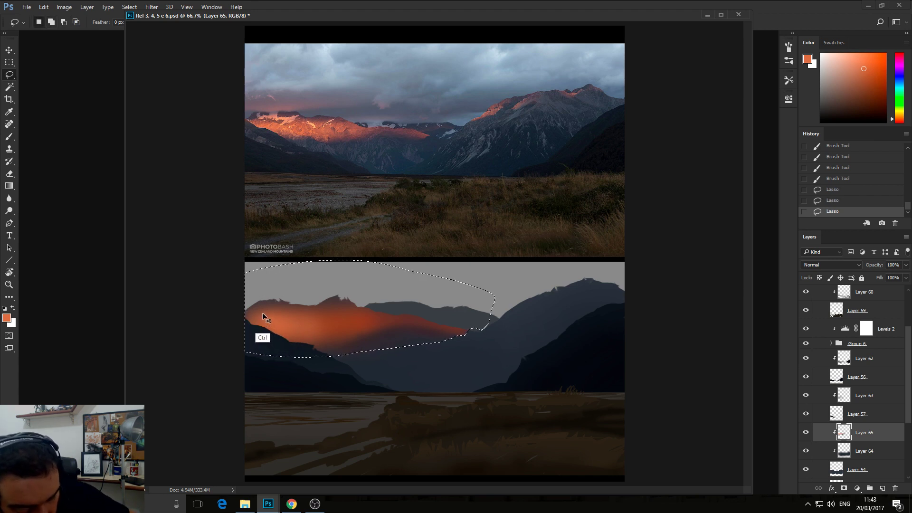
key(ctrl+d)
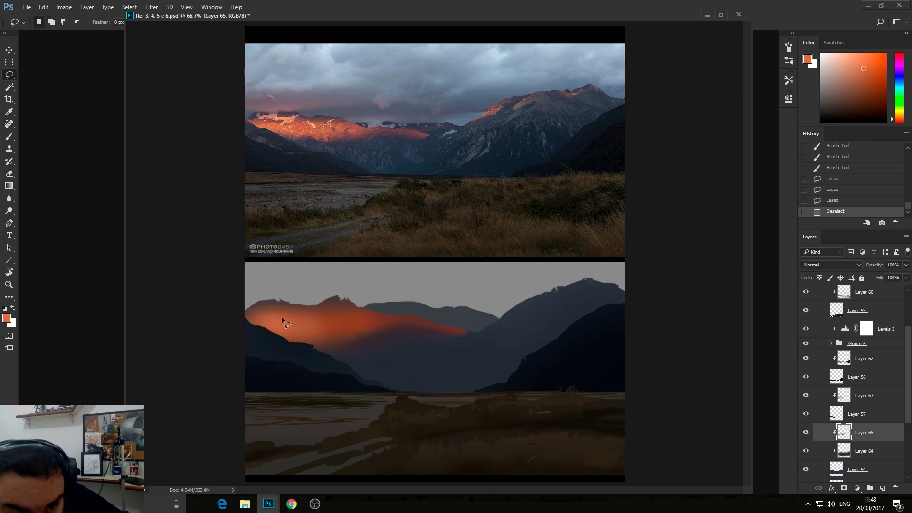
mouse_move(286, 321)
mouse_down()
mouse_move(306, 333)
mouse_move(285, 338)
mouse_move(312, 328)
mouse_up()
key(ctrl+d)
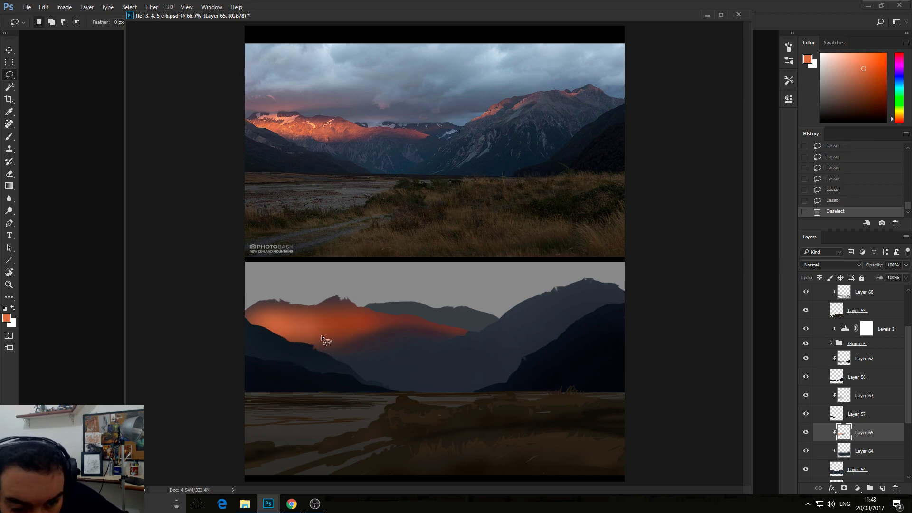
key(ctrl+z)
key(b)
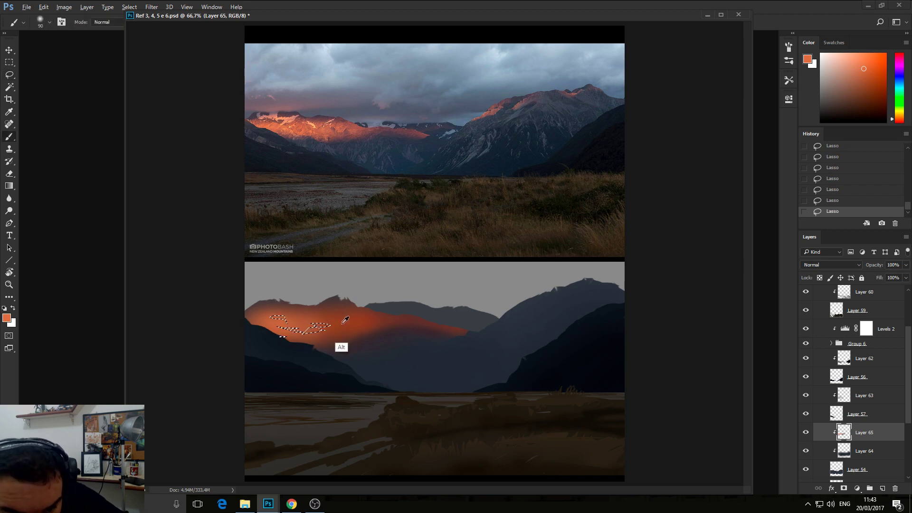
alt+click(342, 324)
drag(331, 326, 287, 331)
key(ctrl+d)
alt+click(294, 330)
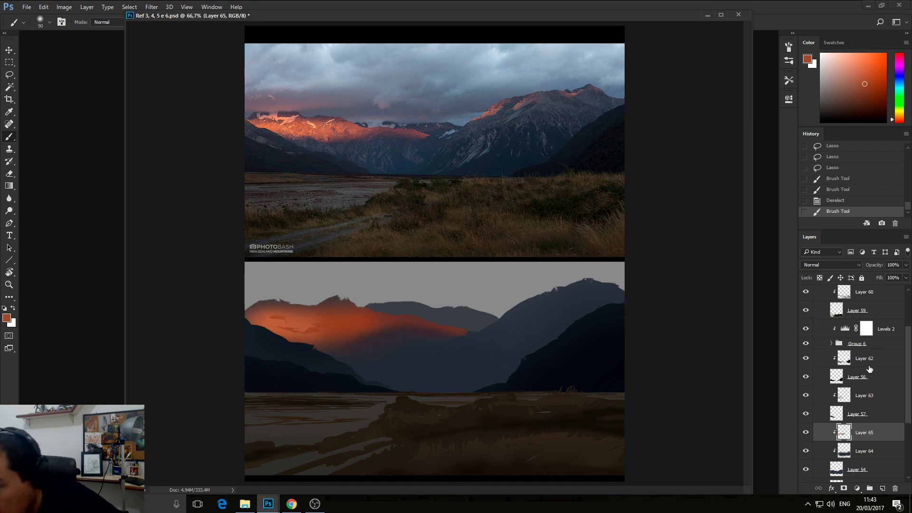
- Paint dark brown along the left mountain edge and orange-brown on the right ridge
alt+click(320, 345)
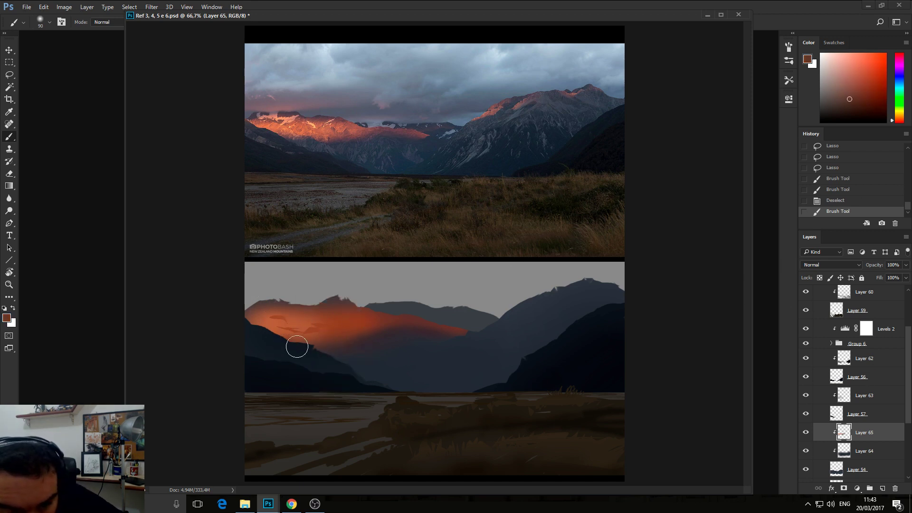
drag(297, 347, 312, 358)
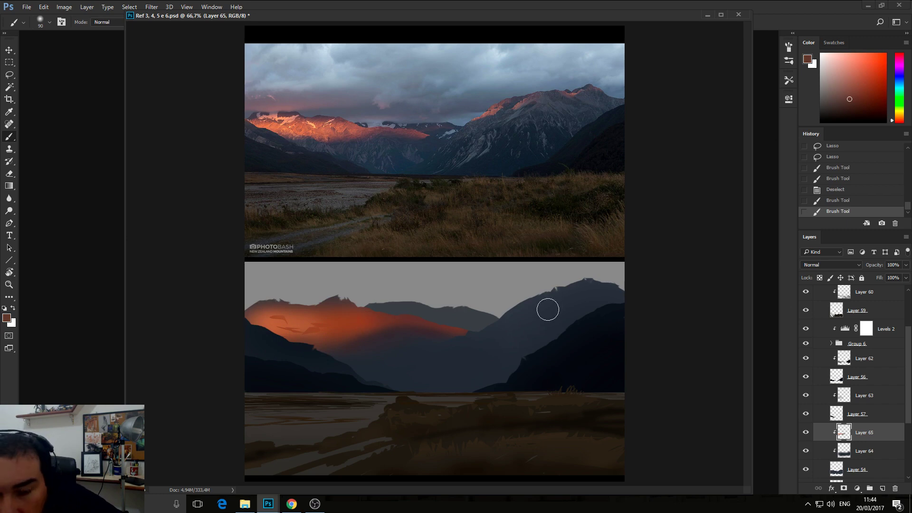
mouse_move(546, 290)
mouse_down()
mouse_move(504, 314)
mouse_move(509, 300)
mouse_move(529, 311)
mouse_move(517, 317)
mouse_move(540, 299)
mouse_up()
key([)
key([)
key([)
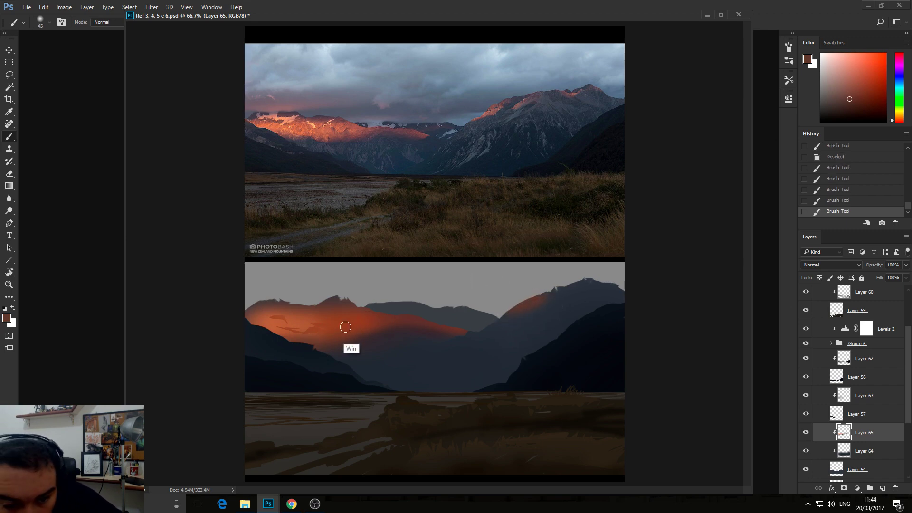
key(super)
key(super)
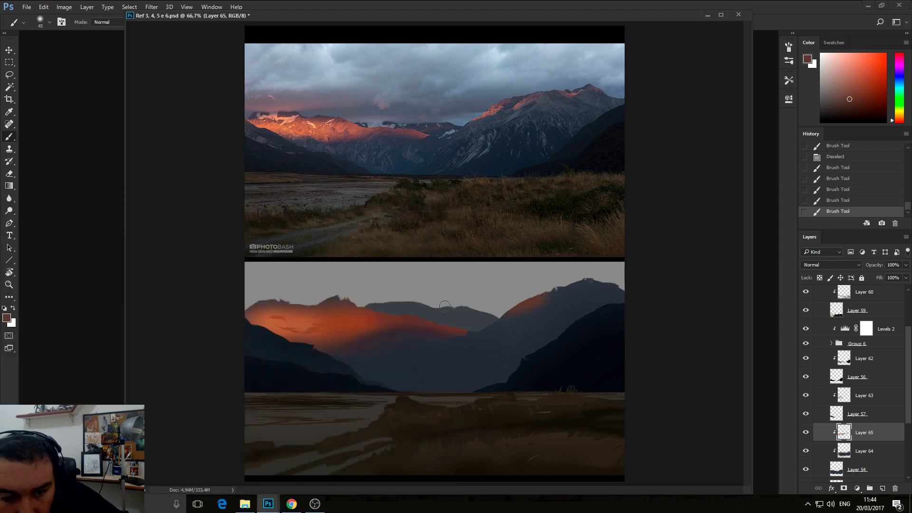
- Paint sampled orange glow along the right ridge crest, then add a new clipped empty layer
alt+click(314, 320)
drag(532, 299, 515, 307)
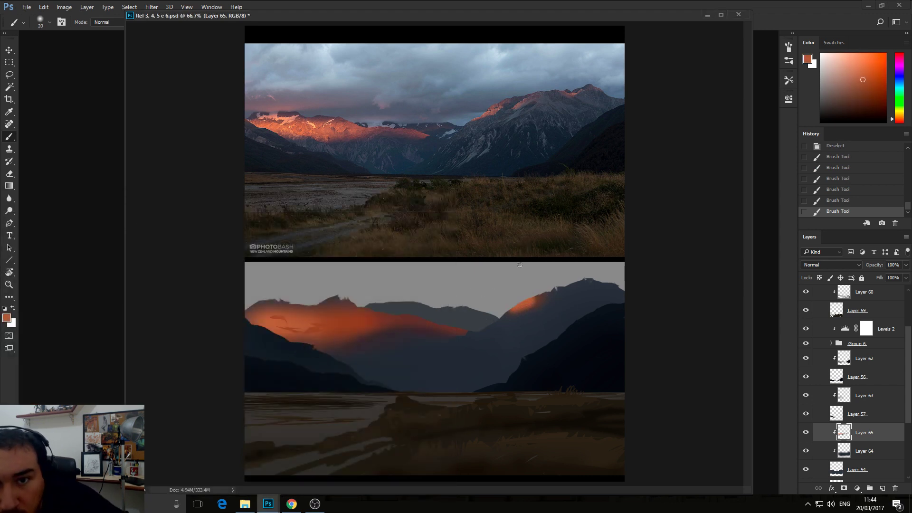
alt+click(536, 306)
mouse_move(534, 305)
mouse_down()
mouse_move(505, 315)
mouse_move(512, 310)
mouse_up()
key(ctrl+z)
key(ctrl+z)
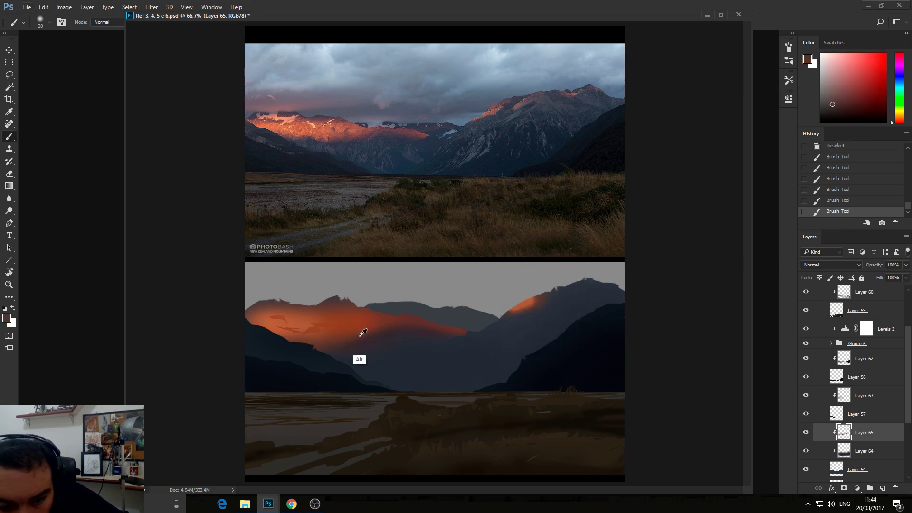
alt+click(325, 338)
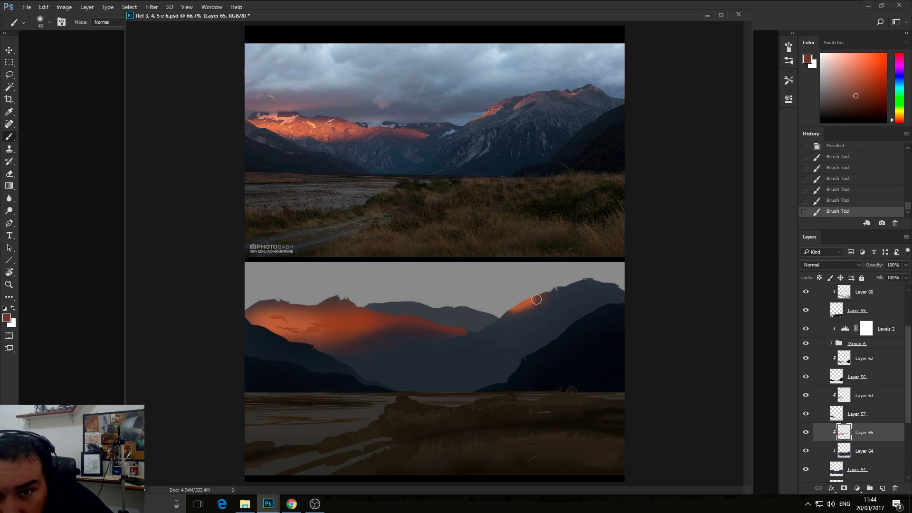
drag(536, 299, 554, 289)
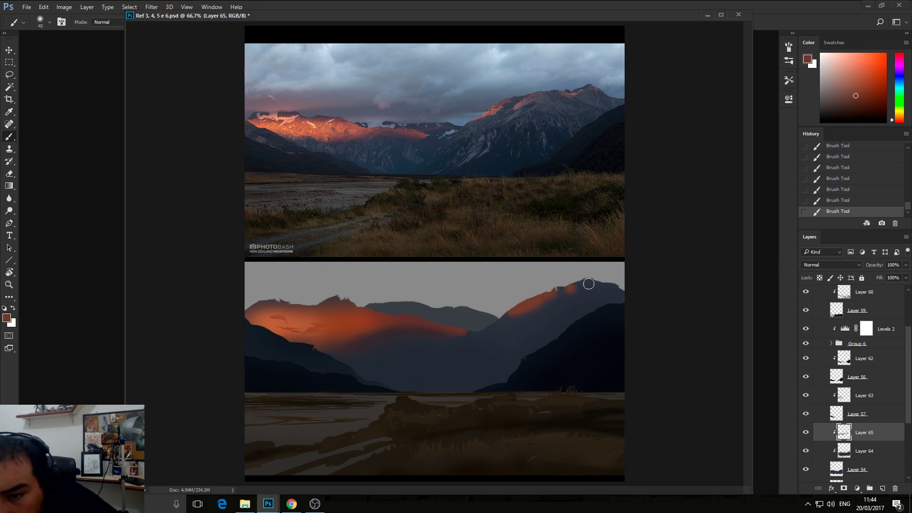
key(bracketleft)
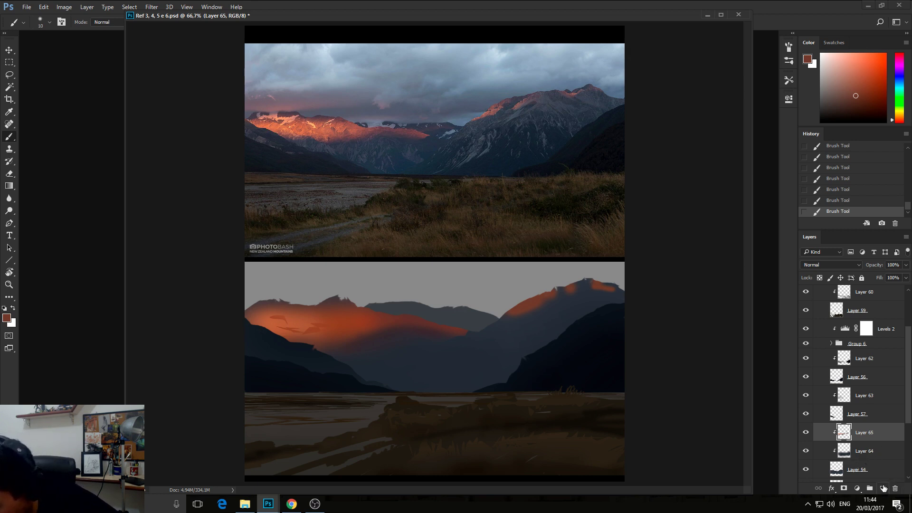
key(ctrl+shift+alt+n)
key(ctrl+alt+g)
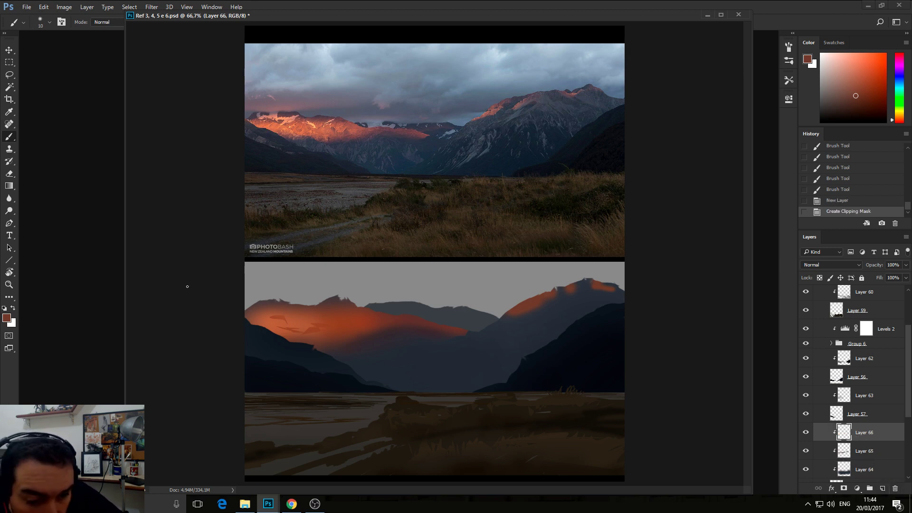
- Lasso snow patch shapes on the left peak and drag Layer 66 below Layer 64
click(9, 76)
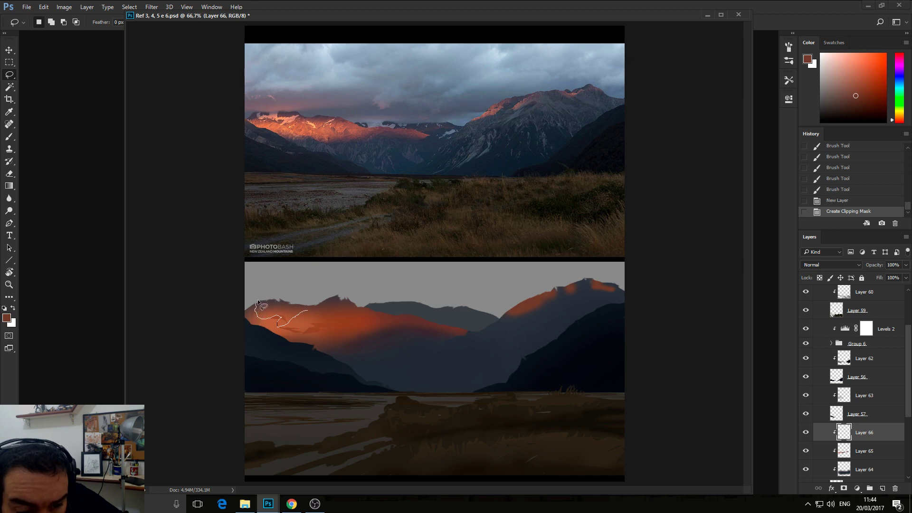
drag(258, 299, 264, 312)
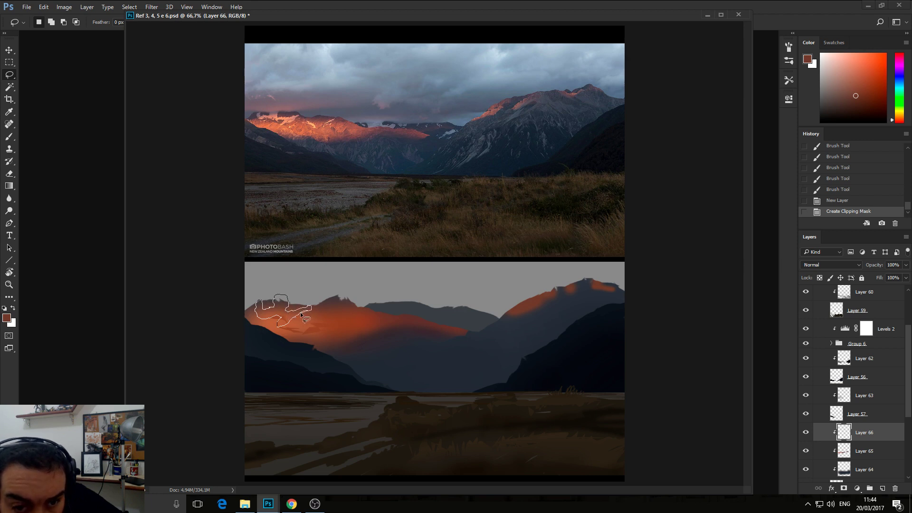
mouse_move(300, 314)
mouse_down()
mouse_move(336, 325)
mouse_move(317, 310)
mouse_move(354, 308)
mouse_move(351, 317)
mouse_up()
key(shift)
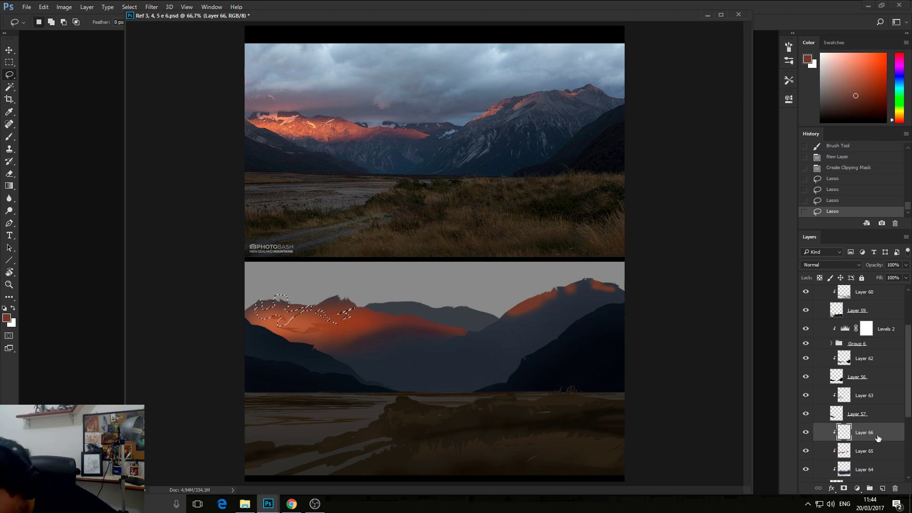
drag(862, 433, 868, 479)
- Lighten the lassoed left-peak patches with soft pinkish strokes
key(b)
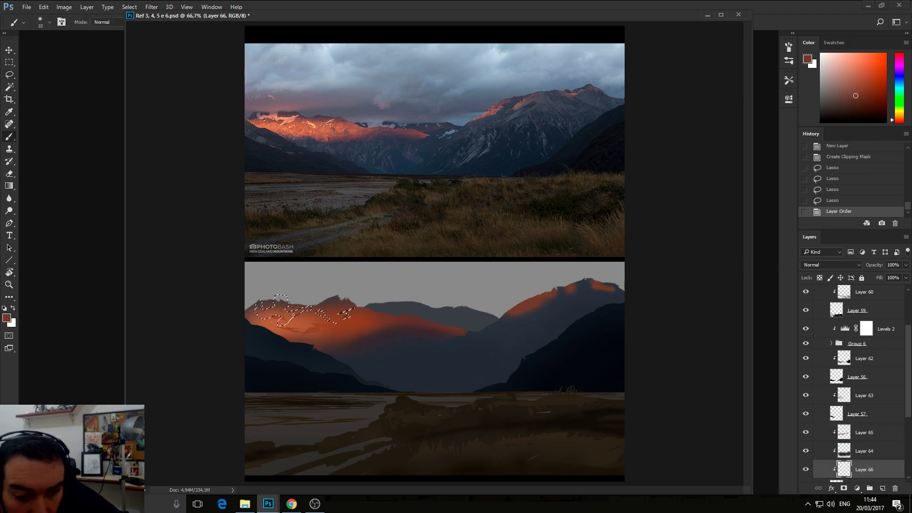
drag(855, 95, 839, 78)
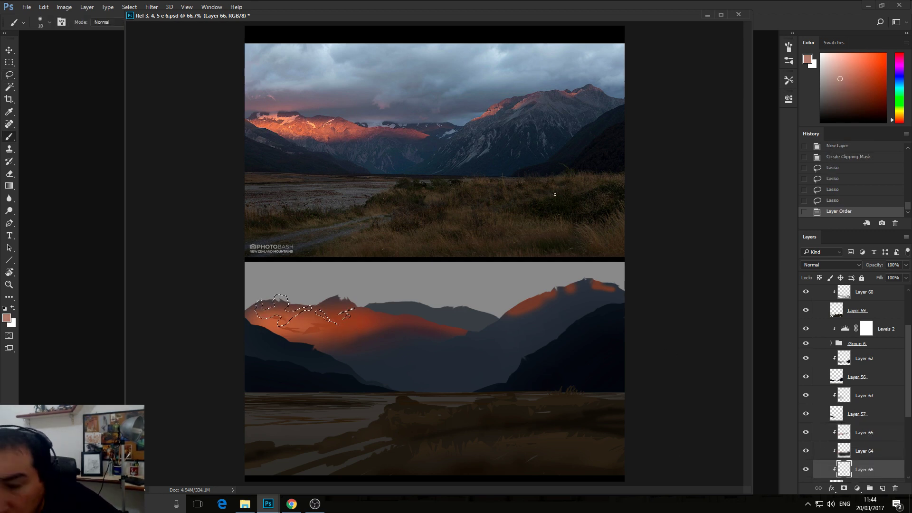
key(bracketright)
key(bracketright)
key(bracketright)
key(bracketright)
key(bracketright)
key(bracketright)
key(bracketright)
key(bracketright)
key(bracketright)
key(bracketright)
key(bracketright)
key(bracketright)
key(bracketright)
key(bracketright)
key(bracketright)
key(bracketright)
key(bracketright)
key(bracketright)
drag(247, 294, 285, 290)
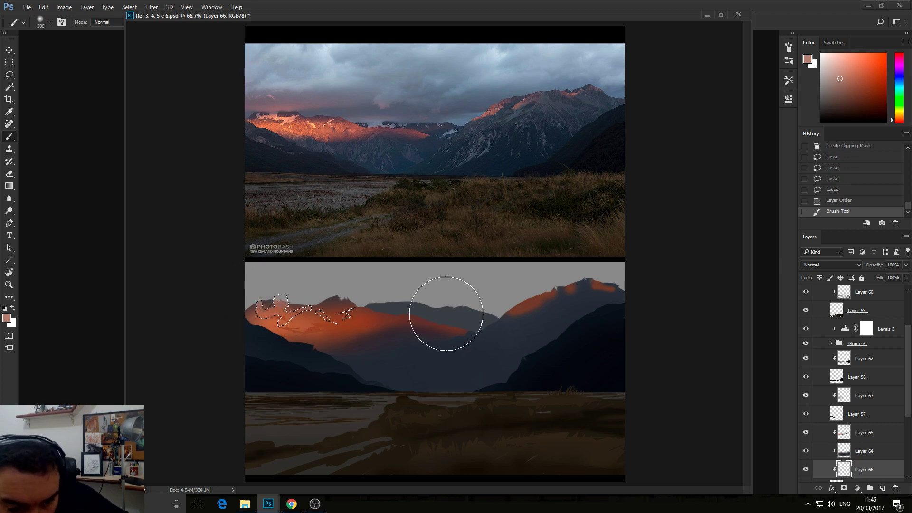
key(bracketright)
key(ctrl+z)
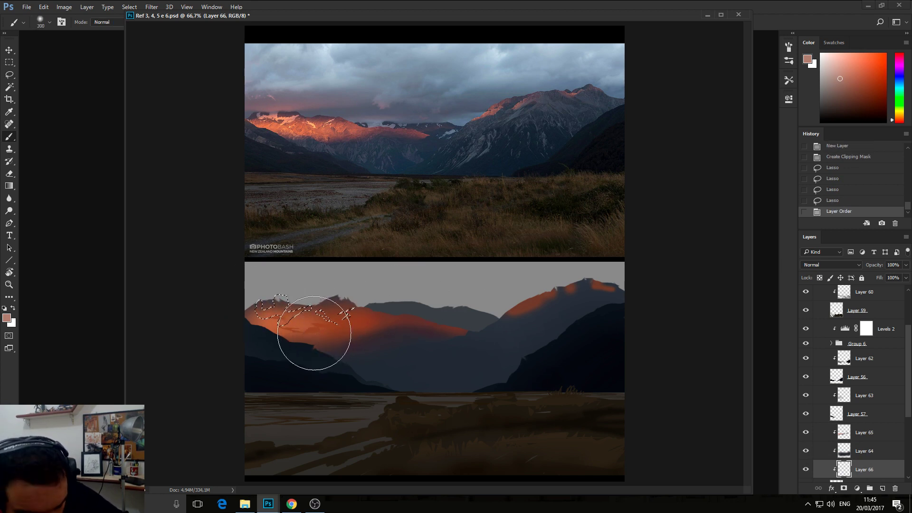
key(ctrl+h)
mouse_move(225, 309)
mouse_down()
mouse_move(420, 331)
mouse_move(233, 305)
mouse_move(350, 330)
mouse_up()
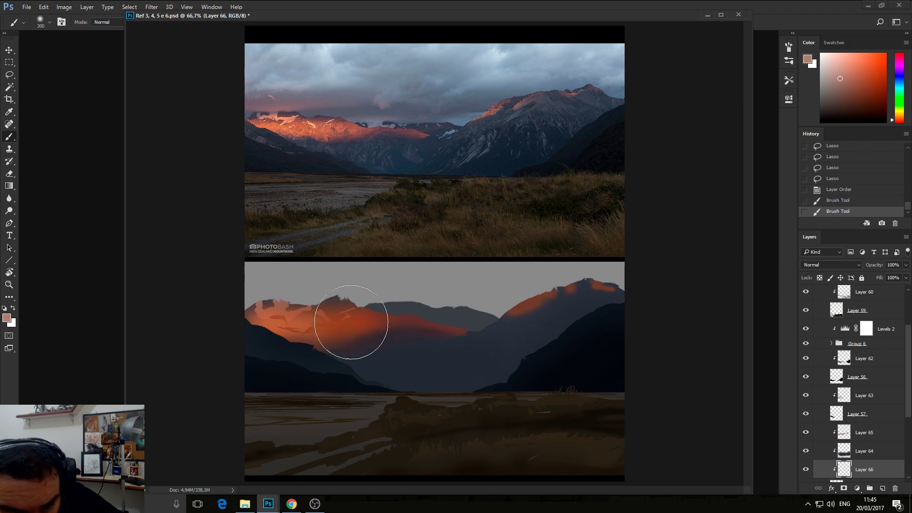
drag(838, 77, 837, 67)
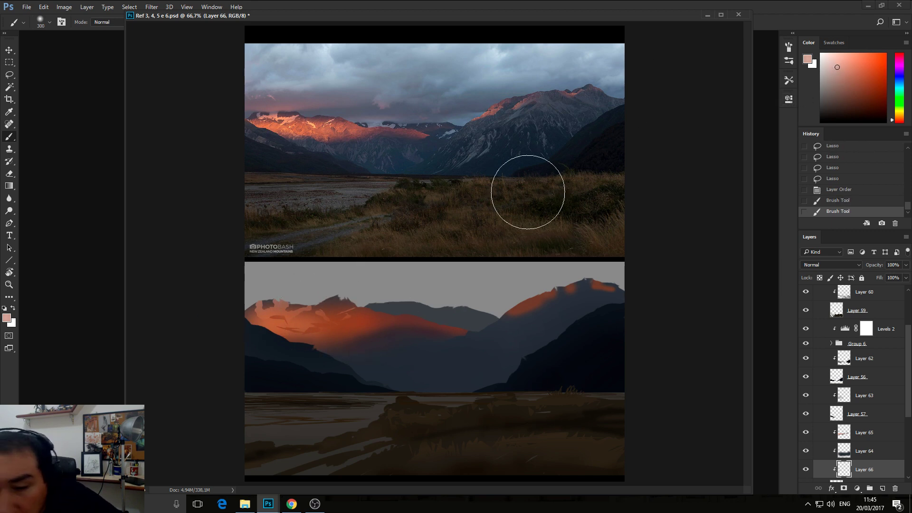
drag(259, 275, 325, 291)
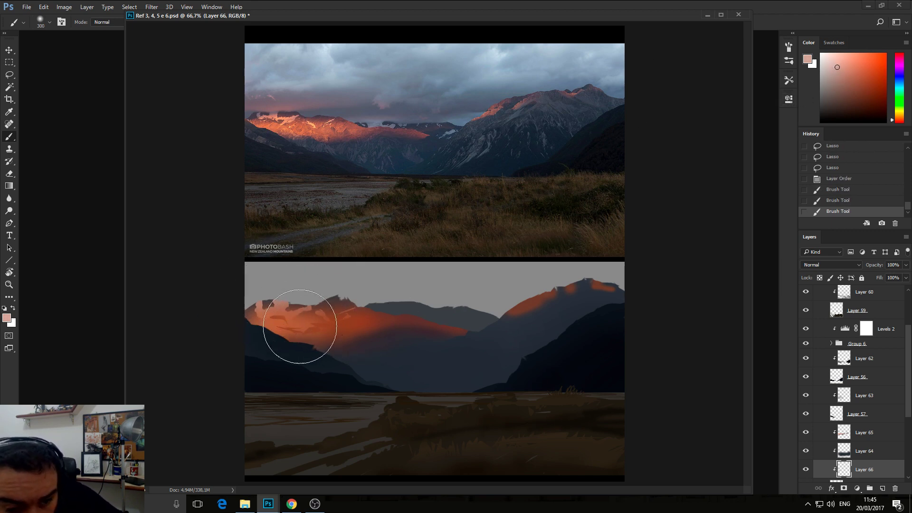
- With a 100 px brush, darken the left ridge using a sampled dark brown
key(ctrl)
key(bracketleft)
key(bracketleft)
key(bracketleft)
key(bracketleft)
key(bracketleft)
key(bracketleft)
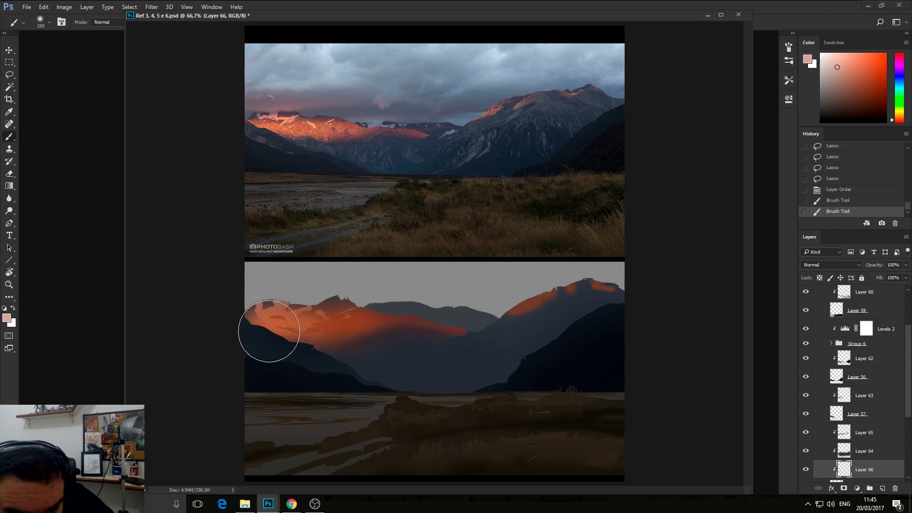
drag(310, 318, 303, 313)
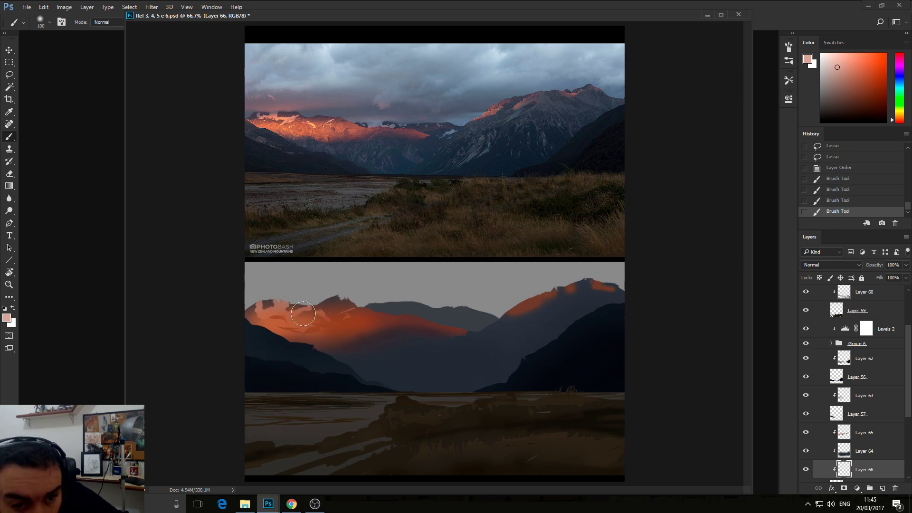
key(alt)
alt+click(266, 303)
drag(250, 304, 302, 290)
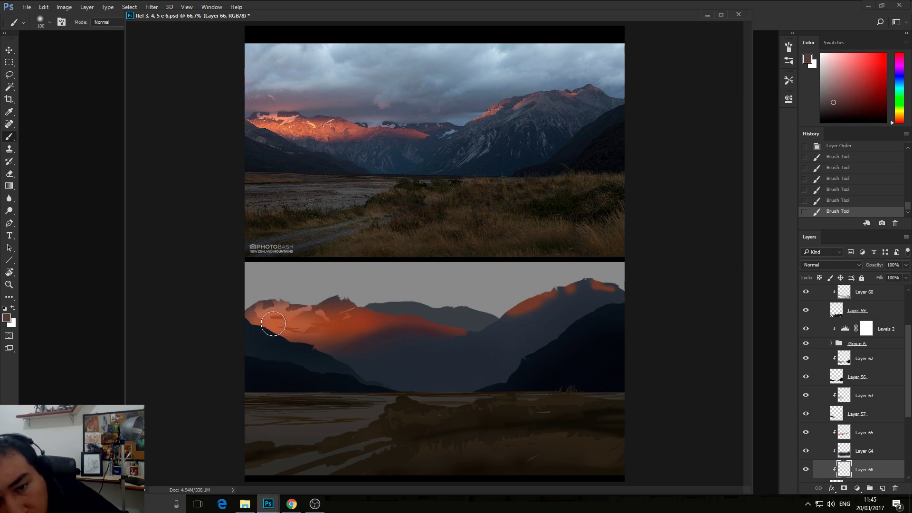
- Move Layer 66 above Layer 65 and retint the snow patches with sampled orange-brown
drag(871, 462, 867, 432)
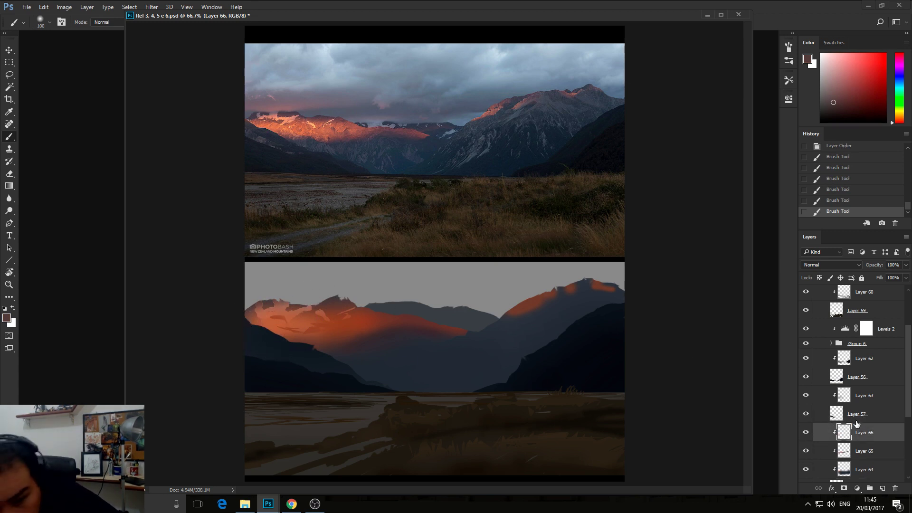
alt+click(303, 346)
drag(259, 311, 305, 322)
key(ctrl+z)
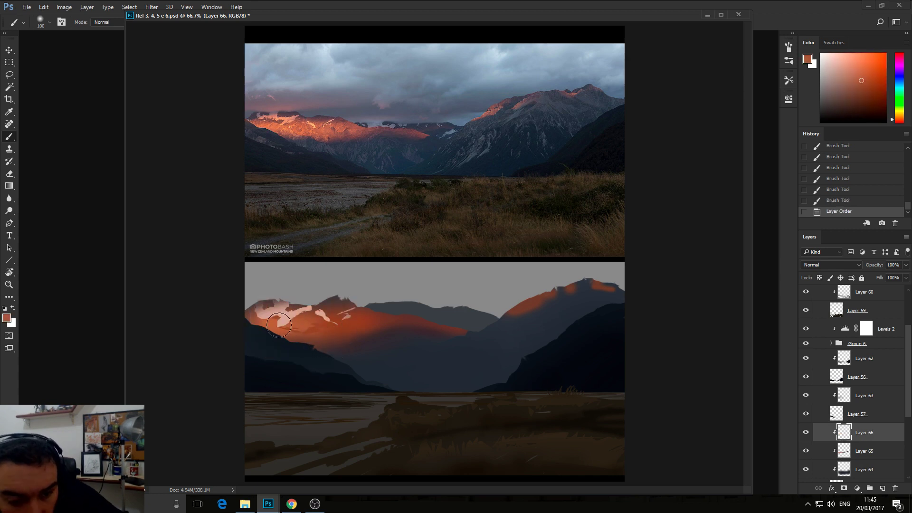
key(bracketright)
key(bracketright)
key(bracketright)
key(bracketright)
key(bracketright)
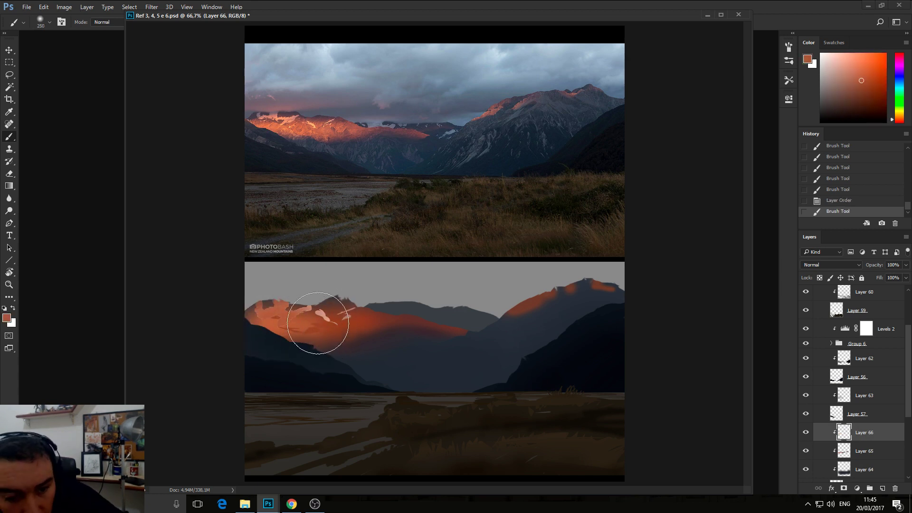
key(ctrl+z)
drag(314, 327, 289, 330)
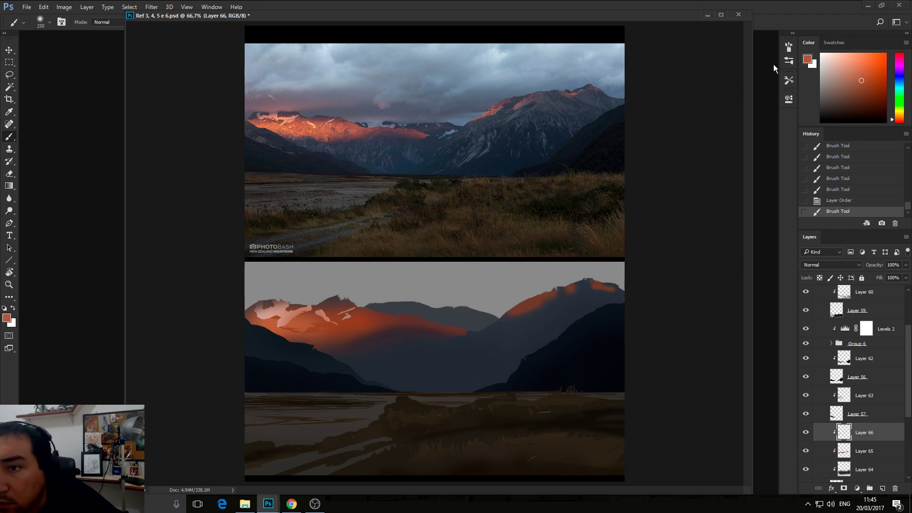
- Switch to the 45 px soft round brush and try orange over the pale snow patches
click(42, 23)
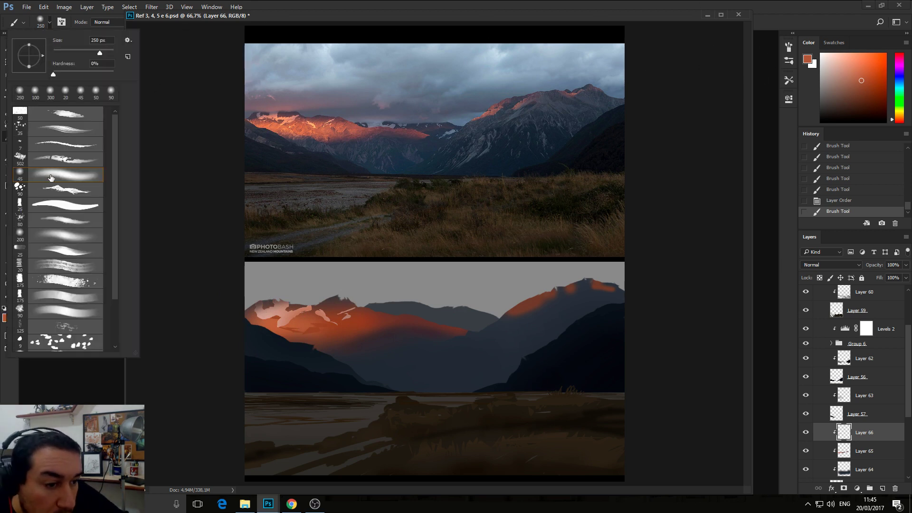
click(47, 176)
click(61, 22)
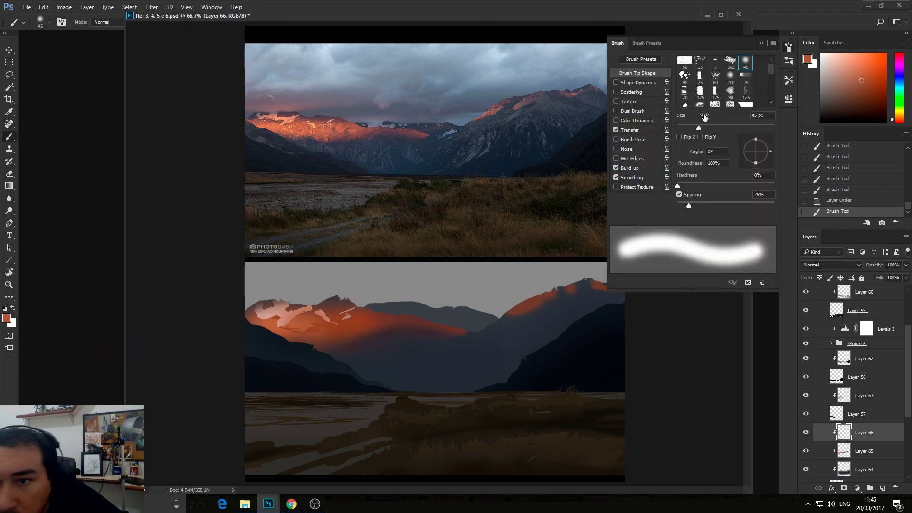
click(789, 48)
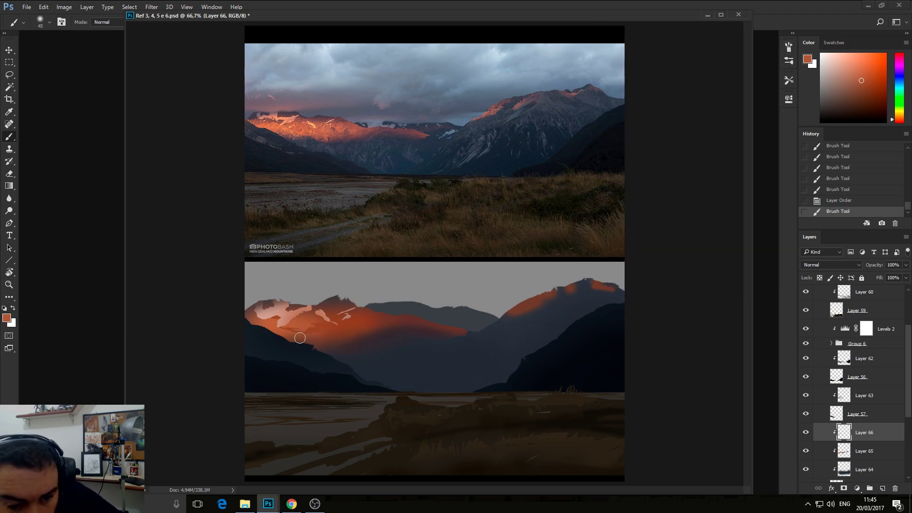
mouse_move(295, 330)
mouse_down()
mouse_move(345, 323)
mouse_move(288, 328)
mouse_move(328, 312)
mouse_up()
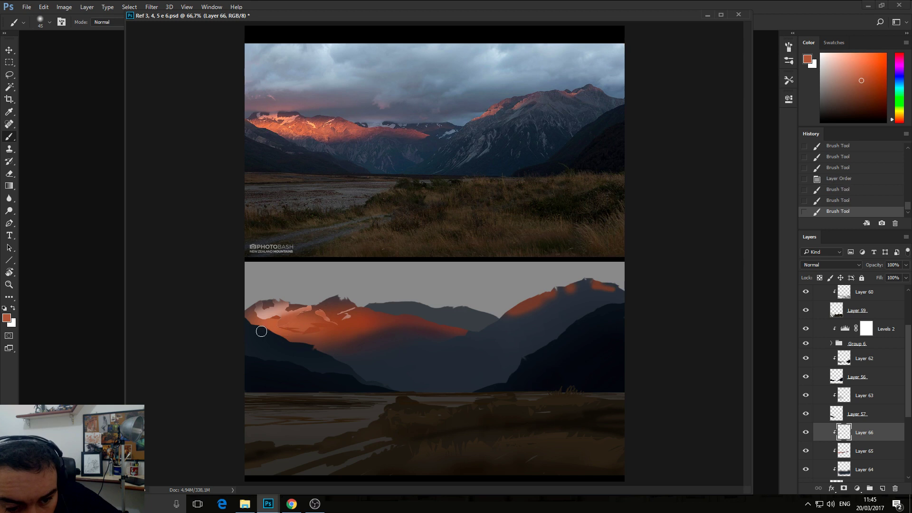
key(ctrl+z)
alt+click(307, 322)
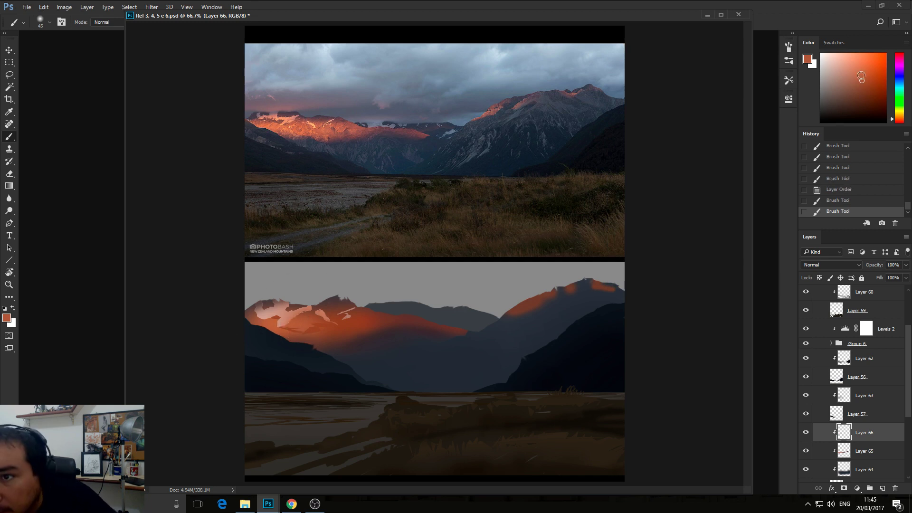
- With a 90 px brush, tint the snow salmon and extend the orange glow, then deselect
drag(861, 77, 848, 67)
key(bracketleft)
key(bracketright)
key(bracketright)
key(bracketright)
key(bracketright)
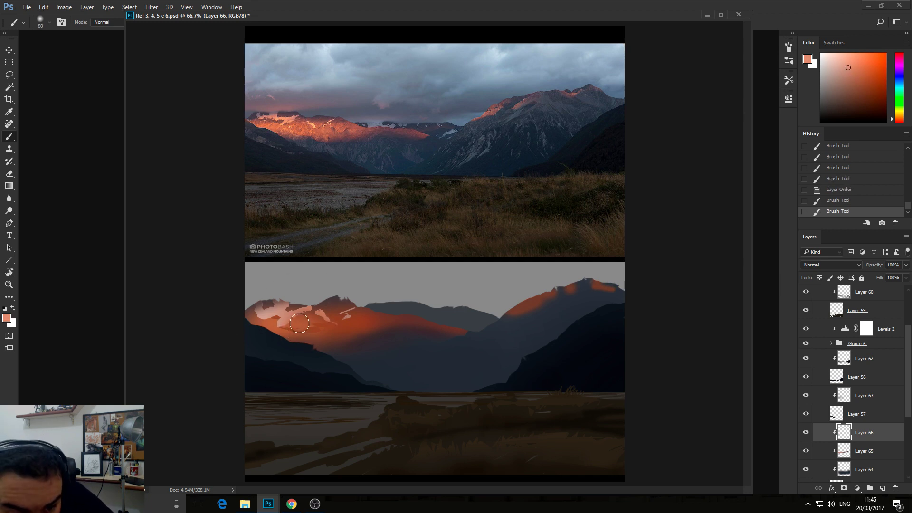
drag(305, 317, 285, 323)
drag(860, 70, 855, 74)
mouse_move(286, 324)
mouse_down()
mouse_move(321, 310)
mouse_move(300, 315)
mouse_move(324, 318)
mouse_move(274, 330)
mouse_move(358, 323)
mouse_up()
key(ctrl+d)
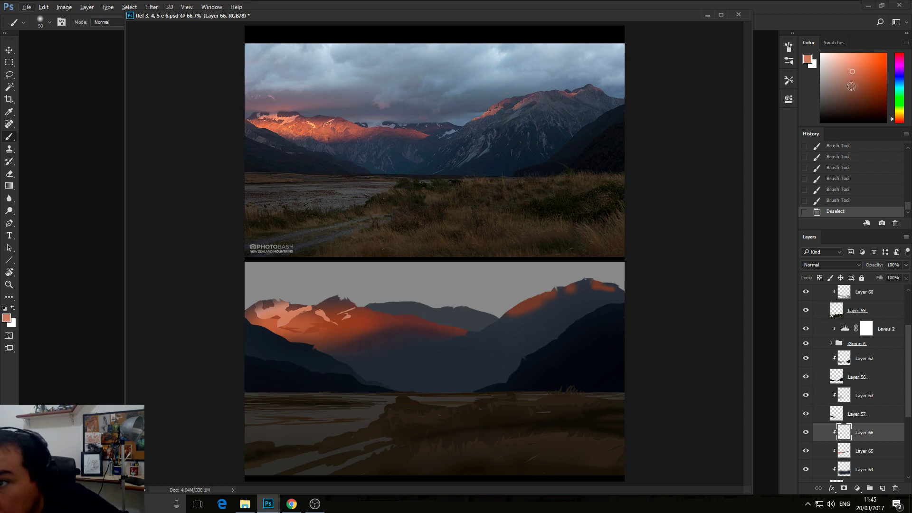
- Add short light-orange strokes on the orange slope and pick a darker brown
click(360, 325)
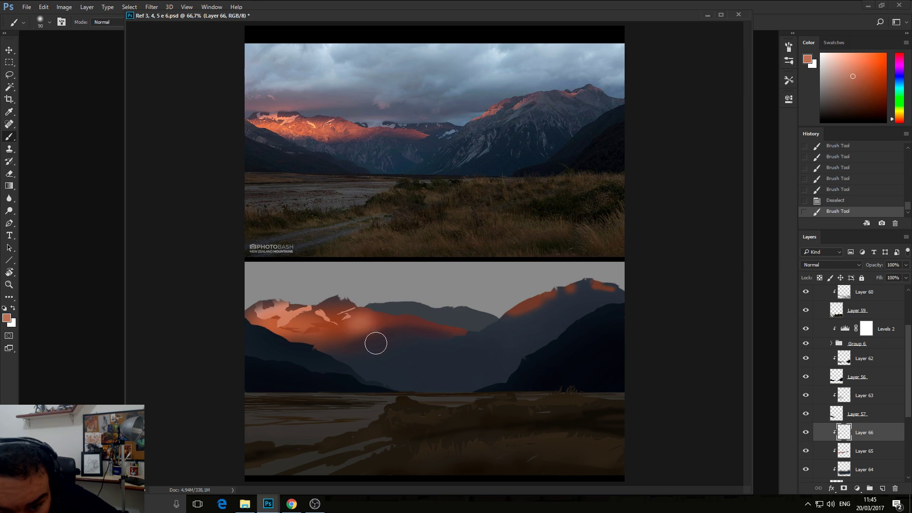
key(ctrl+z)
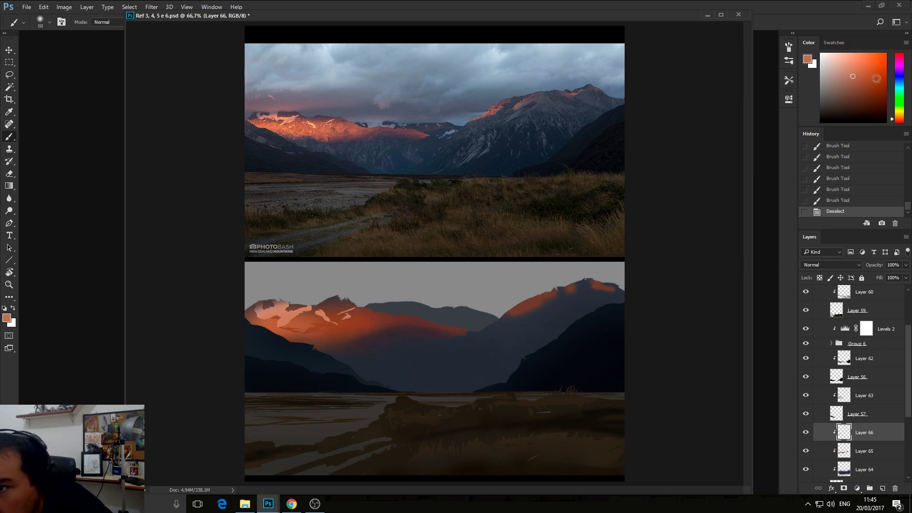
drag(855, 76, 851, 85)
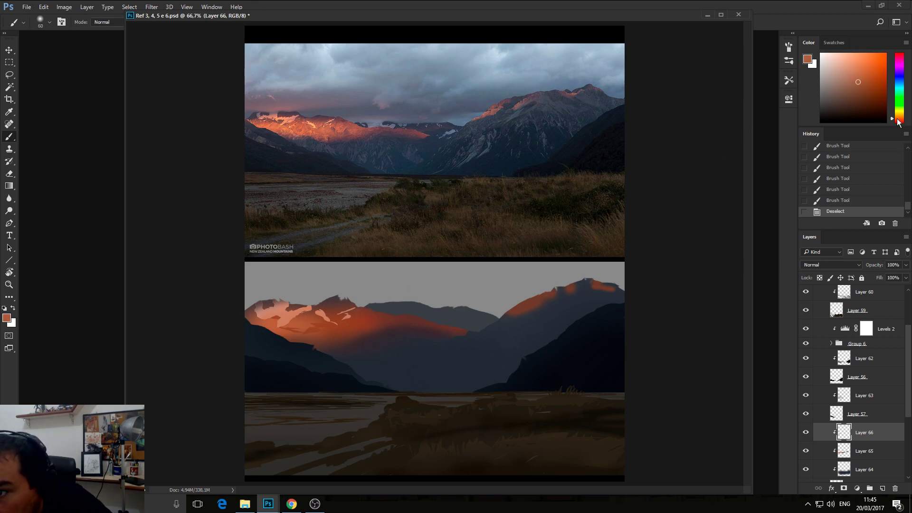
key(bracketleft)
drag(346, 324, 388, 316)
mouse_move(360, 310)
mouse_down()
mouse_move(383, 316)
mouse_move(371, 322)
mouse_up()
drag(375, 315, 386, 319)
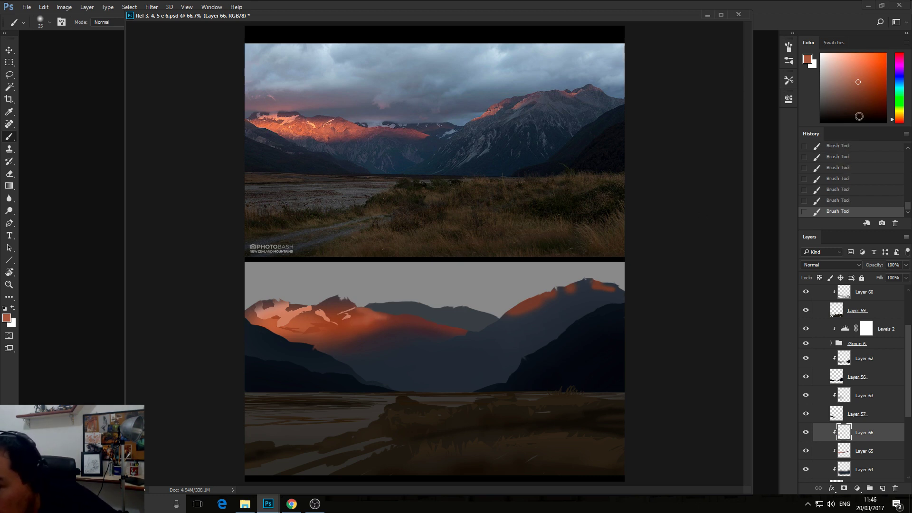
click(859, 89)
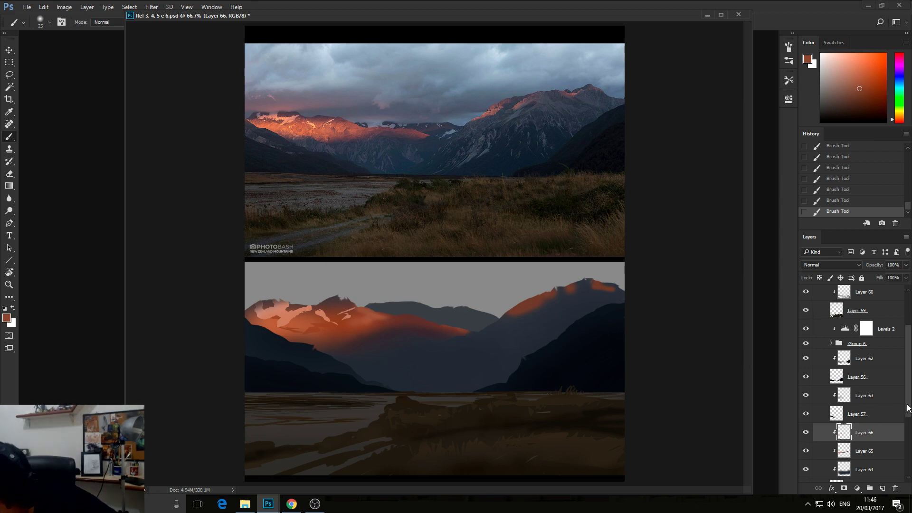
scroll(905, 432, down, 3)
- Add a new layer clipped to Layer 55 and darken the far mountains with blue-grey
click(849, 456)
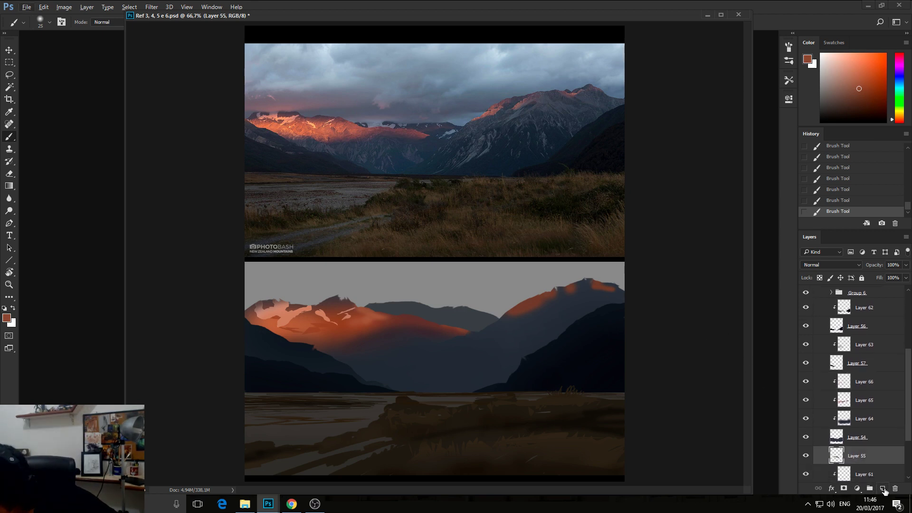
click(882, 488)
key(ctrl+alt+g)
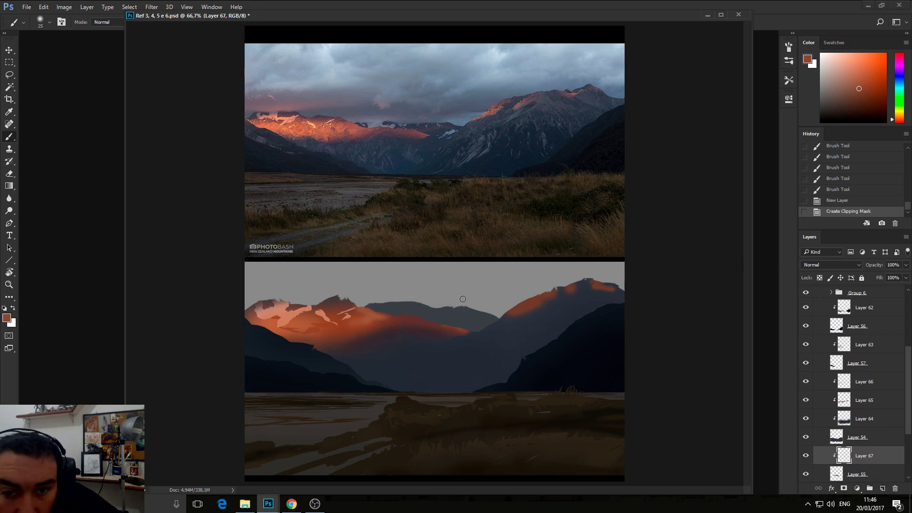
alt+click(459, 324)
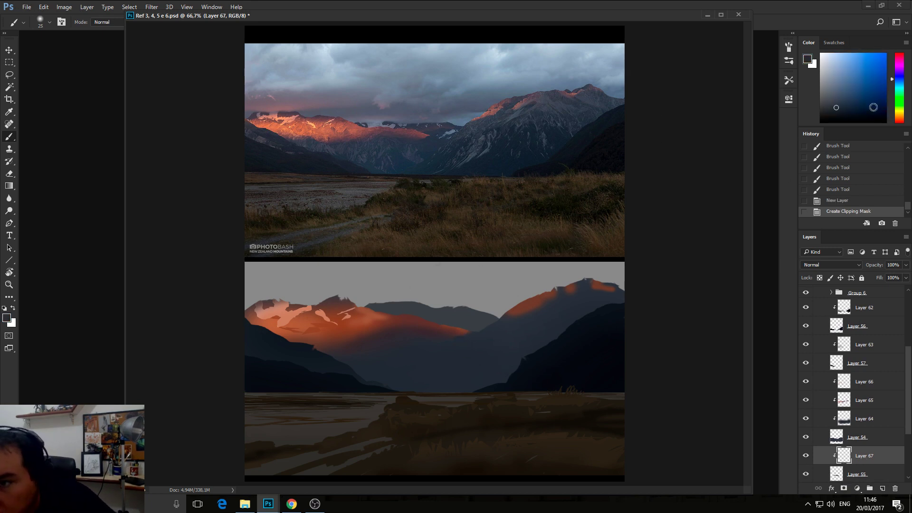
click(839, 114)
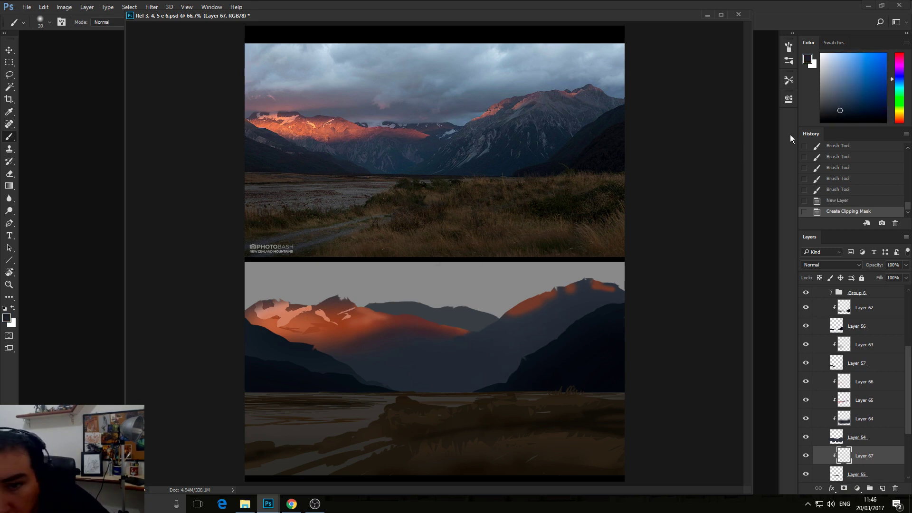
key(bracketright)
key(bracketright)
key(bracketright)
key(bracketright)
drag(375, 313, 586, 329)
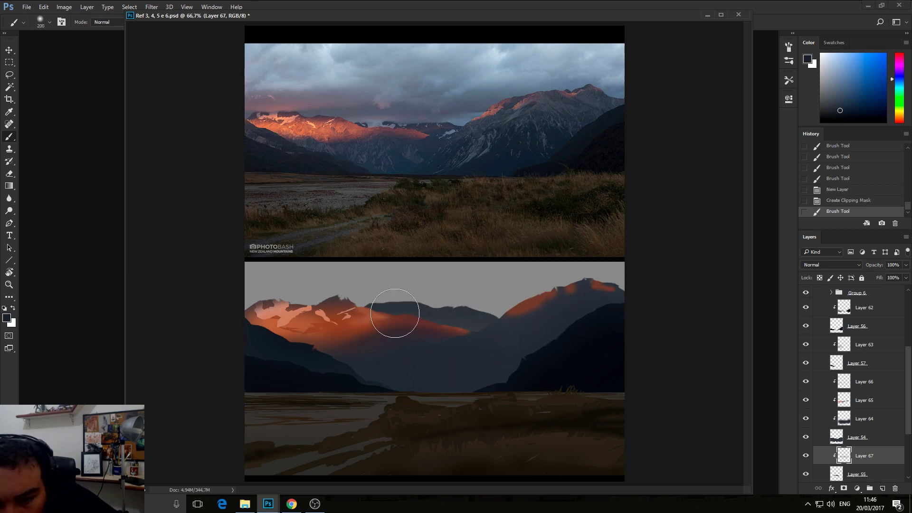
drag(340, 308, 591, 348)
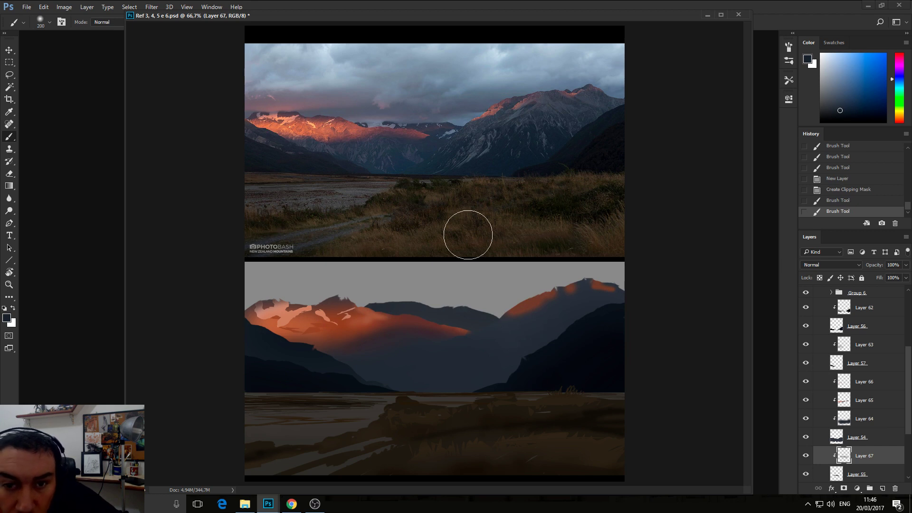
- Lasso small patches on the central ridge, paint them grey-blue, and deselect
click(9, 75)
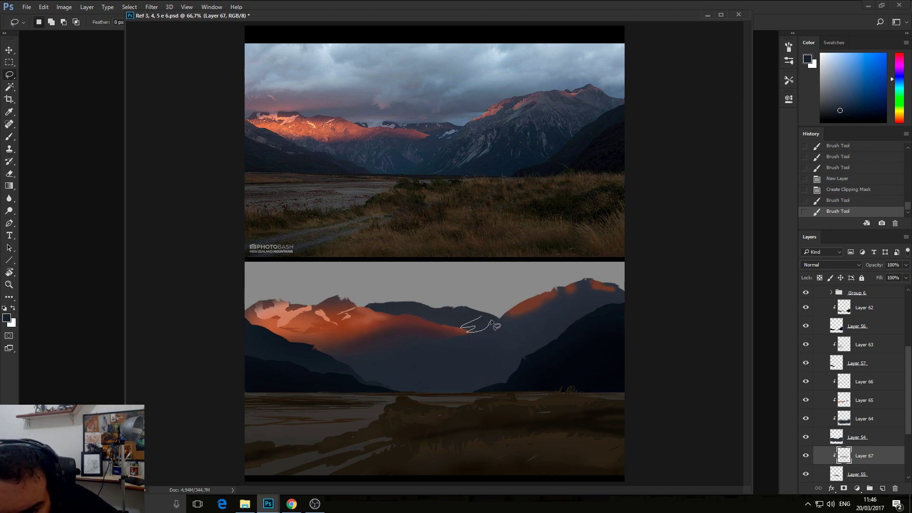
drag(491, 319, 492, 322)
key(shift)
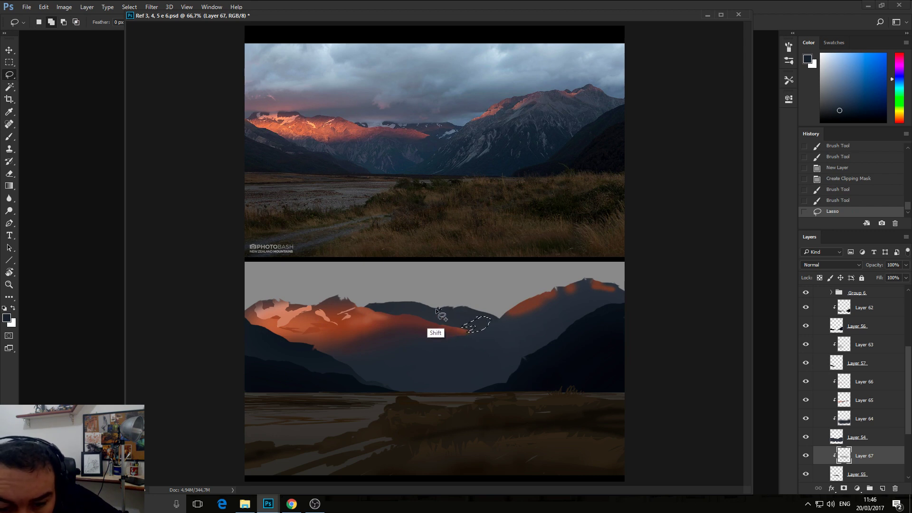
drag(435, 309, 440, 310)
mouse_move(434, 309)
mouse_down()
mouse_move(396, 303)
mouse_move(408, 310)
mouse_move(394, 326)
mouse_move(380, 300)
mouse_move(406, 309)
mouse_up()
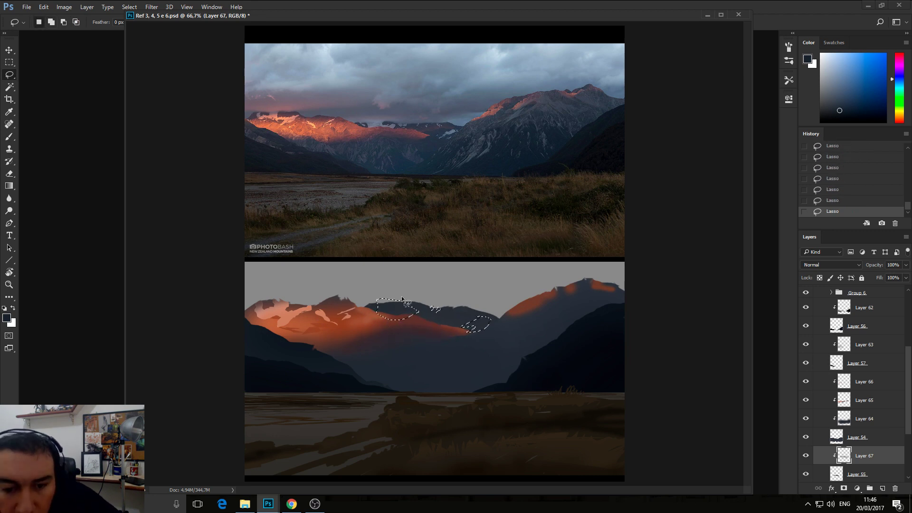
click(832, 87)
key(b)
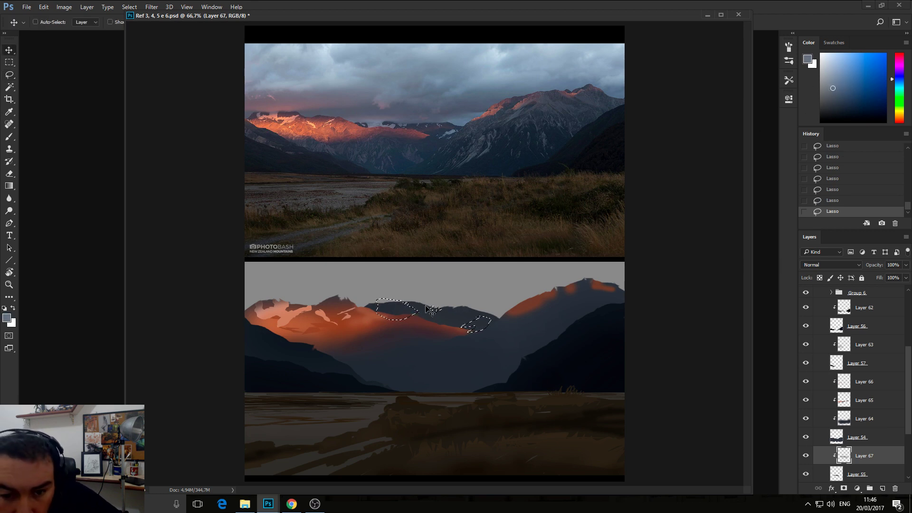
mouse_move(406, 319)
mouse_down()
mouse_move(539, 321)
mouse_move(488, 314)
mouse_move(486, 305)
mouse_move(510, 319)
mouse_move(501, 342)
mouse_move(467, 311)
mouse_up()
key(ctrl+d)
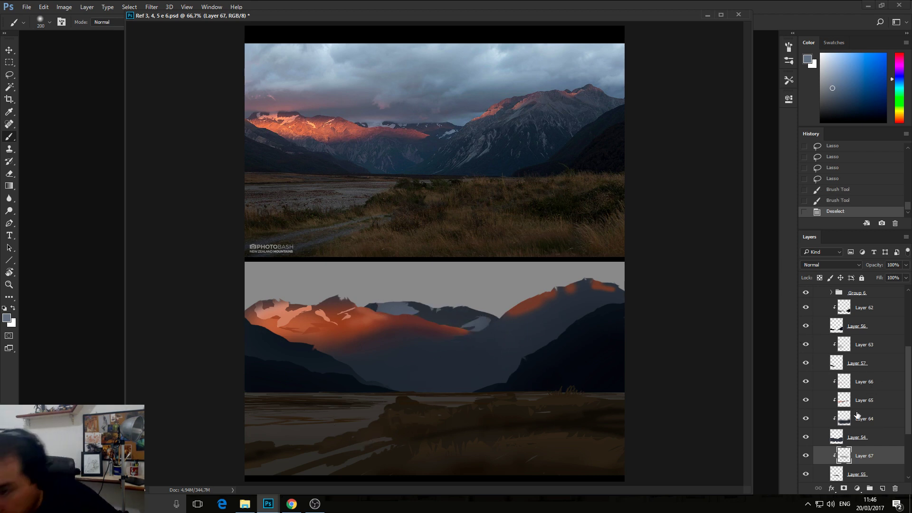
- Create a new empty Layer 68 above Layer 60
drag(907, 411, 906, 362)
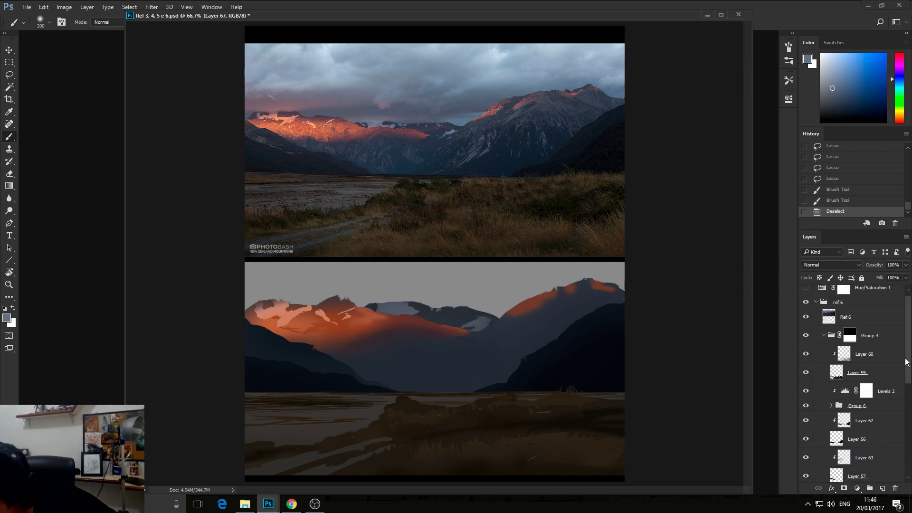
click(869, 421)
click(870, 355)
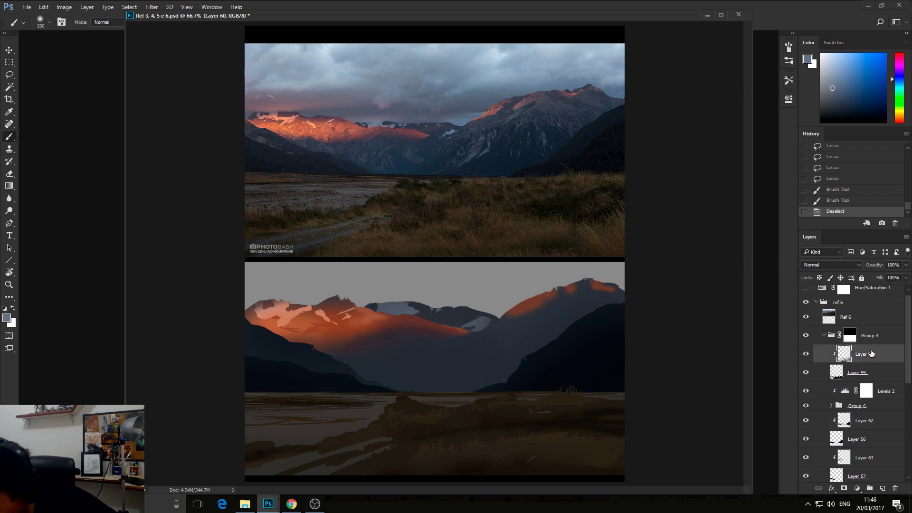
click(881, 489)
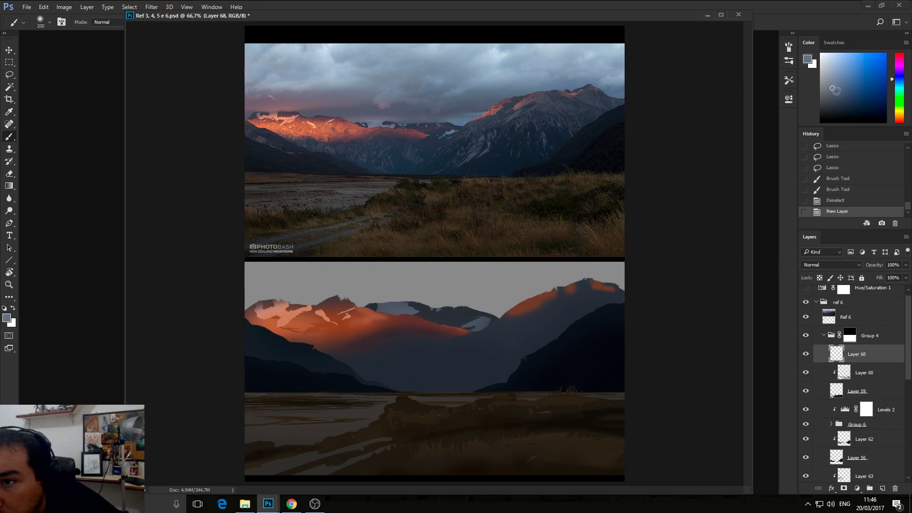
- Undo trial haze strokes and move Layer 68 down between Layer 54 and Layer 67
drag(551, 287, 266, 298)
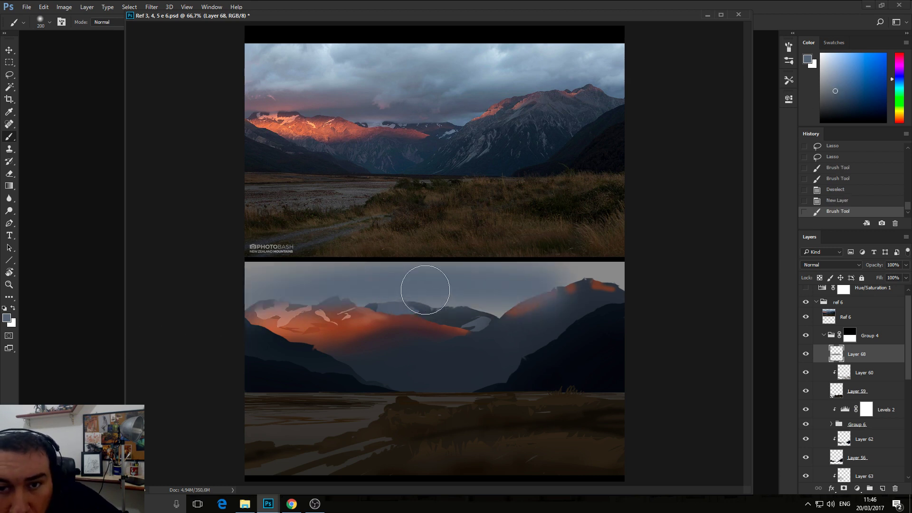
key(ctrl+z)
mouse_move(385, 268)
mouse_down()
mouse_move(387, 261)
mouse_move(639, 267)
mouse_up()
key(ctrl+z)
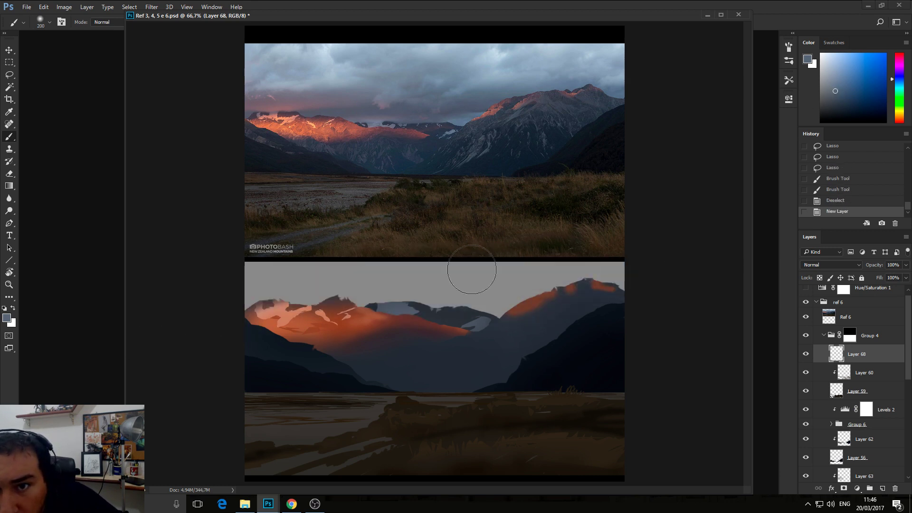
drag(421, 266, 628, 259)
key(ctrl+z)
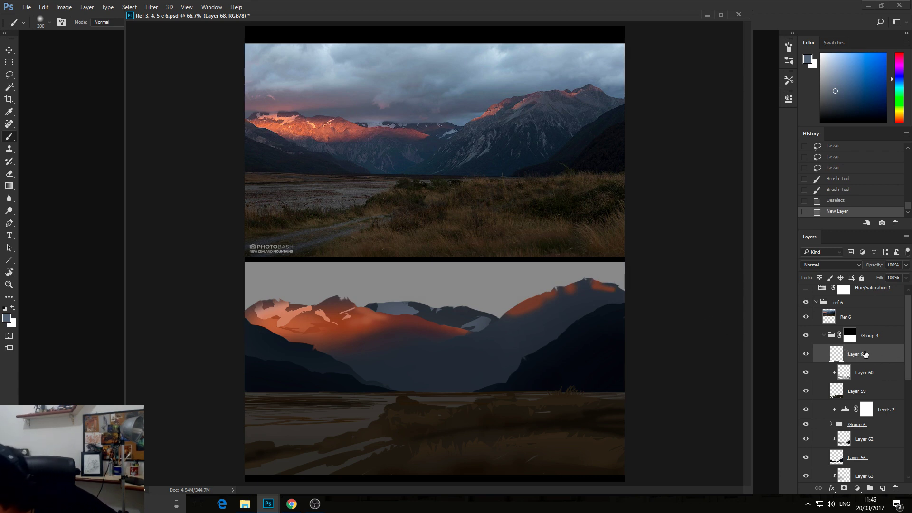
drag(864, 354, 859, 468)
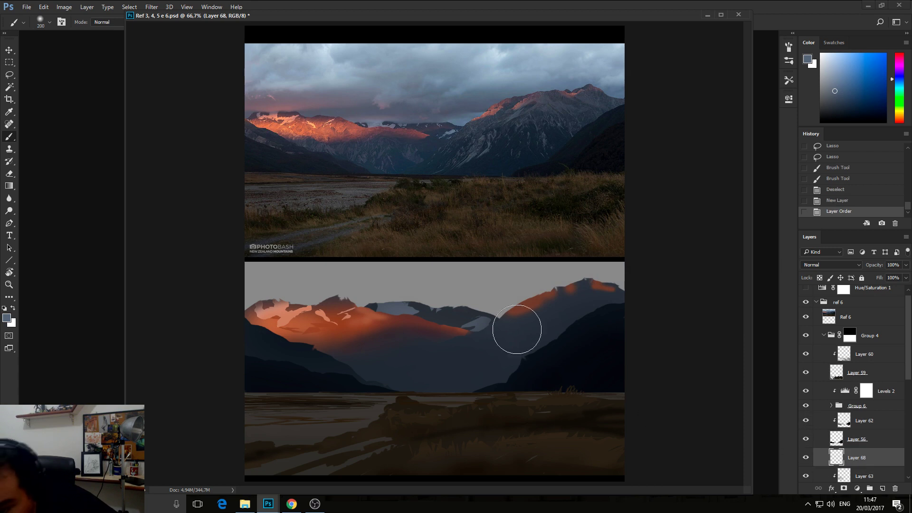
mouse_move(498, 275)
mouse_down()
mouse_move(578, 275)
mouse_move(590, 284)
mouse_up()
key(ctrl+z)
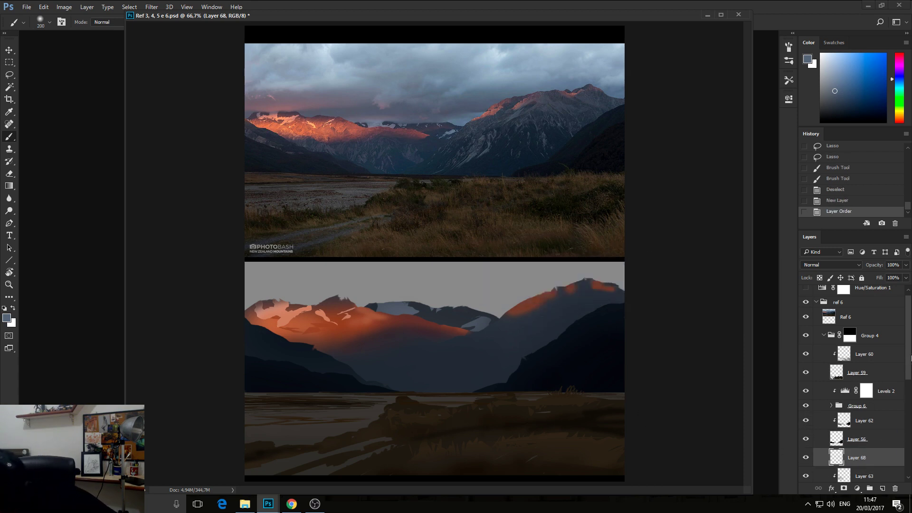
scroll(850, 375, down, 5)
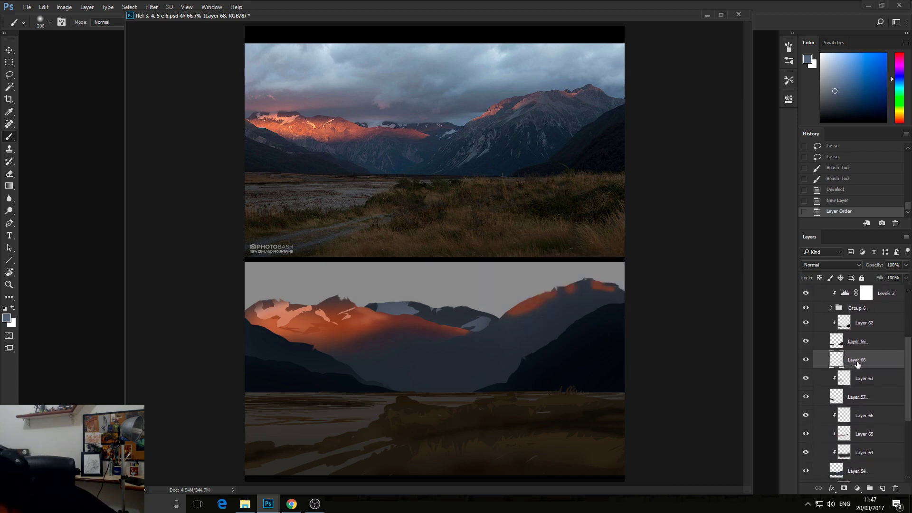
drag(857, 364, 852, 467)
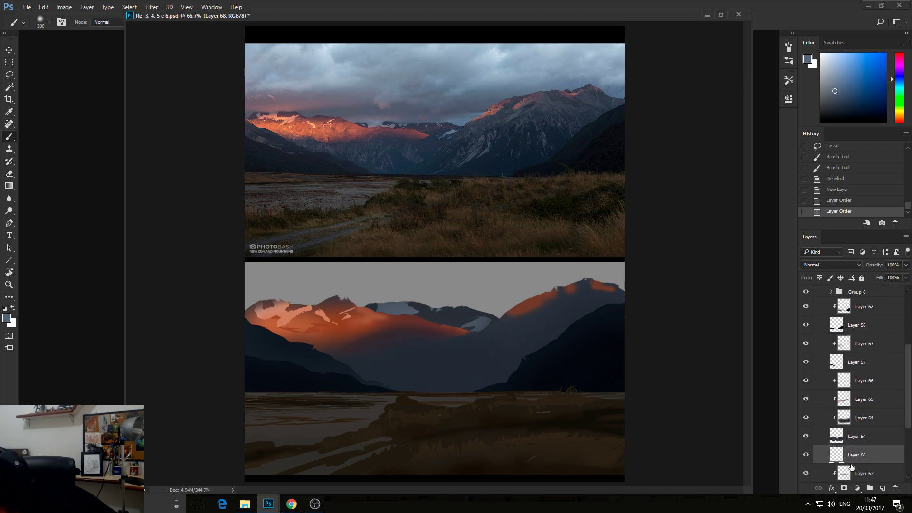
- Paint light blue-grey into the lower sky and shrink the brush to 80 px
mouse_move(601, 273)
mouse_down()
mouse_move(633, 276)
mouse_move(592, 273)
mouse_up()
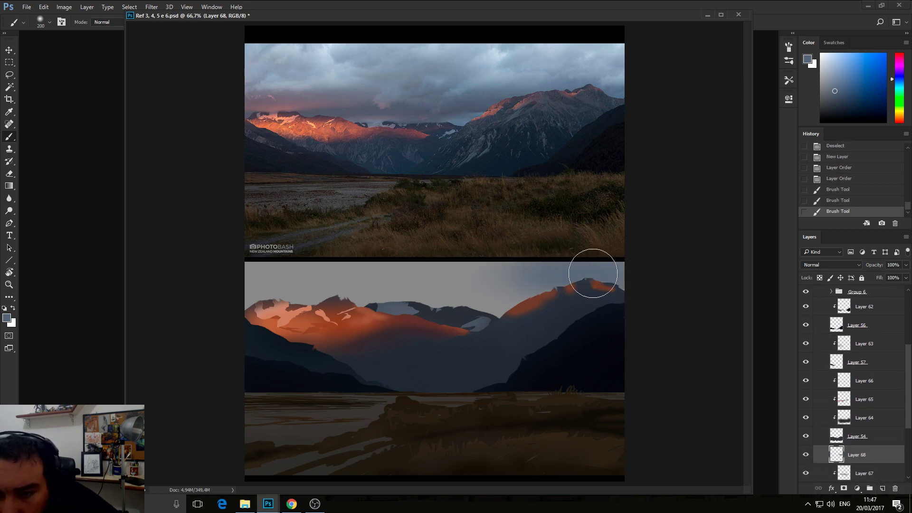
click(836, 88)
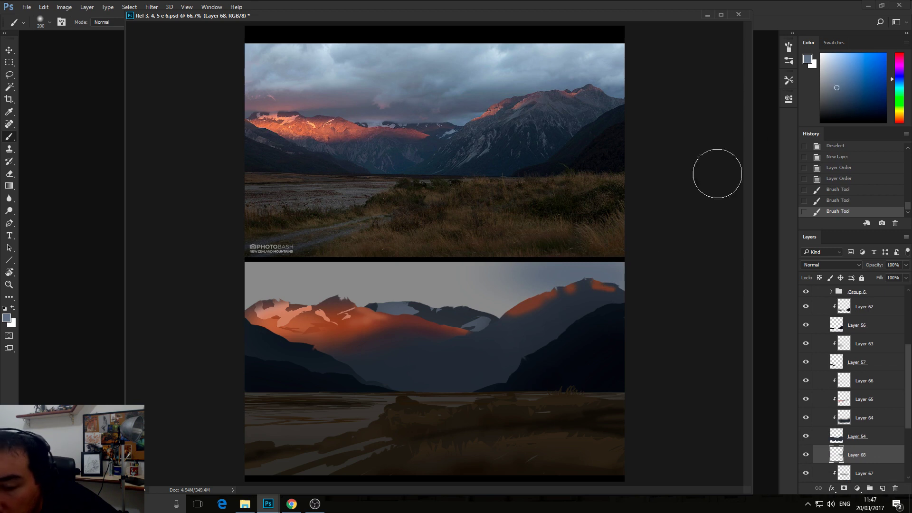
drag(509, 288, 483, 302)
mouse_move(613, 269)
mouse_down()
mouse_move(490, 285)
mouse_move(519, 295)
mouse_move(506, 288)
mouse_move(505, 264)
mouse_move(517, 257)
mouse_move(516, 283)
mouse_move(436, 293)
mouse_move(504, 288)
mouse_move(453, 292)
mouse_up()
key(ctrl+z)
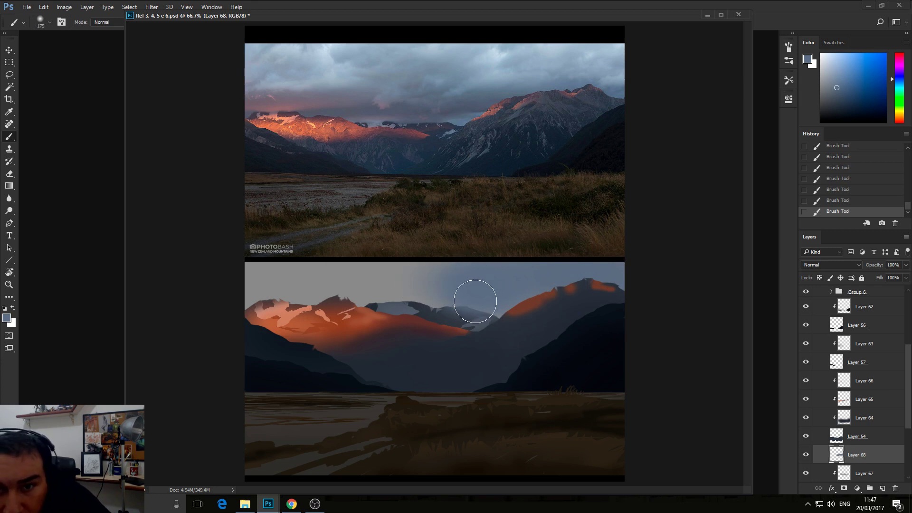
key(bracketleft)
key(bracketleft)
key(bracketleft)
key(bracketleft)
key(bracketleft)
key(bracketleft)
- Lay darker blue-grey haze over the central peaks, extending the band over the left orange peaks
drag(835, 90, 833, 97)
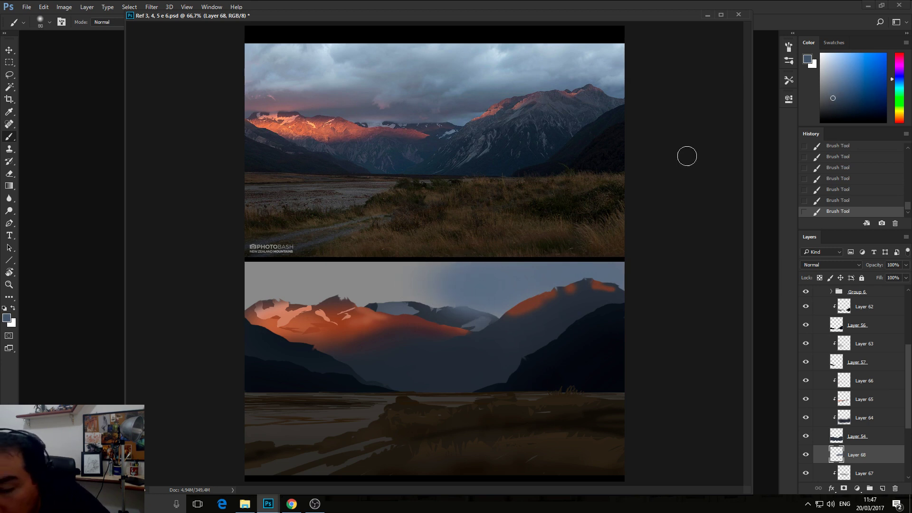
mouse_move(395, 307)
mouse_down()
mouse_move(521, 298)
mouse_move(433, 300)
mouse_move(512, 301)
mouse_move(463, 304)
mouse_move(487, 302)
mouse_up()
key(e)
drag(441, 327, 520, 316)
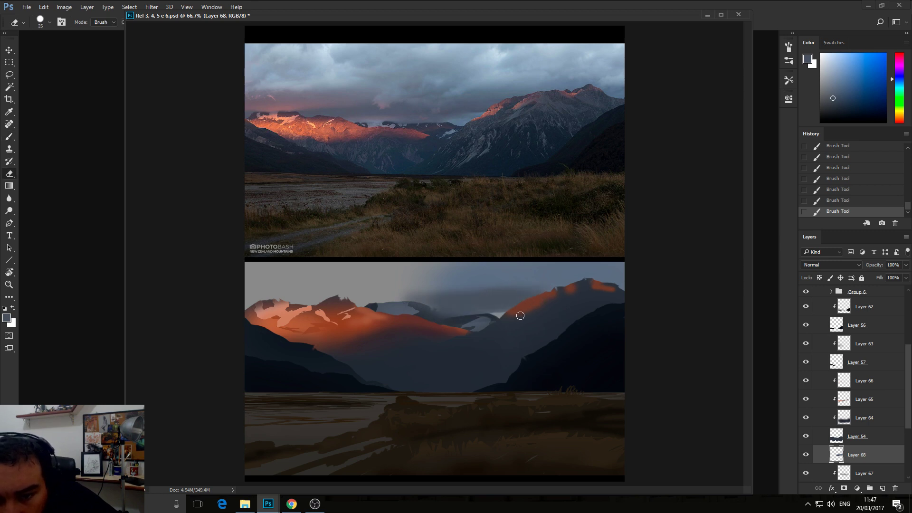
key(b)
mouse_move(432, 319)
mouse_down()
mouse_move(477, 316)
mouse_move(442, 310)
mouse_move(512, 303)
mouse_up()
mouse_move(449, 299)
mouse_down()
mouse_move(487, 298)
mouse_move(386, 291)
mouse_move(431, 304)
mouse_move(401, 291)
mouse_move(342, 300)
mouse_move(371, 299)
mouse_move(320, 293)
mouse_move(382, 286)
mouse_move(284, 293)
mouse_up()
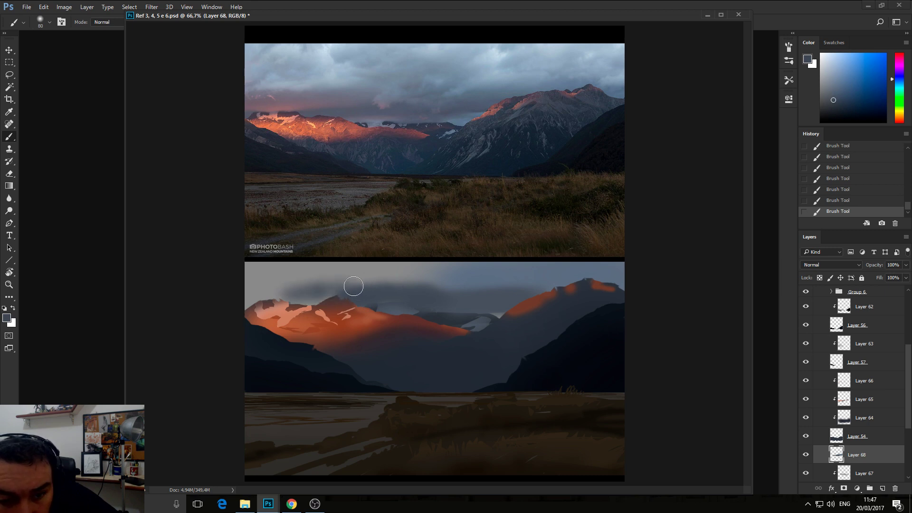
mouse_move(354, 286)
mouse_down()
mouse_move(234, 289)
mouse_move(343, 287)
mouse_move(240, 282)
mouse_move(357, 283)
mouse_move(243, 281)
mouse_up()
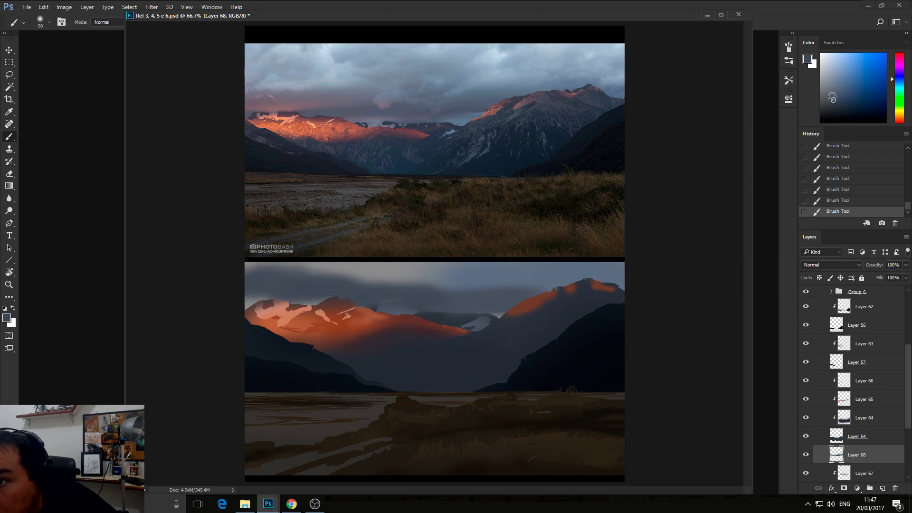
- Pick a lighter cloud colour and resize the brush from 175 down to 70 px
drag(833, 98, 832, 87)
key(bracketright)
key(bracketright)
key(bracketright)
key(bracketright)
key(bracketright)
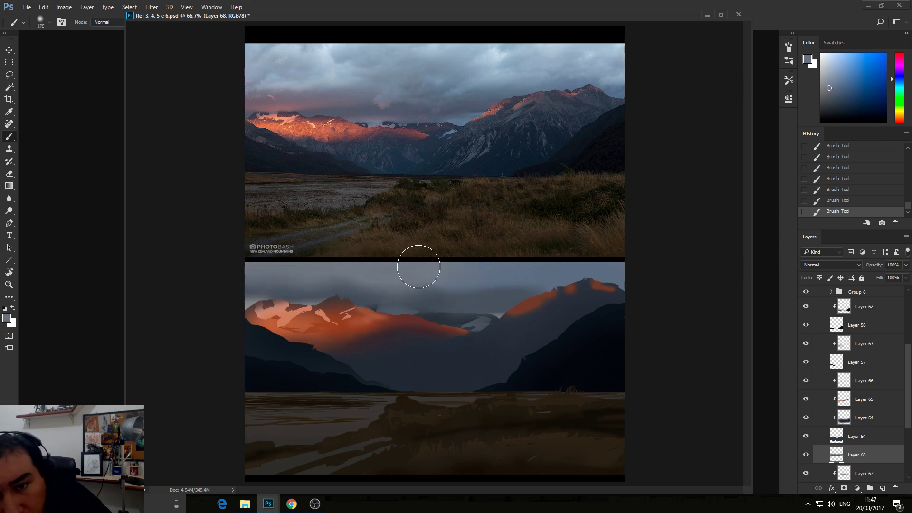
key(bracketleft)
key(bracketleft)
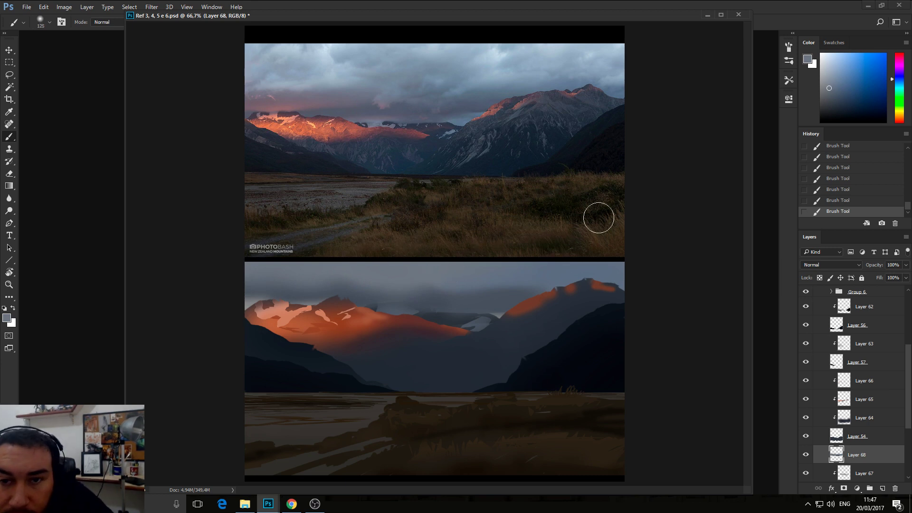
key(bracketleft)
key(bracketleft)
key(bracketleft)
key(bracketleft)
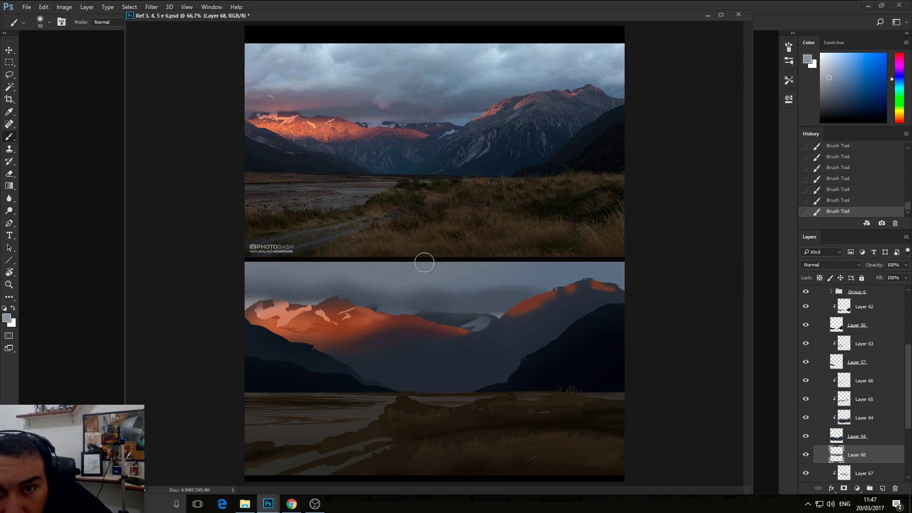
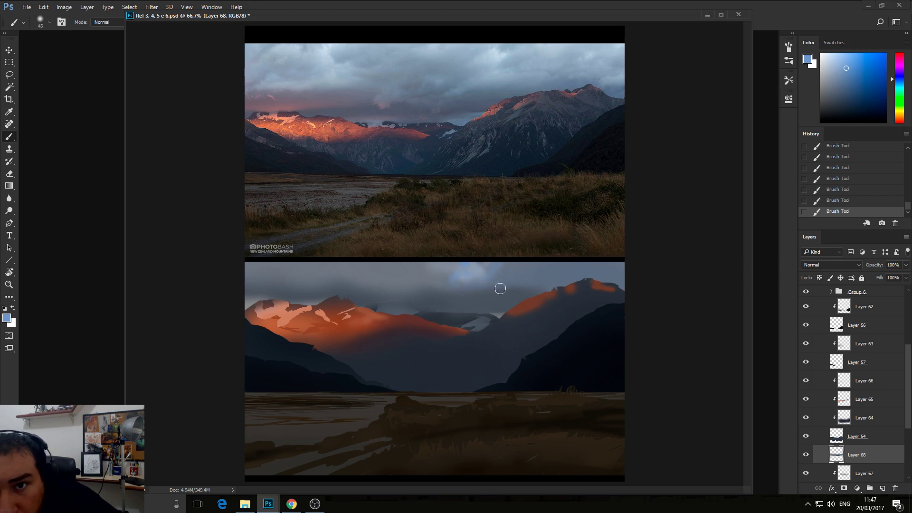
- Sample and fine-tune a light blue-grey, set the brush to 90 px, and paint it into the upper sky
click(900, 82)
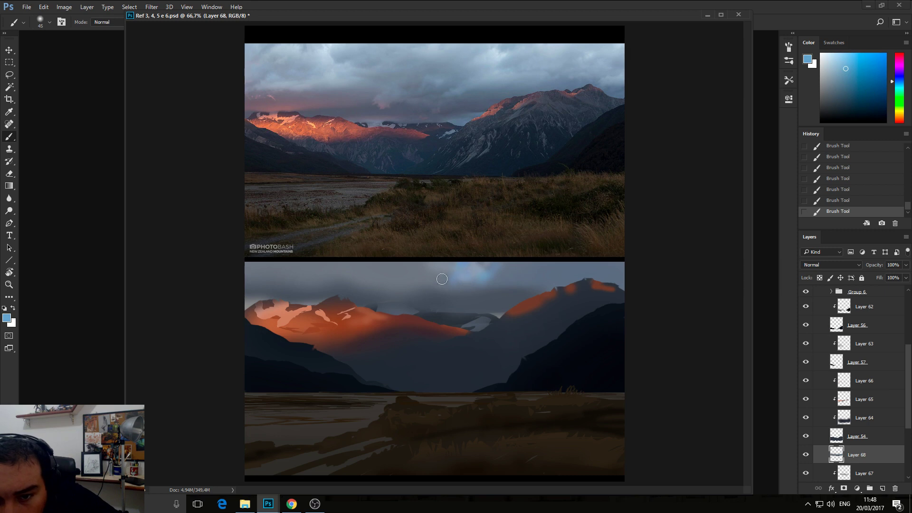
alt+click(458, 319)
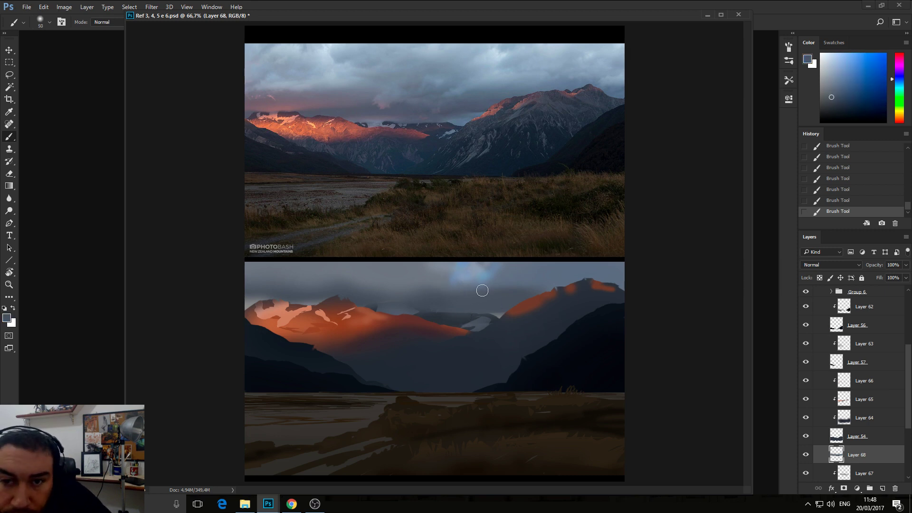
key(bracketright)
key(bracketright)
key(bracketright)
key(bracketright)
key(bracketright)
key(bracketright)
key(bracketright)
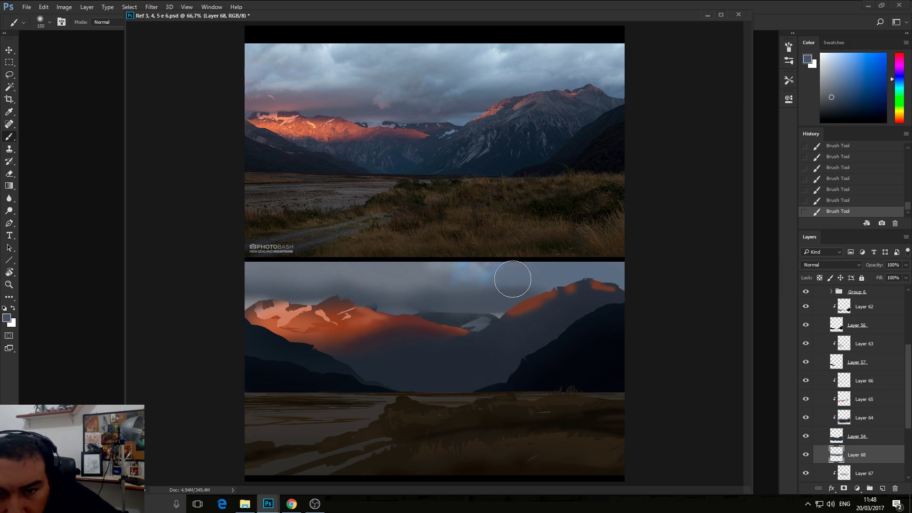
alt+click(480, 303)
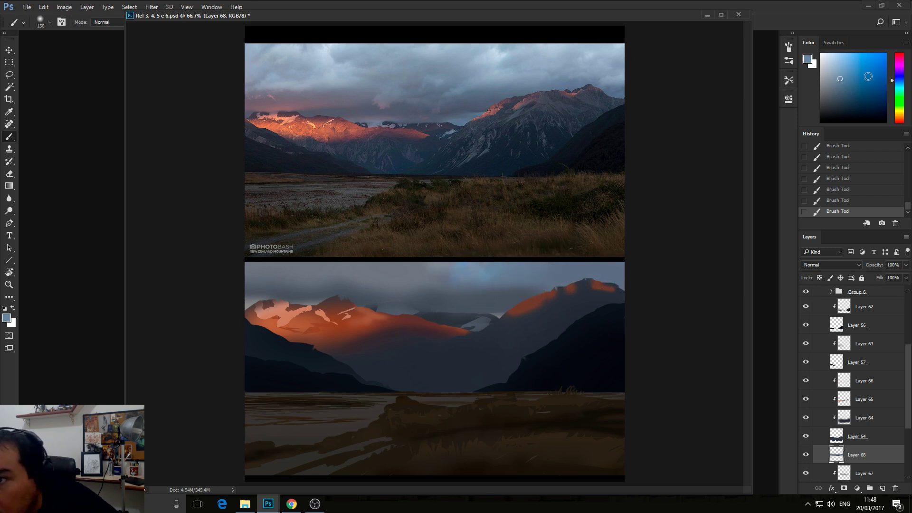
click(832, 70)
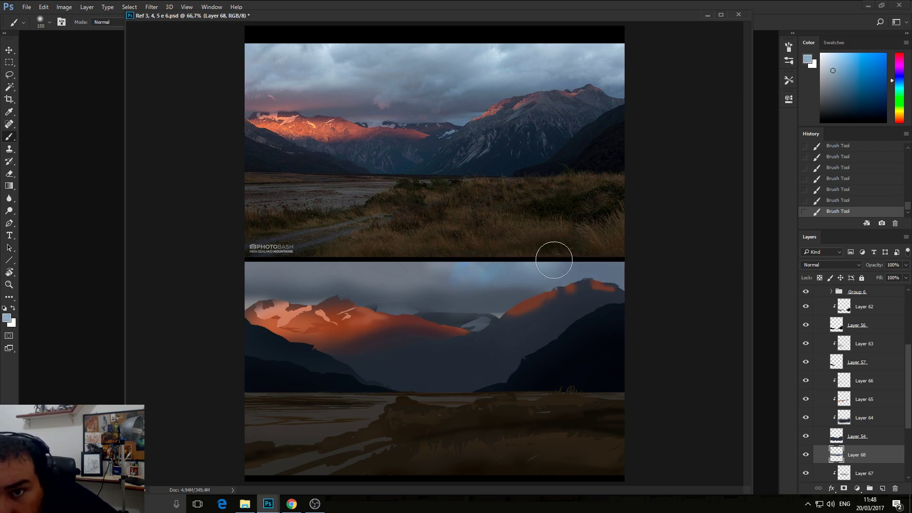
key(bracketleft)
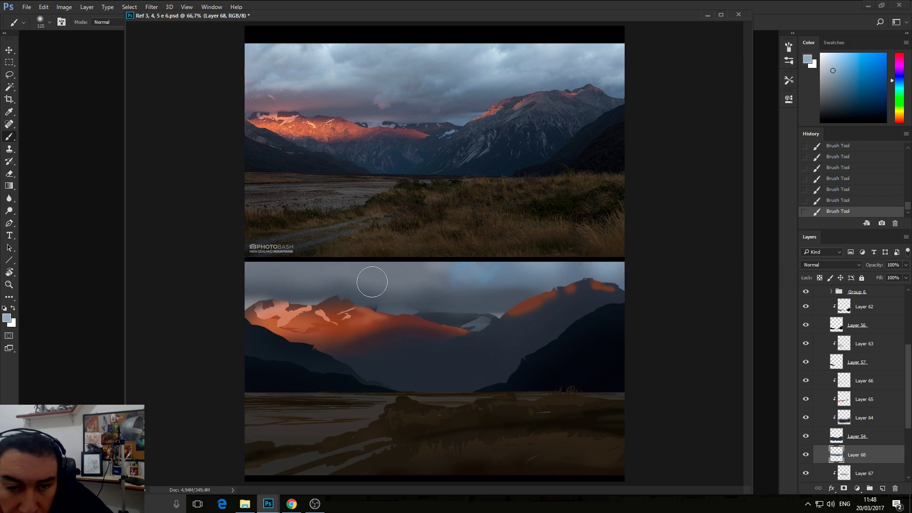
key(bracketleft)
key(bracketleft)
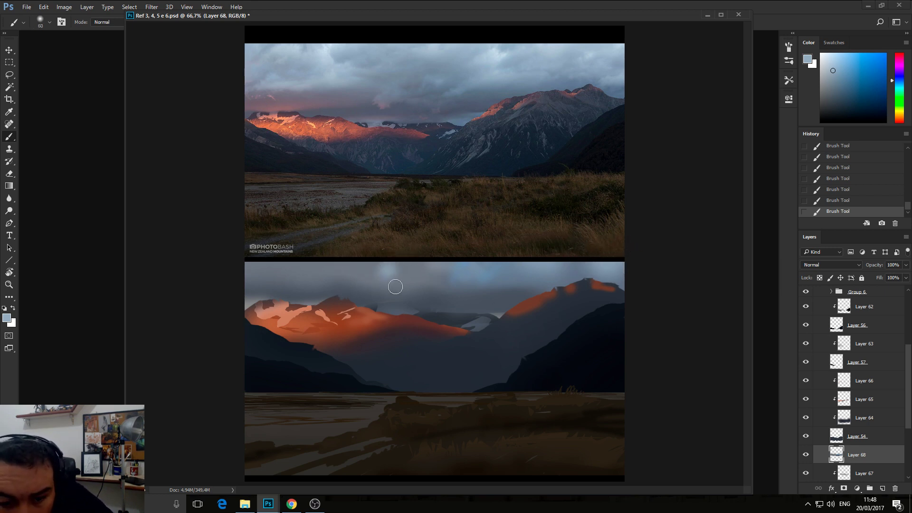
drag(381, 275, 372, 267)
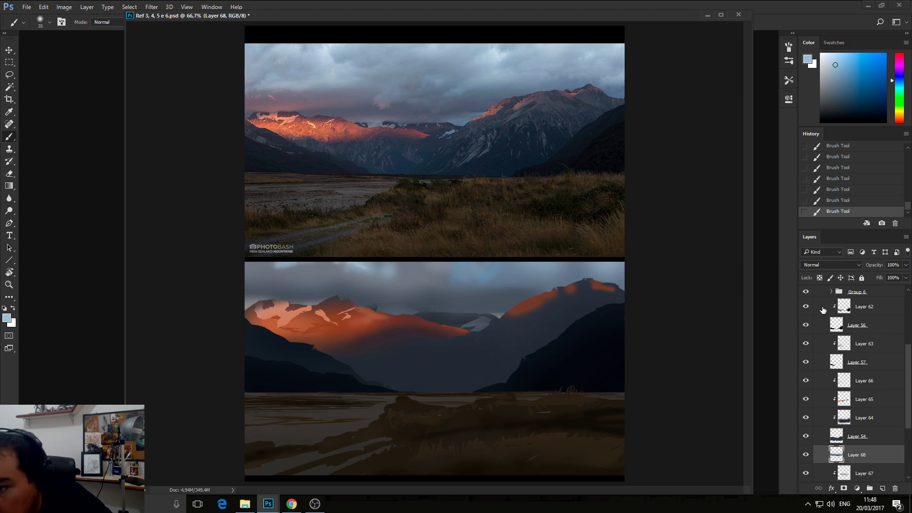
scroll(855, 346, up, 3)
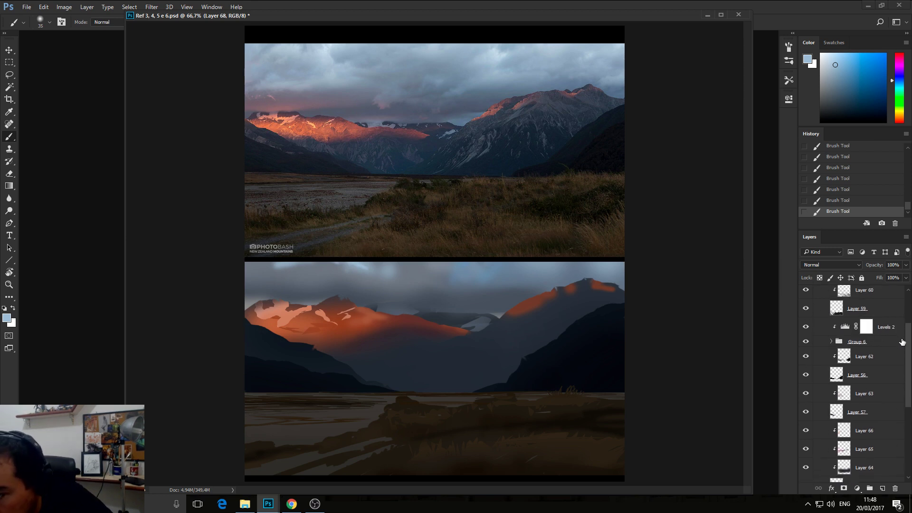
scroll(854, 328, up, 4)
click(806, 295)
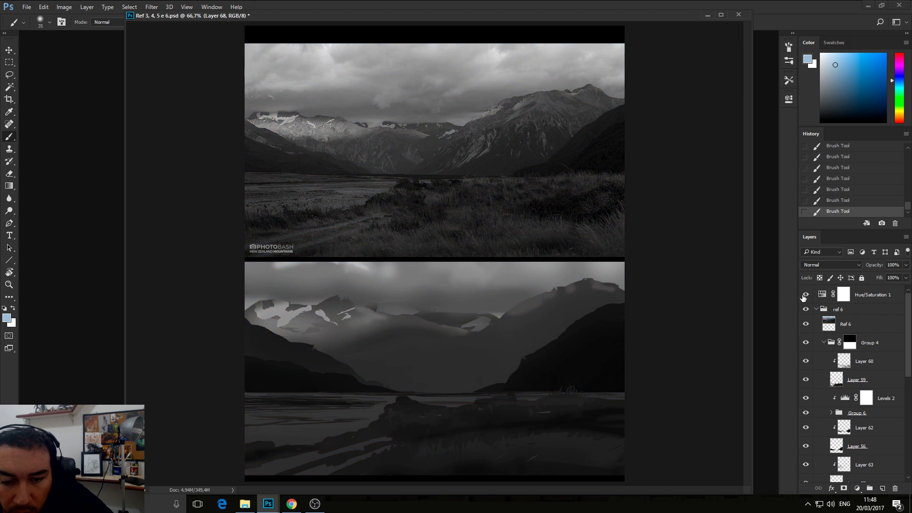
click(806, 295)
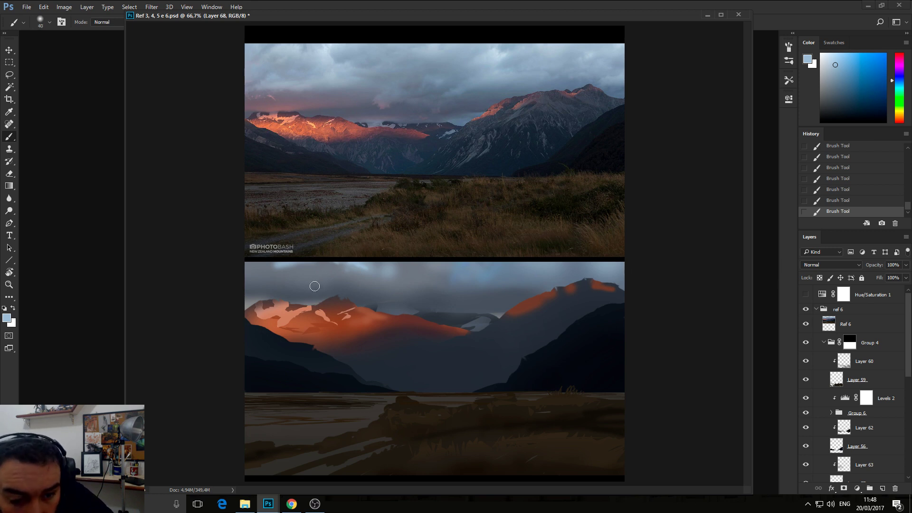
key(bracketleft)
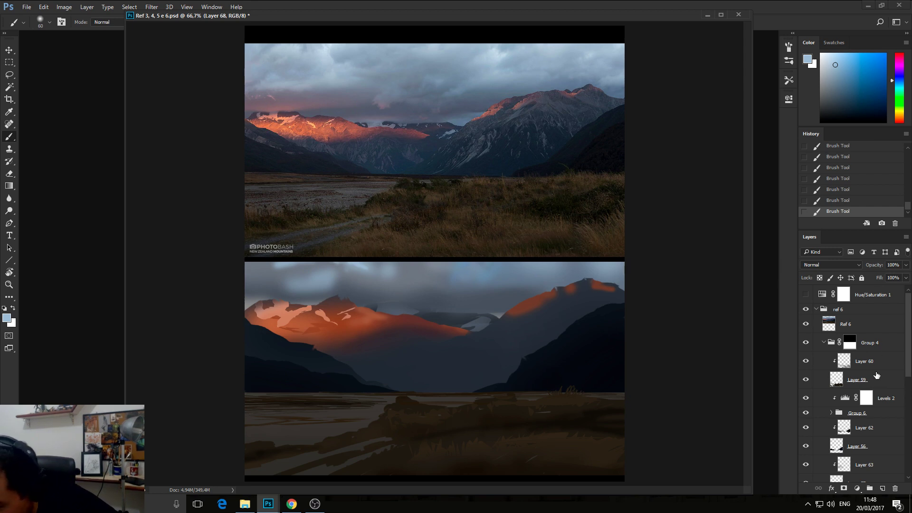
- Choose the large 491 cloud brush and paint a light cloud across the left sky at 150 px
click(49, 21)
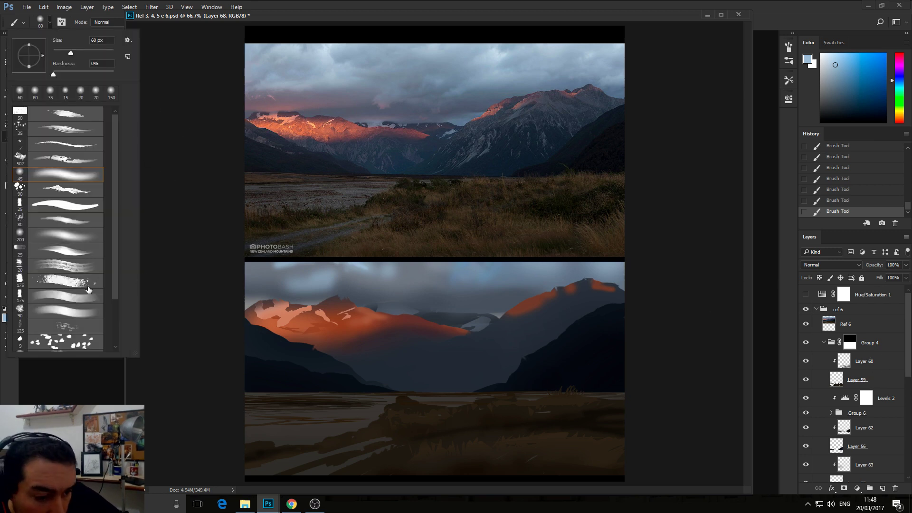
drag(114, 281, 114, 336)
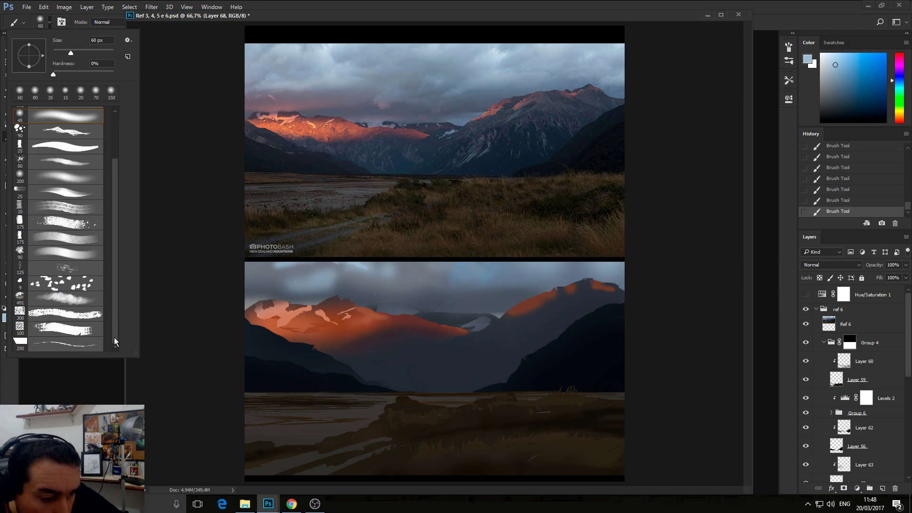
click(71, 300)
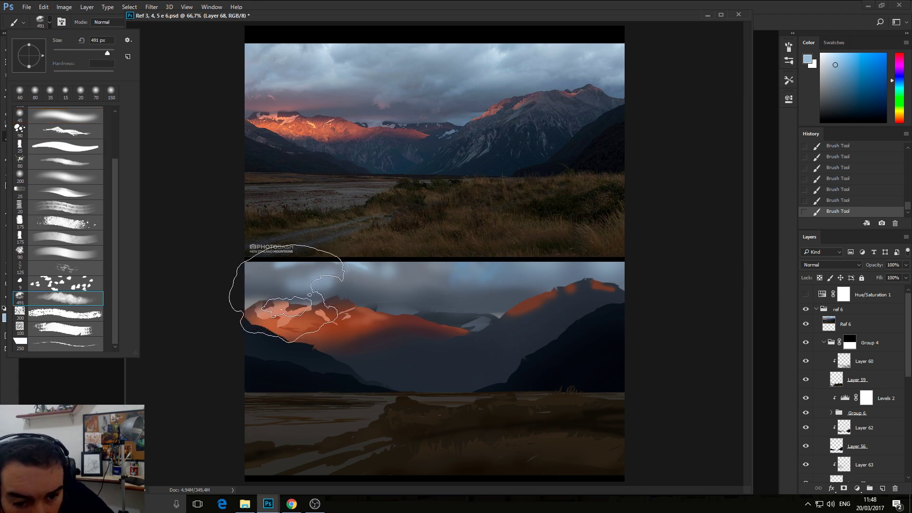
click(285, 290)
key(bracketleft)
key(bracketleft)
key(bracketleft)
key(bracketleft)
key(bracketleft)
key(bracketleft)
drag(259, 282, 364, 283)
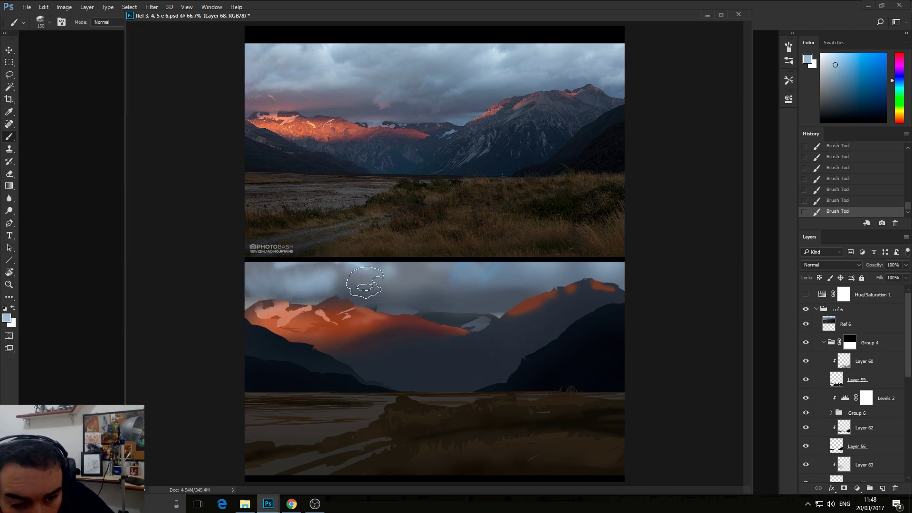
- Dull the cloud with darker grey-blue, then add lighter blue cloud highlights with a 20 px brush
alt+click(365, 294)
drag(296, 277, 266, 283)
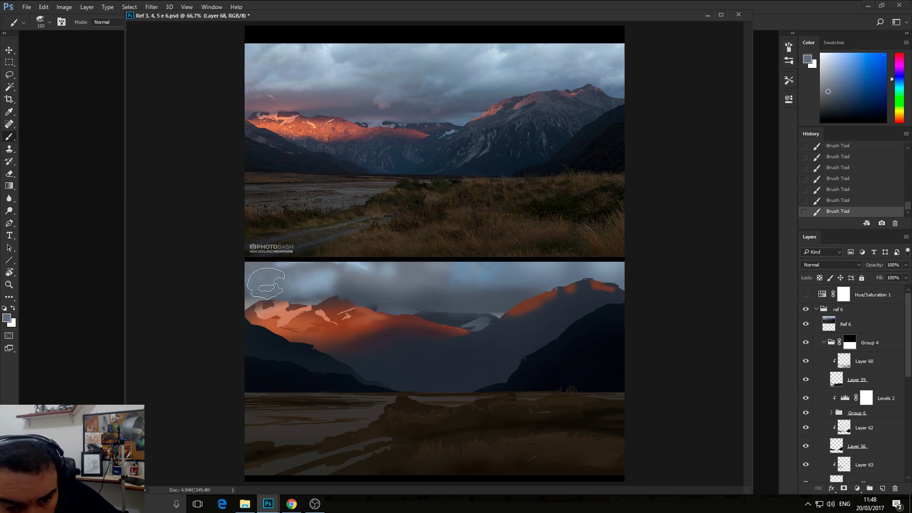
key(bracketleft)
key(bracketleft)
key(bracketleft)
key(bracketleft)
key(bracketleft)
key(bracketleft)
key(bracketleft)
key(bracketleft)
key(bracketleft)
key(bracketleft)
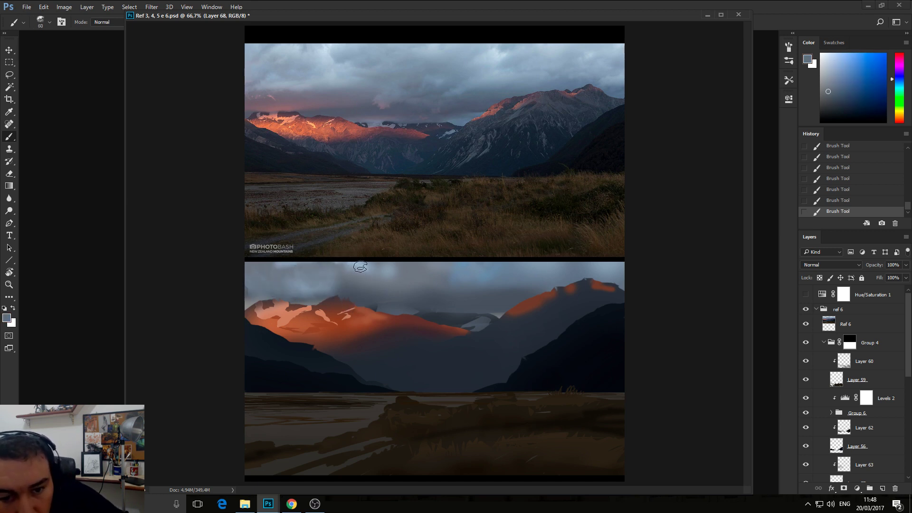
alt+click(352, 291)
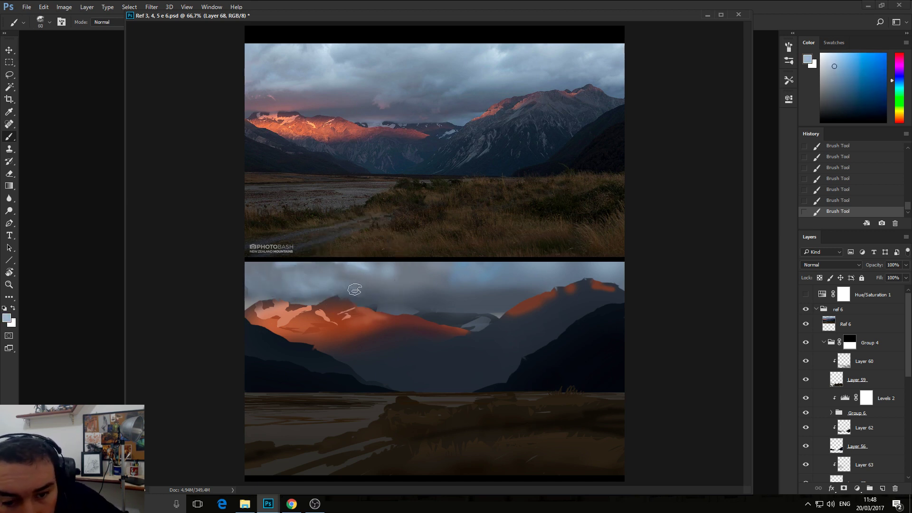
drag(355, 290, 424, 297)
key(ctrl+z)
drag(341, 290, 401, 292)
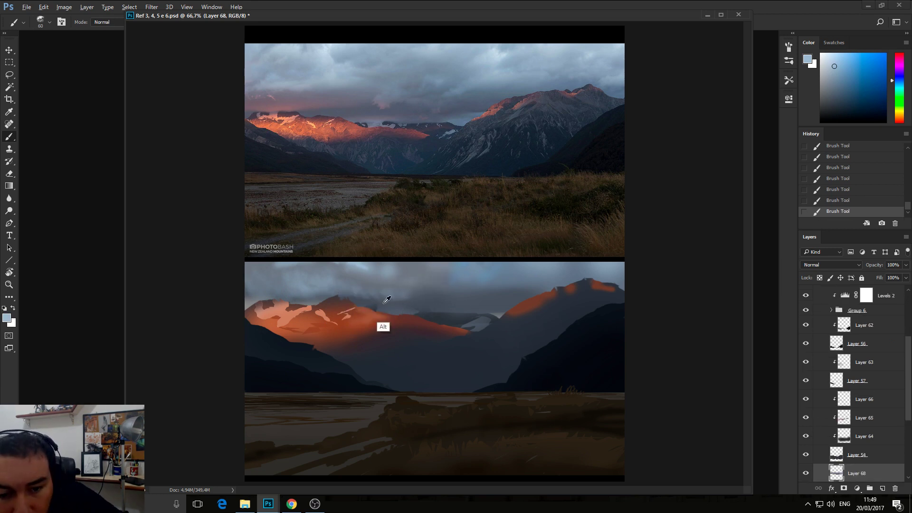
- Pick a darker grey-blue and add a new empty Layer 69 above Layer 57
alt+click(482, 327)
drag(908, 389, 907, 413)
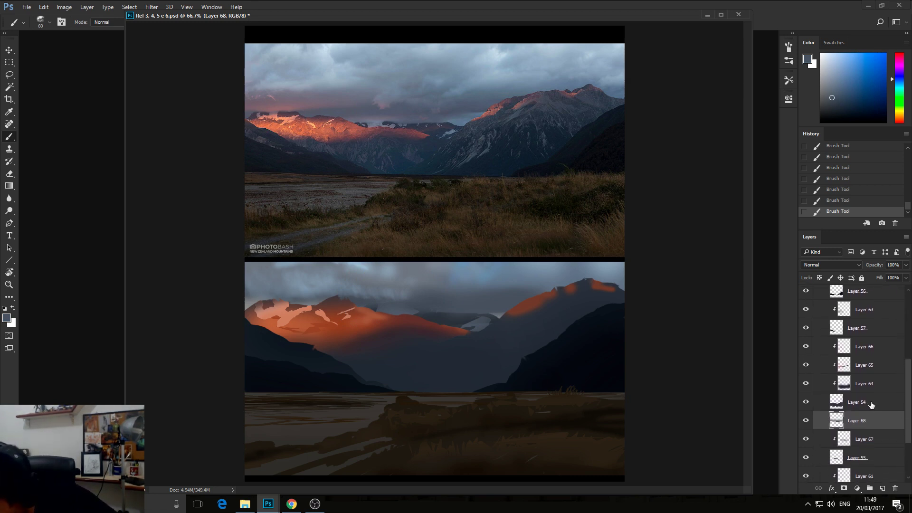
click(856, 327)
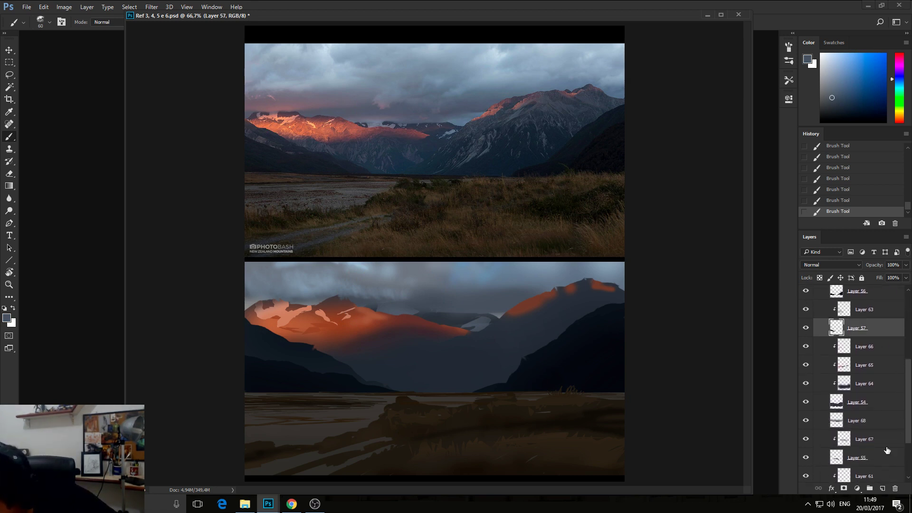
click(882, 488)
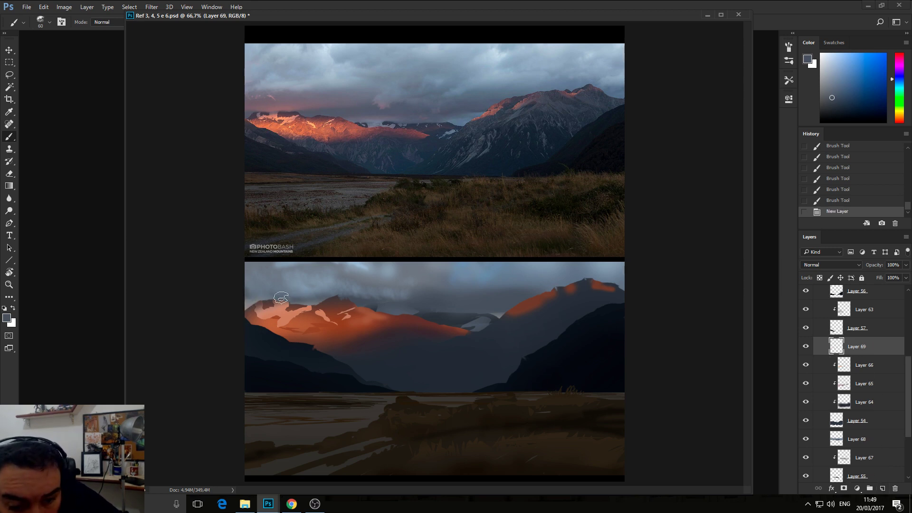
- Paint grey clouds over the left mountain tops and across the central mountain gap
drag(233, 302, 366, 300)
mouse_move(276, 292)
mouse_down()
mouse_move(313, 284)
mouse_move(259, 299)
mouse_move(292, 304)
mouse_move(240, 304)
mouse_up()
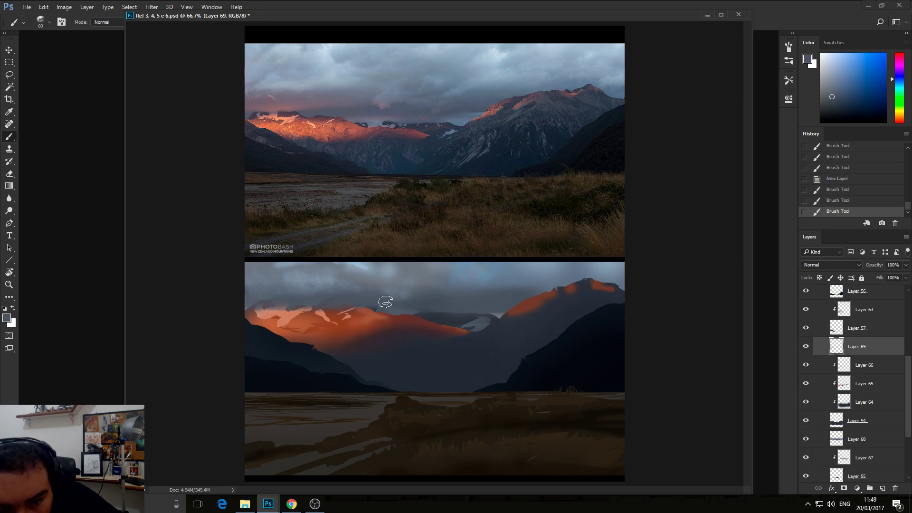
drag(385, 301, 424, 296)
drag(424, 296, 392, 295)
drag(302, 300, 322, 300)
drag(449, 292, 406, 297)
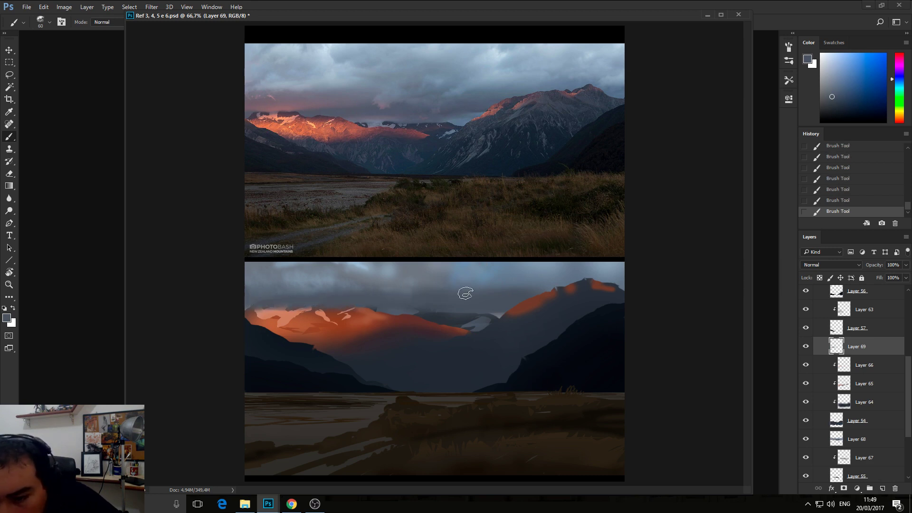
- Lock transparency on Layer 69 and tint the clouds above the left peak with a reddish glow
click(819, 278)
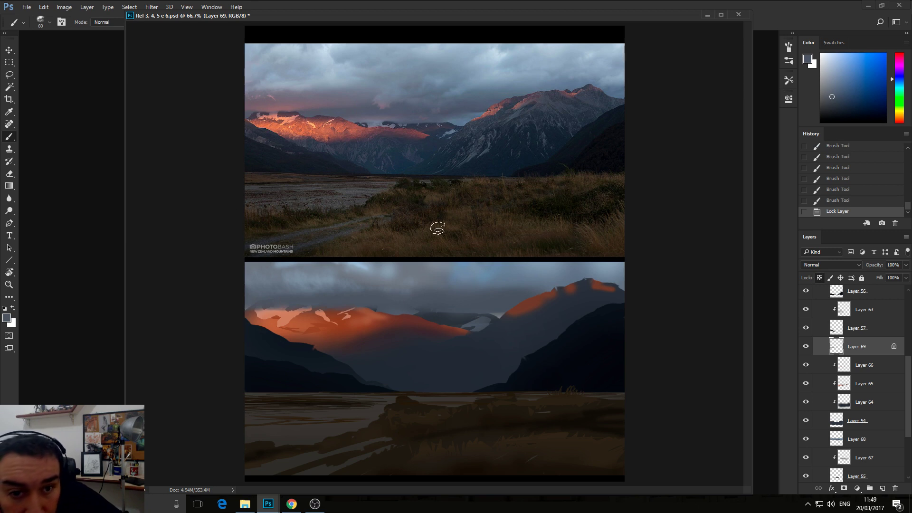
alt+click(377, 324)
mouse_move(265, 305)
mouse_down()
mouse_move(342, 304)
mouse_move(319, 308)
mouse_up()
click(846, 92)
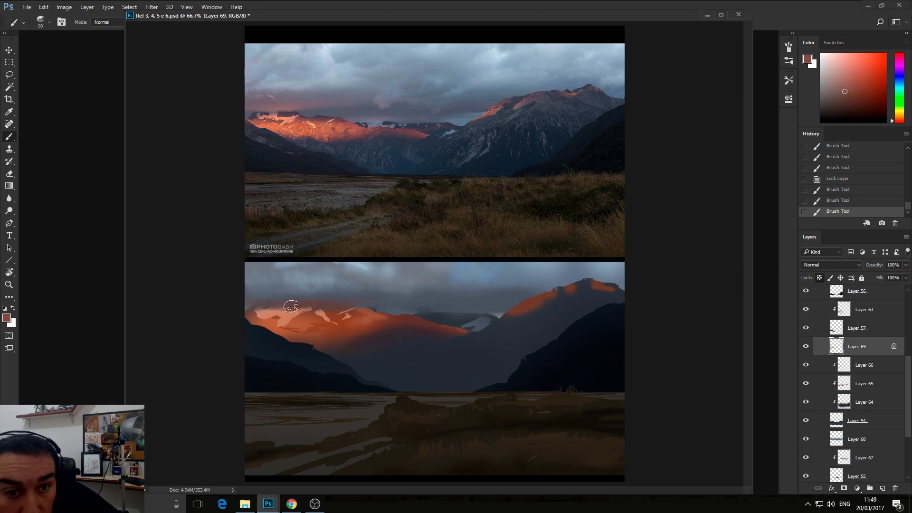
mouse_move(264, 301)
mouse_down()
mouse_move(336, 300)
mouse_move(267, 299)
mouse_move(334, 291)
mouse_move(268, 300)
mouse_move(362, 301)
mouse_up()
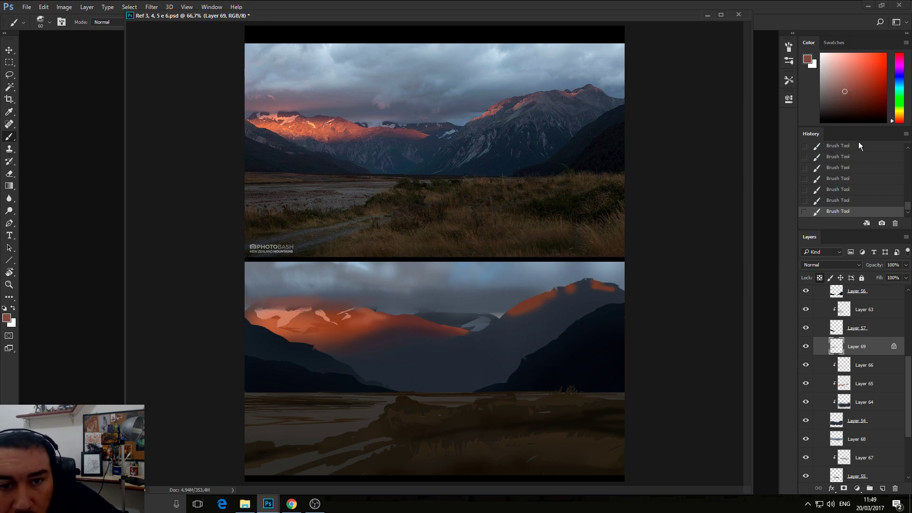
drag(845, 92, 842, 103)
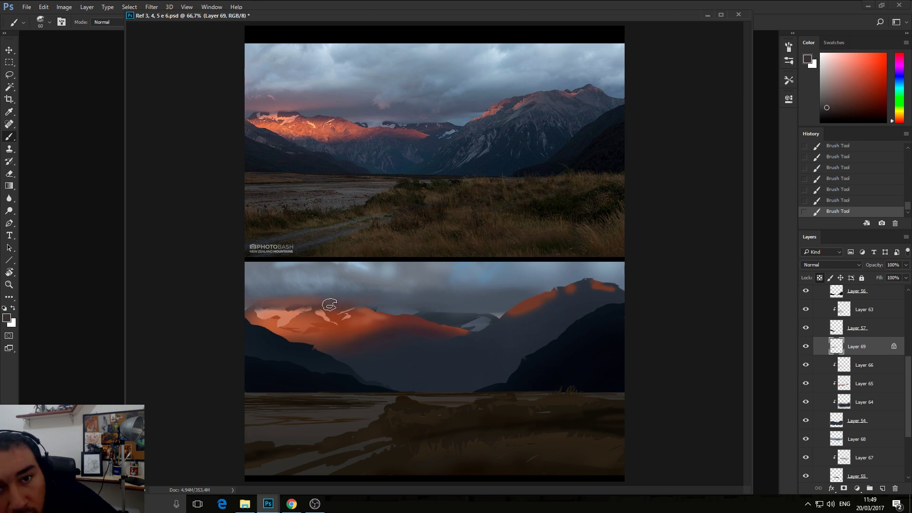
alt+click(295, 312)
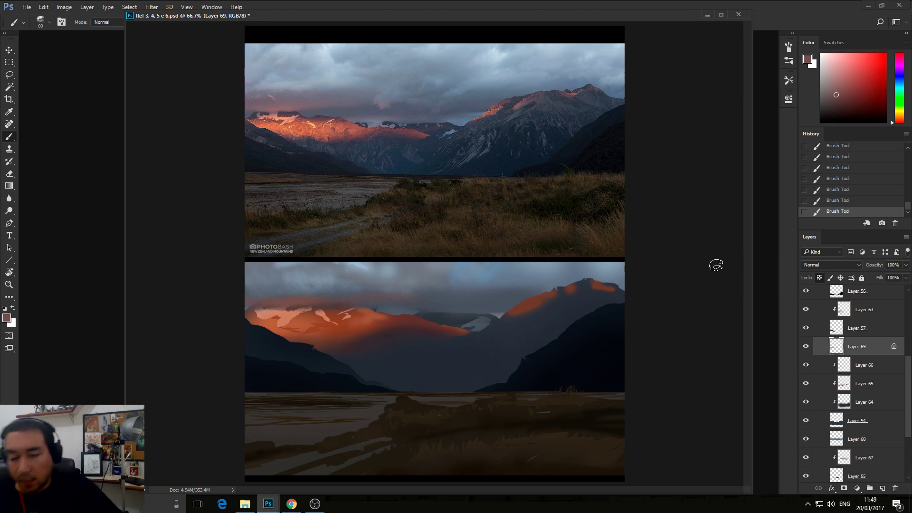
- Select Layer 54 and add a new clipped layer above it
click(865, 422)
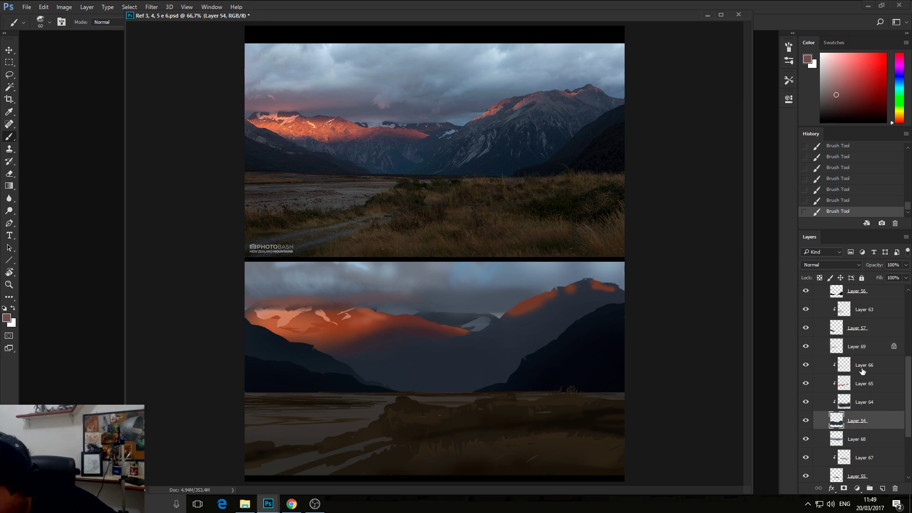
click(862, 368)
click(868, 420)
click(865, 372)
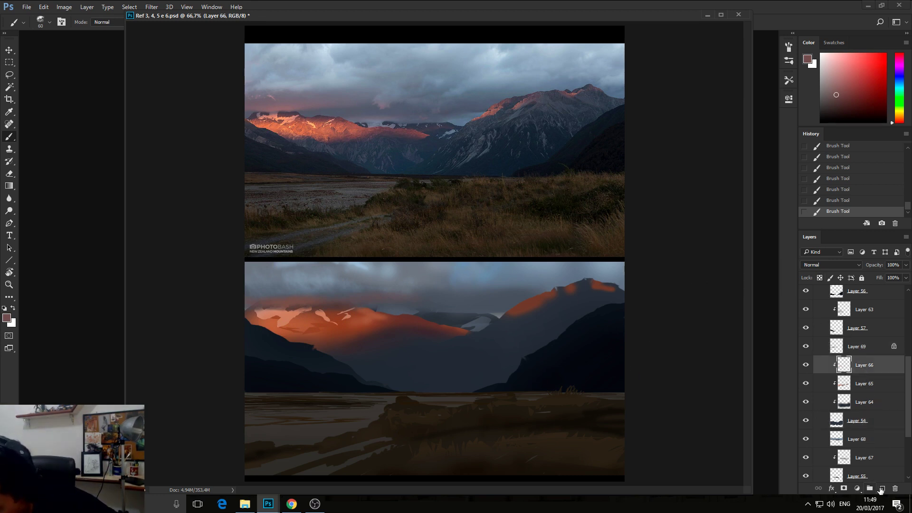
click(876, 419)
click(883, 489)
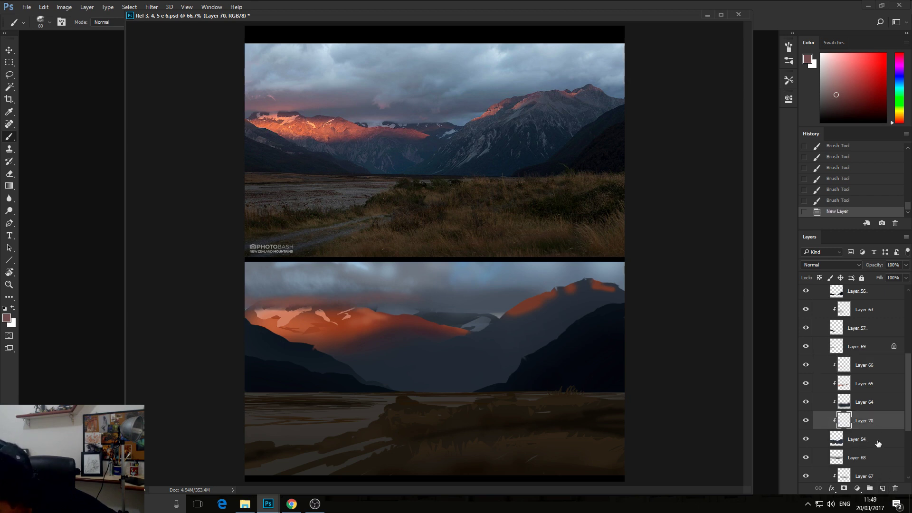
- With a soft 45 px round brush enlarged to 200, paint sampled dark blue-grey haze into the valley
click(49, 24)
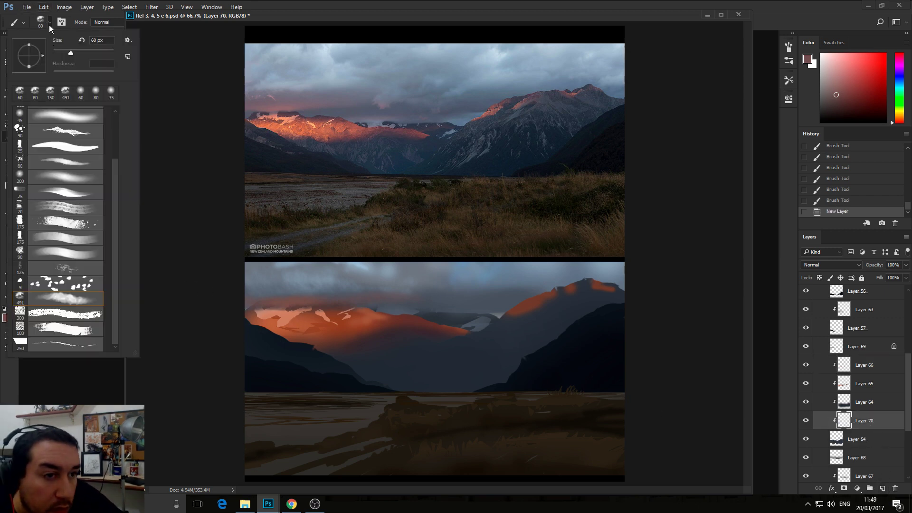
click(76, 117)
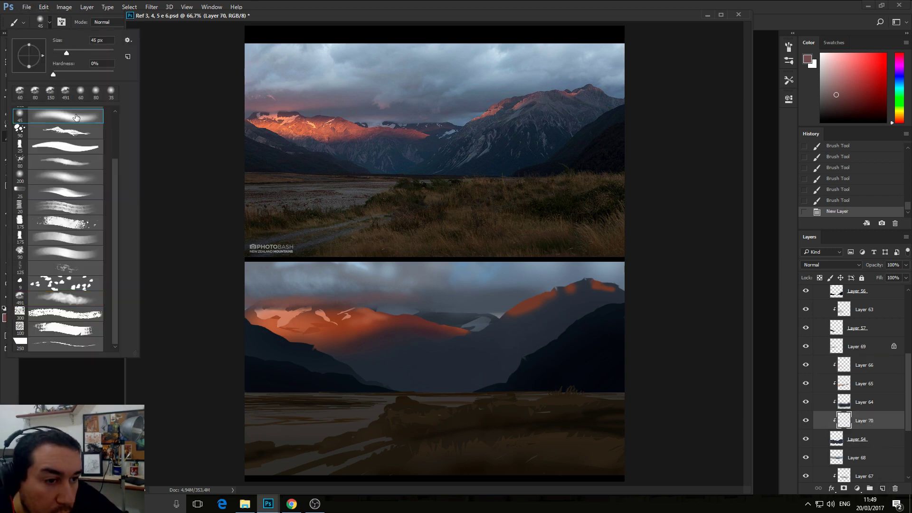
alt+click(394, 364)
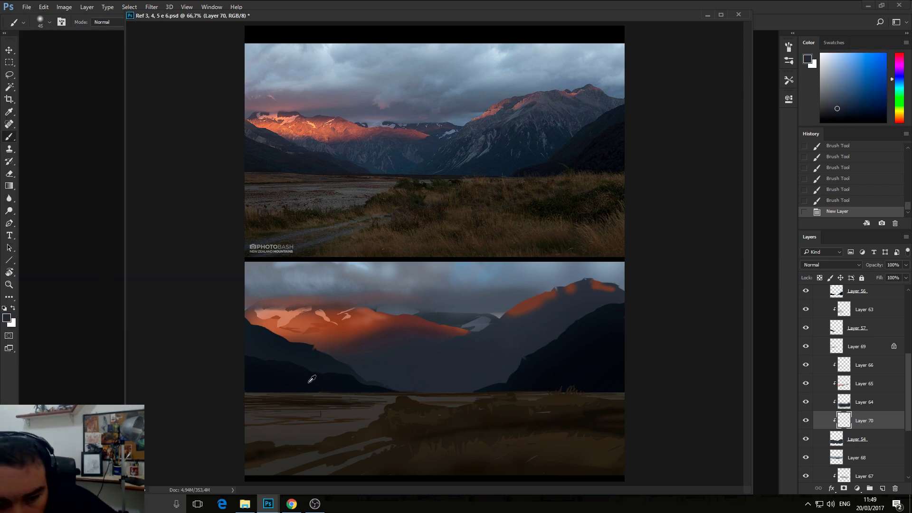
alt+click(333, 386)
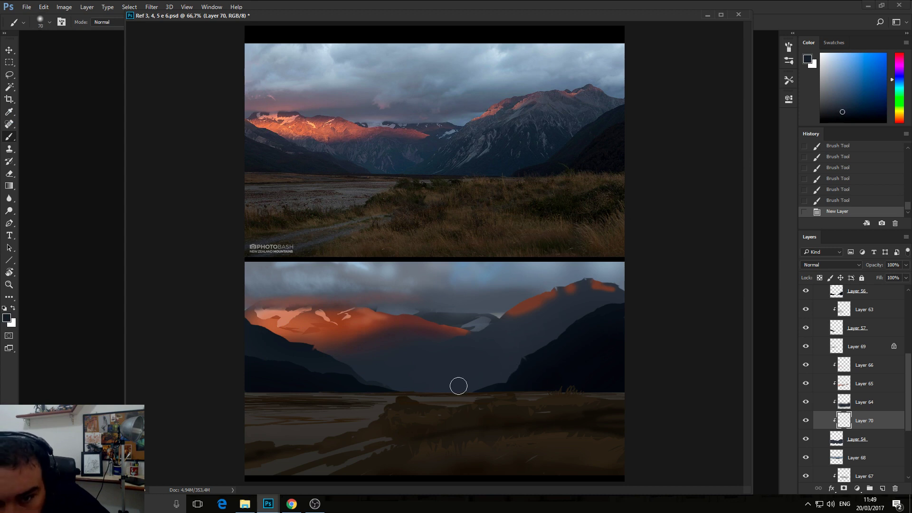
key(bracketright)
key(bracketright)
key(bracketright)
key(bracketright)
key(bracketright)
key(bracketright)
key(bracketright)
mouse_move(448, 394)
mouse_down()
mouse_move(578, 343)
mouse_move(583, 318)
mouse_move(614, 295)
mouse_up()
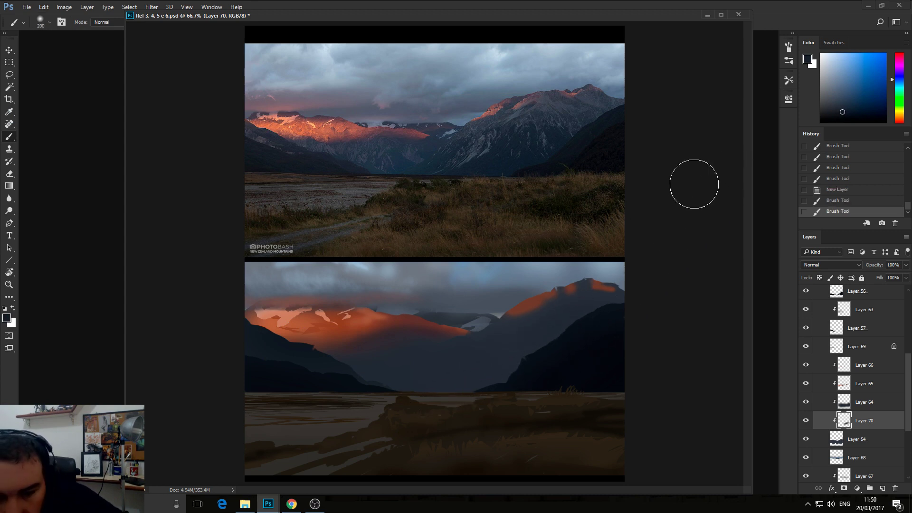
mouse_move(491, 379)
mouse_down()
mouse_move(506, 367)
mouse_move(450, 382)
mouse_up()
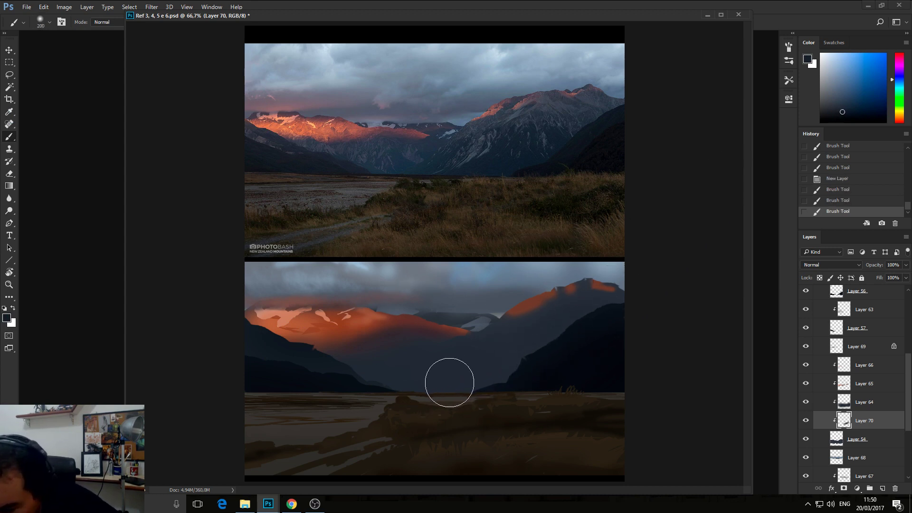
- Toggle the haze layer on and off to compare, enlarge the brush to 300, and select Layer 64
click(805, 421)
click(806, 421)
click(806, 422)
click(806, 423)
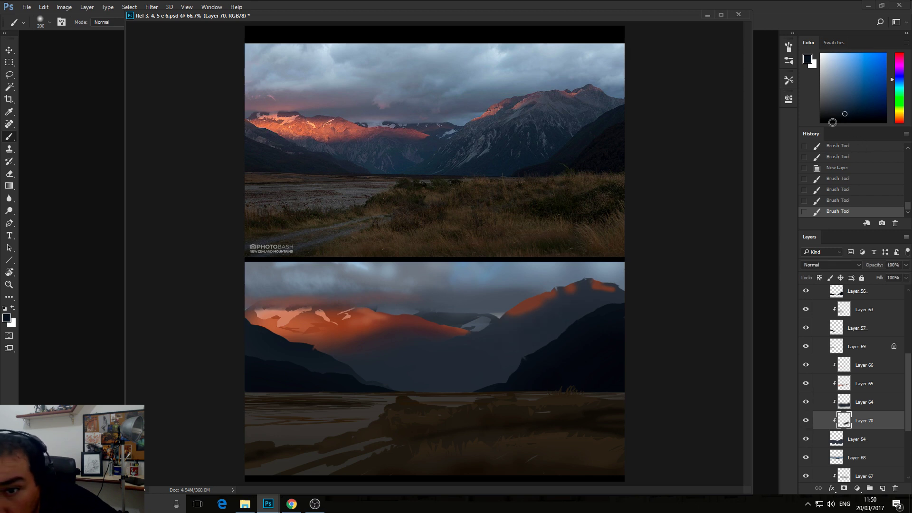
key(bracketright)
key(bracketright)
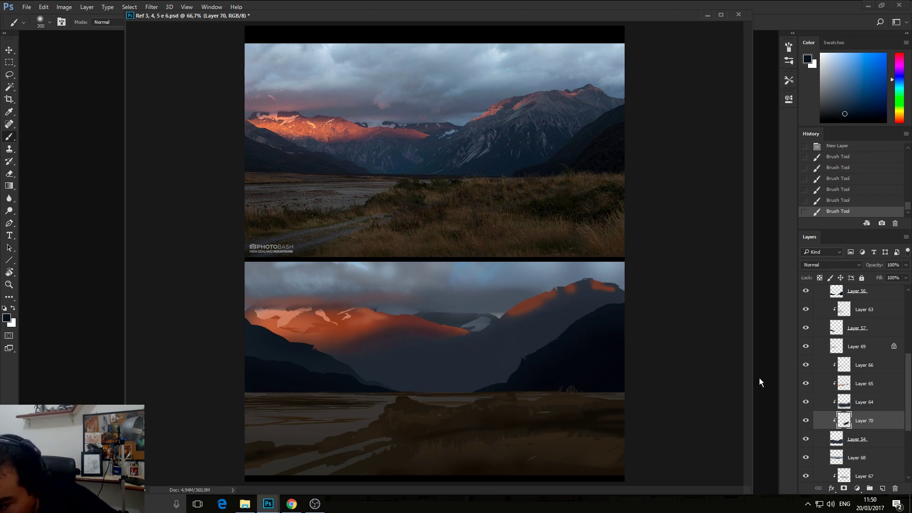
click(851, 406)
- Add a clipped layer above Layer 64 and brush soft haze near the middle of the painting
click(886, 485)
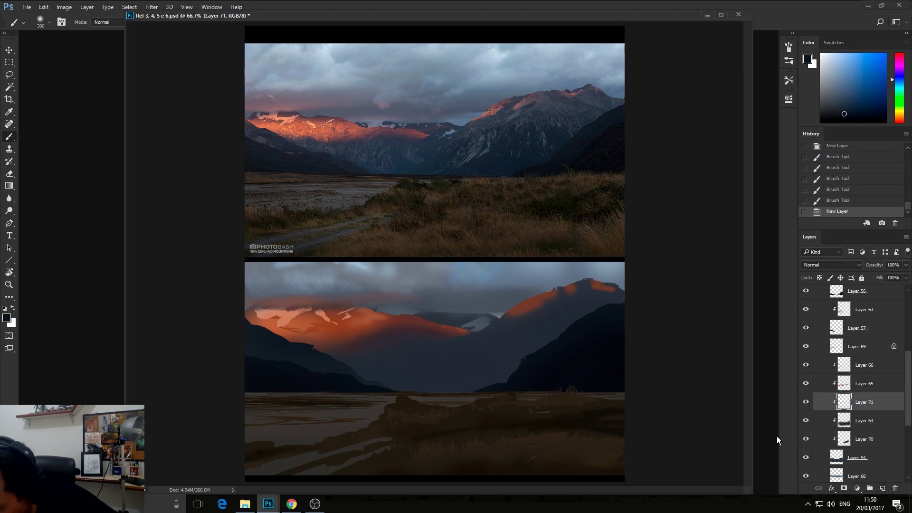
drag(523, 360, 472, 359)
key(bracketleft)
key(bracketleft)
key(bracketleft)
key(bracketleft)
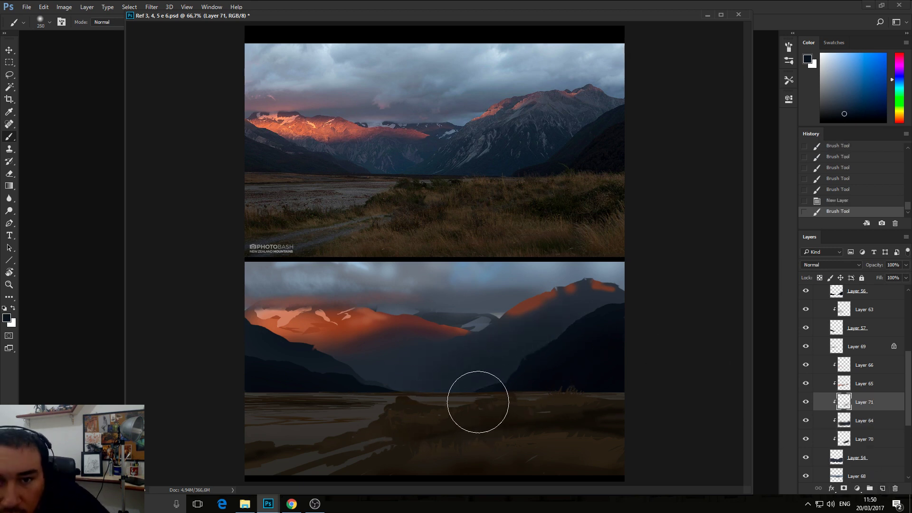
drag(432, 420, 407, 435)
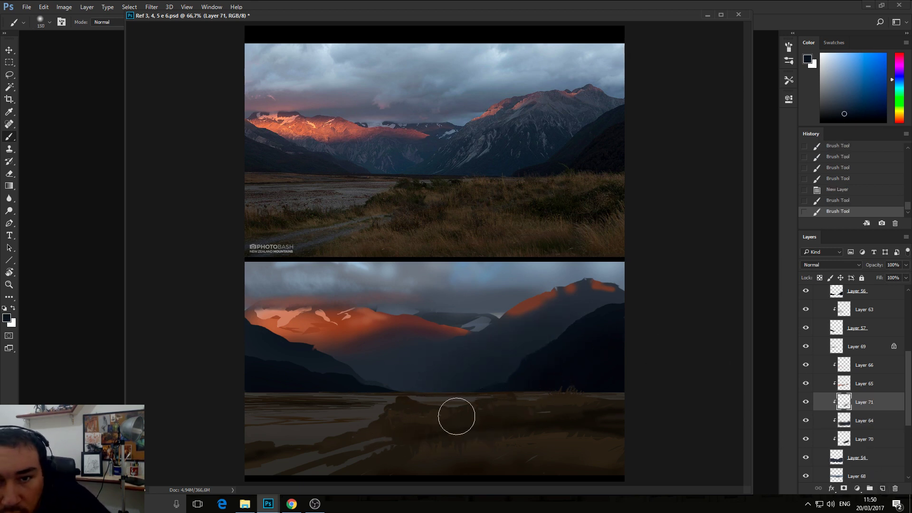
key(bracketright)
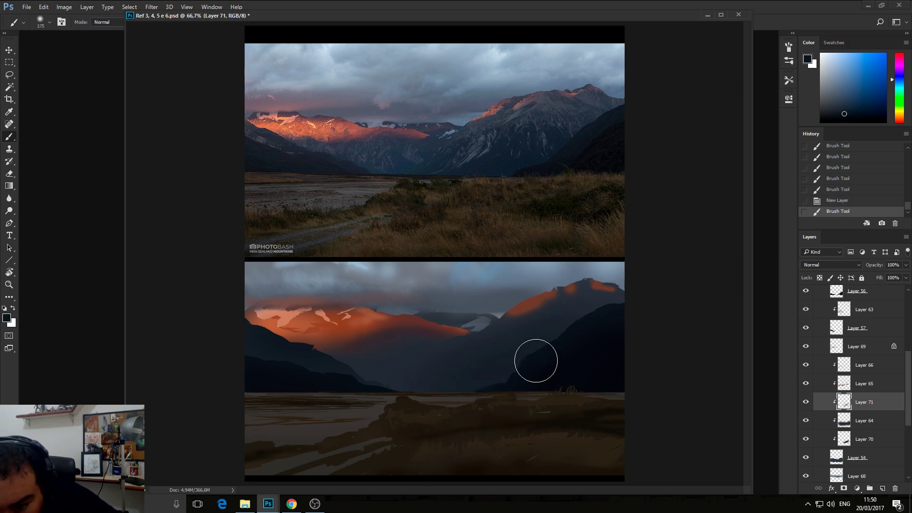
key(bracketleft)
key(bracketleft)
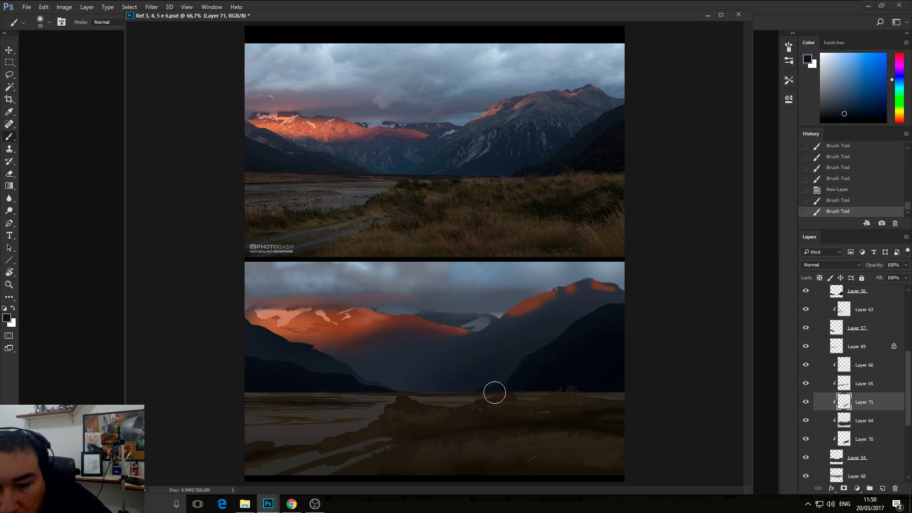
key(bracketright)
key(bracketright)
key(bracketright)
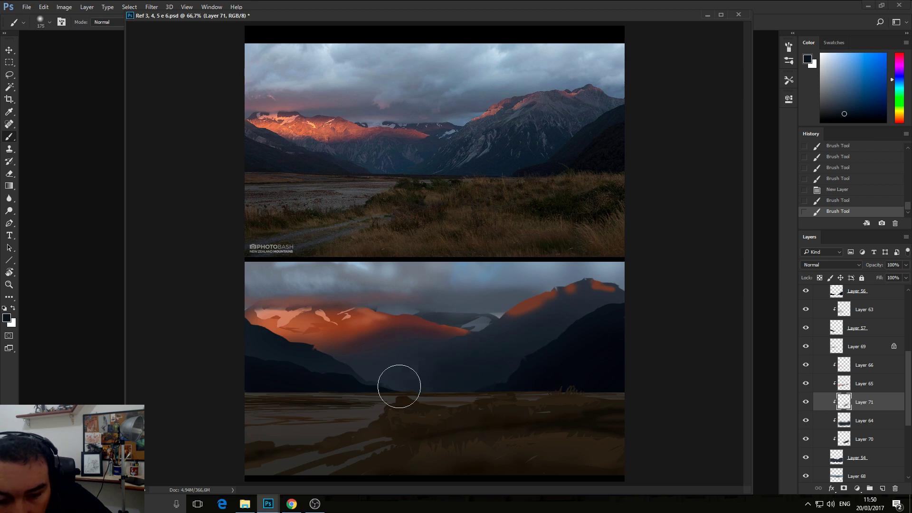
- Paint haze up the right mountain's lower slope with a 150 px brush, then select Layer 66
drag(399, 387, 350, 407)
key(ctrl+z)
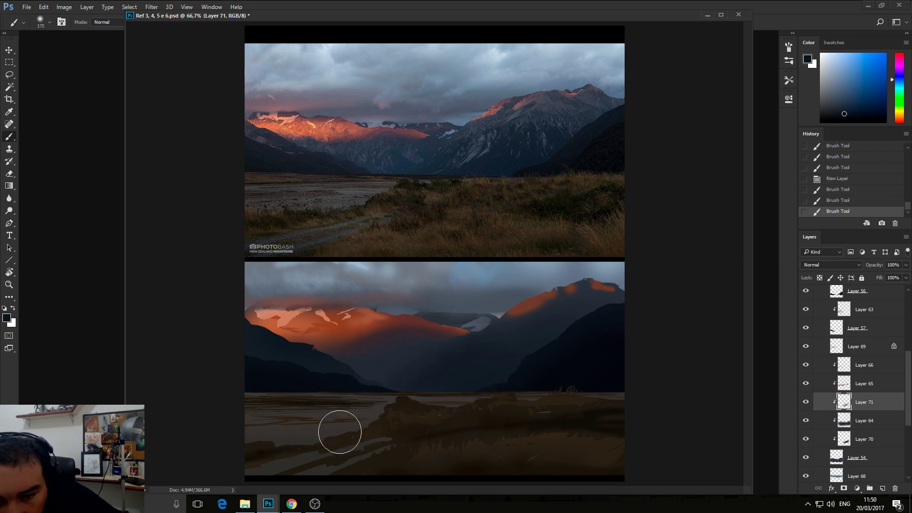
key(bracketleft)
key(bracketleft)
key(bracketleft)
key(bracketleft)
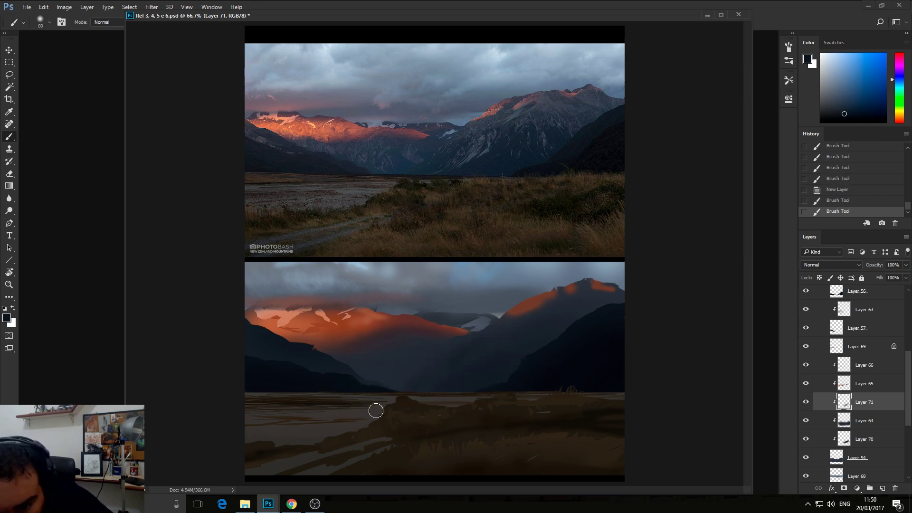
mouse_move(376, 410)
mouse_down()
mouse_move(447, 377)
mouse_move(409, 394)
mouse_move(513, 368)
mouse_move(522, 344)
mouse_up()
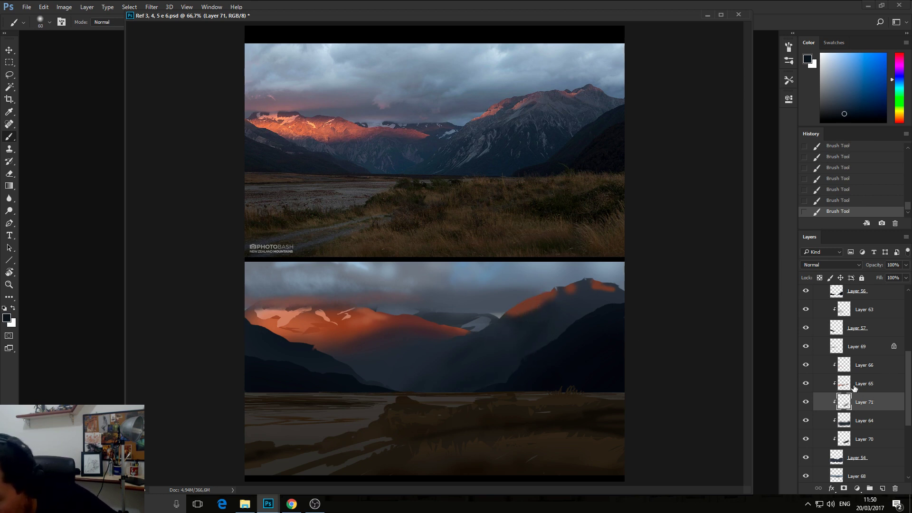
click(846, 364)
- Toggle Layer 66's snow patches to check them, then select Layer 65
click(805, 365)
click(805, 365)
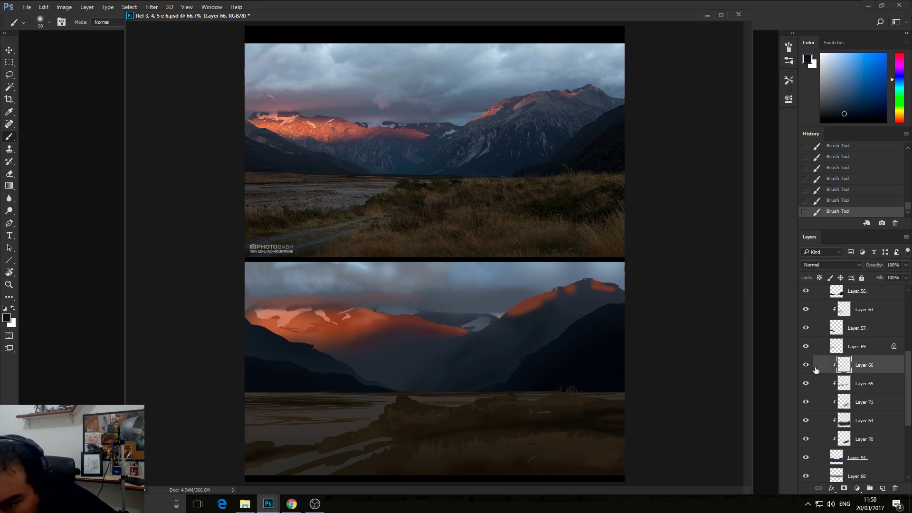
click(857, 383)
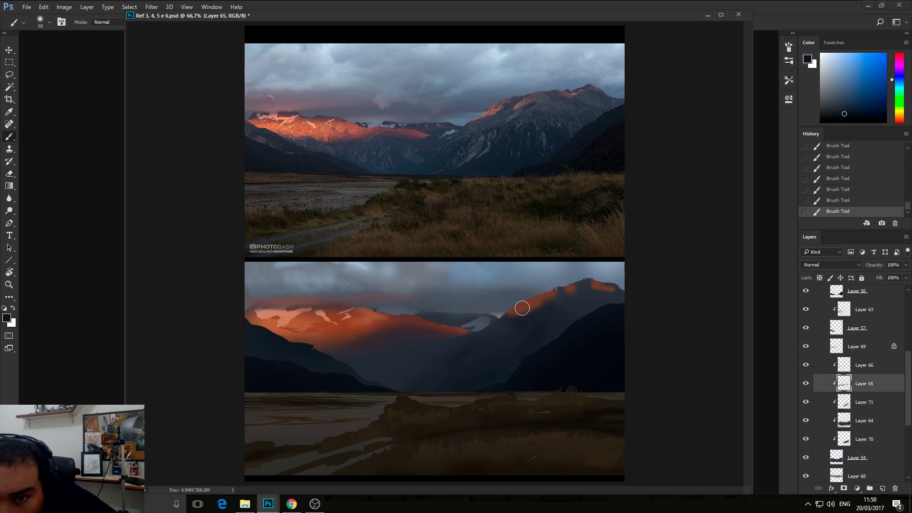
- Lasso thin streak shapes along the mountain slopes, hide the selection edges, and return to the brush
key(l)
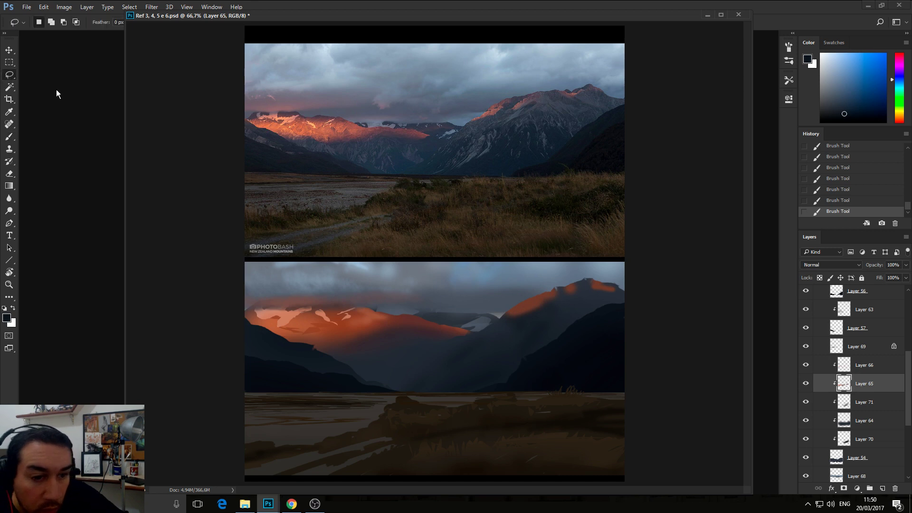
mouse_move(547, 300)
mouse_down()
mouse_move(583, 290)
mouse_move(600, 305)
mouse_move(561, 310)
mouse_move(572, 307)
mouse_move(563, 316)
mouse_move(574, 317)
mouse_move(570, 296)
mouse_move(544, 304)
mouse_move(563, 311)
mouse_move(440, 383)
mouse_move(496, 345)
mouse_move(485, 350)
mouse_move(488, 336)
mouse_move(434, 375)
mouse_move(434, 363)
mouse_move(420, 361)
mouse_move(425, 349)
mouse_move(384, 365)
mouse_move(394, 330)
mouse_move(389, 352)
mouse_move(370, 364)
mouse_move(356, 356)
mouse_move(393, 362)
mouse_move(339, 354)
mouse_move(351, 347)
mouse_move(344, 354)
mouse_move(403, 375)
mouse_up()
right_click(404, 375)
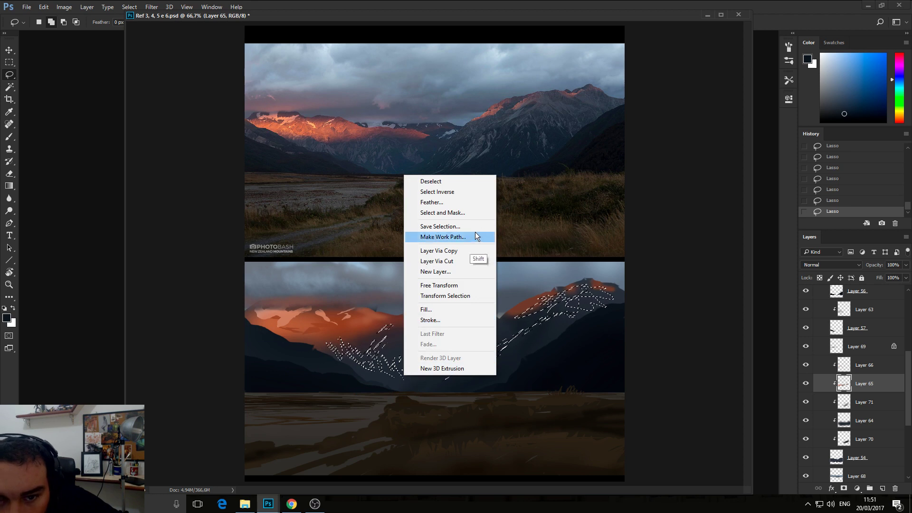
click(516, 337)
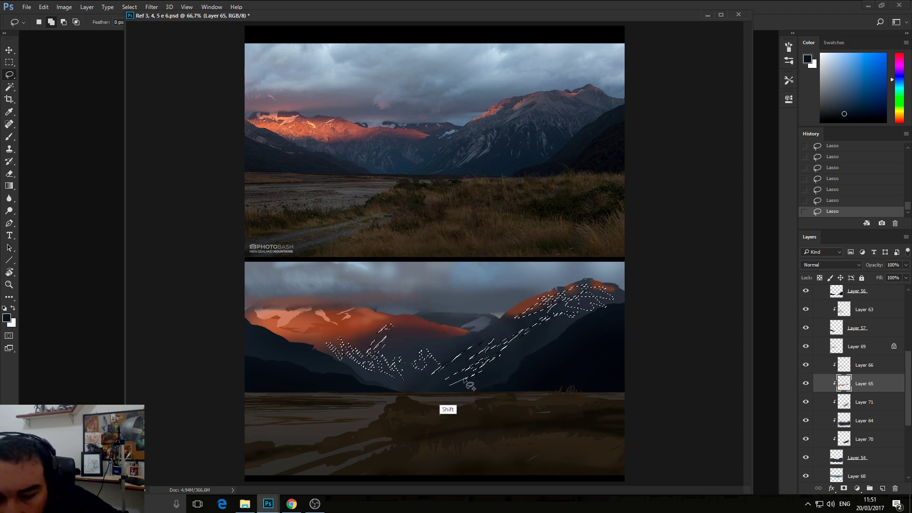
mouse_move(443, 389)
mouse_down()
mouse_move(497, 367)
mouse_move(535, 329)
mouse_move(555, 334)
mouse_up()
key(ctrl+d)
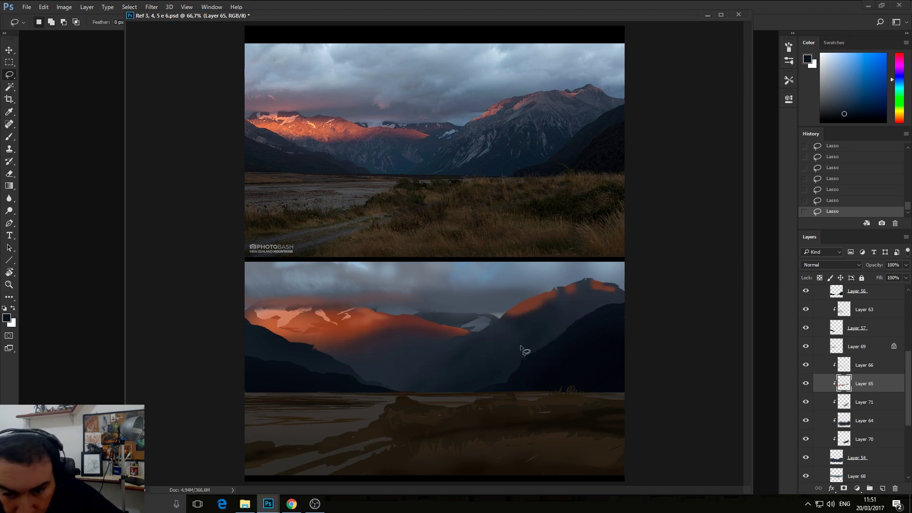
key(b)
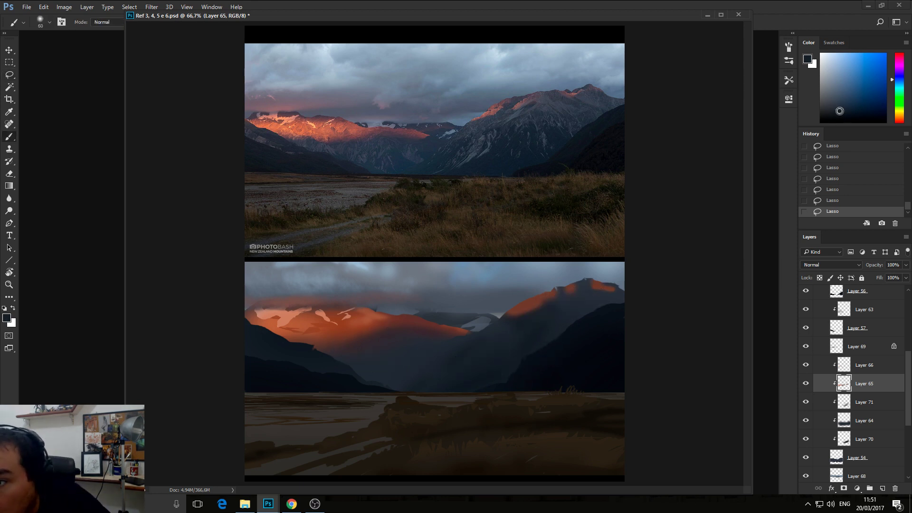
- Paint light snow streaks along the right mountain slope with a 150 px brush
key(bracketright)
key(bracketright)
key(bracketright)
drag(531, 330, 403, 420)
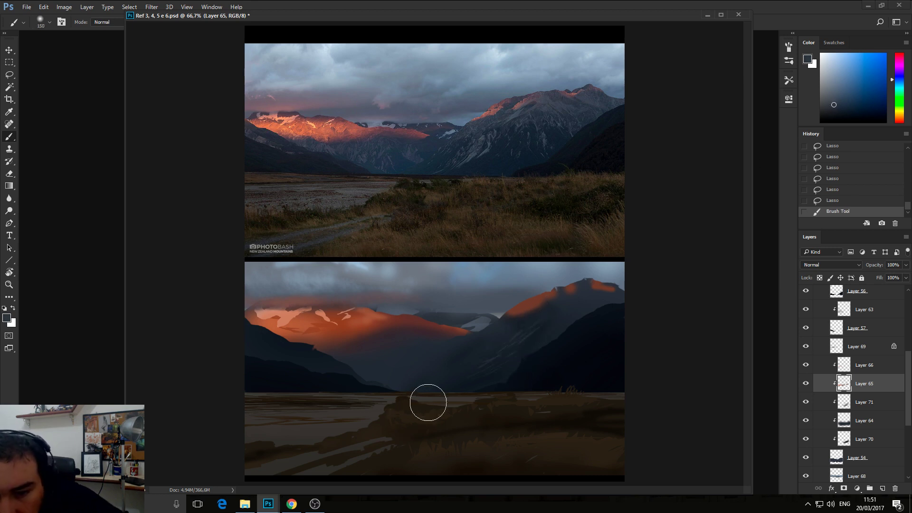
drag(562, 325, 402, 404)
drag(457, 370, 436, 386)
drag(482, 359, 451, 383)
drag(511, 353, 492, 367)
drag(546, 326, 530, 338)
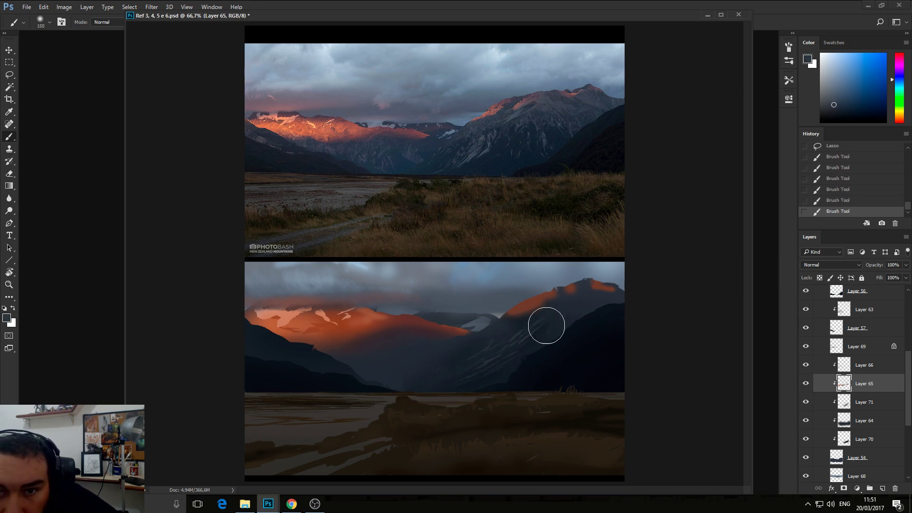
drag(588, 312, 544, 338)
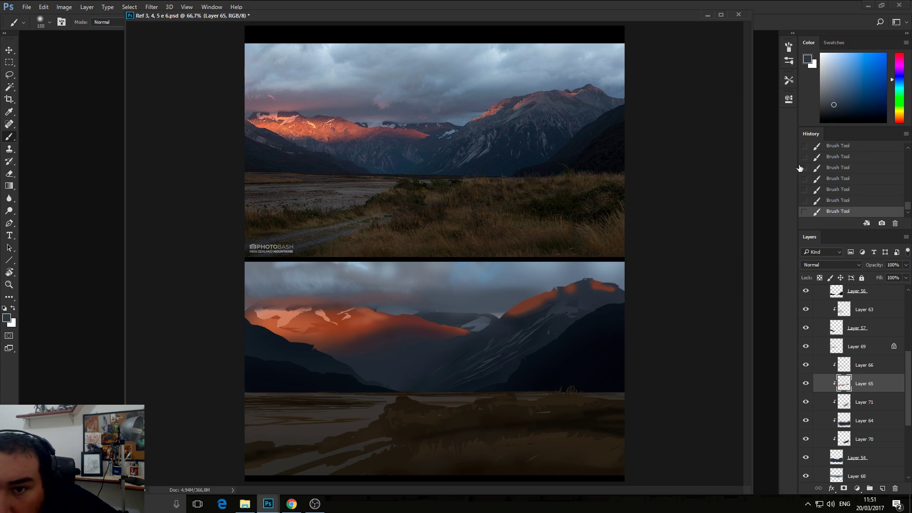
- Pick a purple-blue hue, shrink the brush to 80 px, and select Layer 66
click(897, 76)
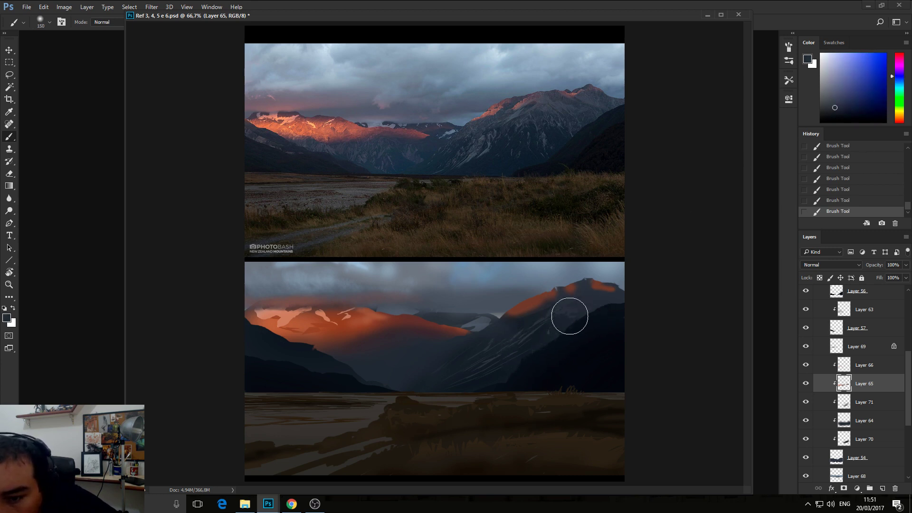
key(bracketleft)
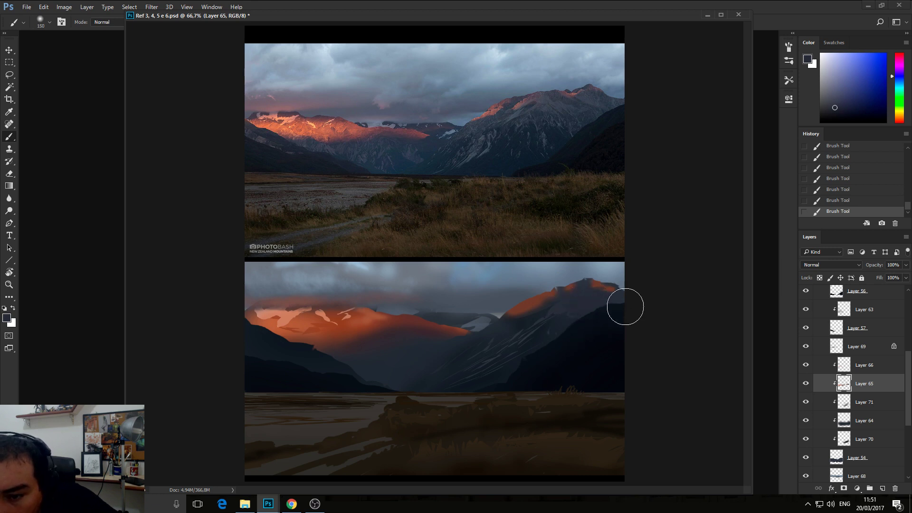
key(bracketleft)
key(bracketleft)
key(bracketleft)
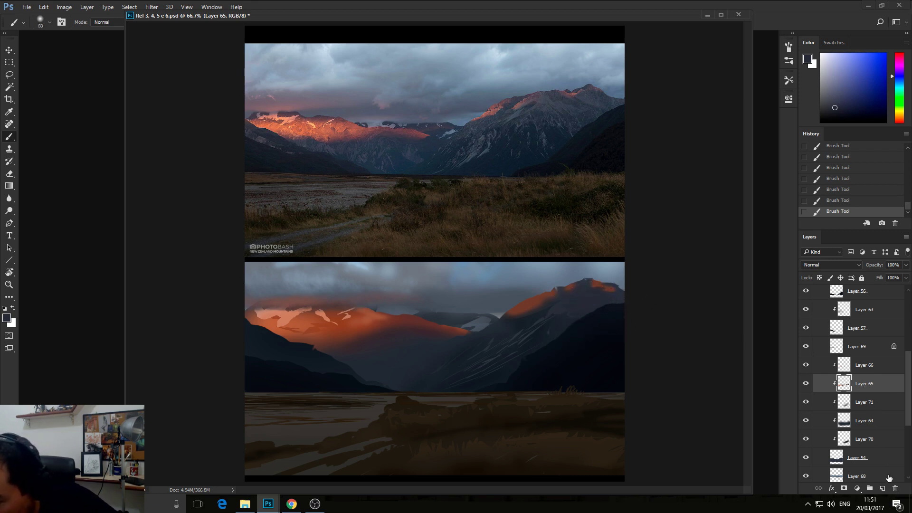
click(872, 365)
- Add a layer above Layer 66, try dark trims on the orange ridge, then step back to undo them
click(882, 488)
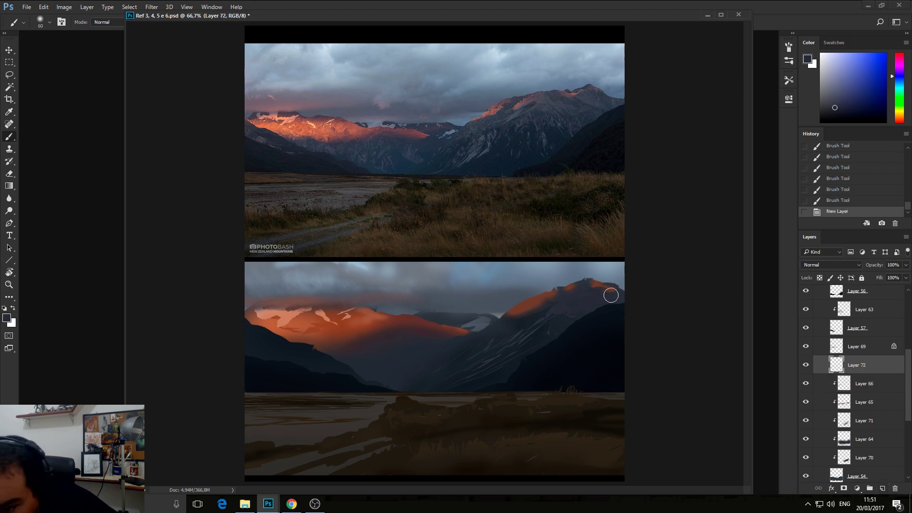
drag(611, 295, 612, 293)
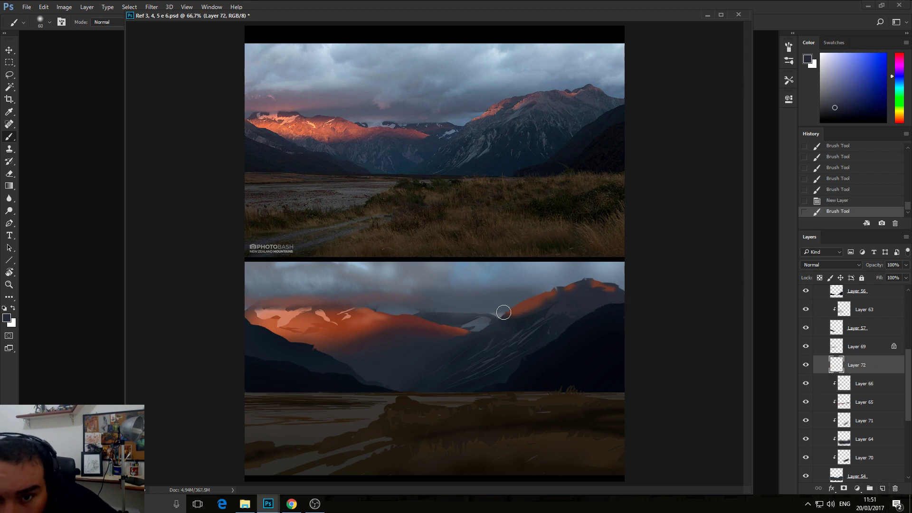
key(bracketleft)
drag(539, 309, 524, 312)
key(ctrl+d)
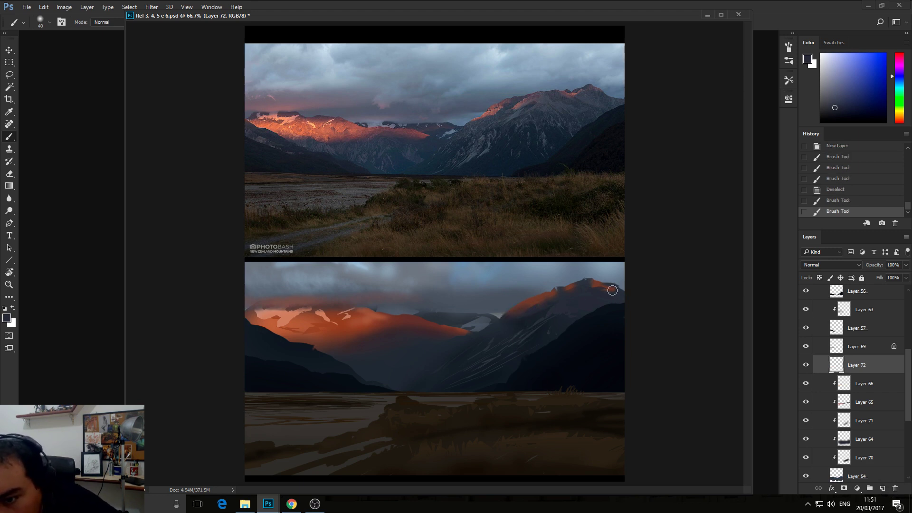
drag(594, 291, 616, 294)
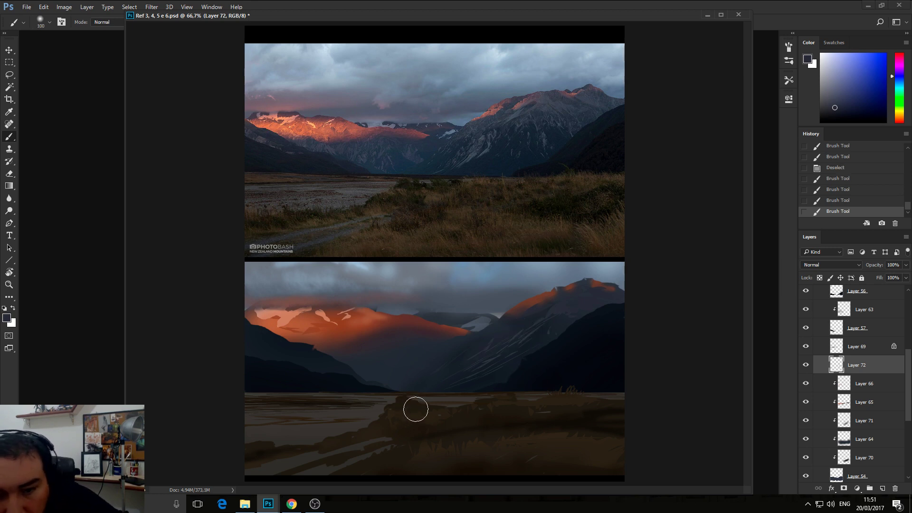
key(bracketright)
key(ctrl+alt+z)
key(ctrl+alt+z)
key(ctrl+alt+z)
key(ctrl+alt+z)
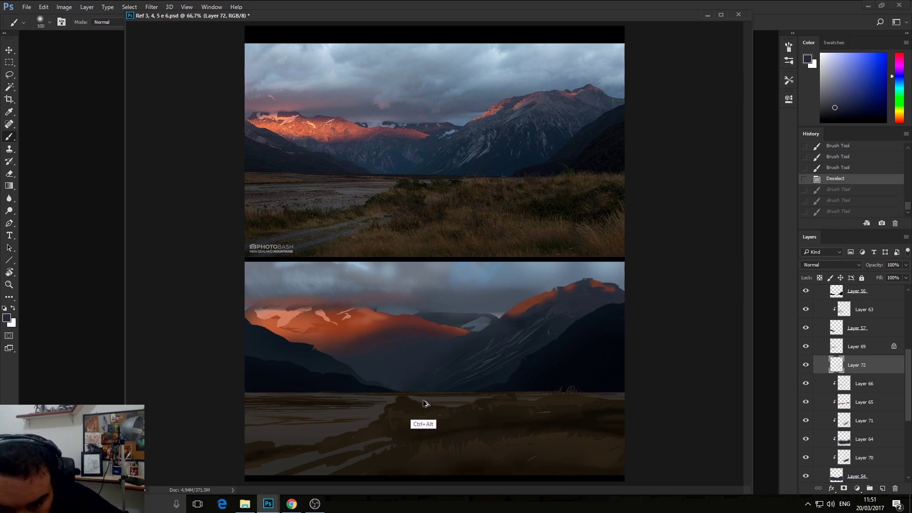
key(ctrl+alt+z)
key(ctrl+alt+z)
key(ctrl+alt+z)
key(ctrl+alt+z)
key(ctrl+alt+z)
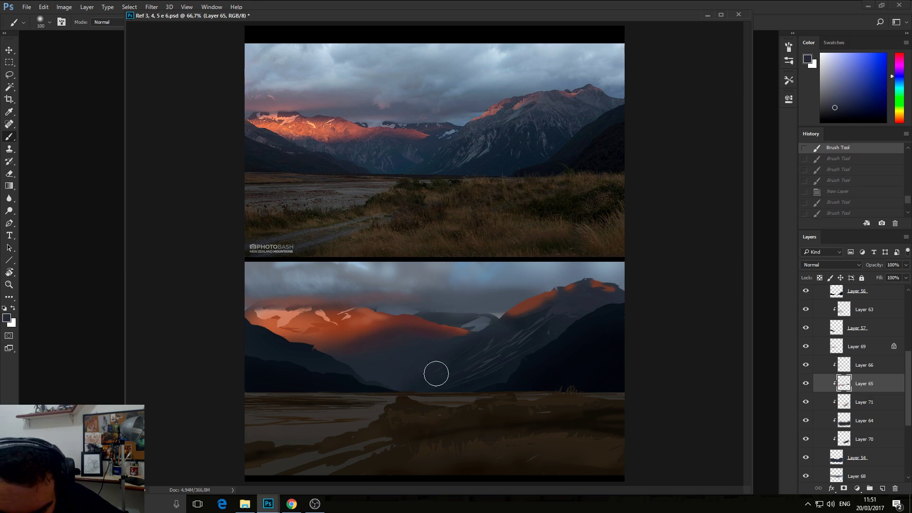
- Undo to an earlier state and cover the lower snow-streak ends with sampled blue-grey
key(ctrl+alt+z)
key(ctrl+alt+z)
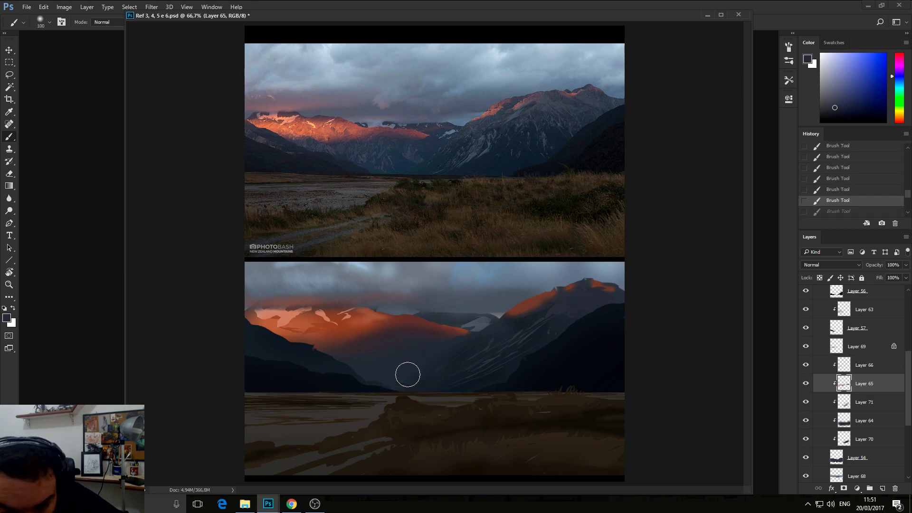
key(alt)
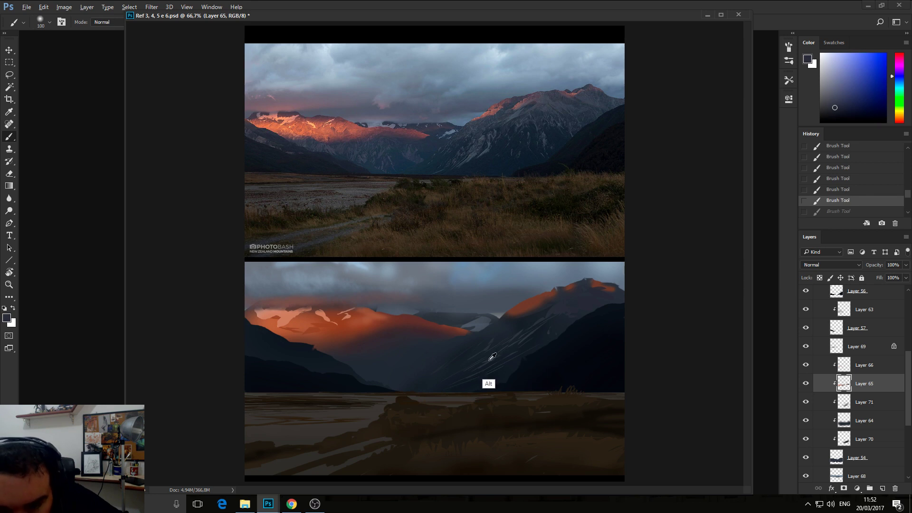
alt+click(490, 360)
drag(450, 359, 429, 380)
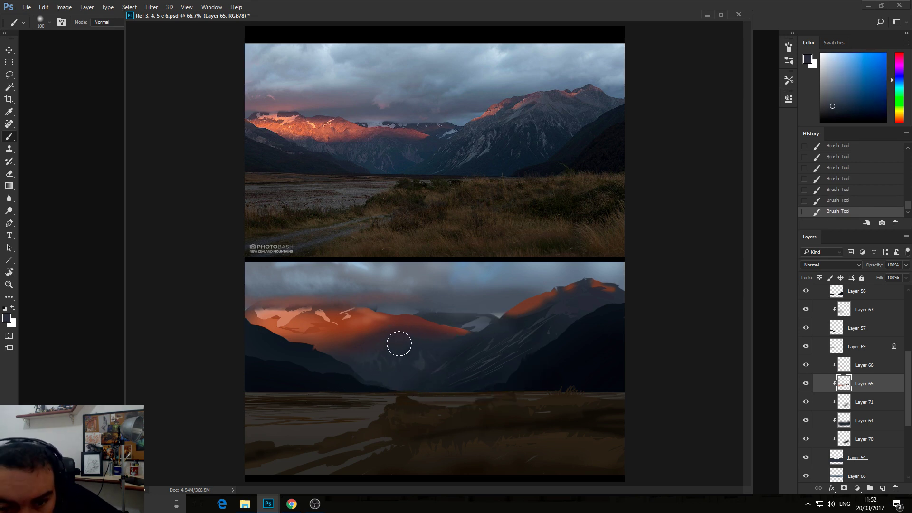
- Soften the orange-red glow on the left mountain, drop the selection, and sample a dark blue-grey
alt+click(373, 342)
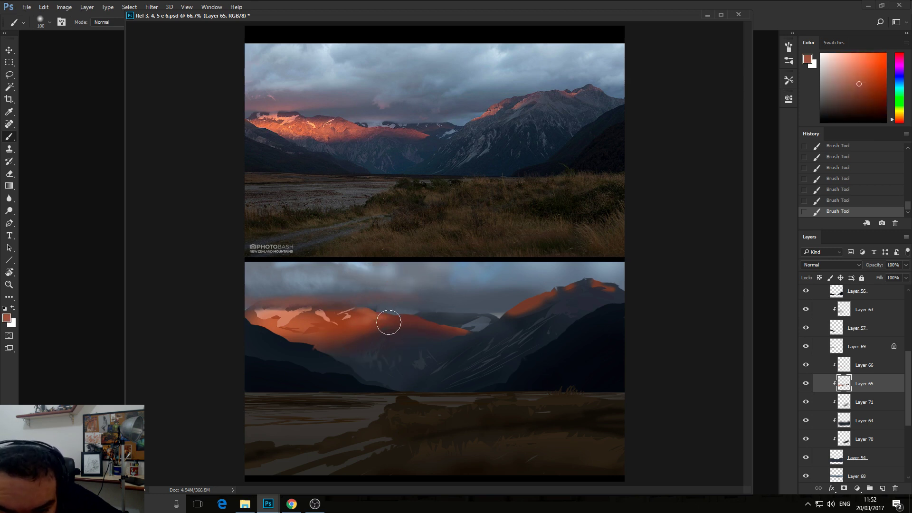
drag(411, 326, 397, 329)
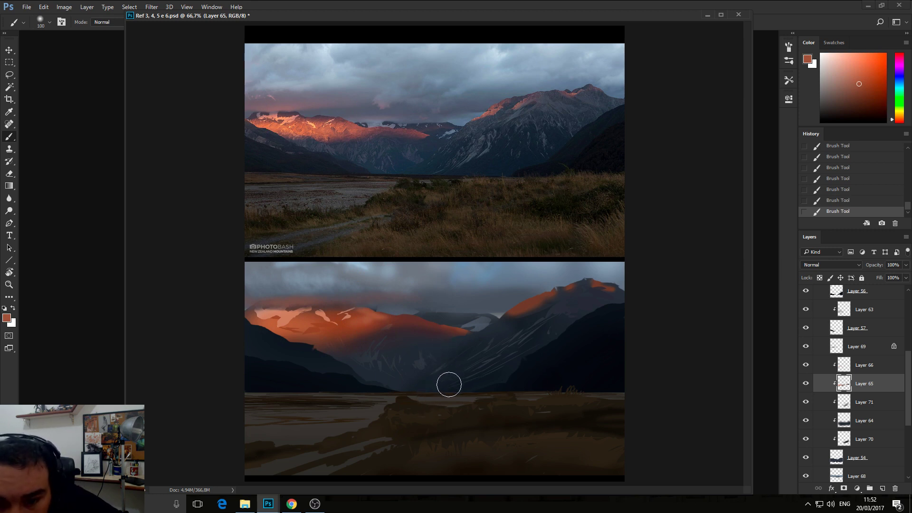
key(ctrl+f)
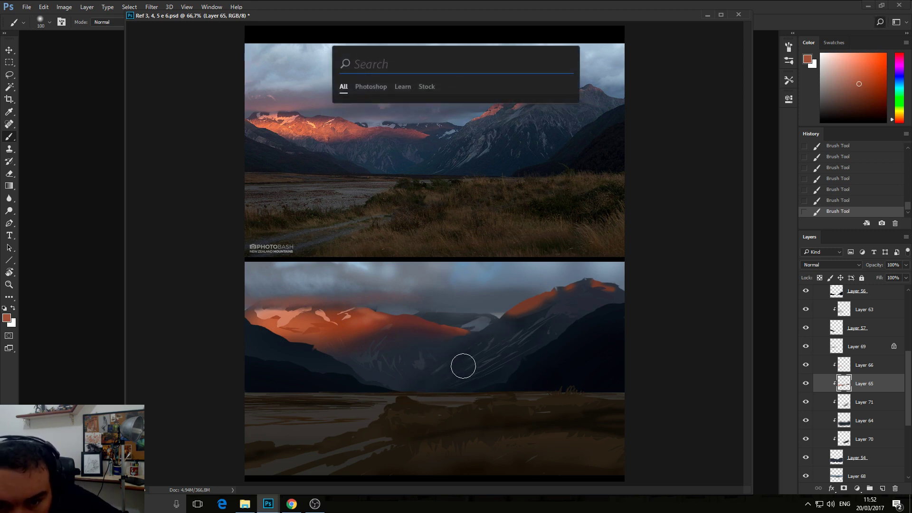
key(ctrl+d)
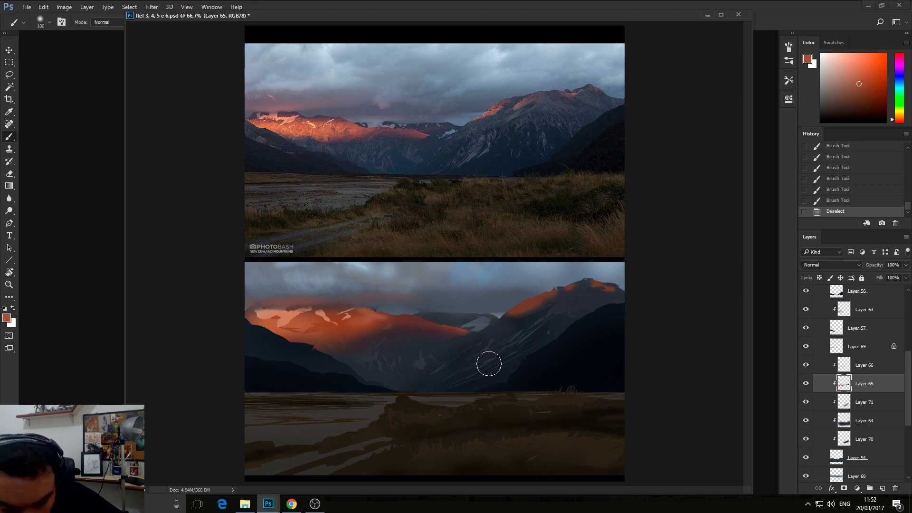
alt+click(464, 364)
- On Layer 66, paint a darker blue stroke across the valley
key(alt+bracketright)
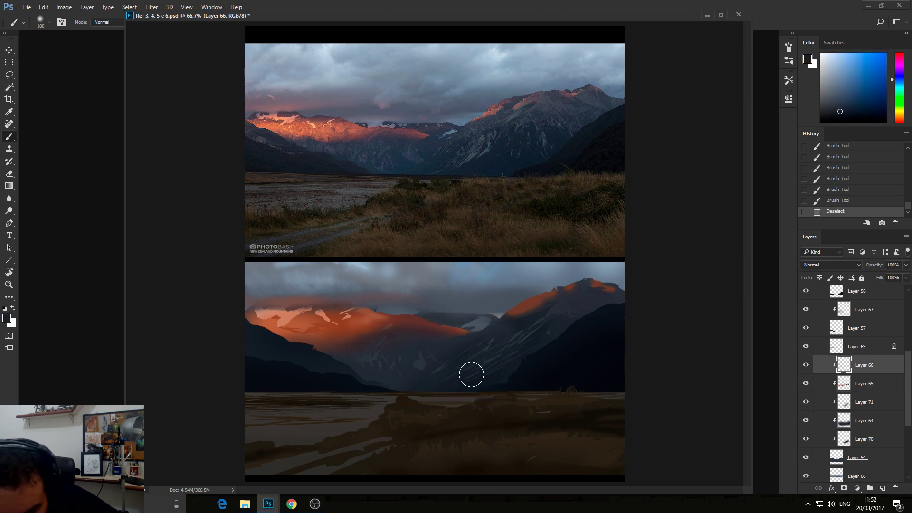
drag(443, 367, 413, 394)
key(ctrl+z)
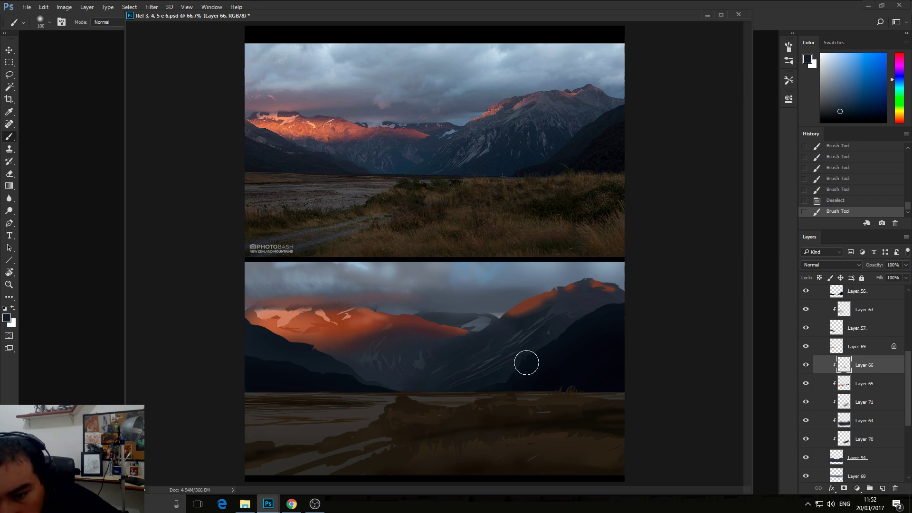
alt+click(529, 372)
drag(461, 350, 429, 380)
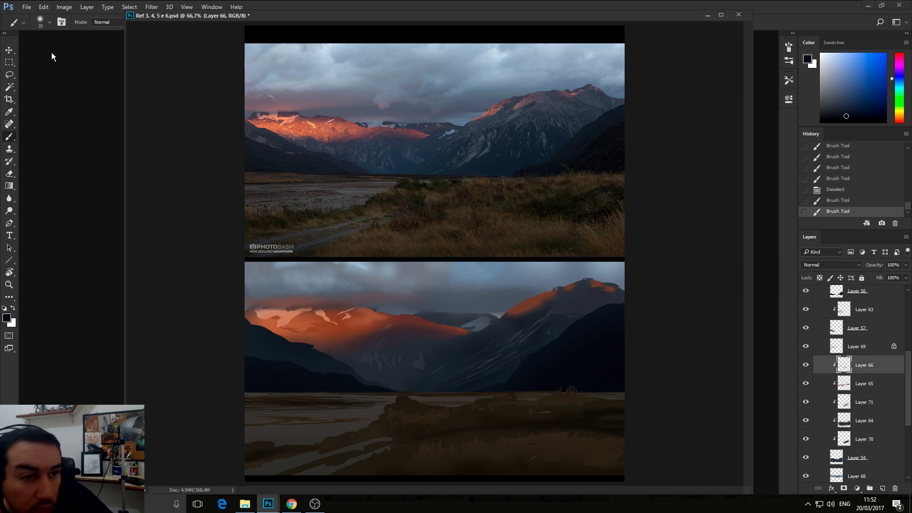
- Lasso an area on the right mountain's lit slope, paint inside it, then sample reddish-brown from the ridge
click(11, 75)
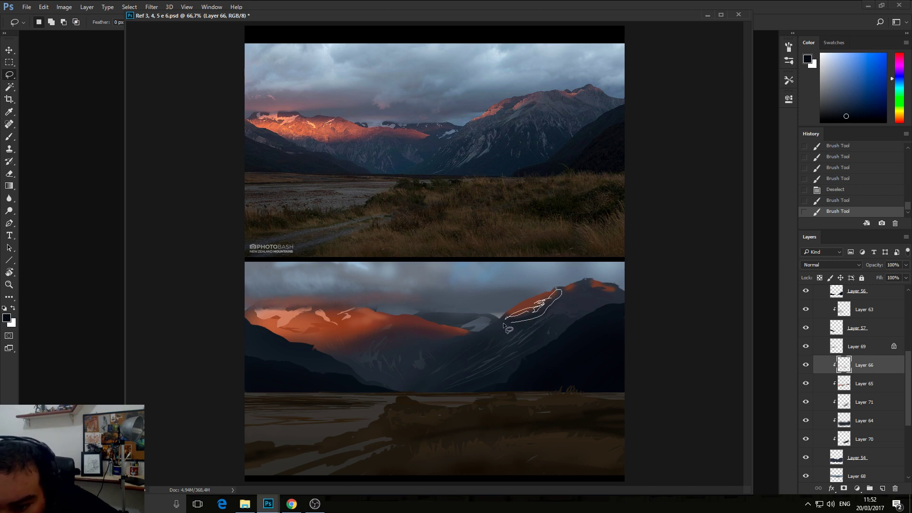
drag(503, 323, 500, 324)
key(b)
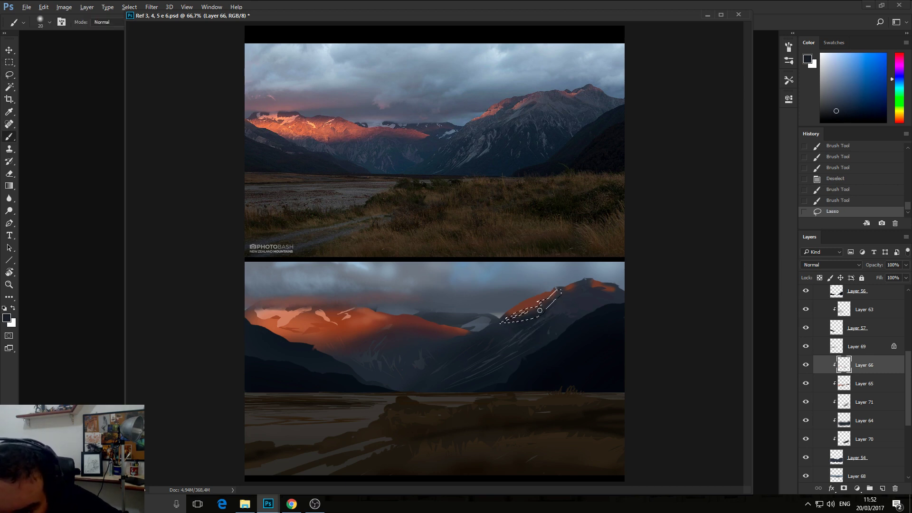
mouse_move(556, 298)
mouse_down()
mouse_move(530, 306)
mouse_move(580, 279)
mouse_up()
key(ctrl+d)
alt+click(528, 299)
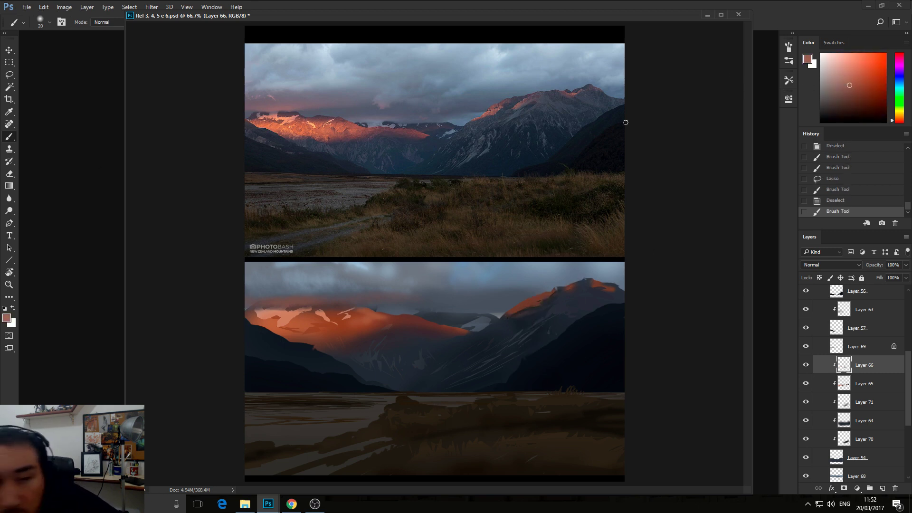
- Lasso small patches along the right peak's lit ridge and the left peak, hiding the selection edges
click(9, 76)
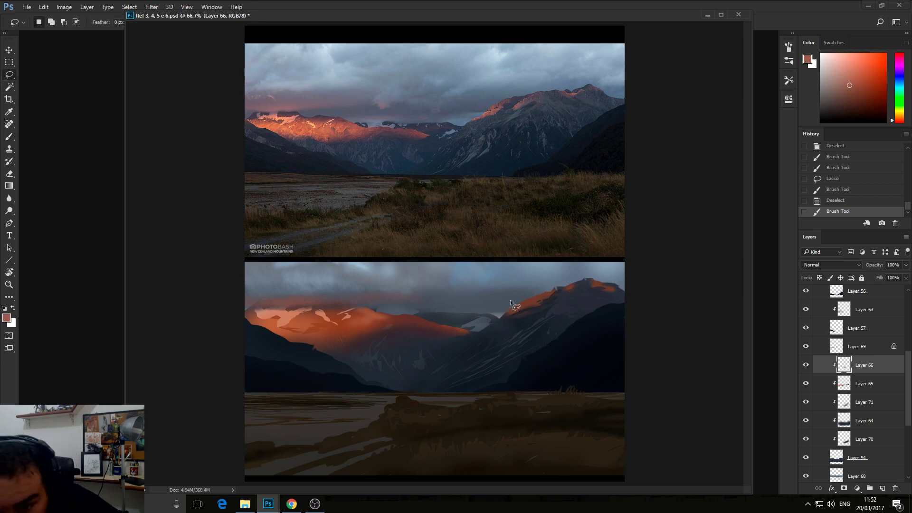
drag(525, 307, 518, 306)
mouse_move(524, 302)
mouse_down()
mouse_move(514, 307)
mouse_move(534, 302)
mouse_up()
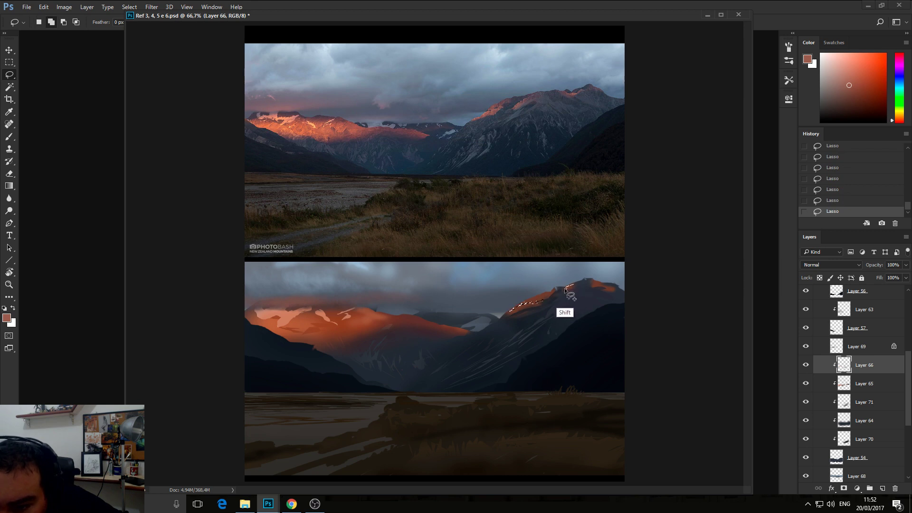
drag(564, 288, 576, 284)
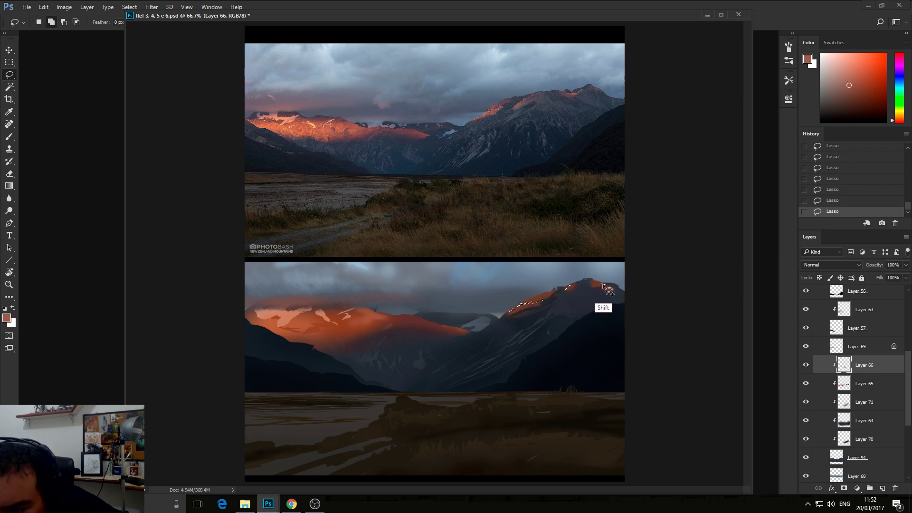
mouse_move(603, 283)
mouse_down()
mouse_move(618, 291)
mouse_move(597, 282)
mouse_up()
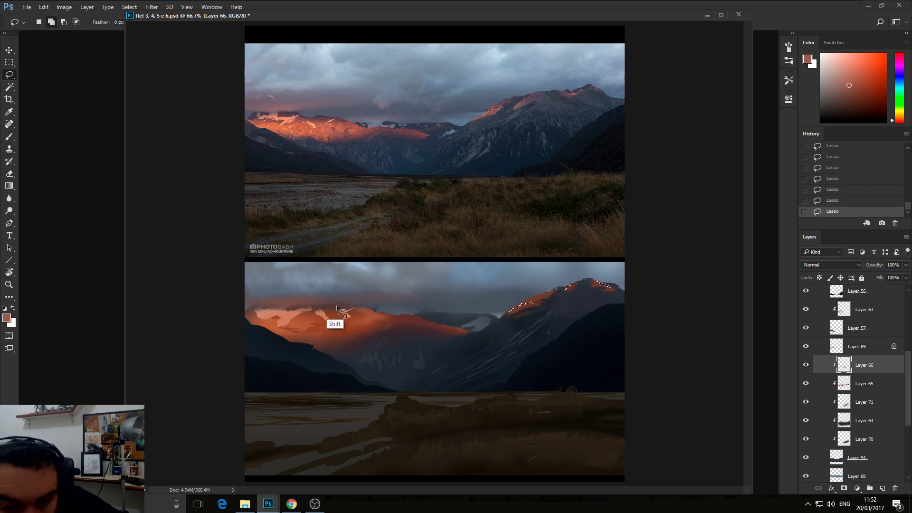
mouse_move(351, 321)
mouse_down()
mouse_move(265, 325)
mouse_move(276, 319)
mouse_move(245, 330)
mouse_move(255, 322)
mouse_move(278, 327)
mouse_move(280, 338)
mouse_move(292, 327)
mouse_move(300, 343)
mouse_move(342, 337)
mouse_up()
key(ctrl+h)
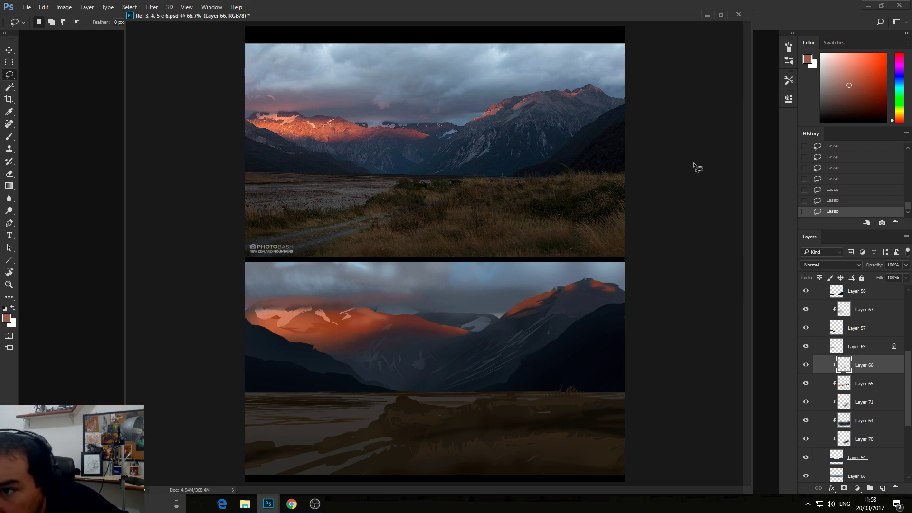
- Paint light pink-salmon glow strokes into the selected patches along the sunlit ridge
key(b)
drag(497, 324, 495, 313)
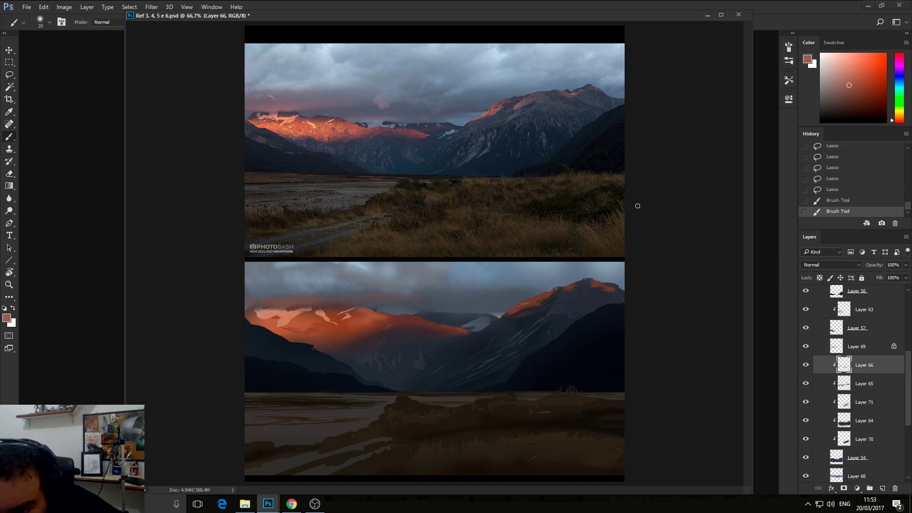
click(842, 70)
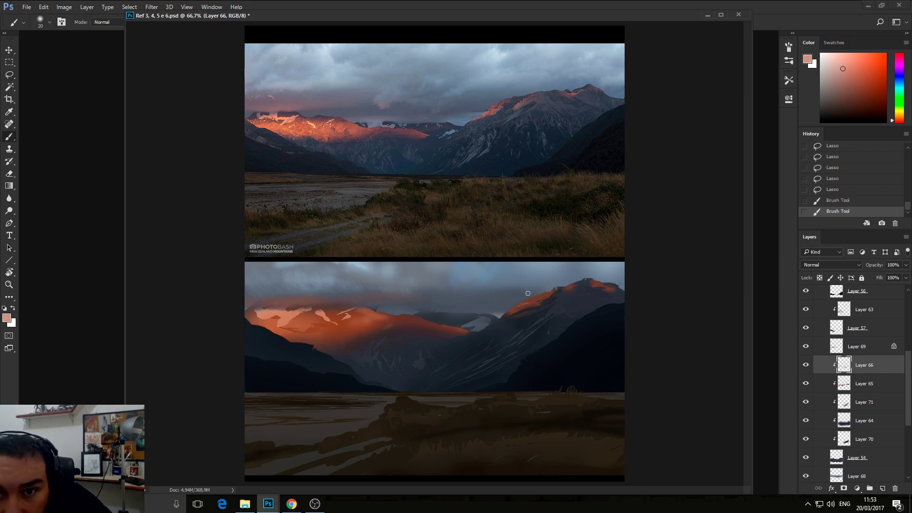
drag(531, 301, 532, 299)
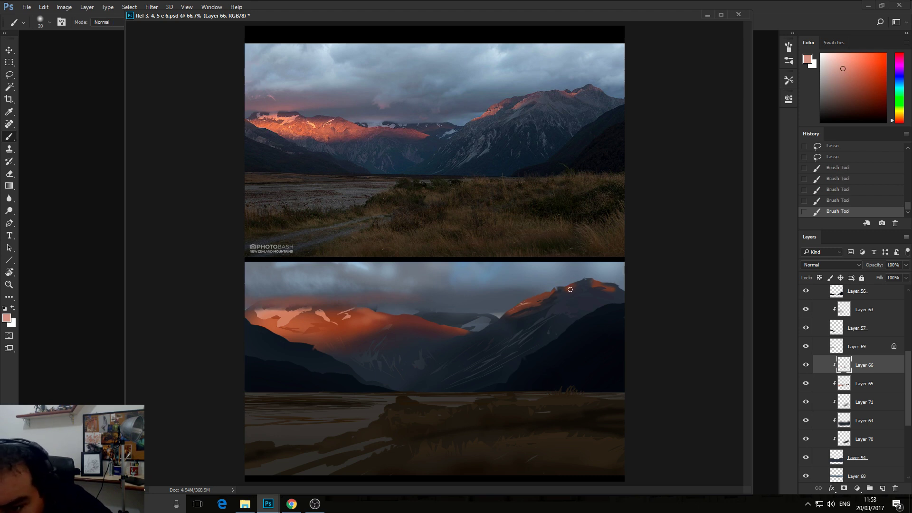
drag(595, 281, 557, 289)
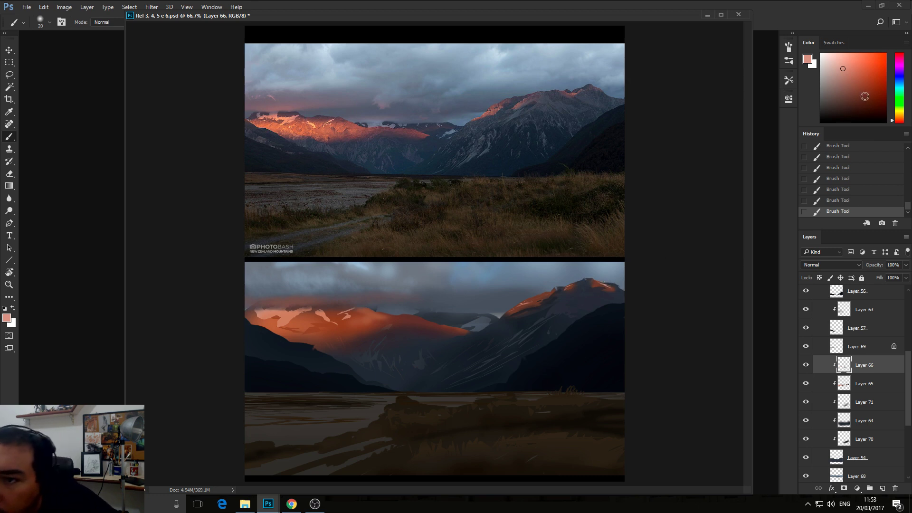
- Try dark red-brown and salmon, then settle on a saturated red in the Color panel
click(860, 97)
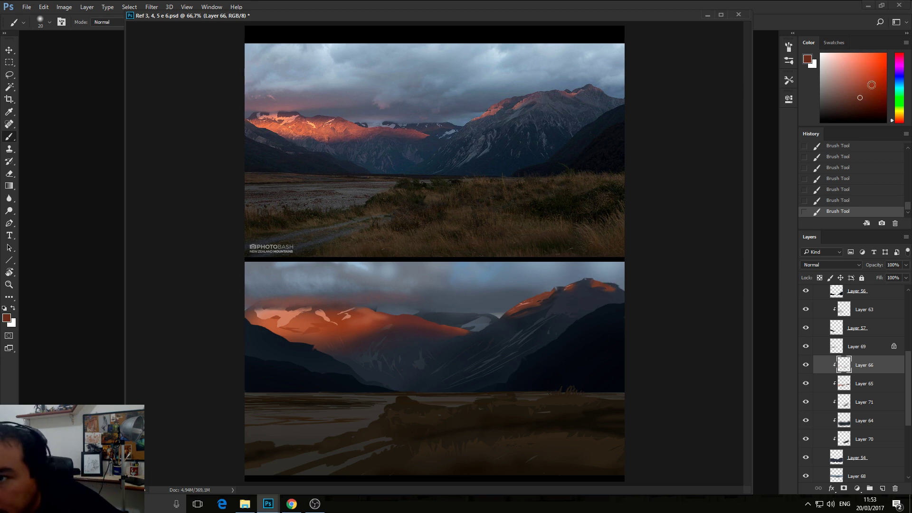
click(845, 71)
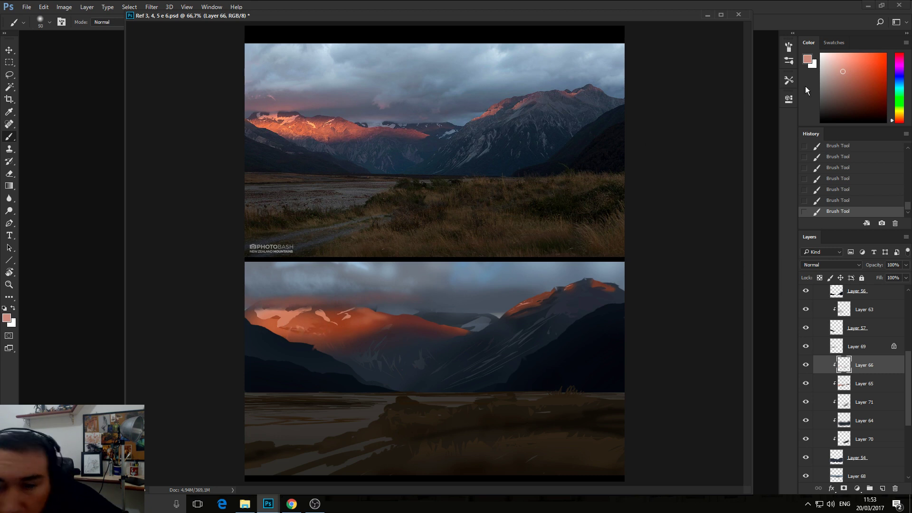
click(857, 70)
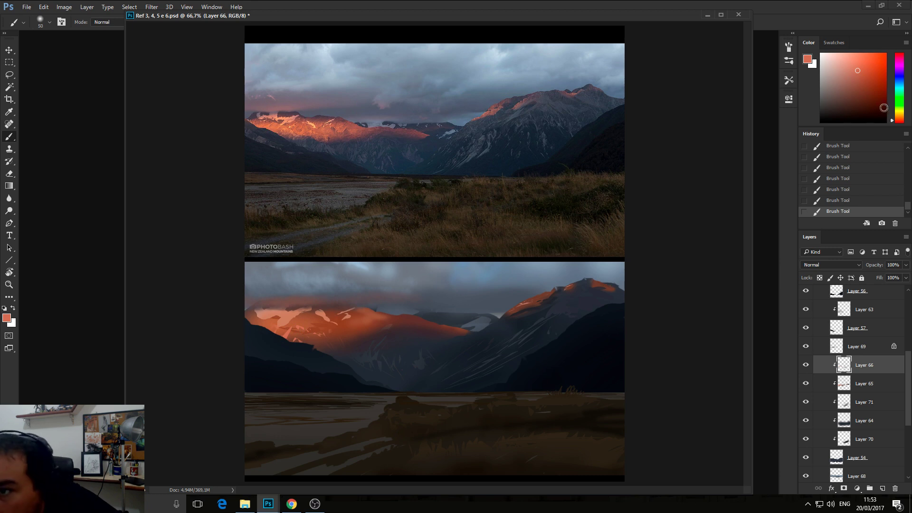
click(864, 74)
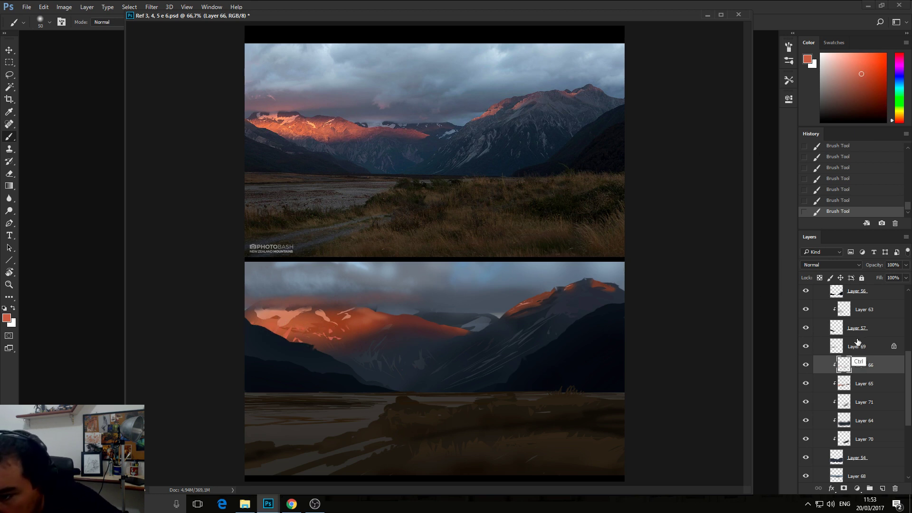
- Deselect, toggle Layer 65 and Layer 66 visibility to compare the glow, and select Layer 65
key(ctrl+d)
click(805, 383)
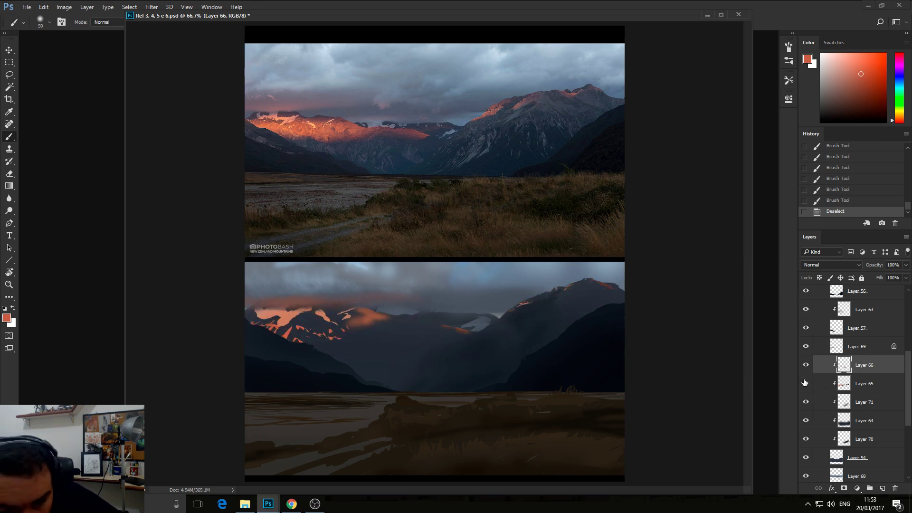
click(805, 381)
click(801, 365)
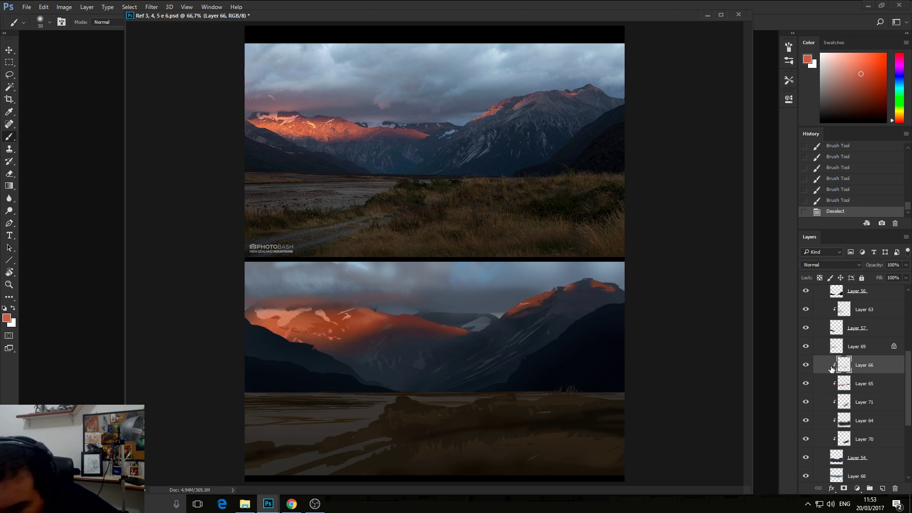
click(872, 387)
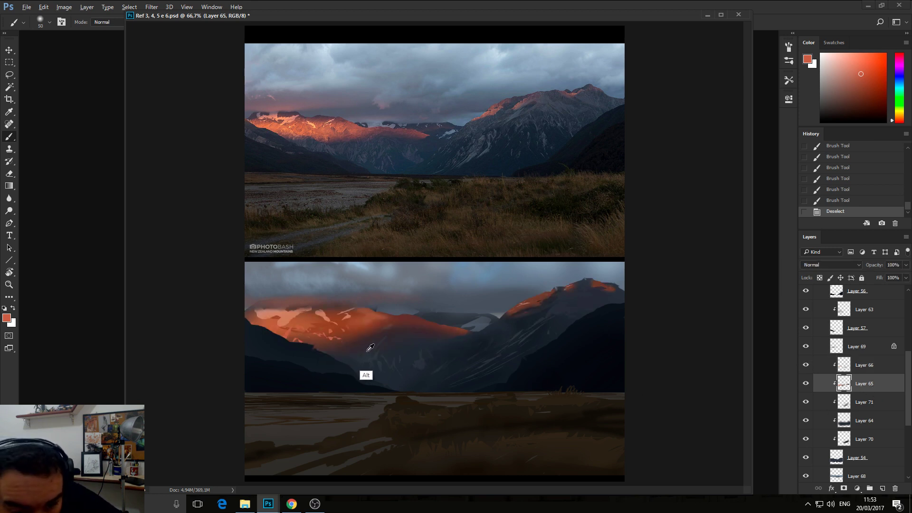
- Paint the dark mountain colour over the left glow edge, then sample orange and select Layer 66
alt+click(365, 373)
drag(265, 329, 278, 317)
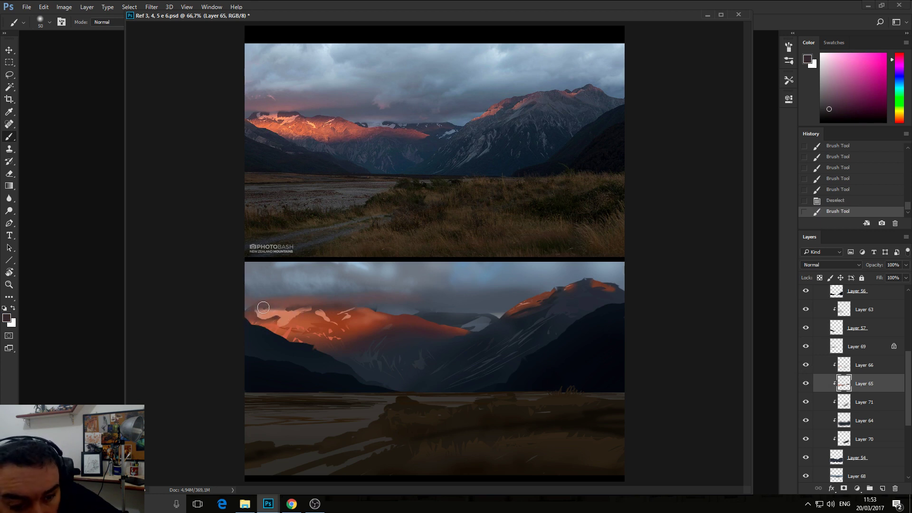
mouse_move(263, 307)
mouse_down()
mouse_move(226, 325)
mouse_move(228, 315)
mouse_move(280, 309)
mouse_up()
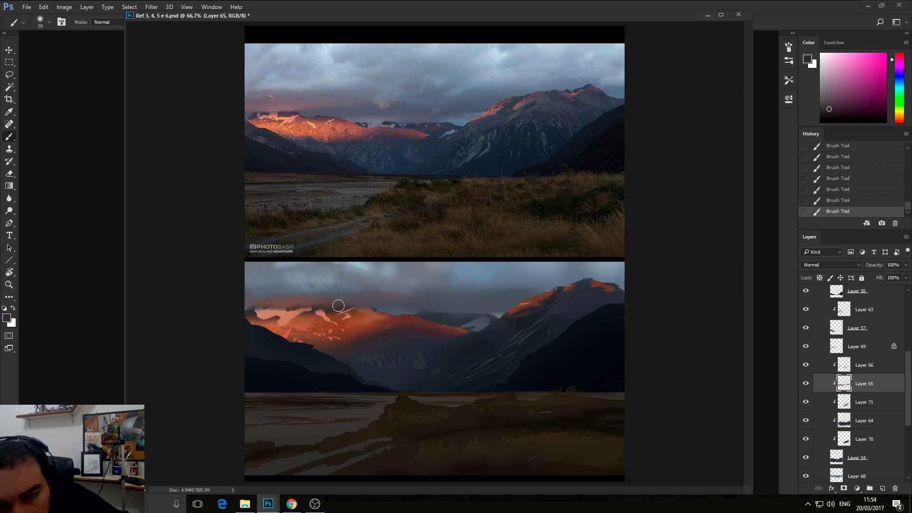
alt+click(311, 345)
click(836, 373)
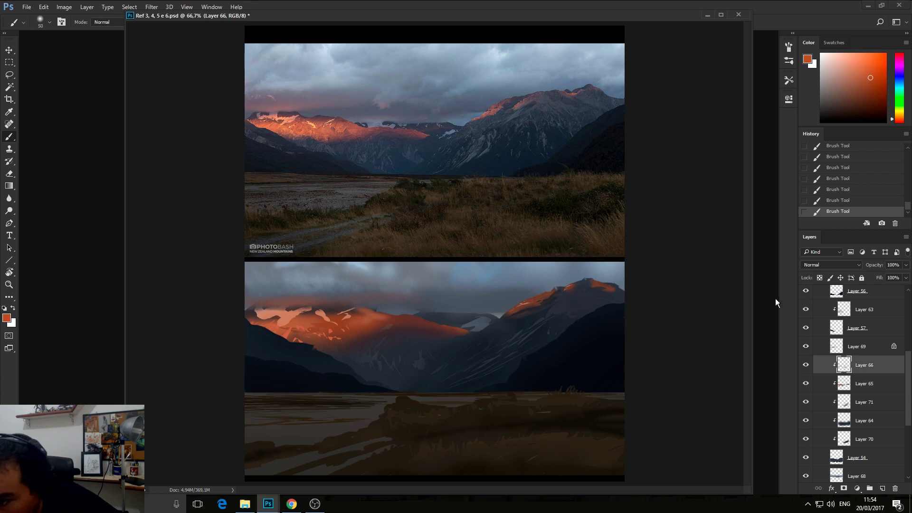
- Add a new layer clipped to Layer 66 in Saturation mode and boost the lit mountains with a 90 brush
click(882, 488)
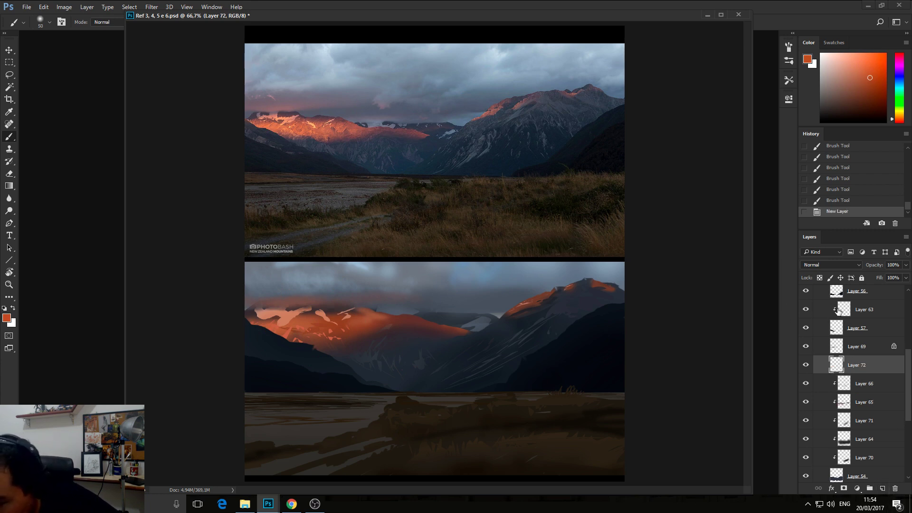
alt+click(860, 373)
click(831, 264)
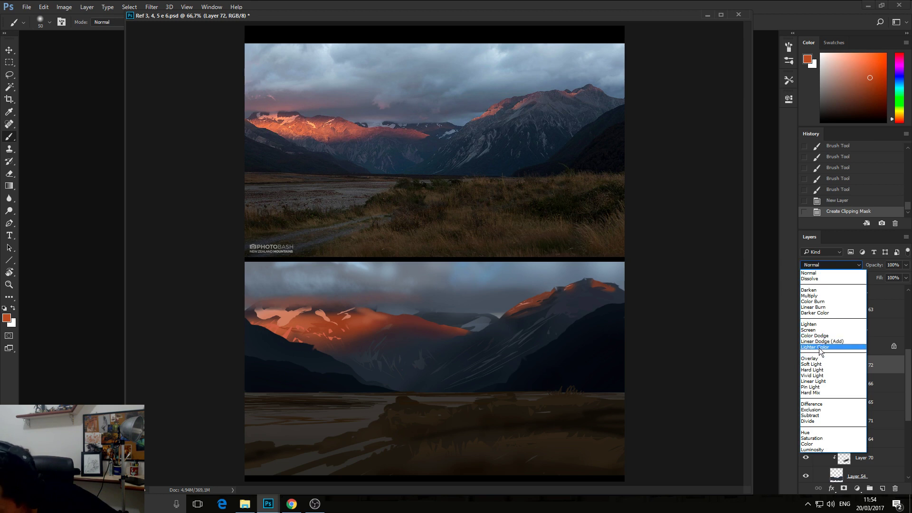
click(812, 438)
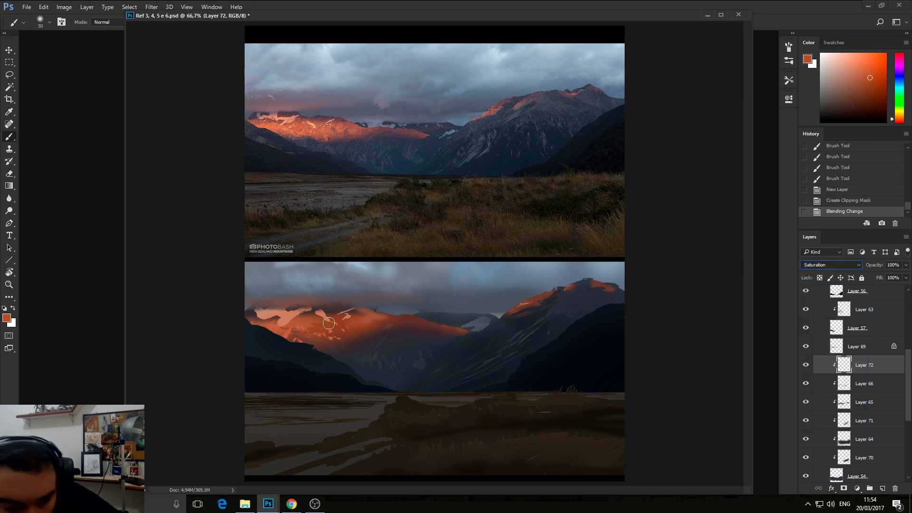
drag(329, 323, 335, 330)
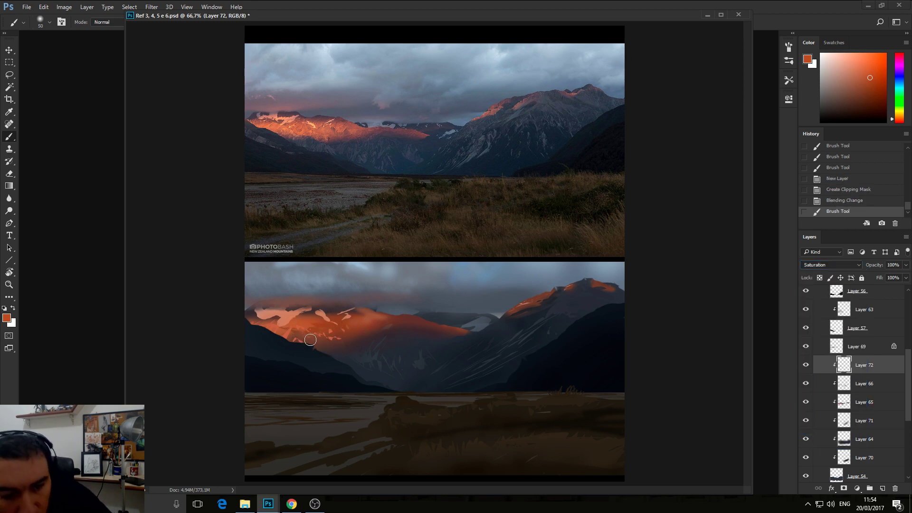
key(bracketright)
key(bracketright)
key(bracketright)
key(bracketright)
mouse_move(315, 336)
mouse_down()
mouse_move(282, 328)
mouse_move(319, 340)
mouse_up()
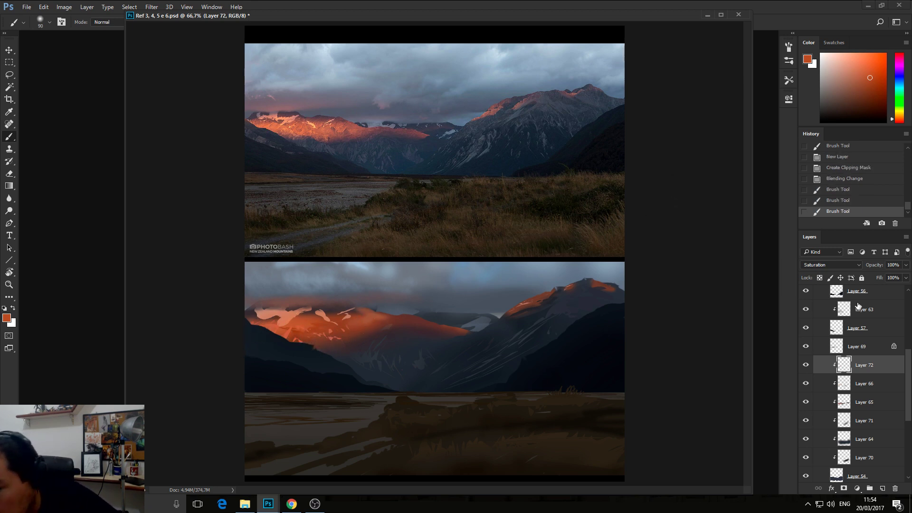
- Switch the layer to Color mode and tint the lit mountains orange-red with a 150 brush
click(821, 264)
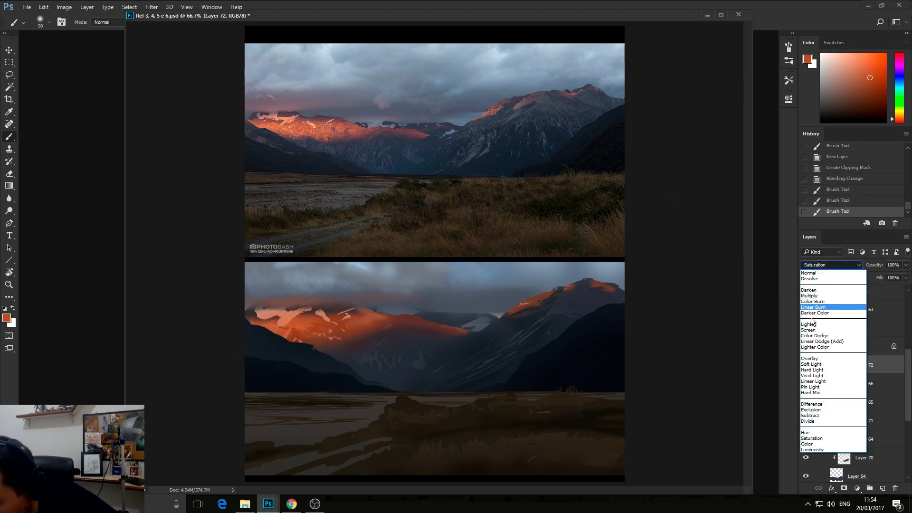
click(810, 445)
drag(884, 98, 880, 87)
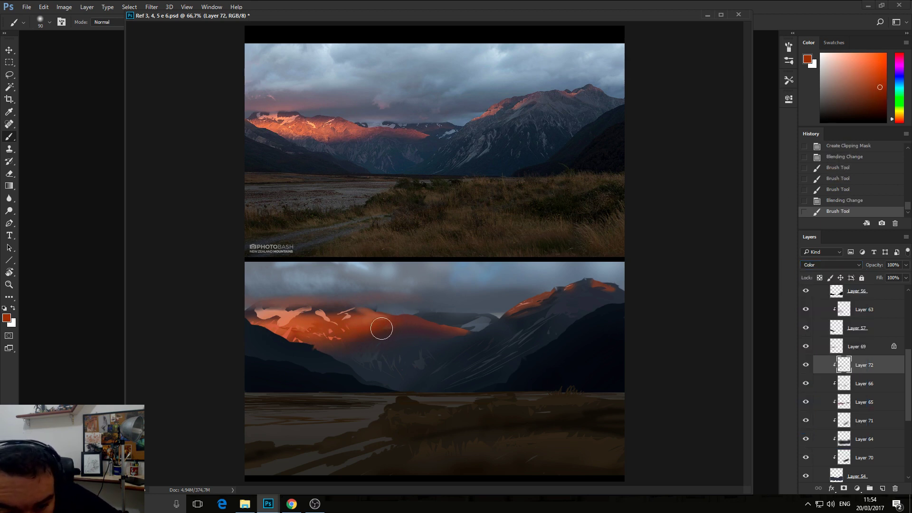
drag(897, 114, 898, 122)
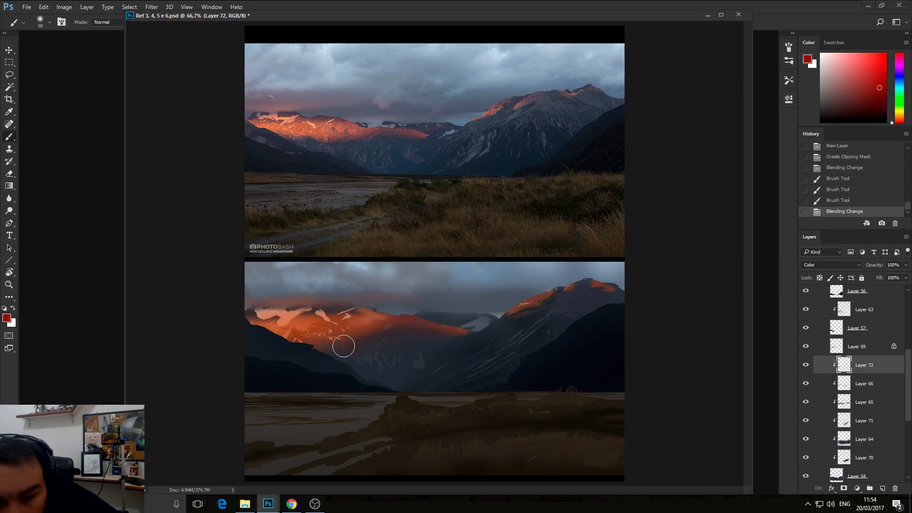
mouse_move(342, 346)
mouse_down()
mouse_move(399, 329)
mouse_move(380, 332)
mouse_up()
key(ctrl+z)
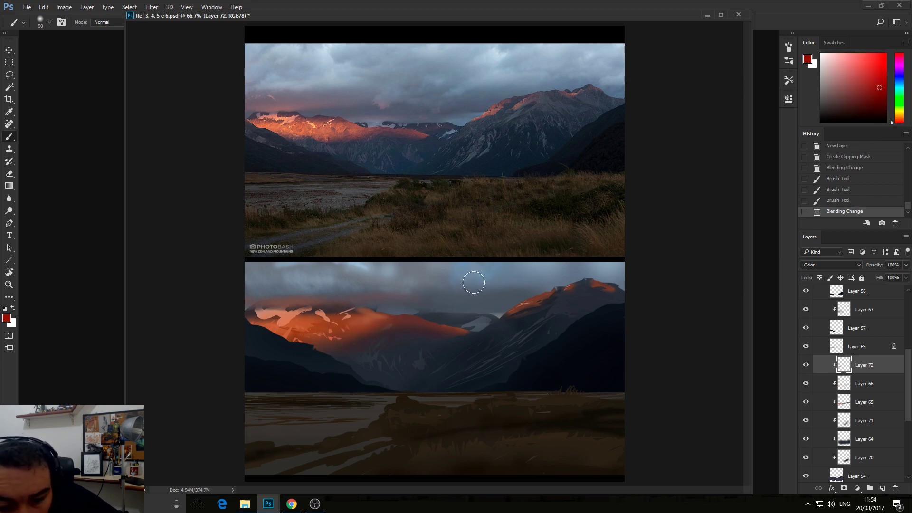
drag(898, 122, 897, 119)
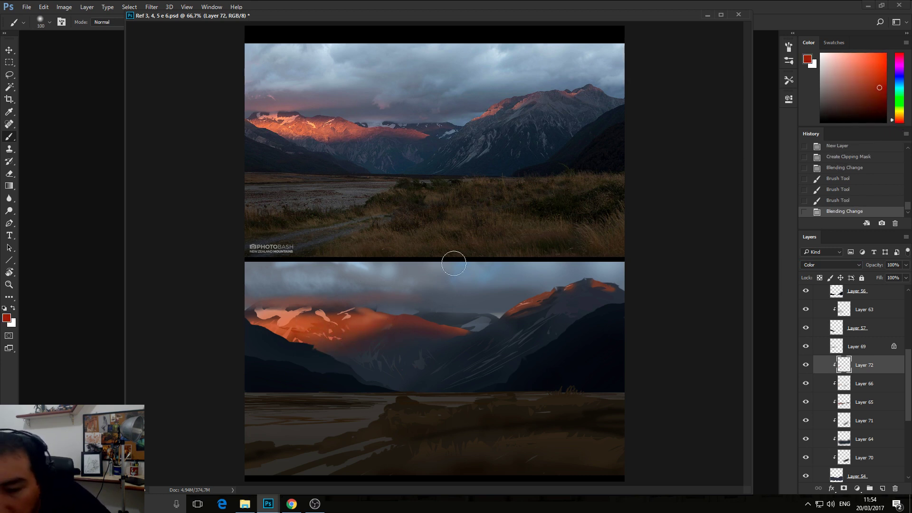
key(bracketright)
key(bracketright)
key(bracketright)
drag(312, 339, 358, 335)
drag(358, 334, 383, 328)
key(ctrl+z)
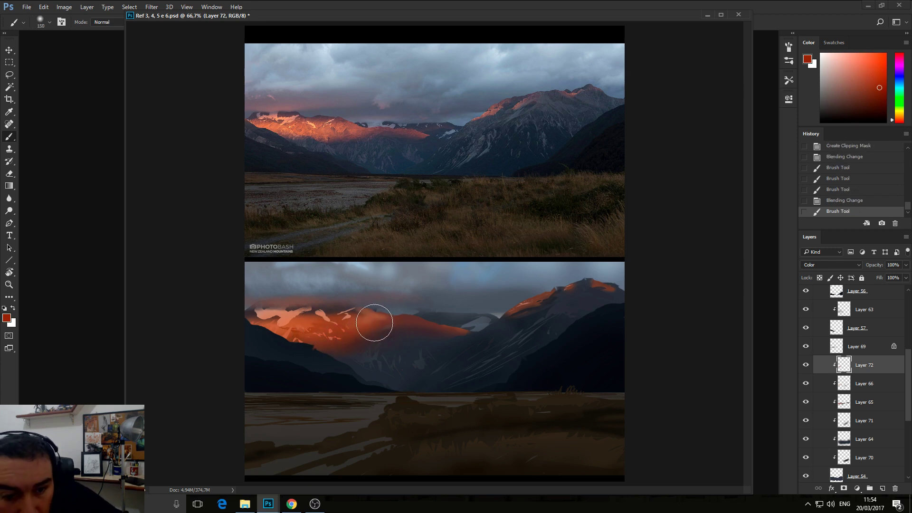
- Add deeper red and brownish-red tints to the mountains at brush size 80 and 70, restoring some orange
drag(897, 125, 897, 122)
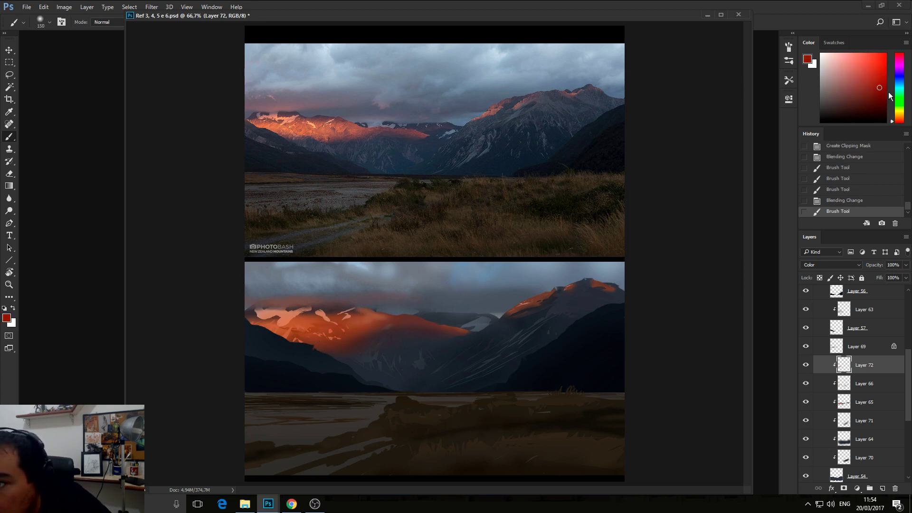
key(bracketleft)
key(bracketleft)
key(bracketleft)
key(bracketleft)
drag(362, 323, 380, 314)
key(bracketleft)
click(864, 104)
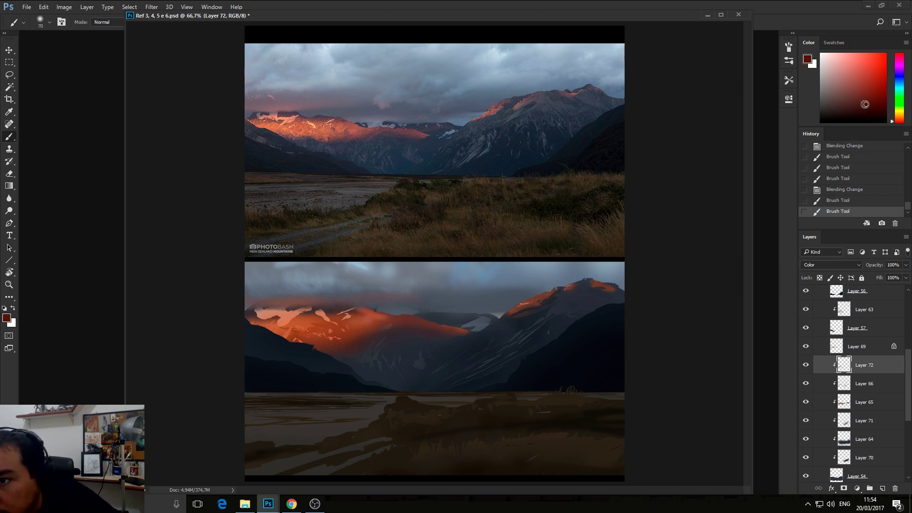
click(850, 100)
mouse_move(401, 317)
mouse_down()
mouse_move(366, 308)
mouse_move(397, 312)
mouse_move(408, 330)
mouse_move(398, 333)
mouse_move(420, 316)
mouse_move(476, 335)
mouse_move(482, 327)
mouse_move(432, 323)
mouse_up()
drag(854, 112, 841, 112)
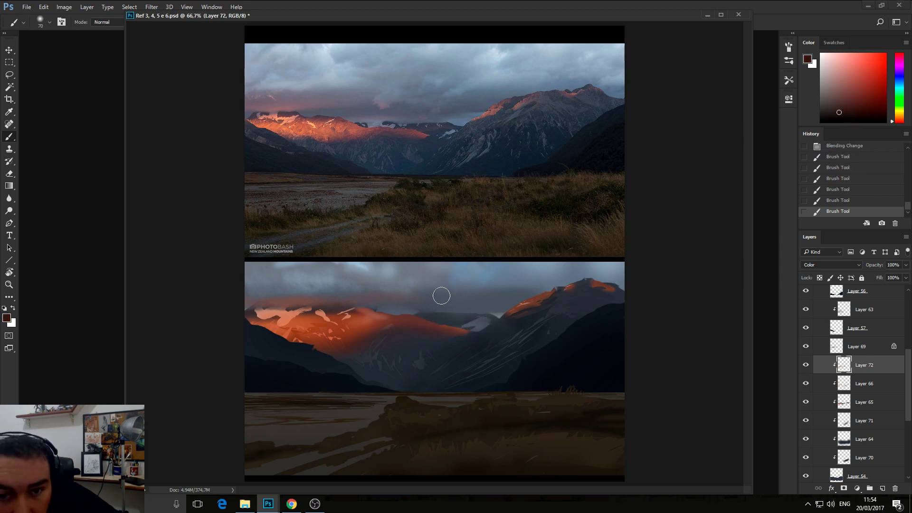
mouse_move(401, 305)
mouse_down()
mouse_move(395, 312)
mouse_move(465, 321)
mouse_up()
key(ctrl+alt+z)
key(ctrl+alt+z)
key(ctrl+alt+z)
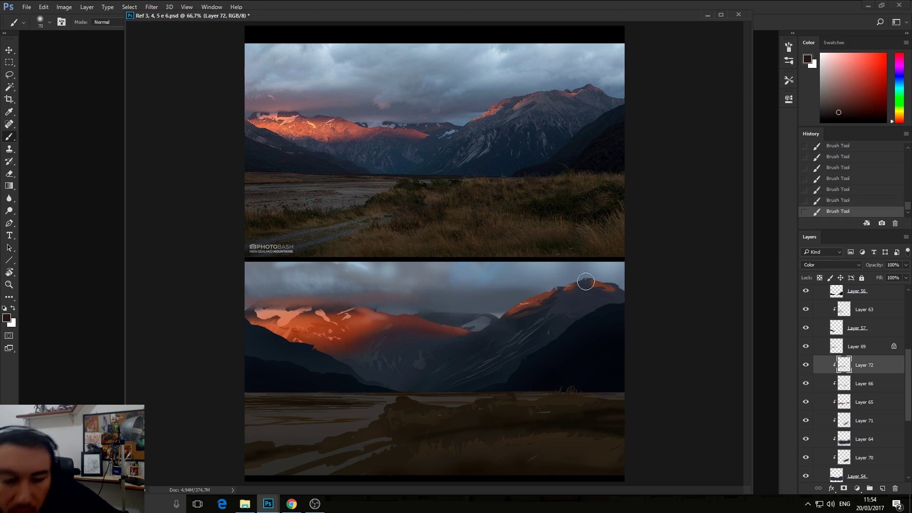
- Set the layer's blend mode to Normal and pick a lighter orange-red for the glow
alt+click(416, 341)
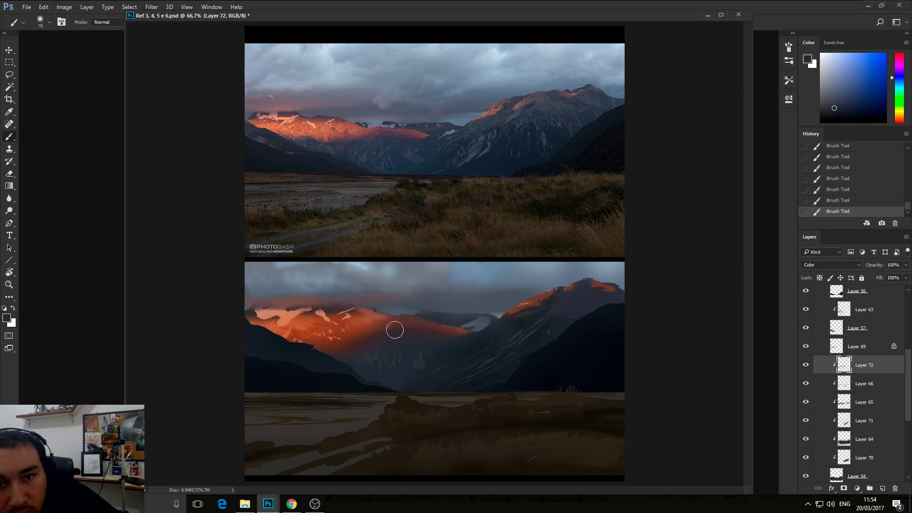
alt+click(428, 327)
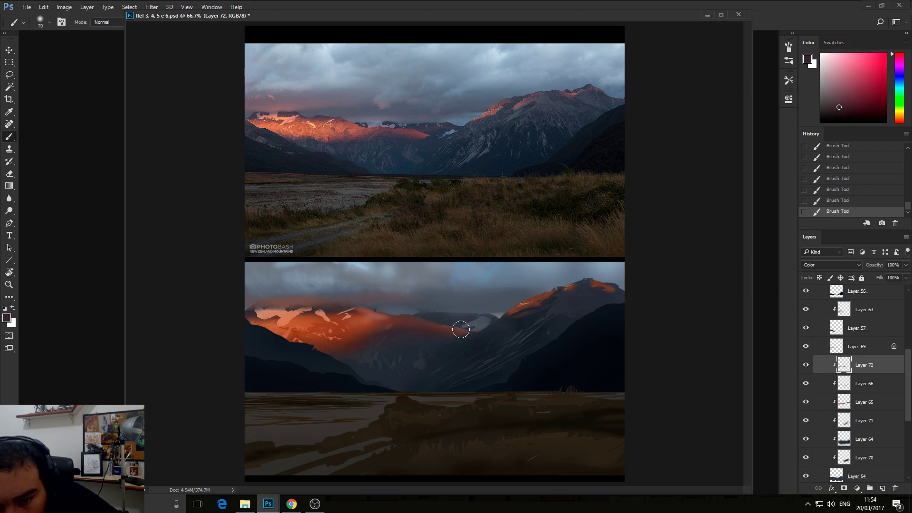
alt+click(371, 340)
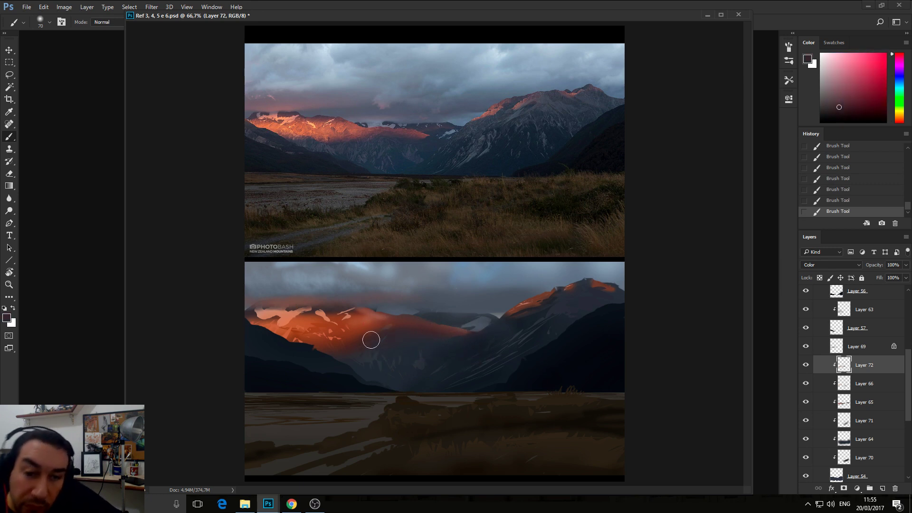
alt+click(331, 329)
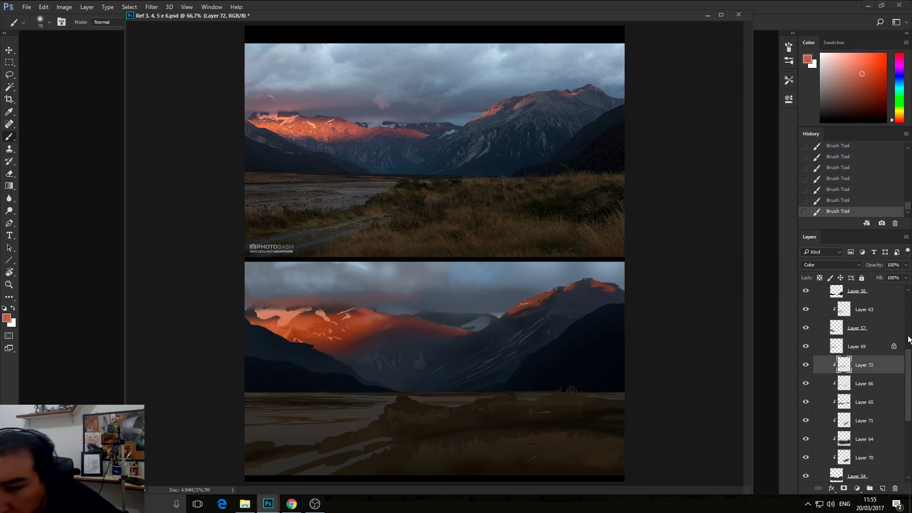
click(816, 265)
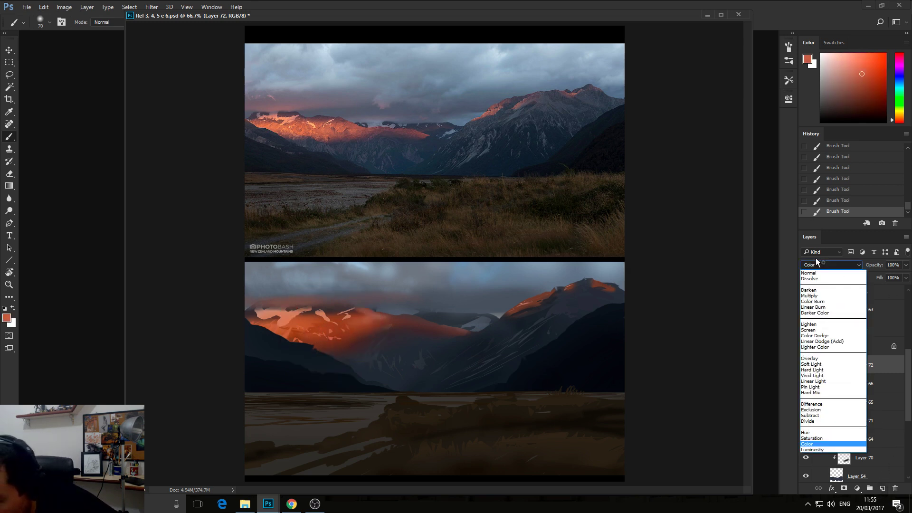
click(816, 273)
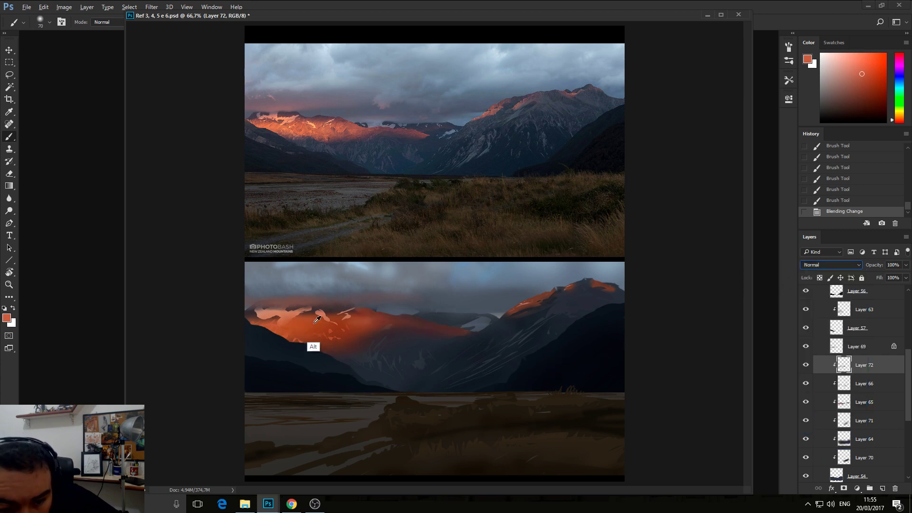
alt+click(334, 330)
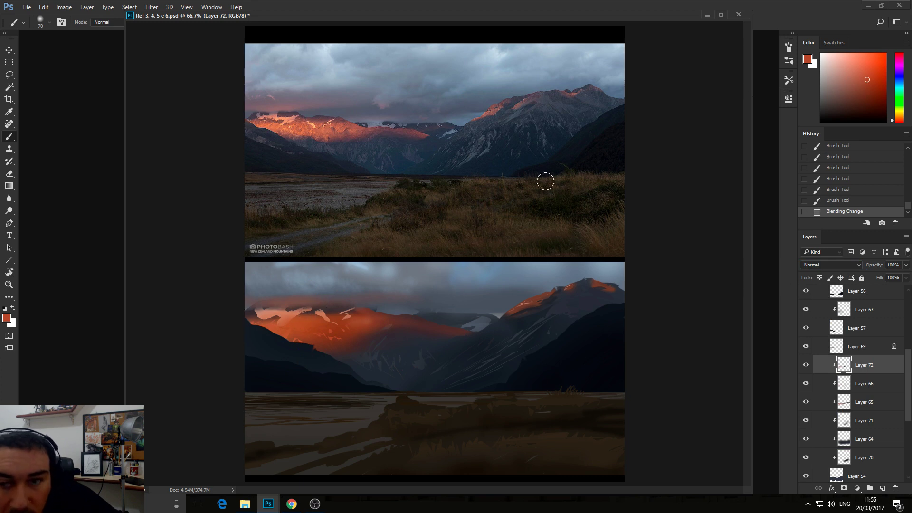
click(857, 70)
- Paint soft orange-red glow strokes across the left sunlit ridge
key(bracketleft)
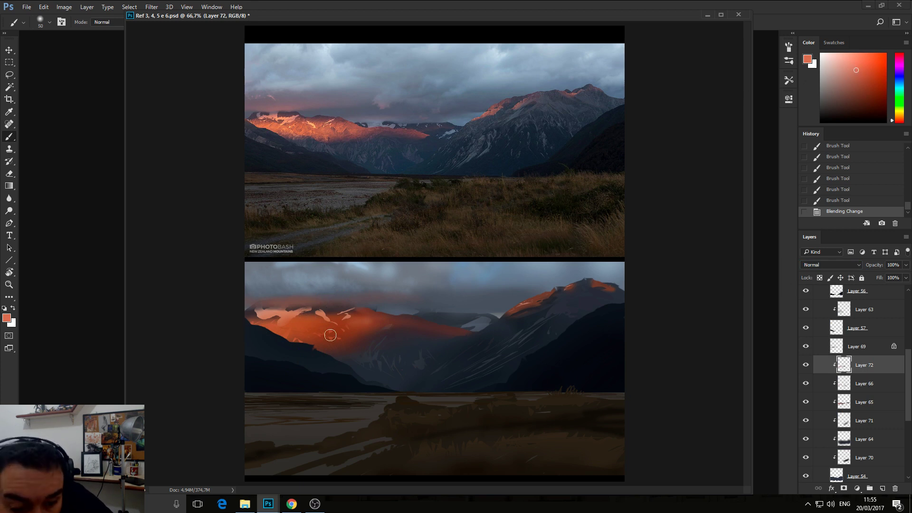
key(bracketleft)
mouse_move(308, 329)
mouse_down()
mouse_move(302, 344)
mouse_move(310, 343)
mouse_up()
drag(314, 331, 312, 339)
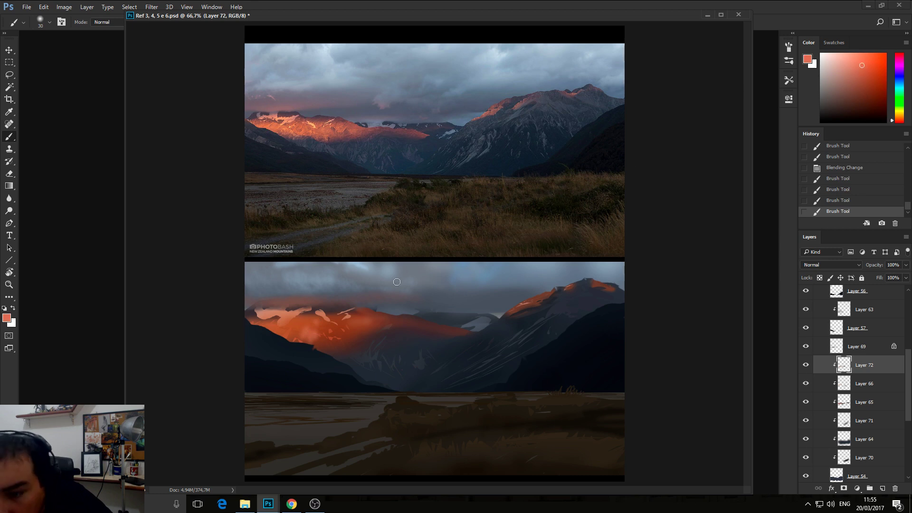
key(bracketright)
drag(324, 328, 324, 338)
drag(321, 326, 319, 338)
drag(319, 326, 322, 339)
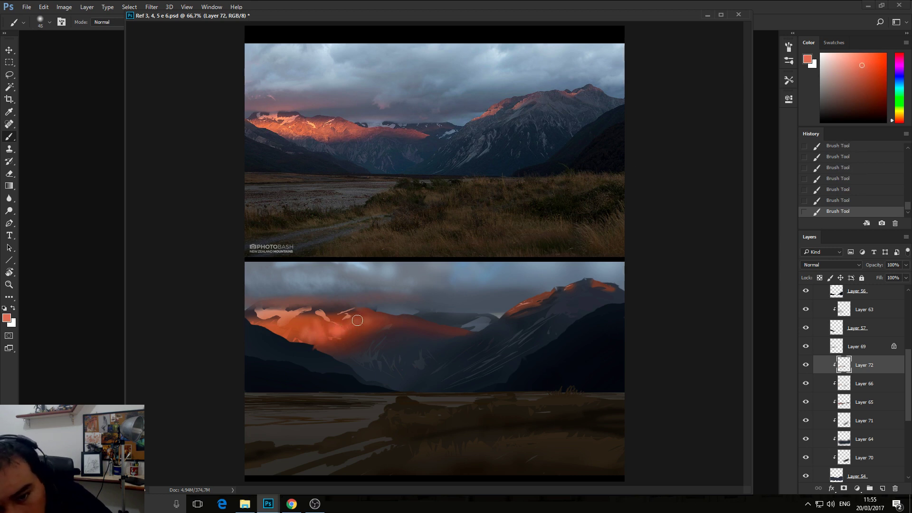
- Lasso thin streak shapes on the ridge and fill them with brighter orange
click(9, 79)
drag(300, 325, 299, 327)
drag(300, 325, 302, 333)
drag(303, 331, 292, 334)
mouse_move(292, 333)
mouse_down()
mouse_move(292, 328)
mouse_move(258, 325)
mouse_move(300, 339)
mouse_move(318, 323)
mouse_move(331, 332)
mouse_move(360, 323)
mouse_move(353, 333)
mouse_move(379, 321)
mouse_up()
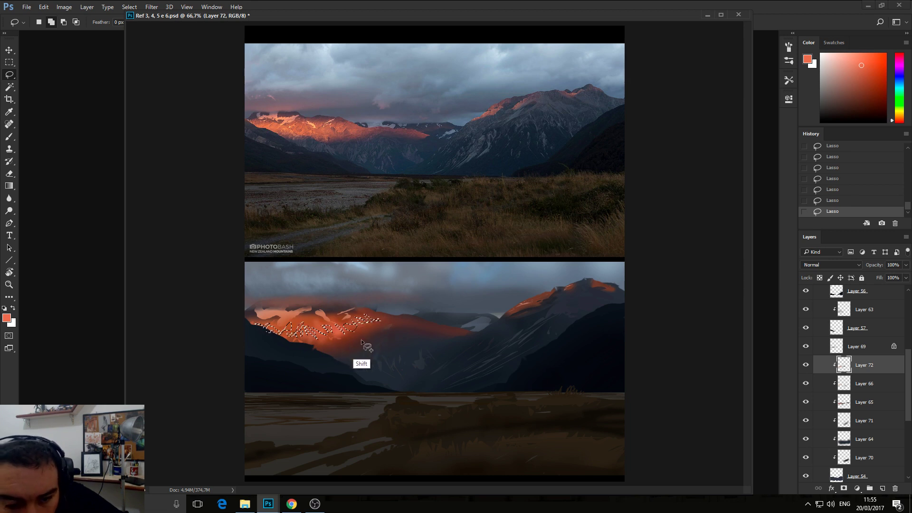
key(ctrl+d)
key(b)
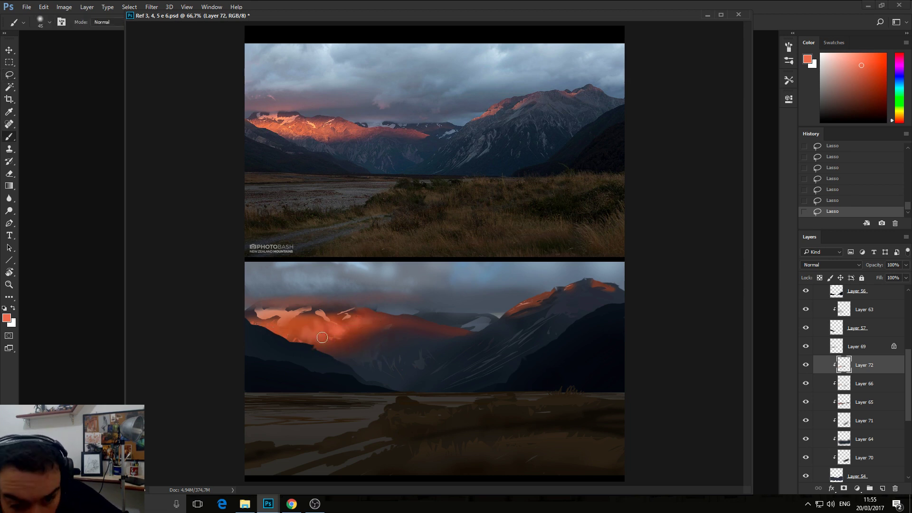
drag(264, 327, 368, 323)
drag(373, 319, 364, 319)
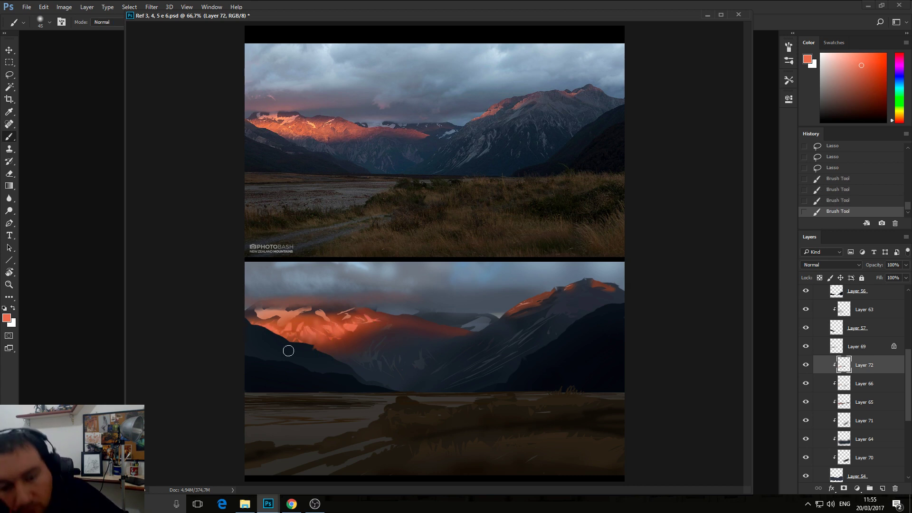
key(ctrl+d)
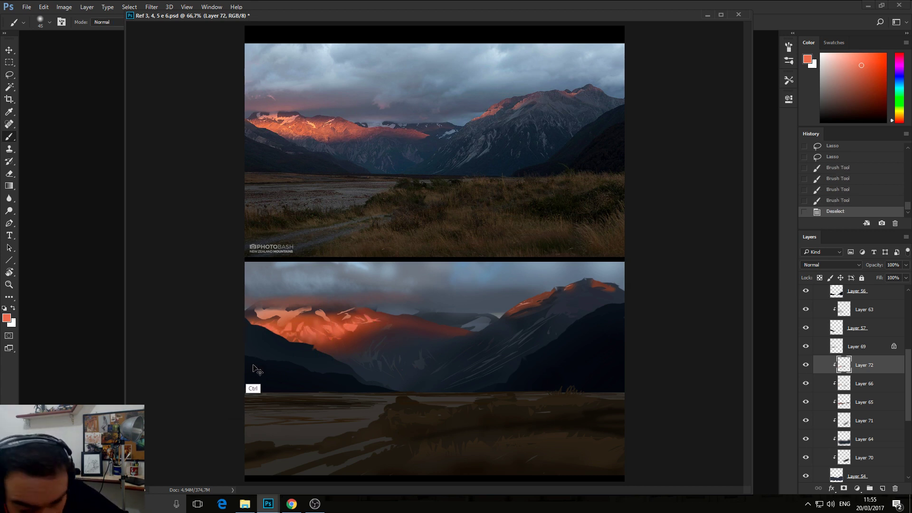
- Shade the ridge's lower edge with dark reddish-brown, sampling blue-greys and dark red
alt+click(429, 323)
drag(316, 347, 359, 345)
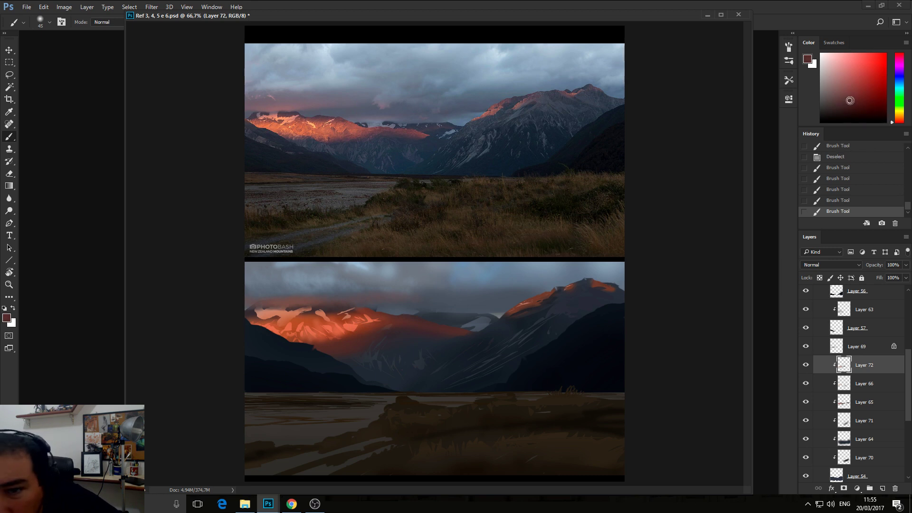
drag(381, 329, 349, 344)
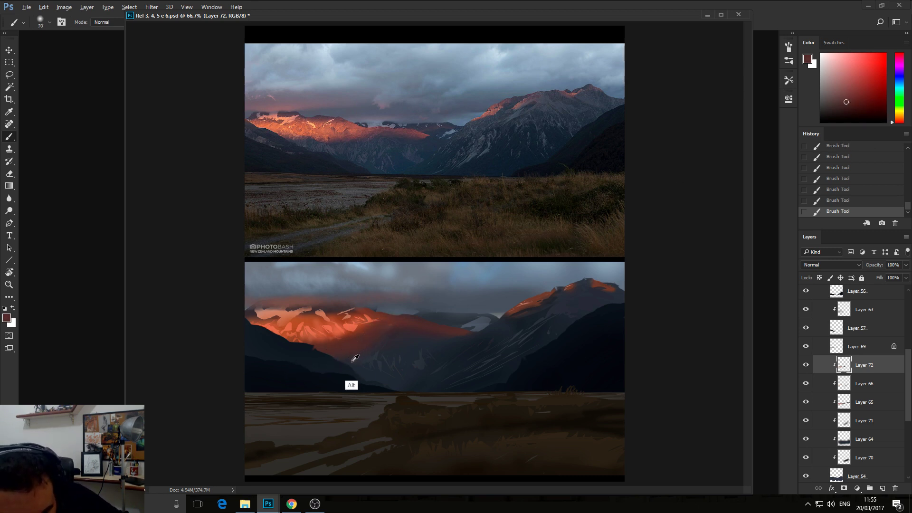
alt+click(346, 389)
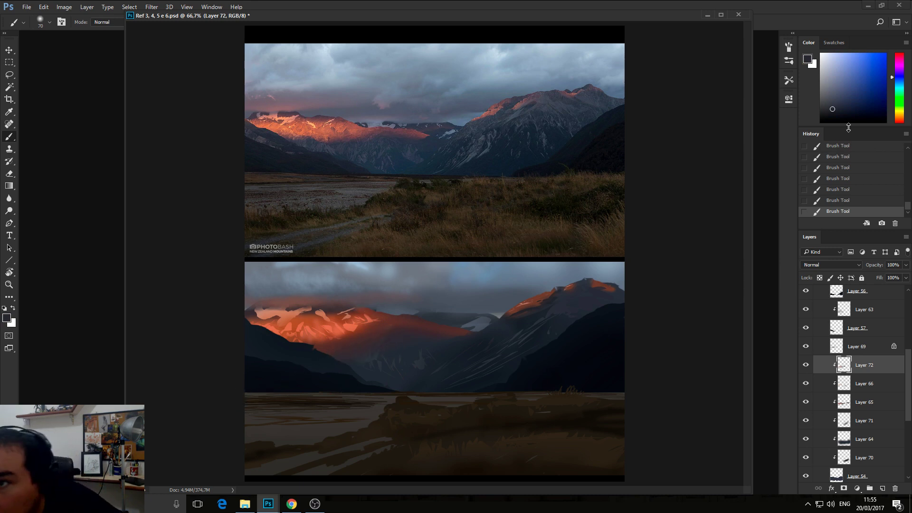
alt+click(399, 328)
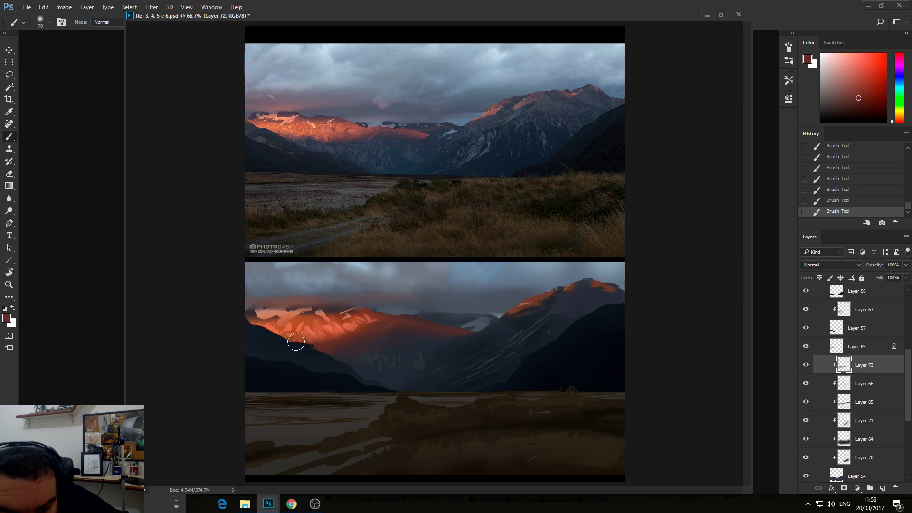
alt+click(341, 386)
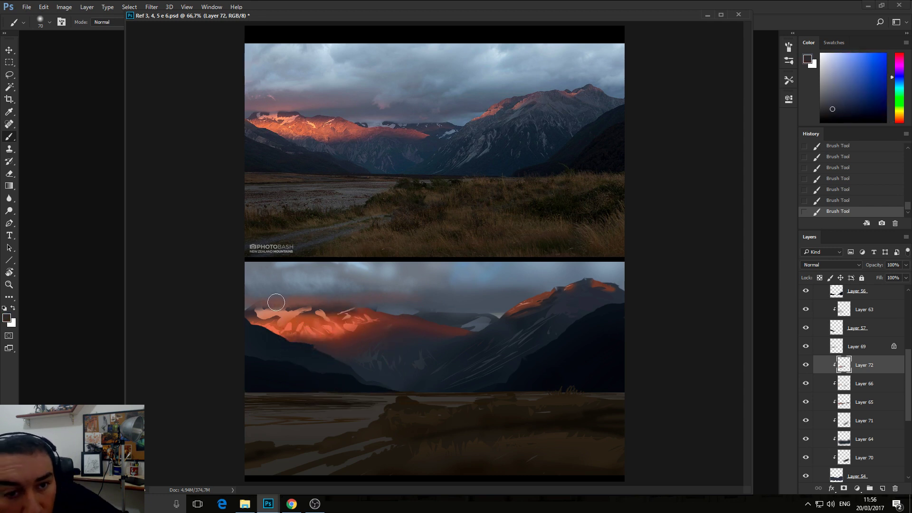
alt+click(373, 331)
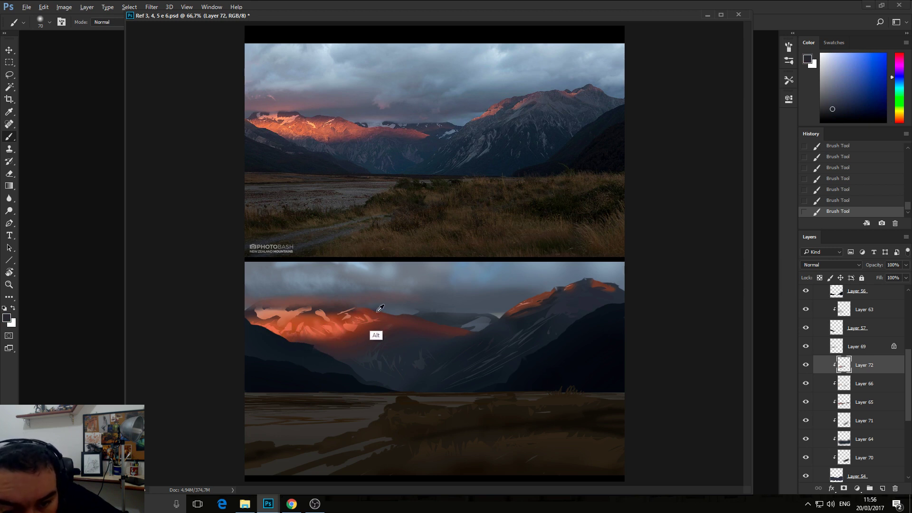
alt+click(379, 318)
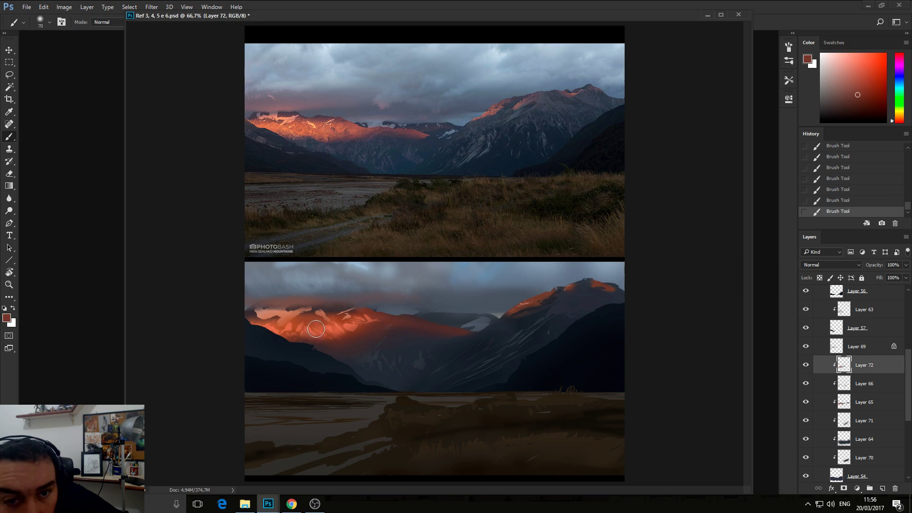
key(bracketleft)
key(bracketleft)
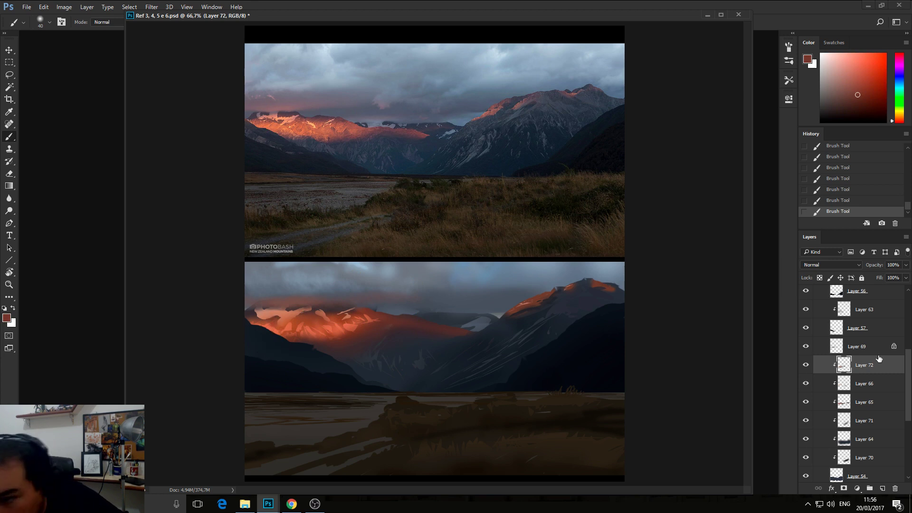
- Erase small patches near the lit peaks and dismiss the history-eraser error
key(e)
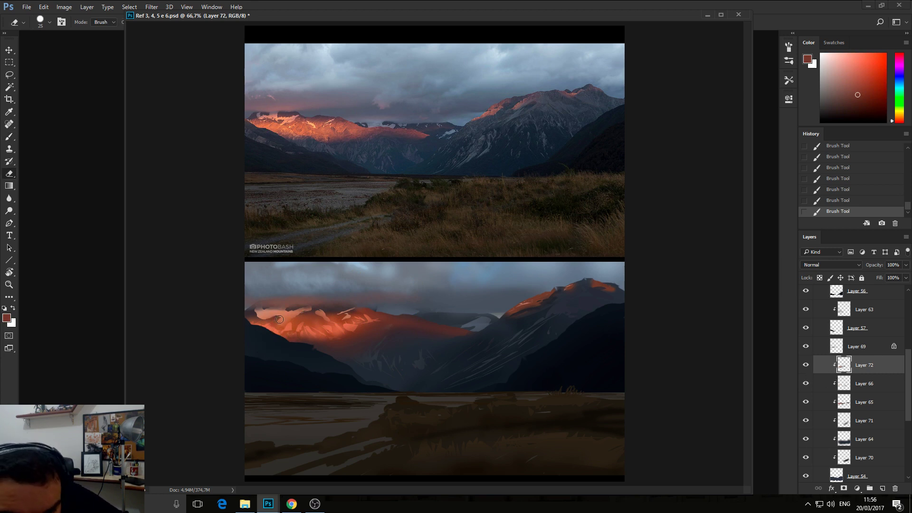
drag(284, 319, 289, 316)
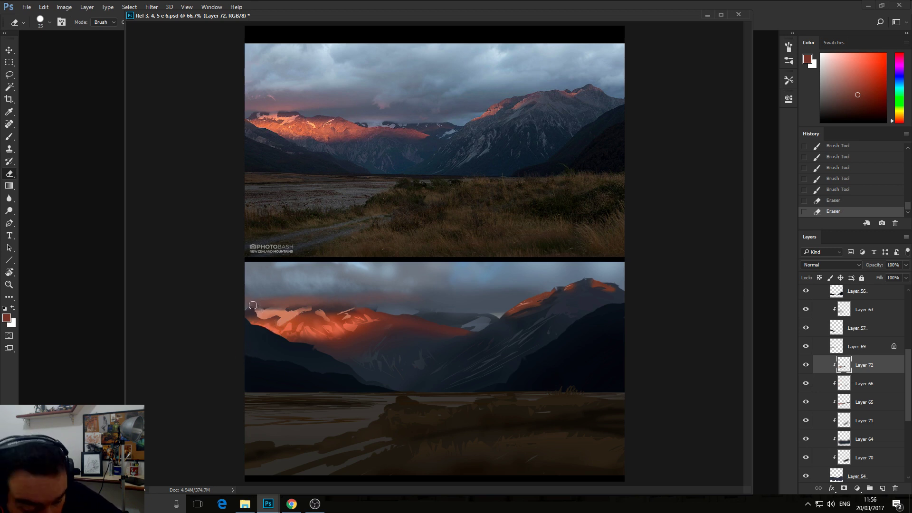
drag(274, 324, 257, 325)
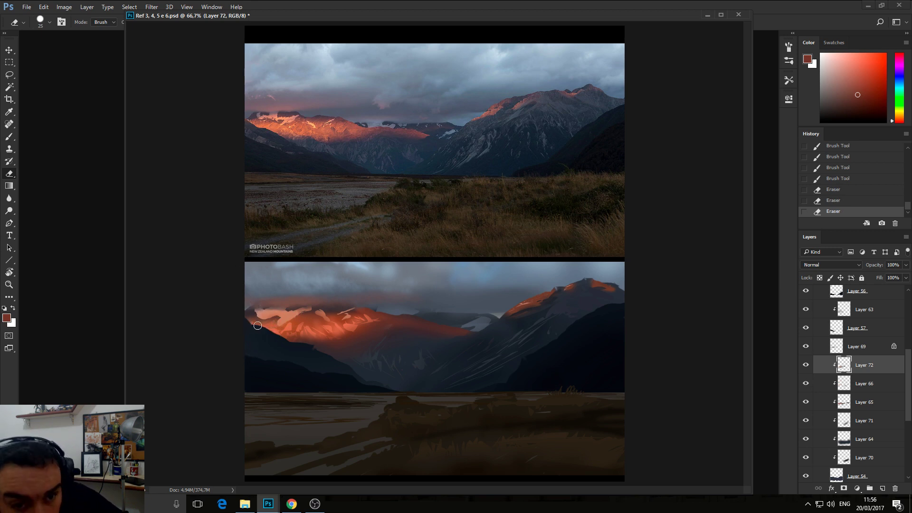
key(alt)
alt+click(359, 329)
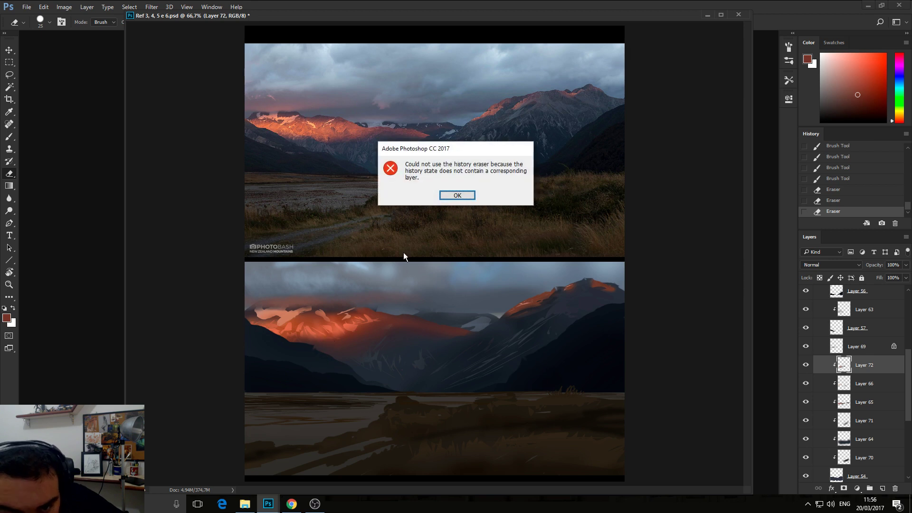
key(Return)
- Paint dark strokes along the left peak's top edge with a colour sampled from the peaks
key(b)
alt+click(349, 343)
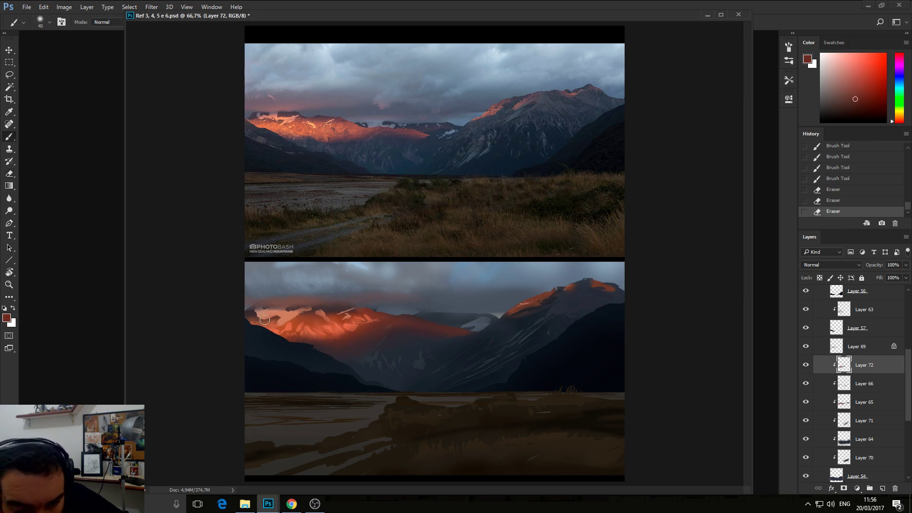
mouse_move(275, 320)
mouse_down()
mouse_move(243, 331)
mouse_move(246, 319)
mouse_move(253, 327)
mouse_move(278, 309)
mouse_up()
key(e)
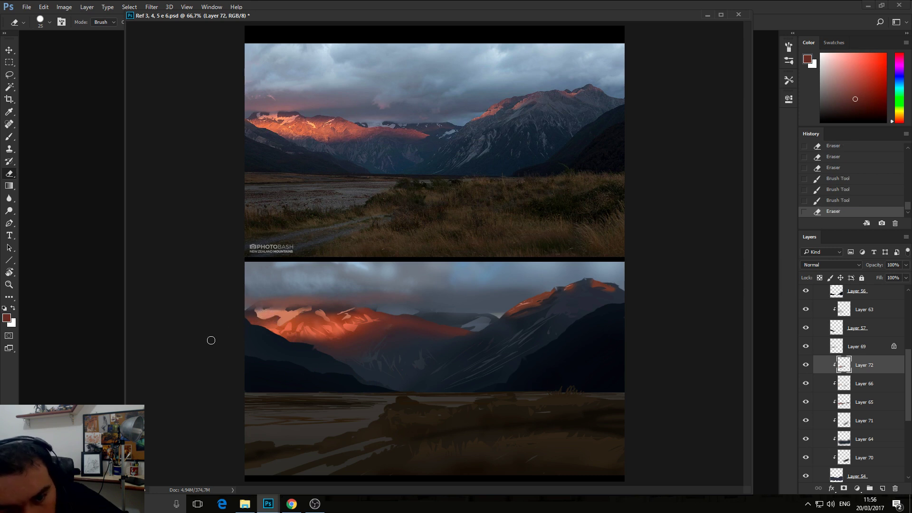
key(b)
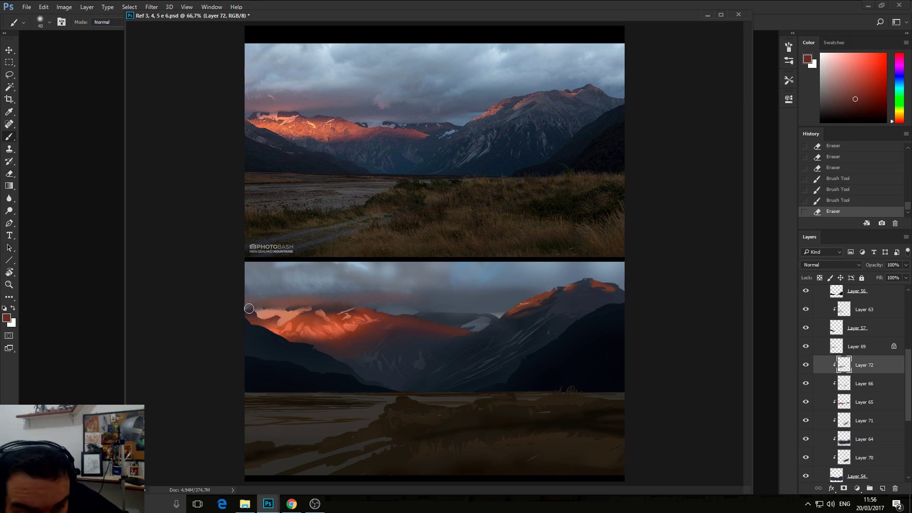
drag(249, 308, 293, 309)
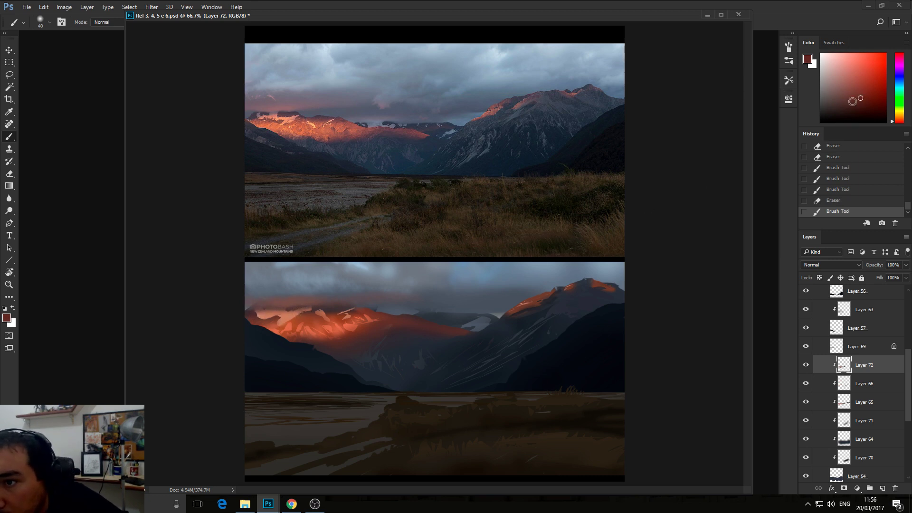
mouse_move(256, 323)
mouse_down()
mouse_move(311, 306)
mouse_move(291, 323)
mouse_up()
key(ctrl+z)
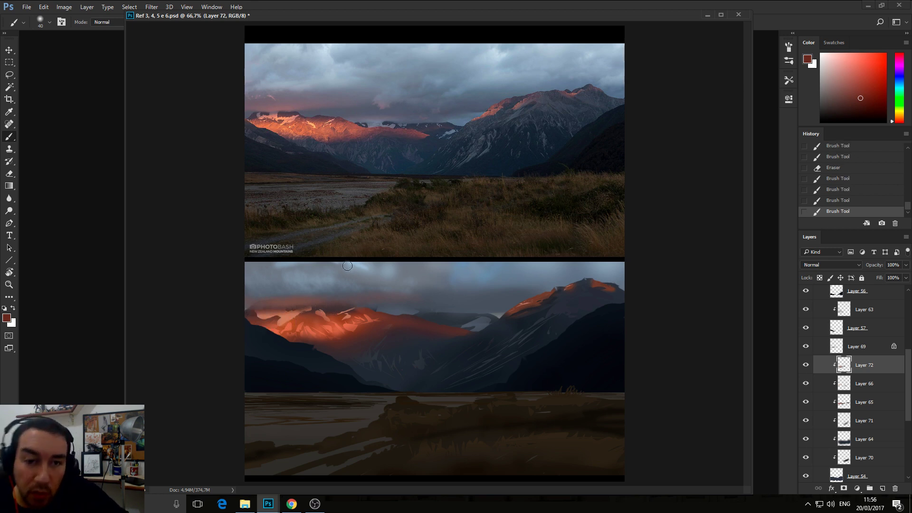
- Paint a short dark blue stroke on the lower mountains with a larger brush
key(bracketright)
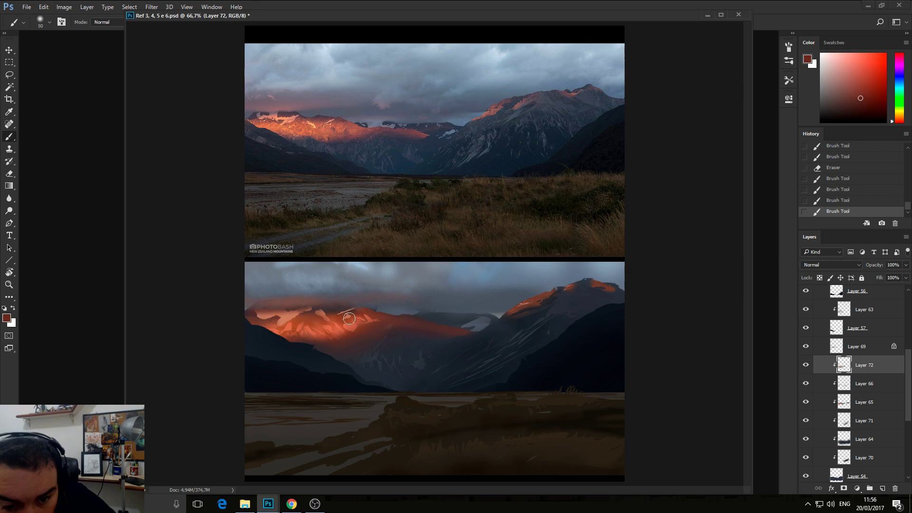
alt+click(398, 341)
mouse_move(311, 355)
mouse_down()
mouse_move(317, 364)
mouse_move(331, 346)
mouse_move(346, 355)
mouse_move(316, 367)
mouse_up()
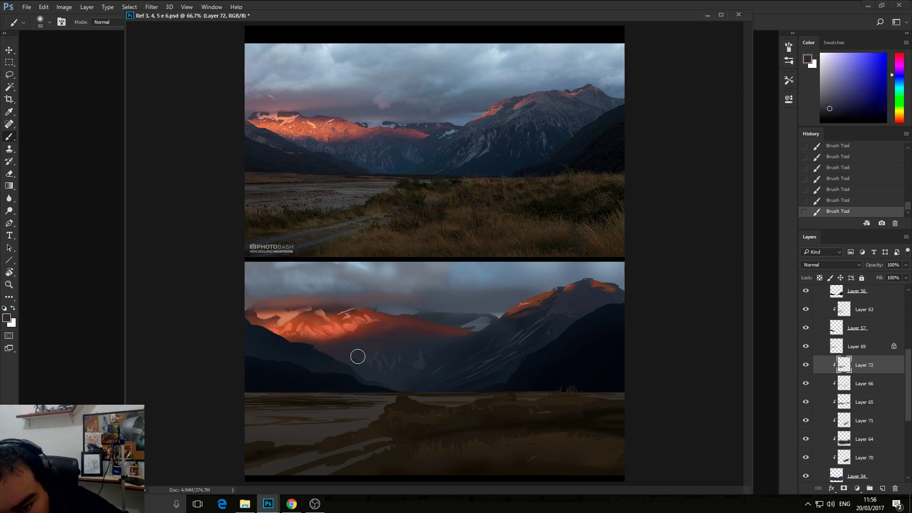
alt+click(441, 382)
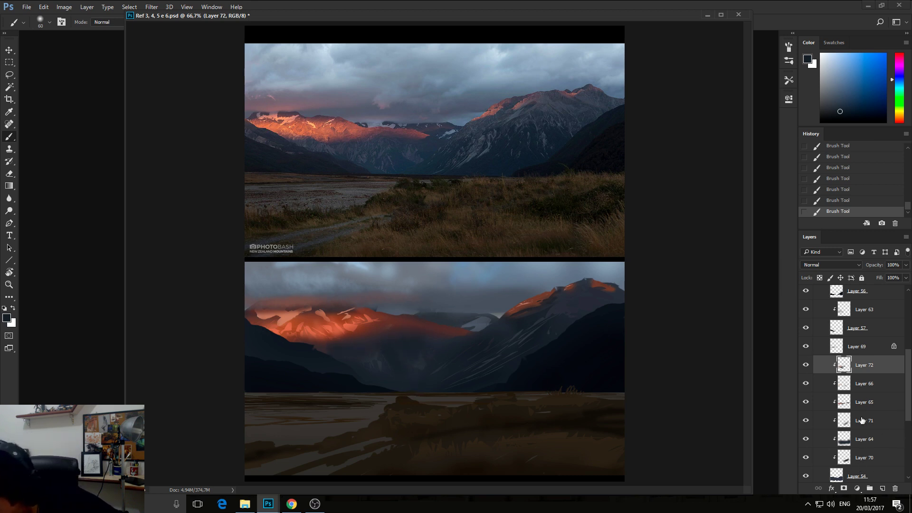
- Return to Layer 72, sample the reddish-brown glow colour and extend the glow rightward
drag(908, 389, 887, 418)
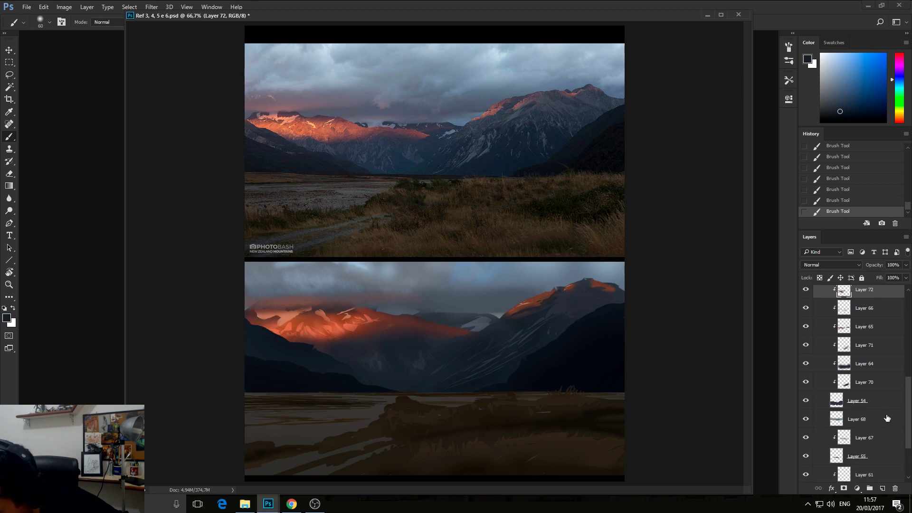
click(861, 435)
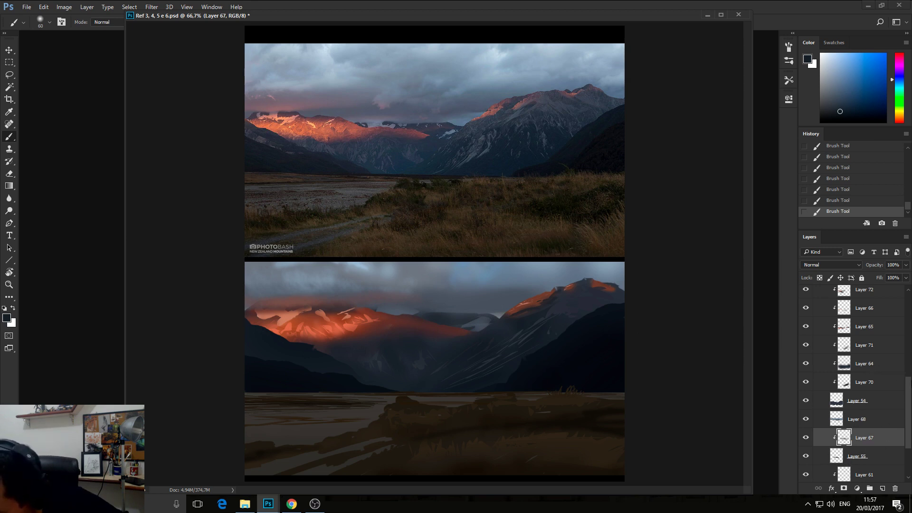
scroll(908, 401, up, 4)
click(854, 363)
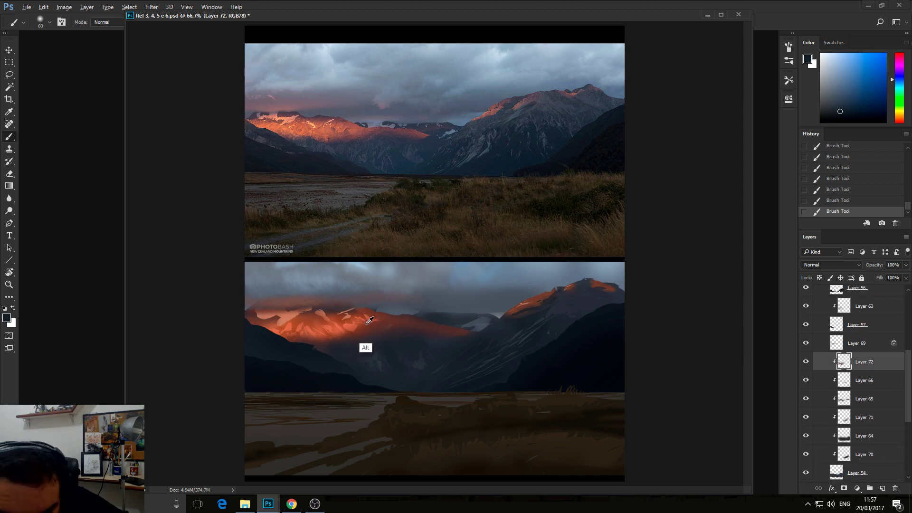
alt+click(404, 323)
mouse_move(463, 333)
mouse_down()
mouse_move(452, 322)
mouse_move(475, 341)
mouse_up()
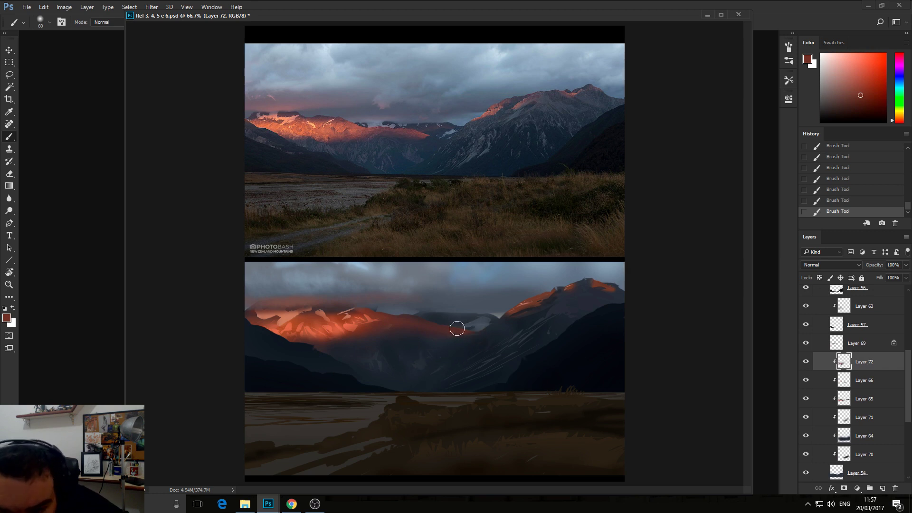
- Lasso the glow's right end and paint brighter red-orange inside it
click(9, 76)
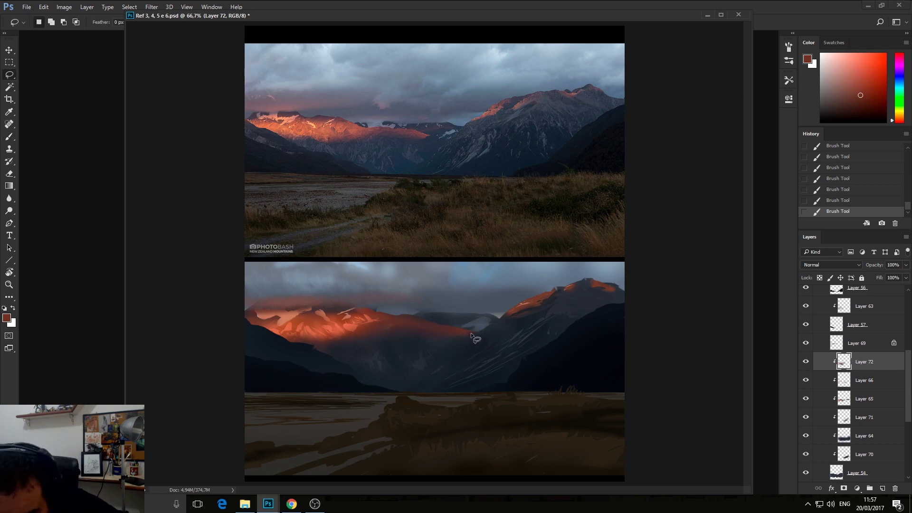
mouse_move(446, 334)
mouse_down()
mouse_move(468, 330)
mouse_move(458, 332)
mouse_up()
key(b)
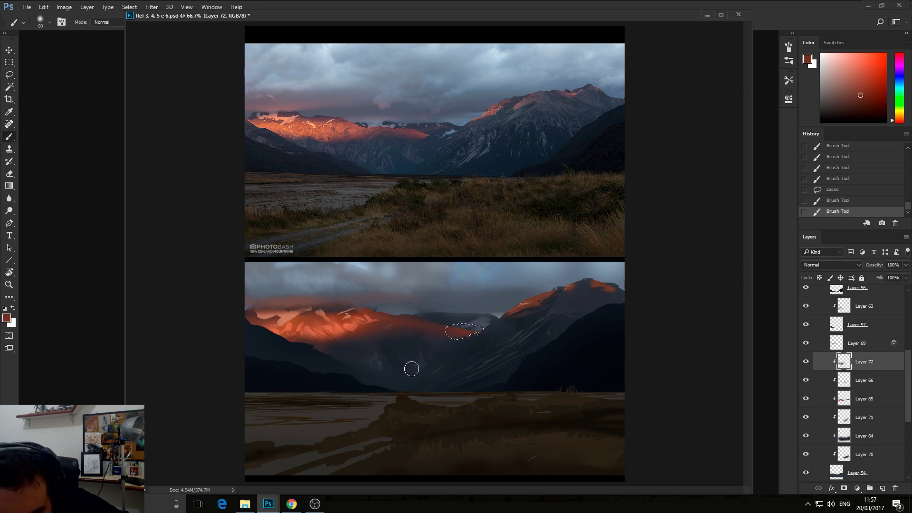
alt+click(365, 326)
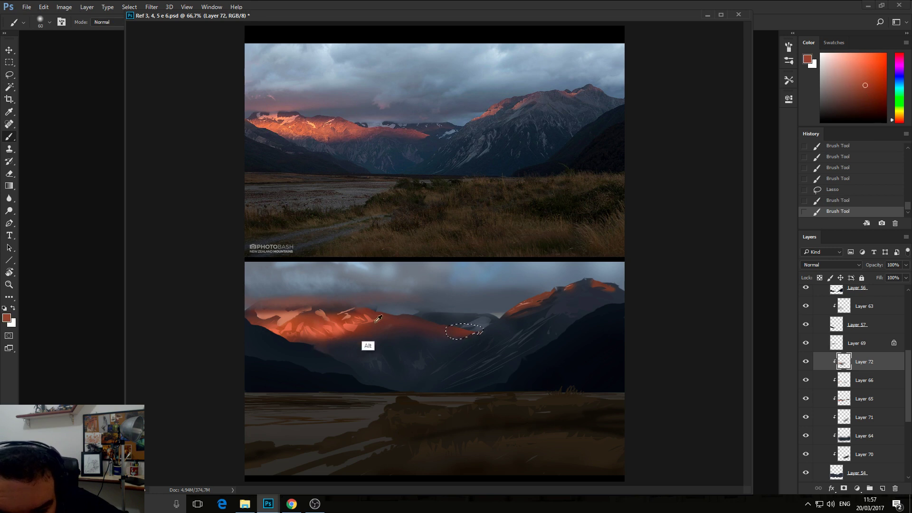
drag(464, 328, 472, 329)
key(ctrl+d)
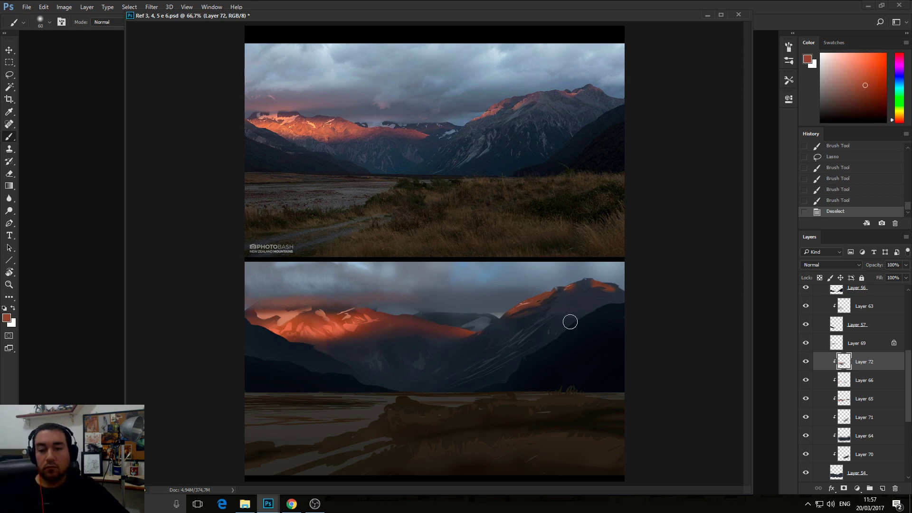
- Brush dark blue-grey onto the mountain and dark red-brown along the ridge, then choose a purer red
alt+click(480, 340)
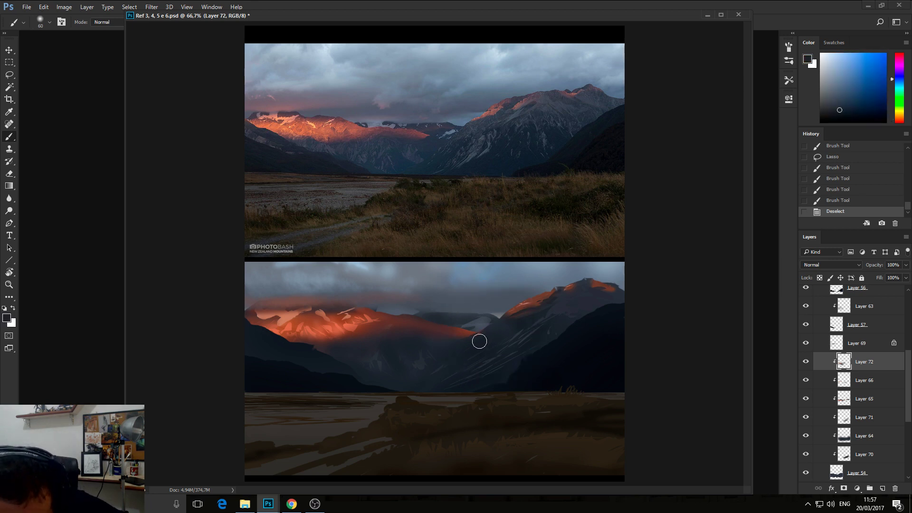
mouse_move(480, 340)
mouse_down()
mouse_move(458, 354)
mouse_move(476, 350)
mouse_move(442, 356)
mouse_up()
key(bracketleft)
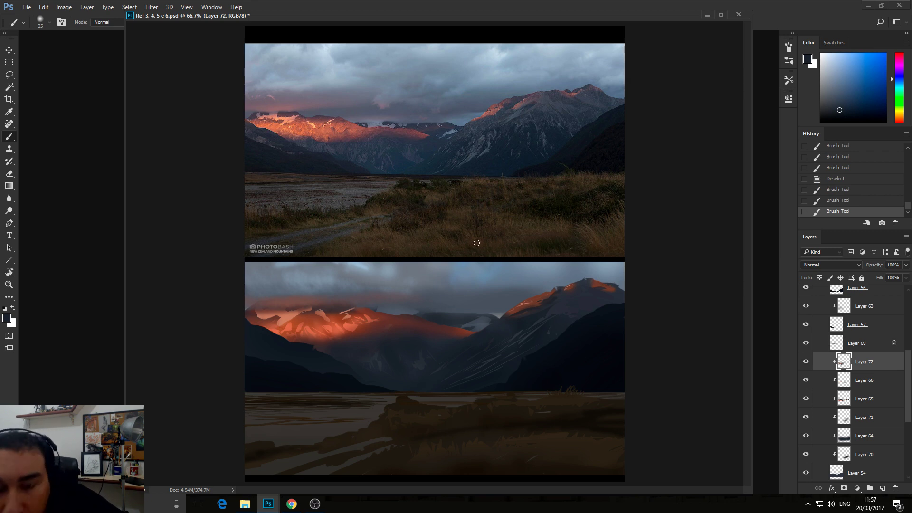
alt+click(465, 329)
drag(519, 309, 546, 296)
mouse_move(553, 295)
mouse_down()
mouse_move(541, 298)
mouse_move(550, 294)
mouse_up()
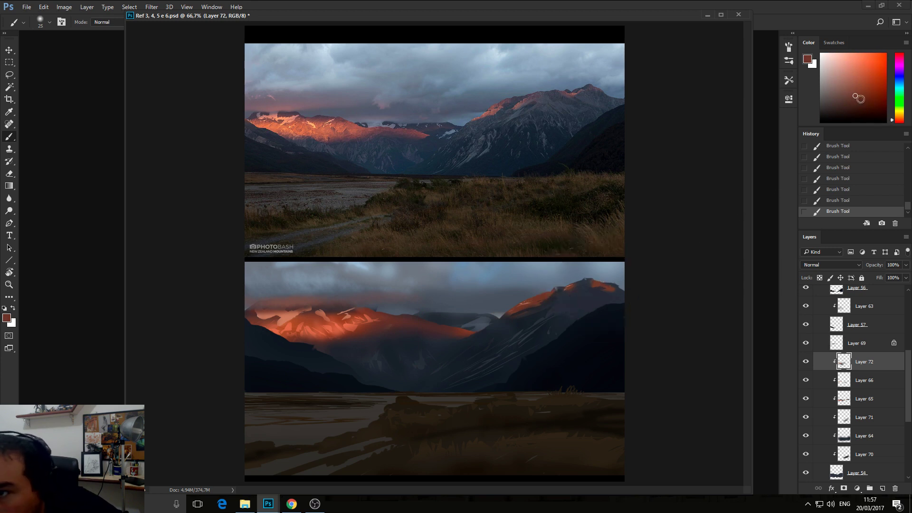
drag(852, 94, 844, 93)
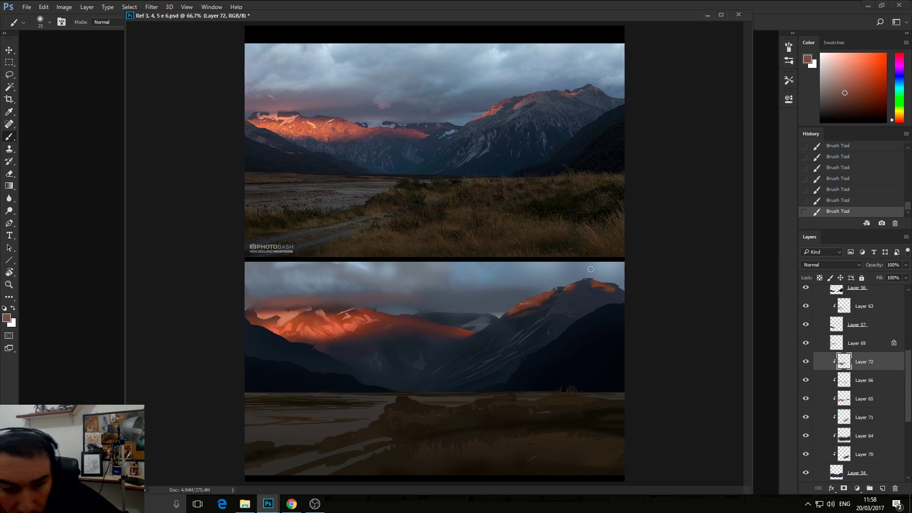
alt+click(355, 322)
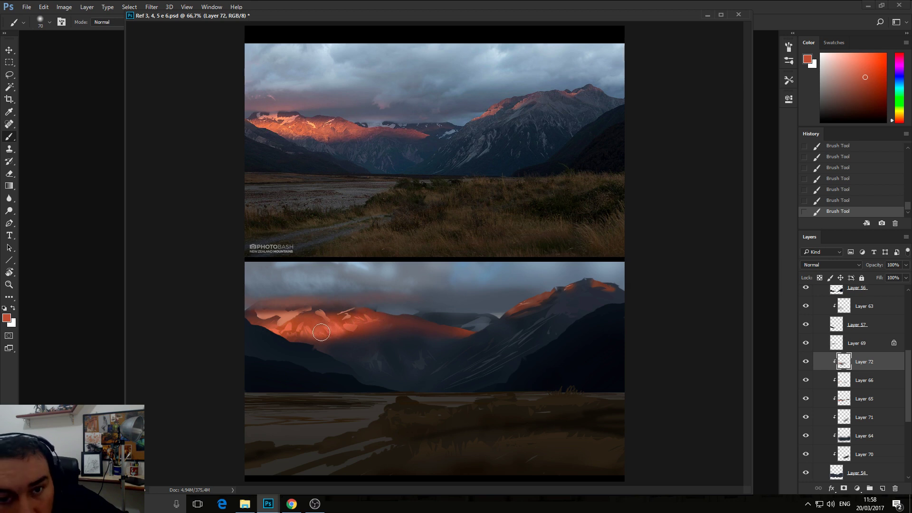
drag(865, 82, 863, 87)
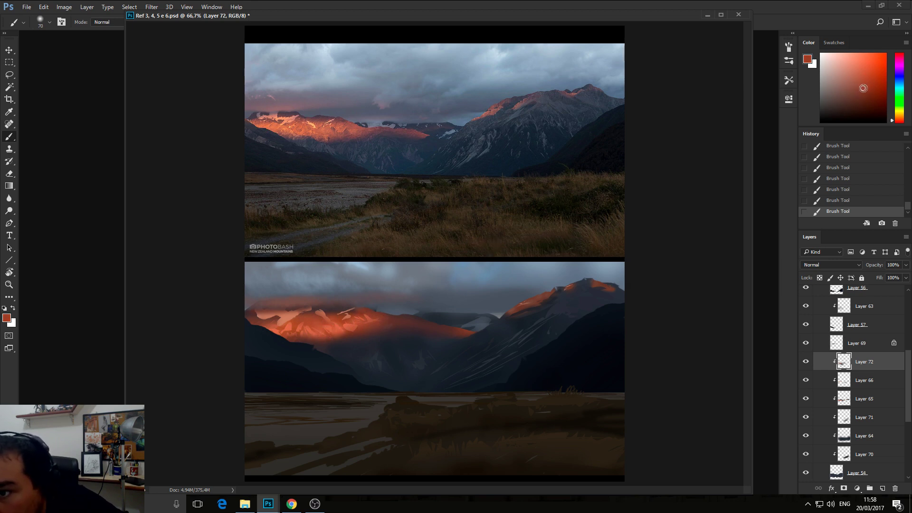
drag(897, 122, 897, 123)
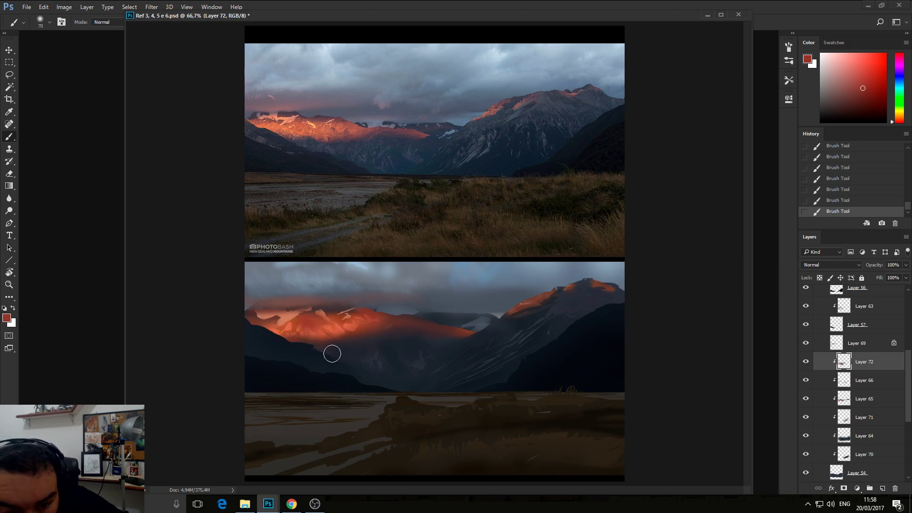
- Brush faint dark purple-blue into the left mountain's lower slopes at brush size 40–45
alt+click(341, 368)
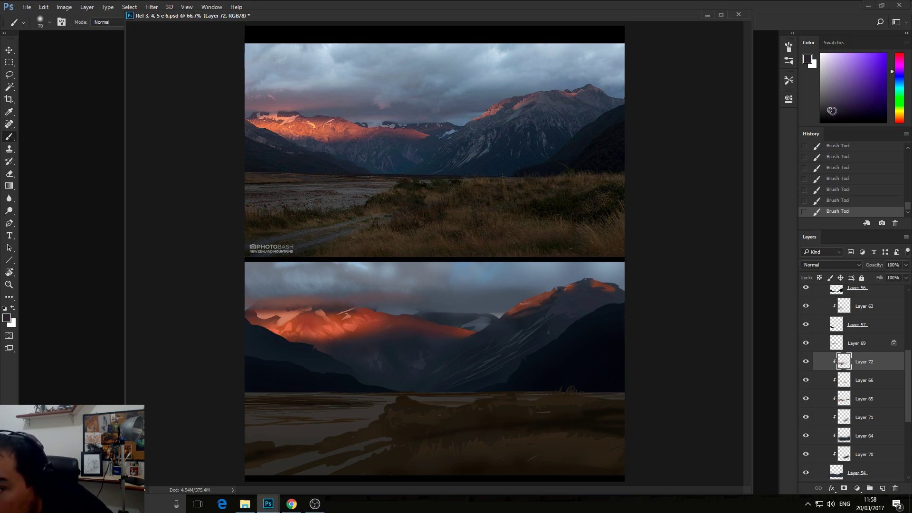
key(bracketleft)
key(bracketleft)
key(bracketleft)
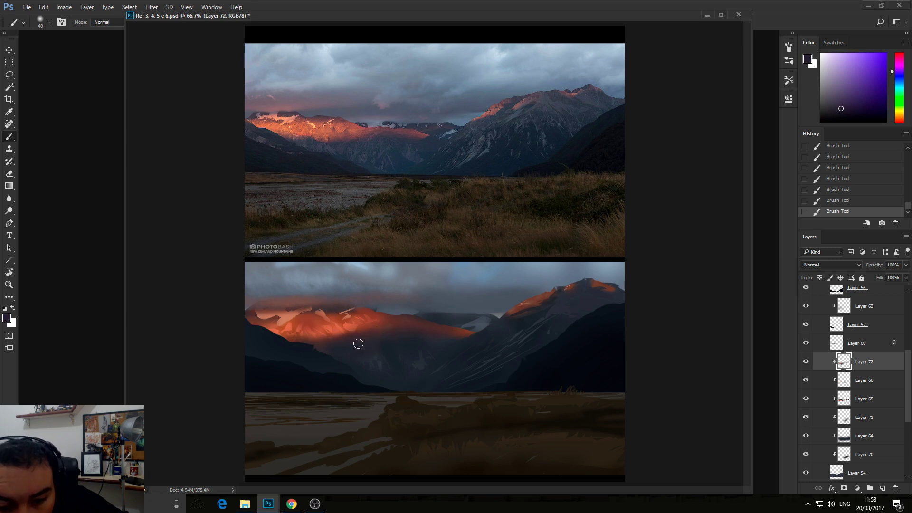
click(842, 103)
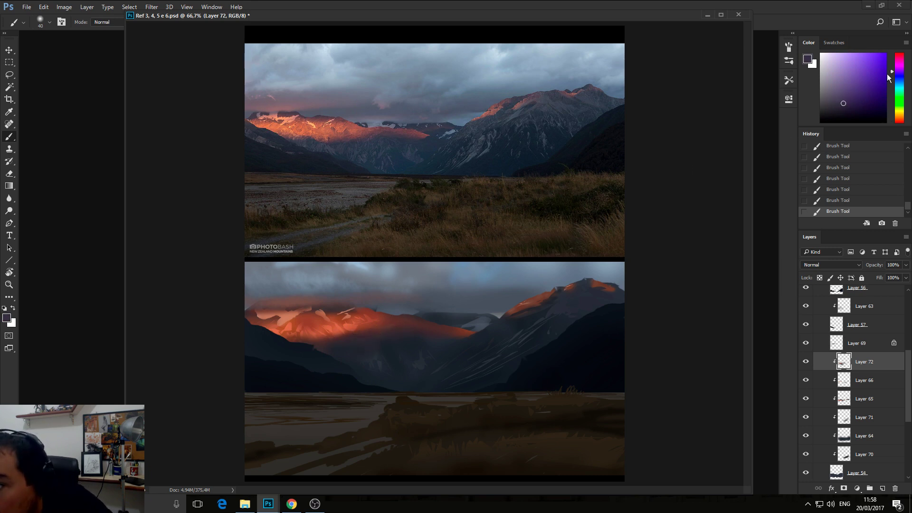
click(897, 70)
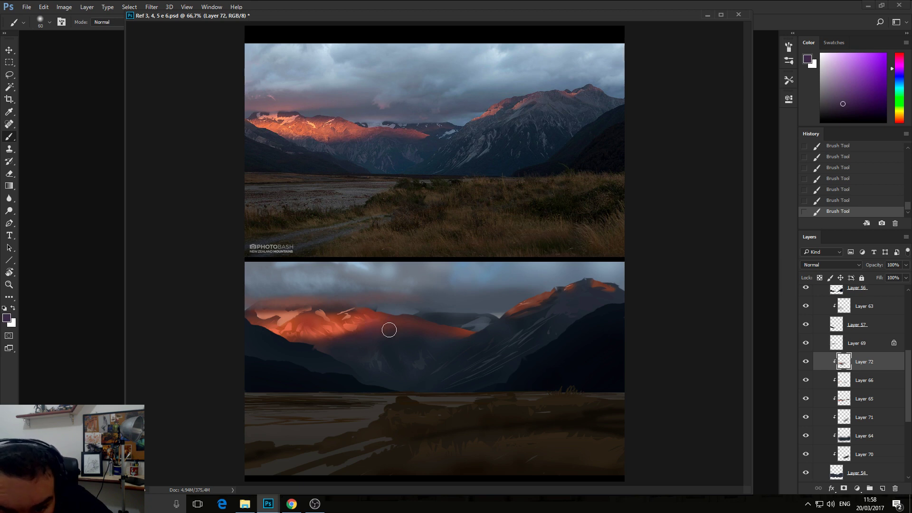
key(bracketleft)
key(bracketleft)
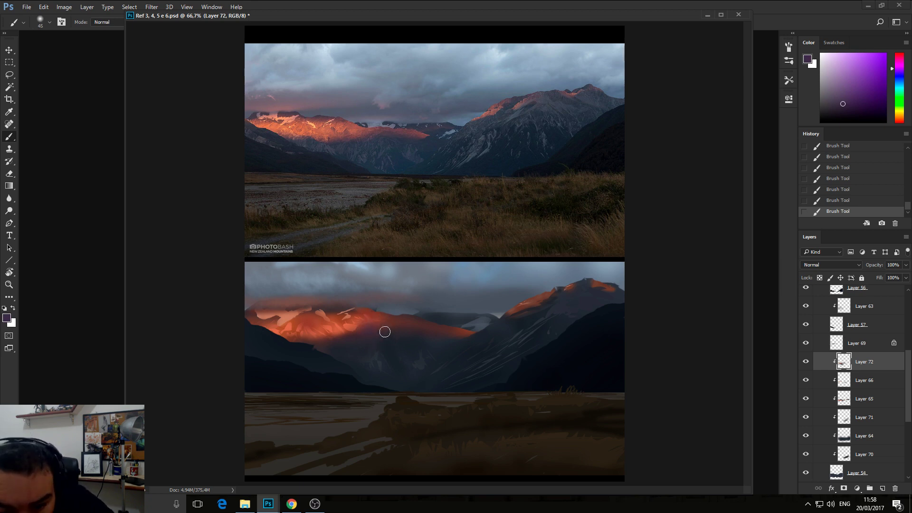
alt+click(379, 335)
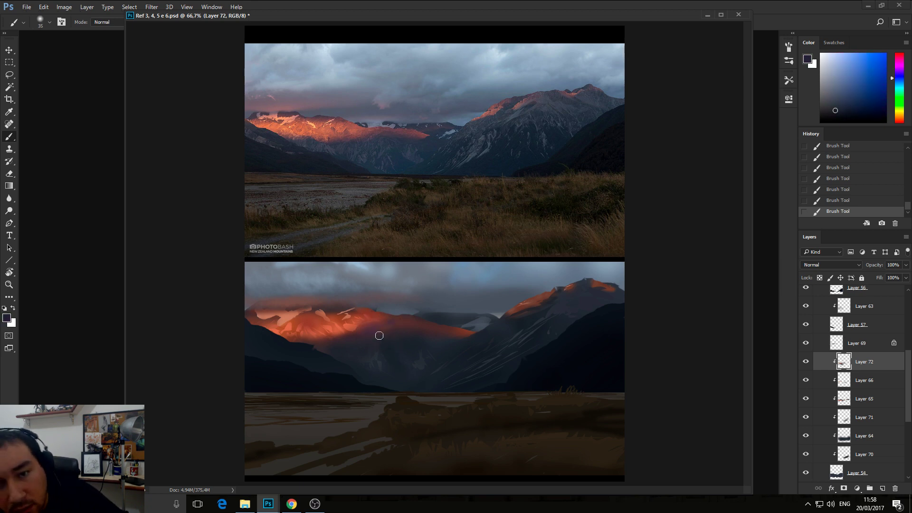
alt+click(372, 336)
mouse_move(371, 337)
mouse_down()
mouse_move(383, 332)
mouse_move(365, 338)
mouse_up()
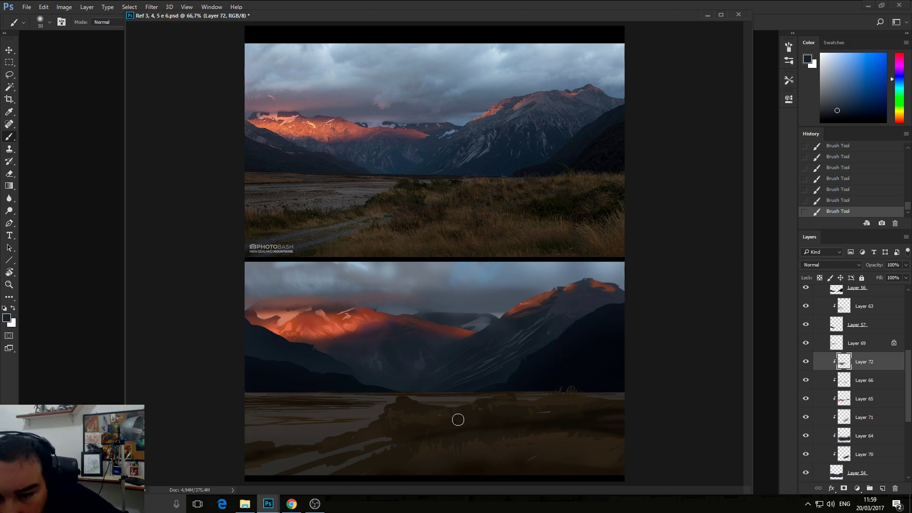
alt+click(511, 366)
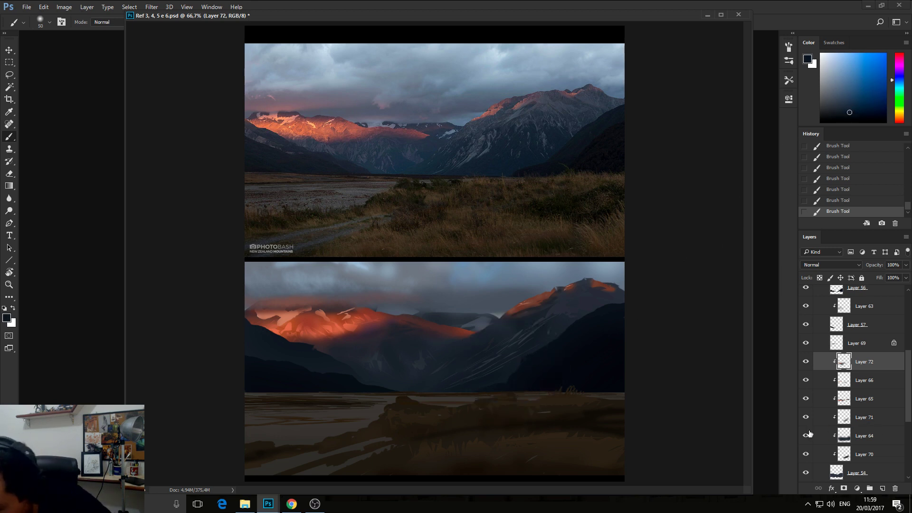
- Darken the right slope on Layer 71 with a 250 soft brush, then enable Hue/Saturation 1 for greyscale
click(849, 444)
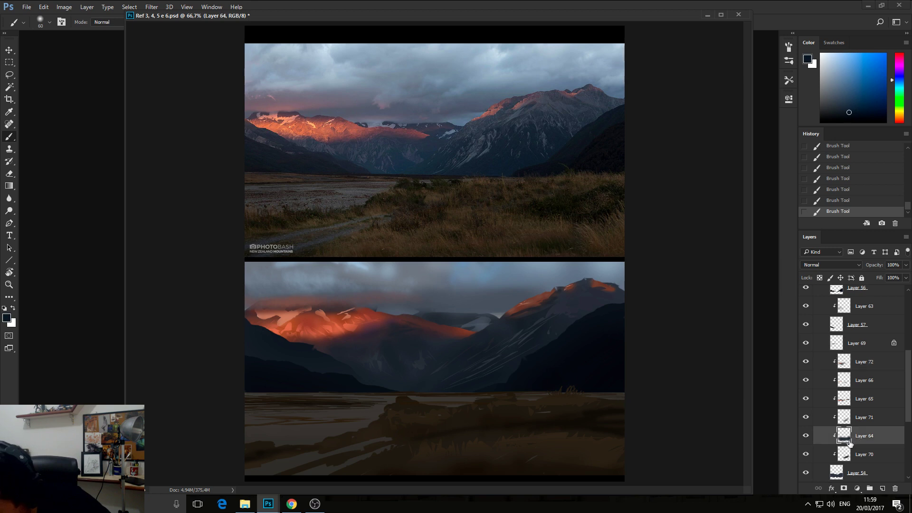
click(805, 417)
click(806, 418)
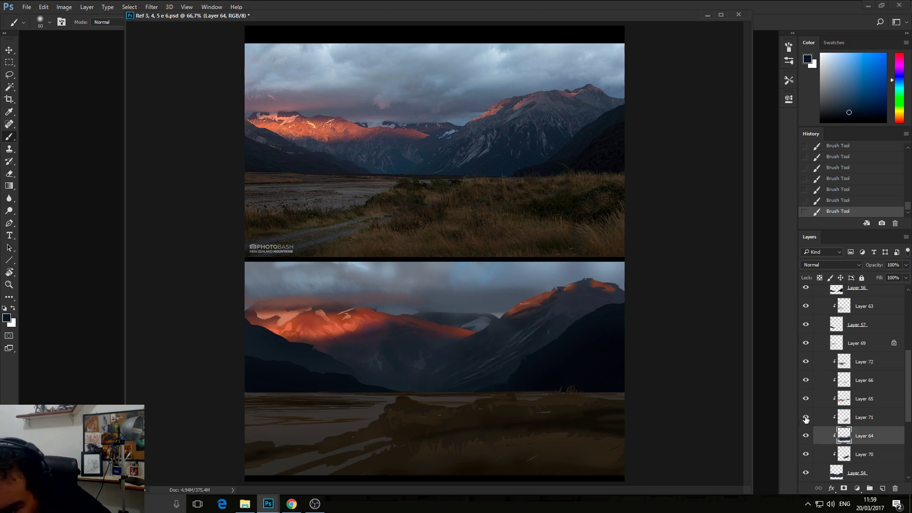
click(877, 417)
key(bracketright)
key(bracketright)
key(bracketright)
key(bracketright)
key(bracketright)
key(bracketright)
key(bracketright)
key(bracketright)
key(bracketright)
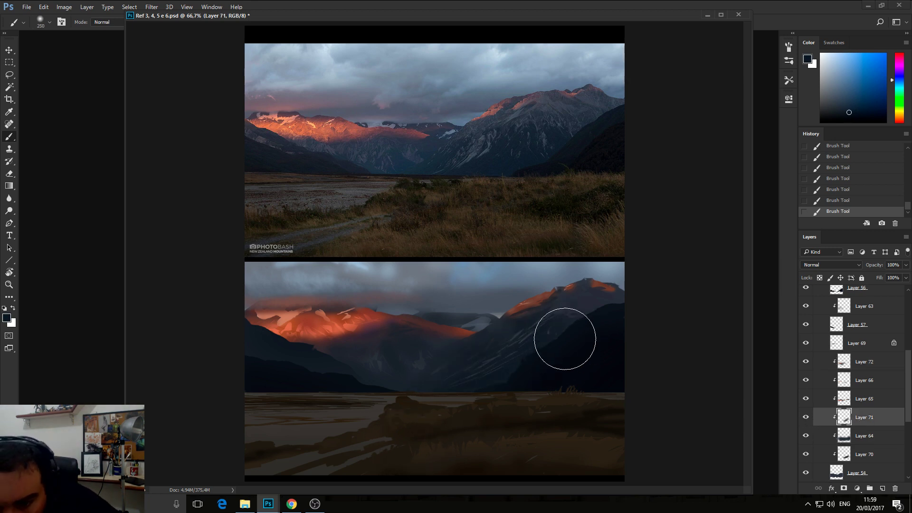
drag(564, 338, 381, 440)
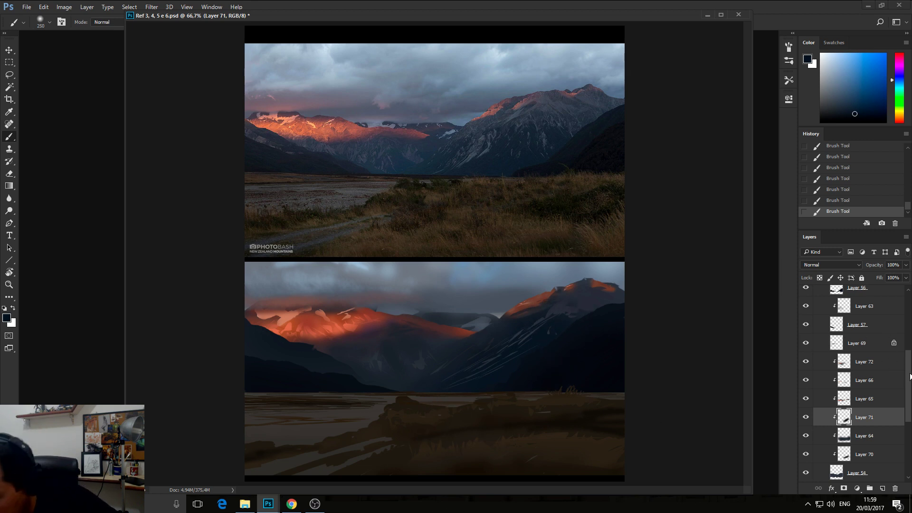
scroll(852, 327, up, 5)
click(806, 292)
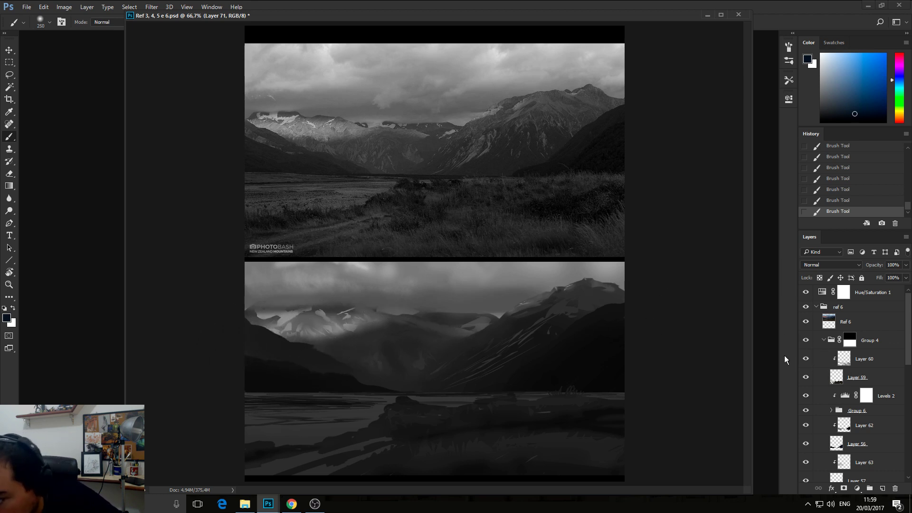
drag(906, 351, 908, 416)
click(804, 295)
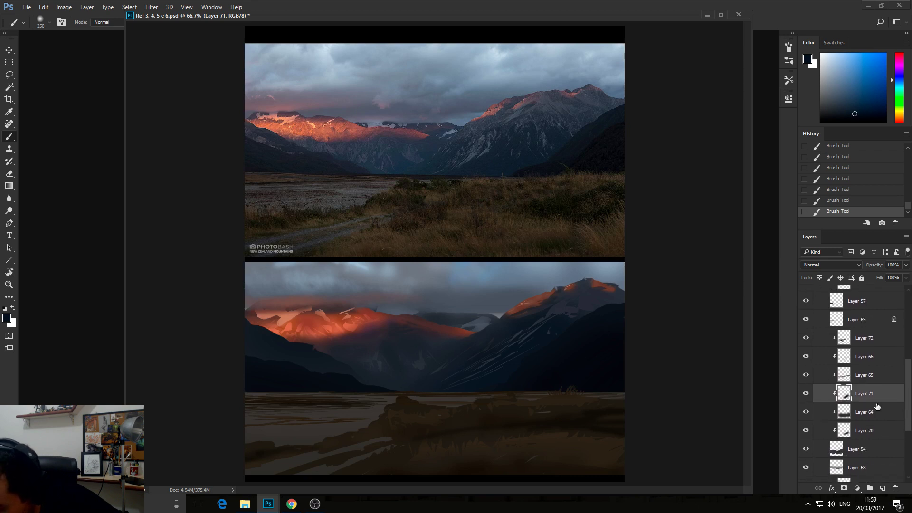
click(806, 338)
click(805, 338)
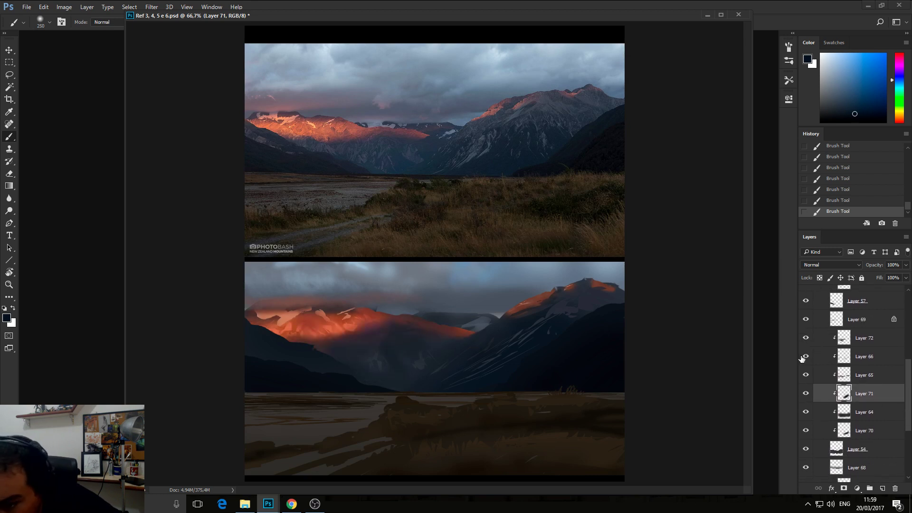
click(804, 357)
click(804, 357)
click(806, 343)
click(806, 343)
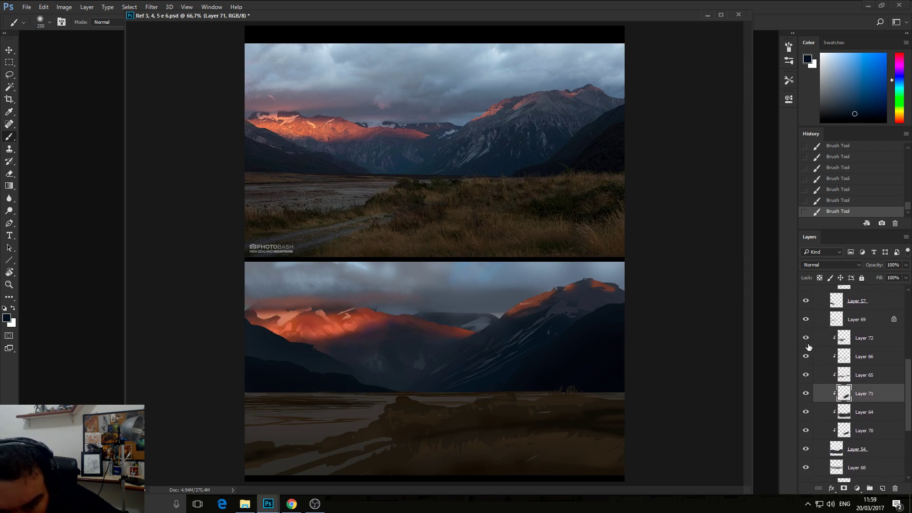
click(857, 341)
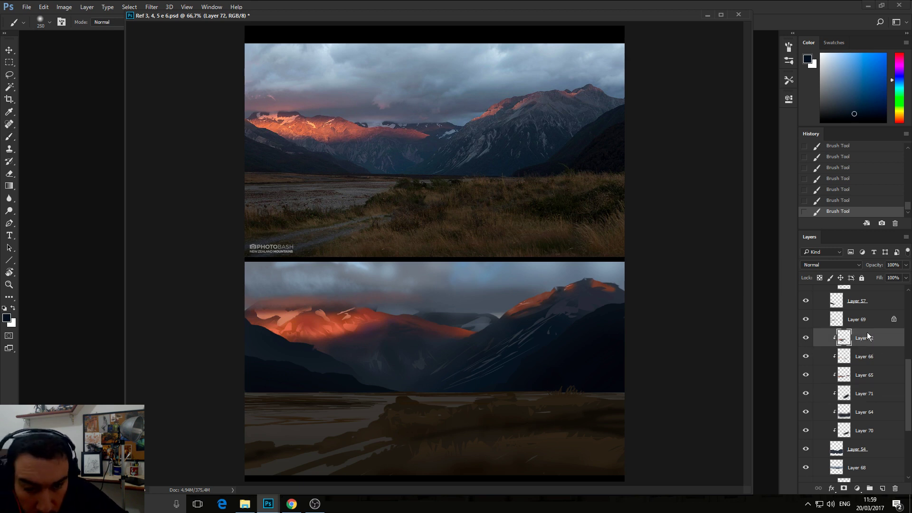
key(ctrl+l)
drag(768, 211, 771, 211)
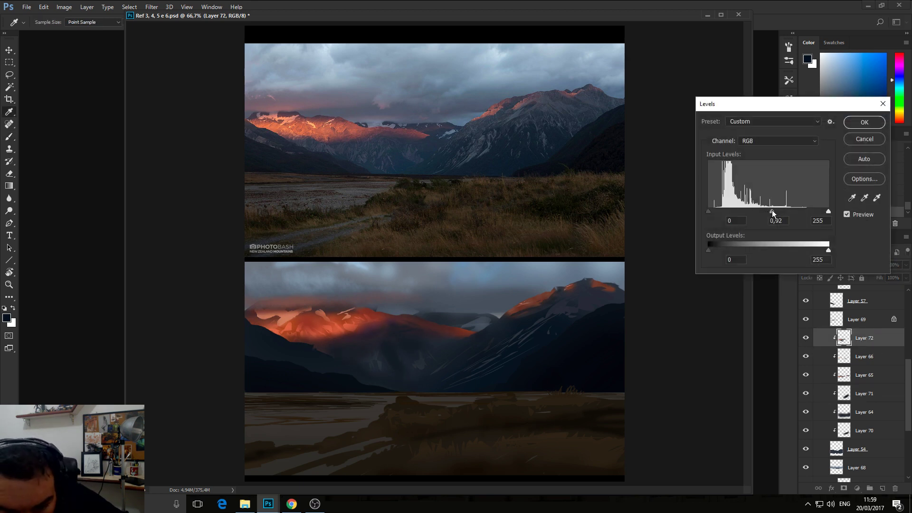
click(864, 139)
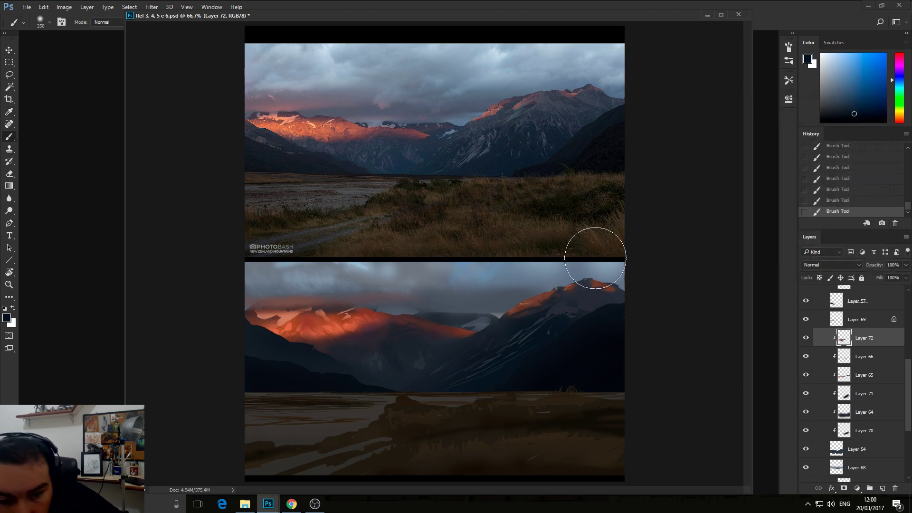
click(803, 373)
click(805, 374)
click(805, 359)
click(806, 359)
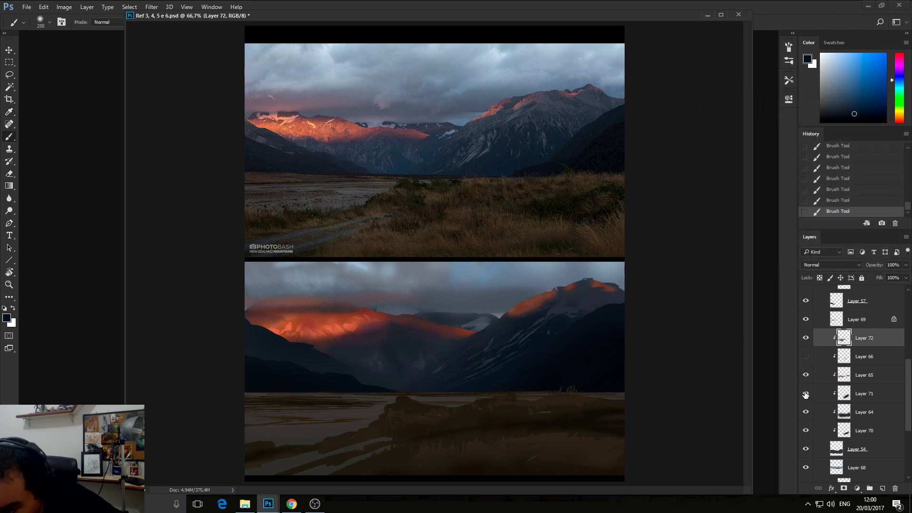
click(806, 361)
click(805, 340)
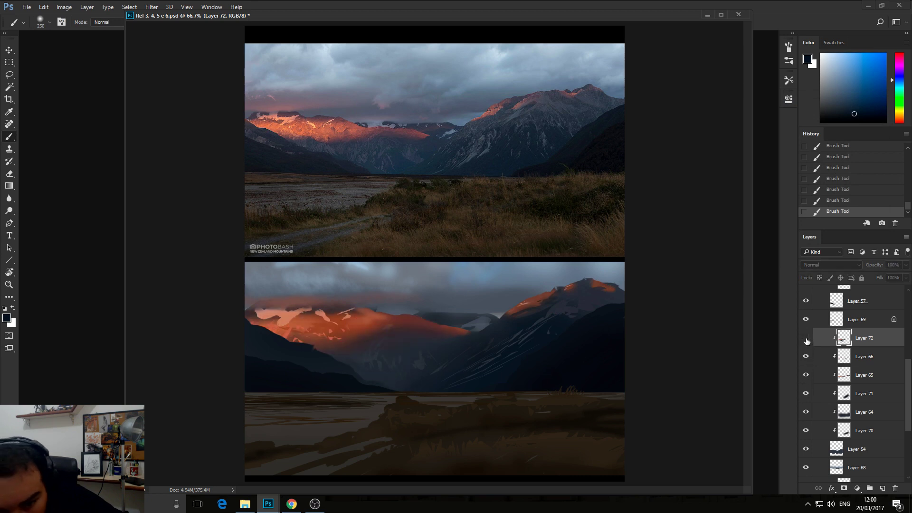
click(805, 339)
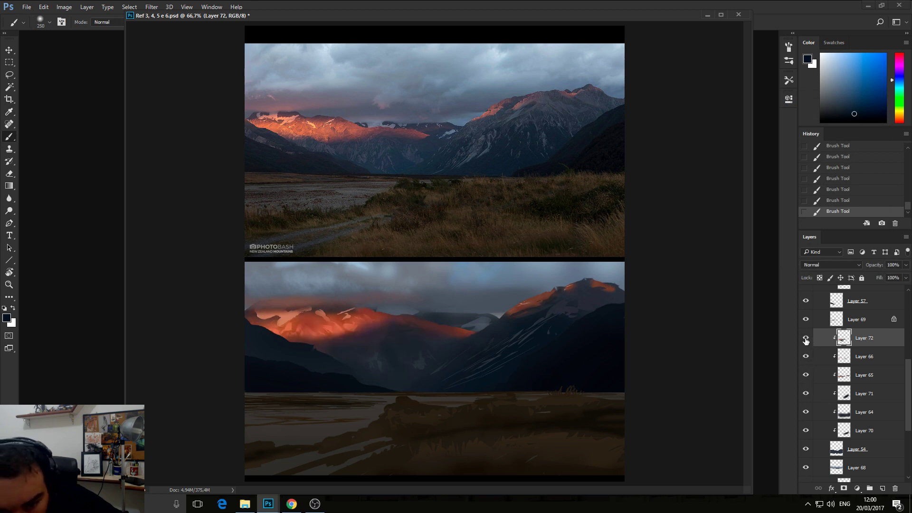
- Sample the orange-red peak and then dark blues from the shadowed mountain, with brush size 90
alt+click(340, 326)
key(bracketleft)
key(bracketleft)
key(bracketleft)
key(bracketleft)
key(bracketleft)
key(bracketleft)
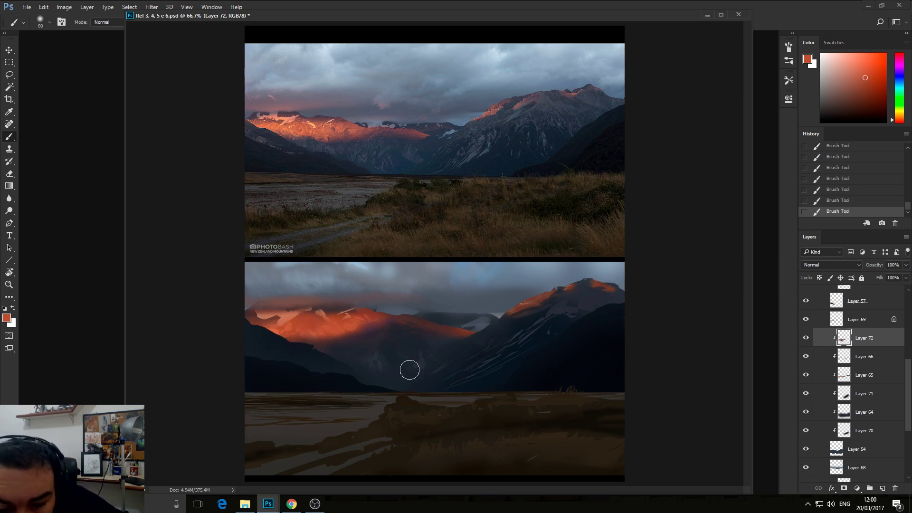
alt+click(379, 380)
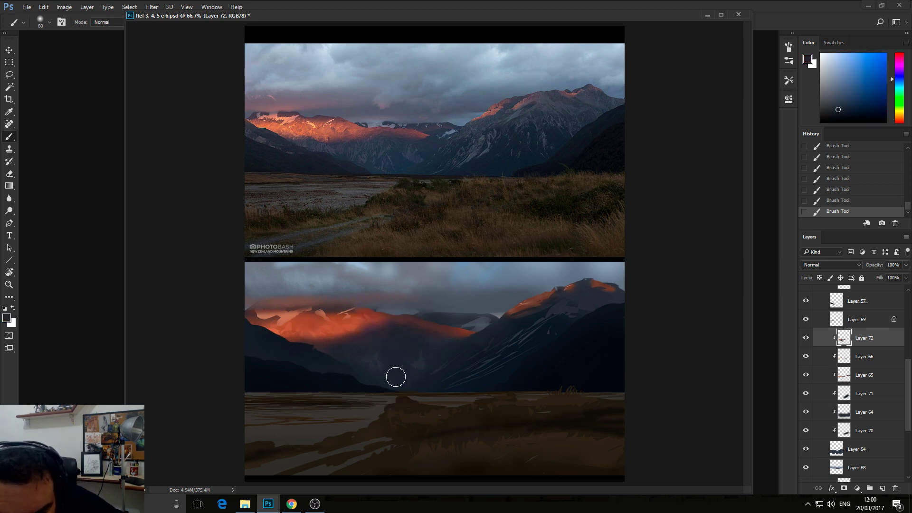
alt+click(376, 378)
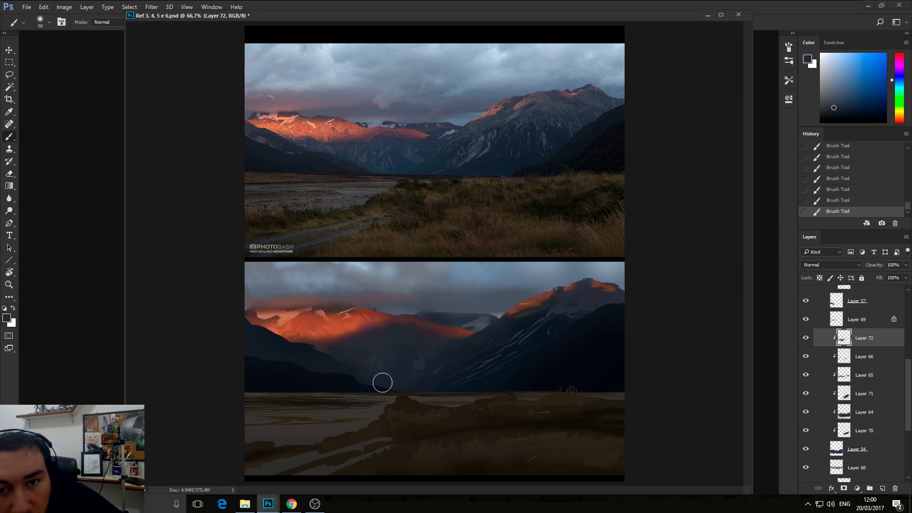
alt+click(418, 367)
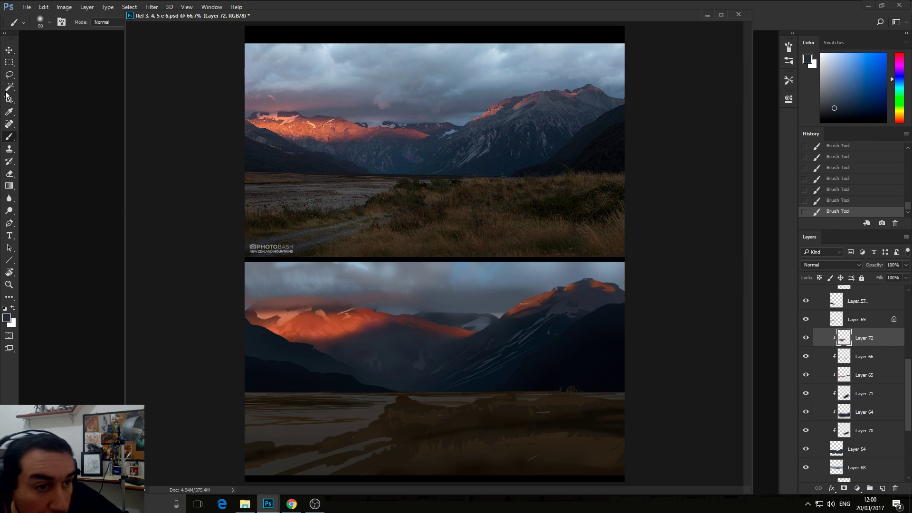
- Lasso four thin diagonal streaks on the shadowed slope below the left peak
click(9, 74)
drag(380, 338, 402, 351)
drag(378, 344, 388, 353)
drag(383, 342, 398, 354)
drag(387, 339, 392, 350)
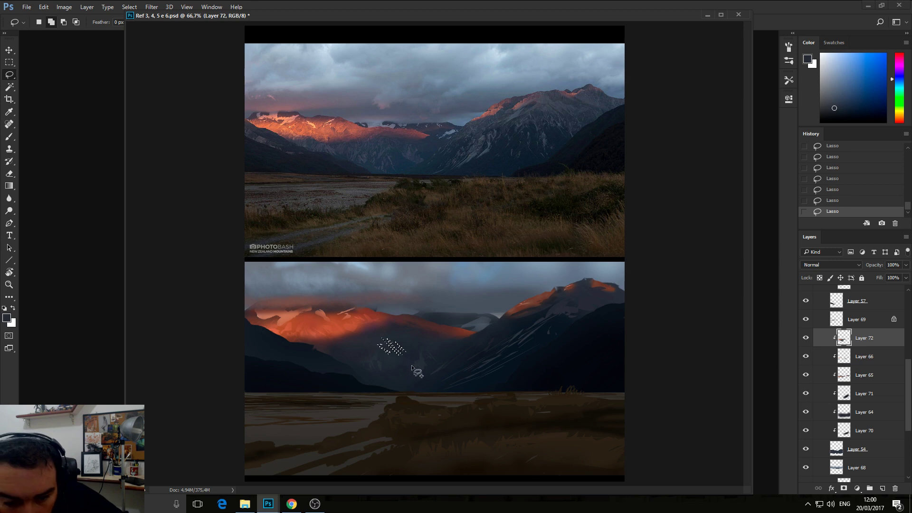
- Add more thin diagonal streaks to the lasso selection, dismissing the no-pixels warning
mouse_move(401, 334)
mouse_down()
mouse_move(399, 356)
mouse_move(415, 352)
mouse_up()
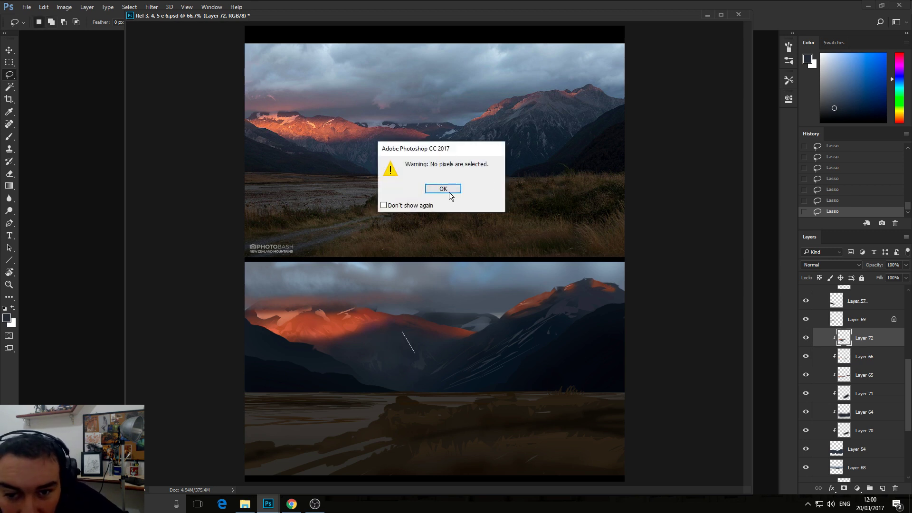
click(449, 192)
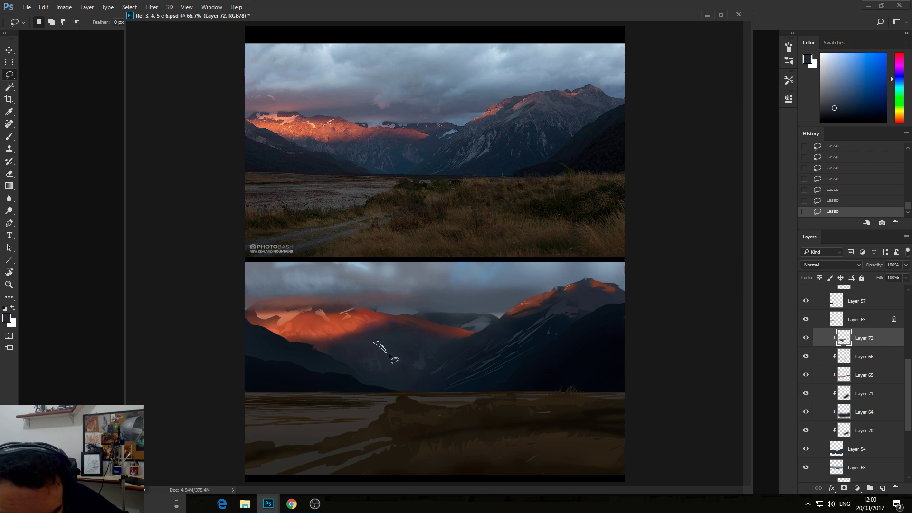
drag(388, 355, 377, 340)
mouse_move(373, 342)
mouse_down()
mouse_move(409, 361)
mouse_move(397, 359)
mouse_up()
key(ctrl+h)
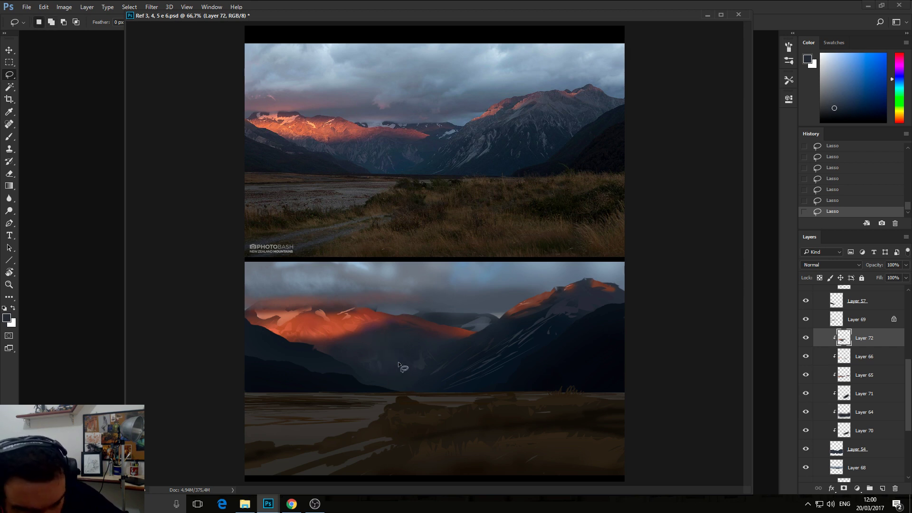
- Brush soft blue sampled from the mountain into the selected streaks
key(b)
click(408, 378)
alt+click(426, 363)
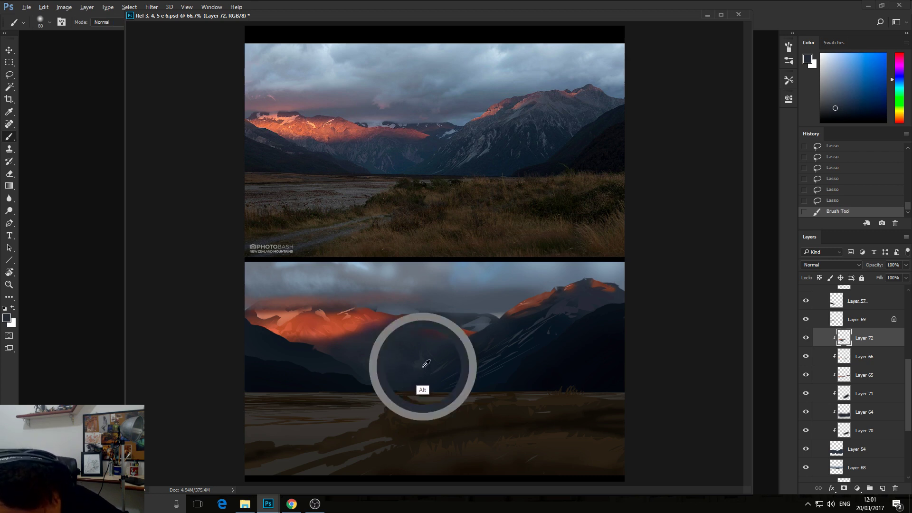
drag(384, 347, 399, 384)
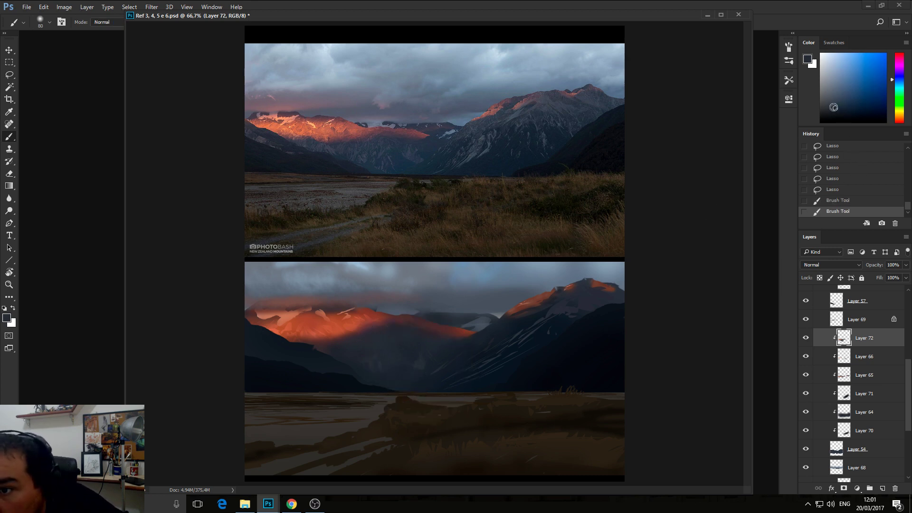
mouse_move(390, 331)
mouse_down()
mouse_move(404, 386)
mouse_move(382, 330)
mouse_move(415, 380)
mouse_move(376, 355)
mouse_move(395, 388)
mouse_up()
- Deselect and soften the mountain base with faint, slightly darker blue strokes
key(ctrl+d)
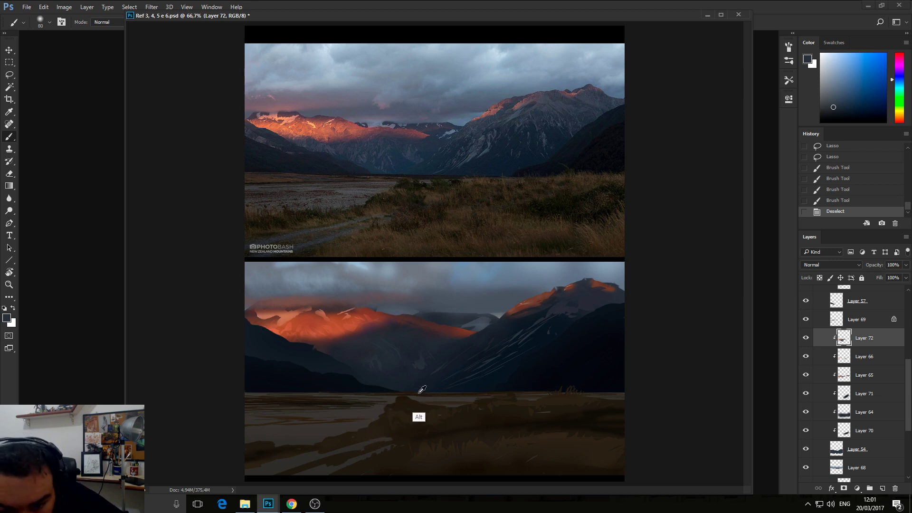
alt+click(413, 377)
drag(450, 359, 393, 399)
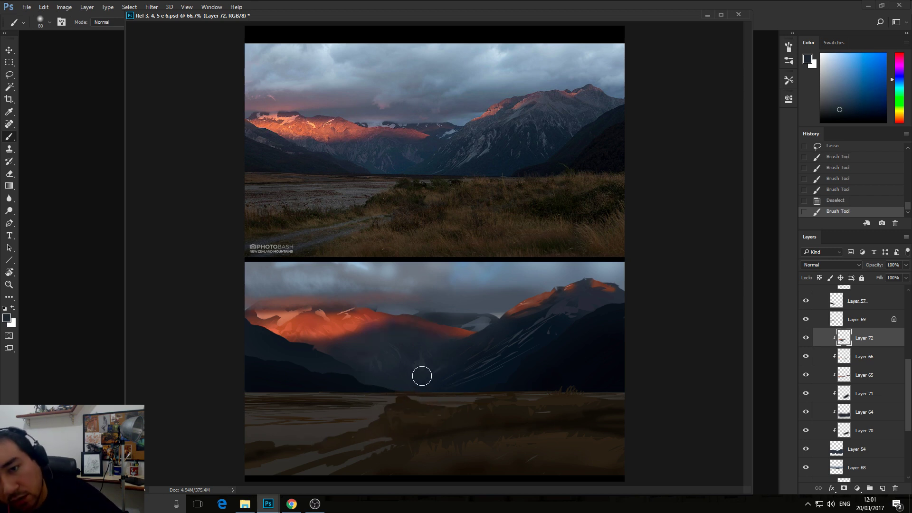
drag(438, 366, 375, 395)
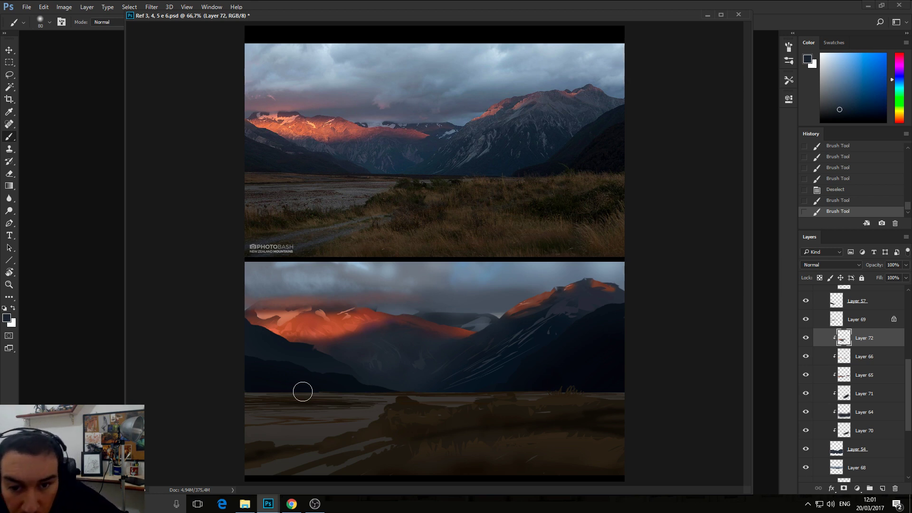
- Hide and reshow Layer 59 to compare the foreground, then select Layer 60
scroll(855, 404, down, 5)
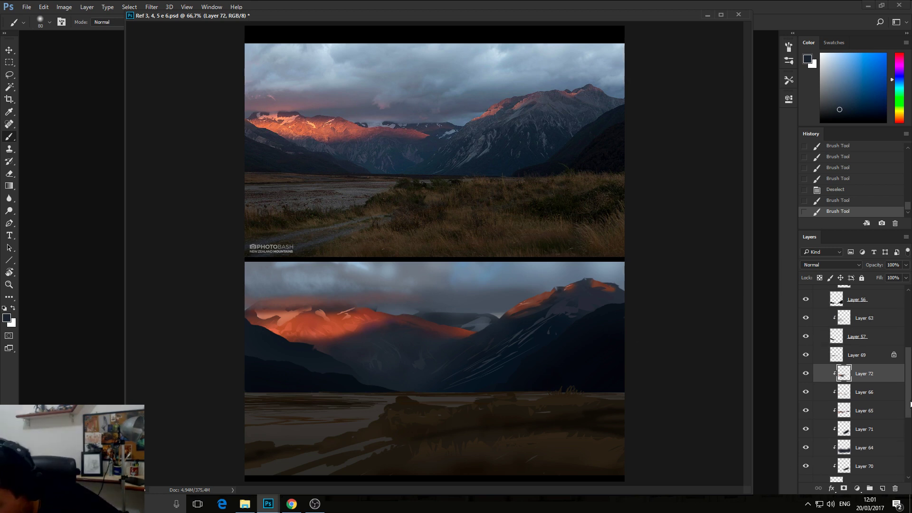
scroll(904, 461, up, 5)
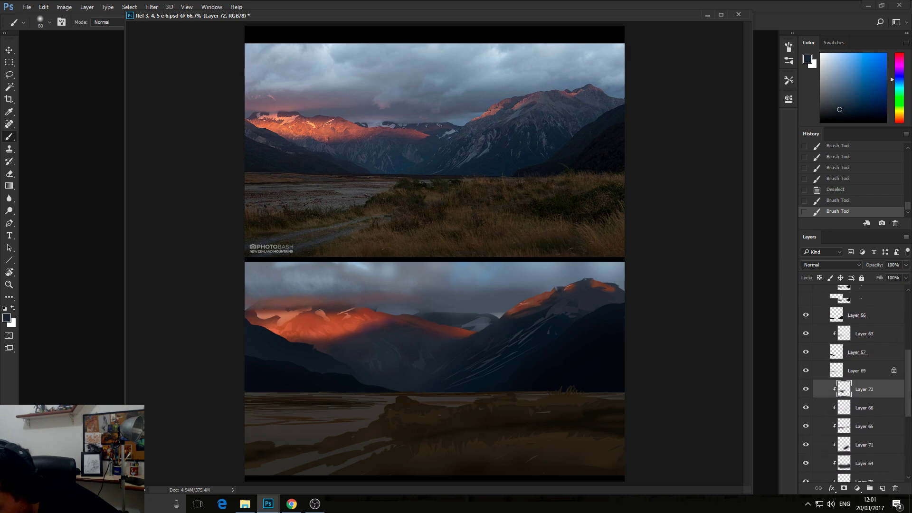
click(806, 337)
click(806, 337)
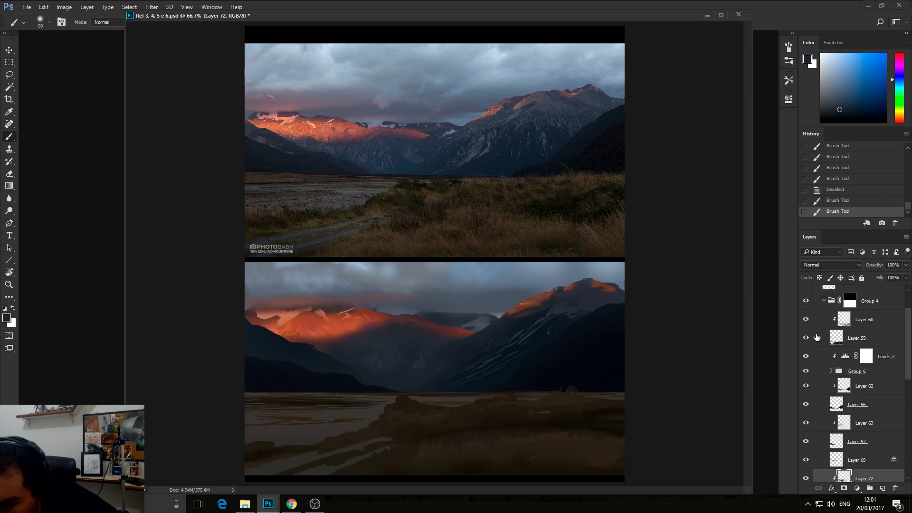
click(864, 318)
- Darken the valley foreground with broad dark brown strokes at brush size 125, then bring OBS forward
alt+click(527, 449)
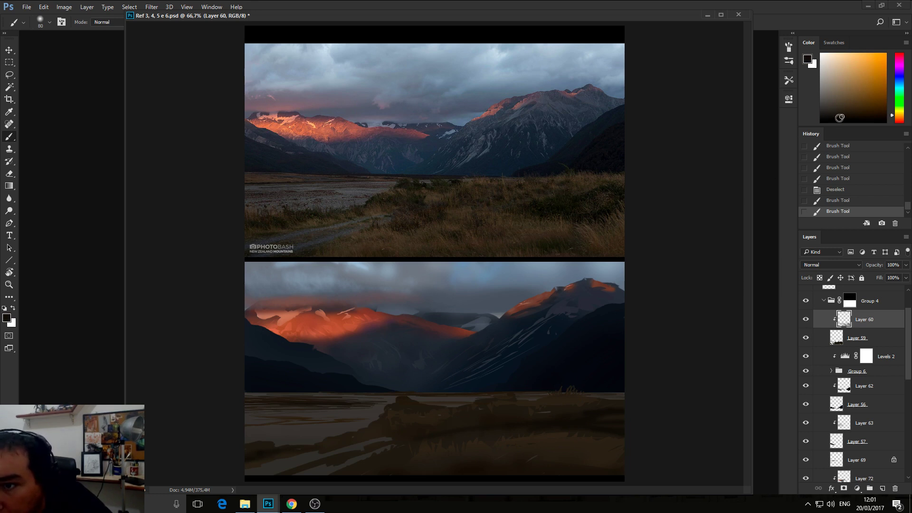
key(])
key(])
key(])
mouse_move(390, 400)
mouse_down()
mouse_move(508, 405)
mouse_move(423, 396)
mouse_move(434, 429)
mouse_up()
drag(379, 395, 495, 392)
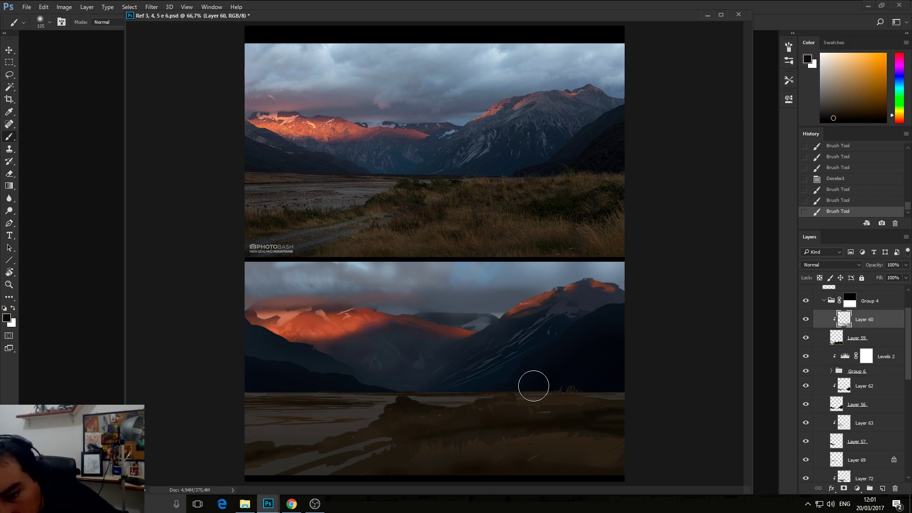
mouse_move(391, 407)
mouse_down()
mouse_move(430, 406)
mouse_move(383, 423)
mouse_move(421, 412)
mouse_move(402, 417)
mouse_move(620, 403)
mouse_move(444, 430)
mouse_move(594, 412)
mouse_move(494, 410)
mouse_up()
key(bracketright)
key(bracketright)
key(bracketright)
key(bracketright)
key(bracketright)
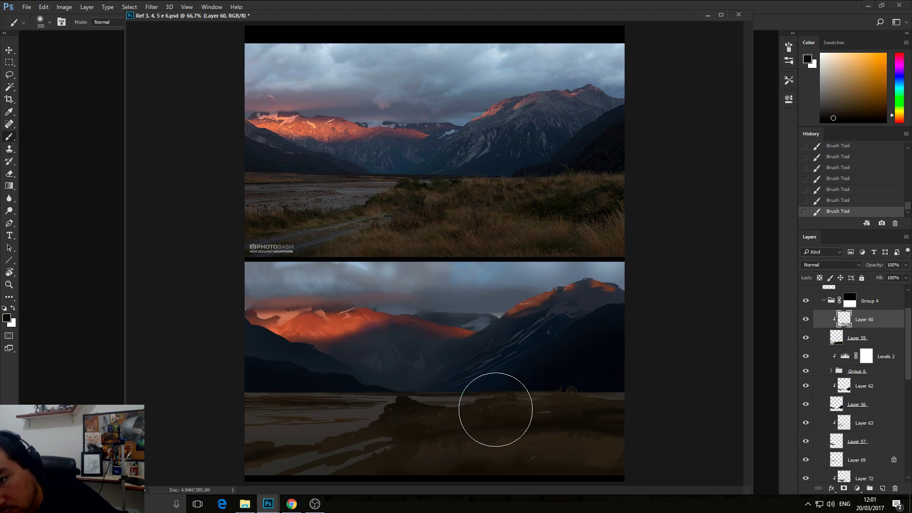
key(bracketleft)
key(bracketleft)
key(bracketleft)
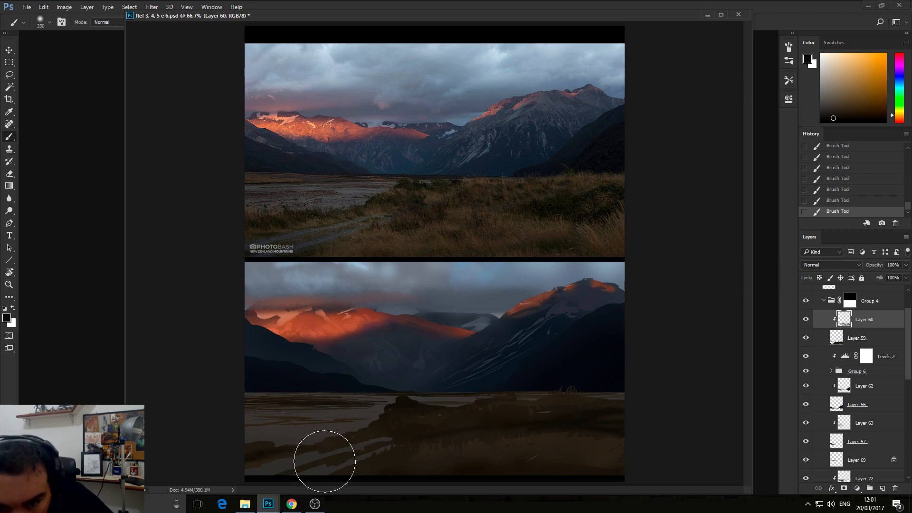
key(bracketleft)
key(bracketleft)
key(bracketleft)
key(bracketleft)
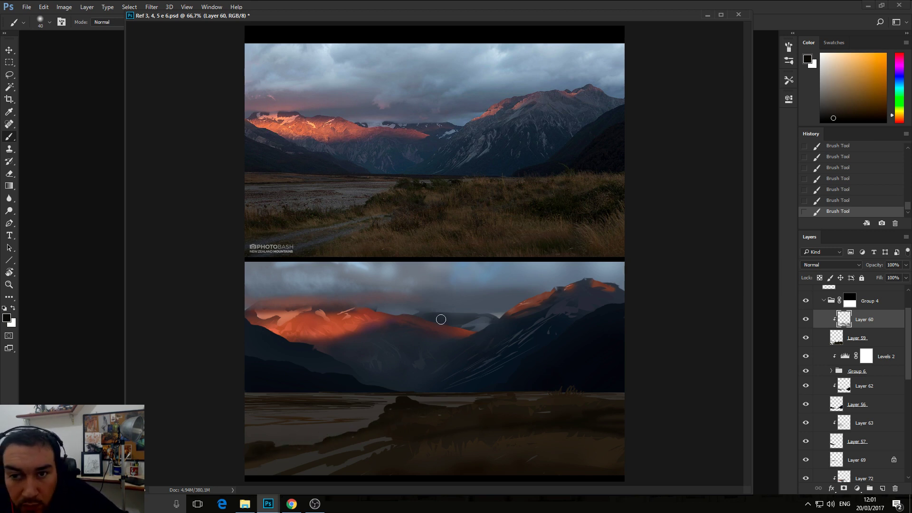
click(314, 508)
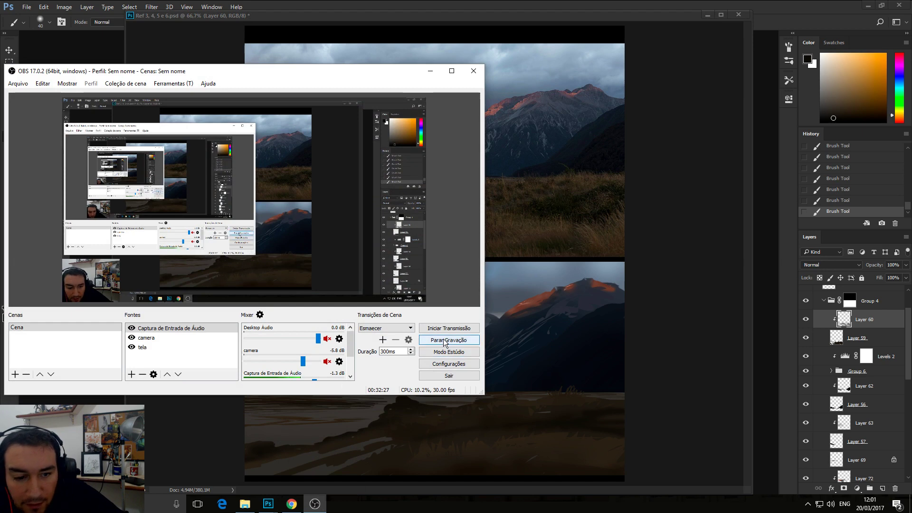